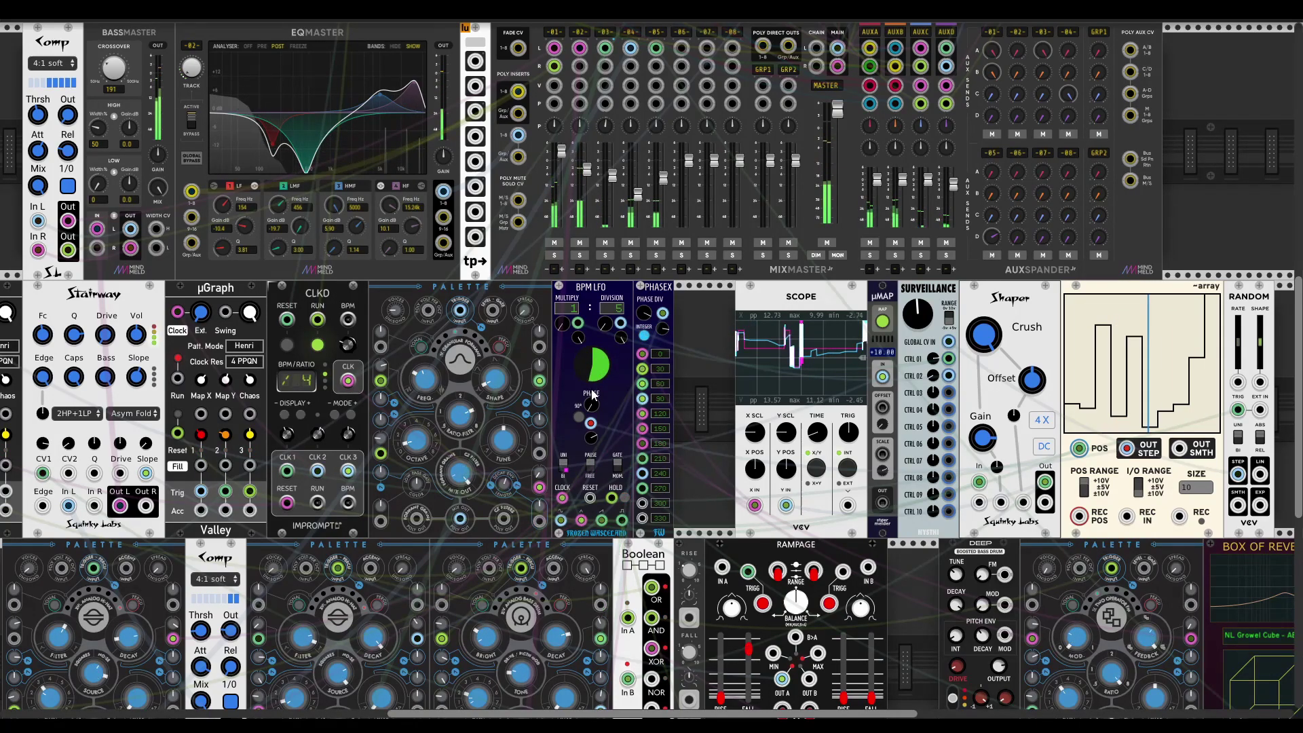
pyautogui.scroll(-4, 593, 394)
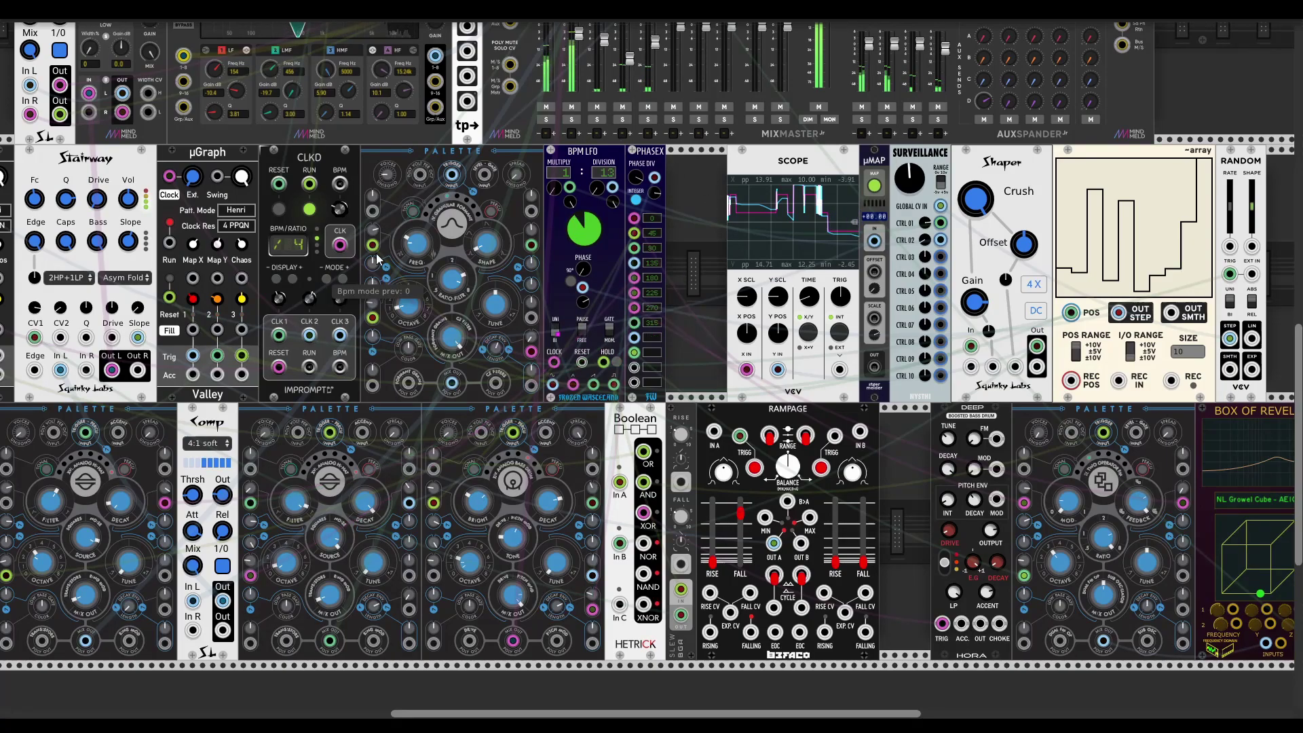
pyautogui.scroll(3, 953, 519)
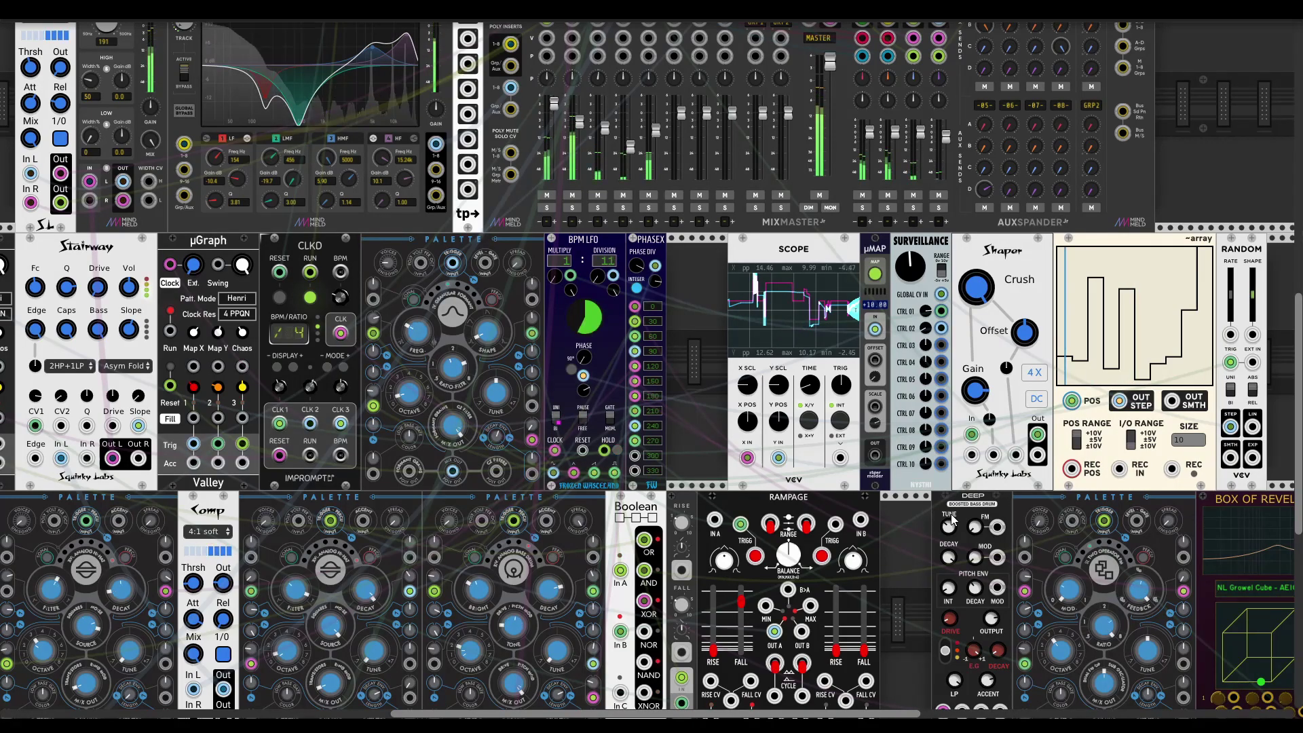
pyautogui.scroll(-2, 952, 520)
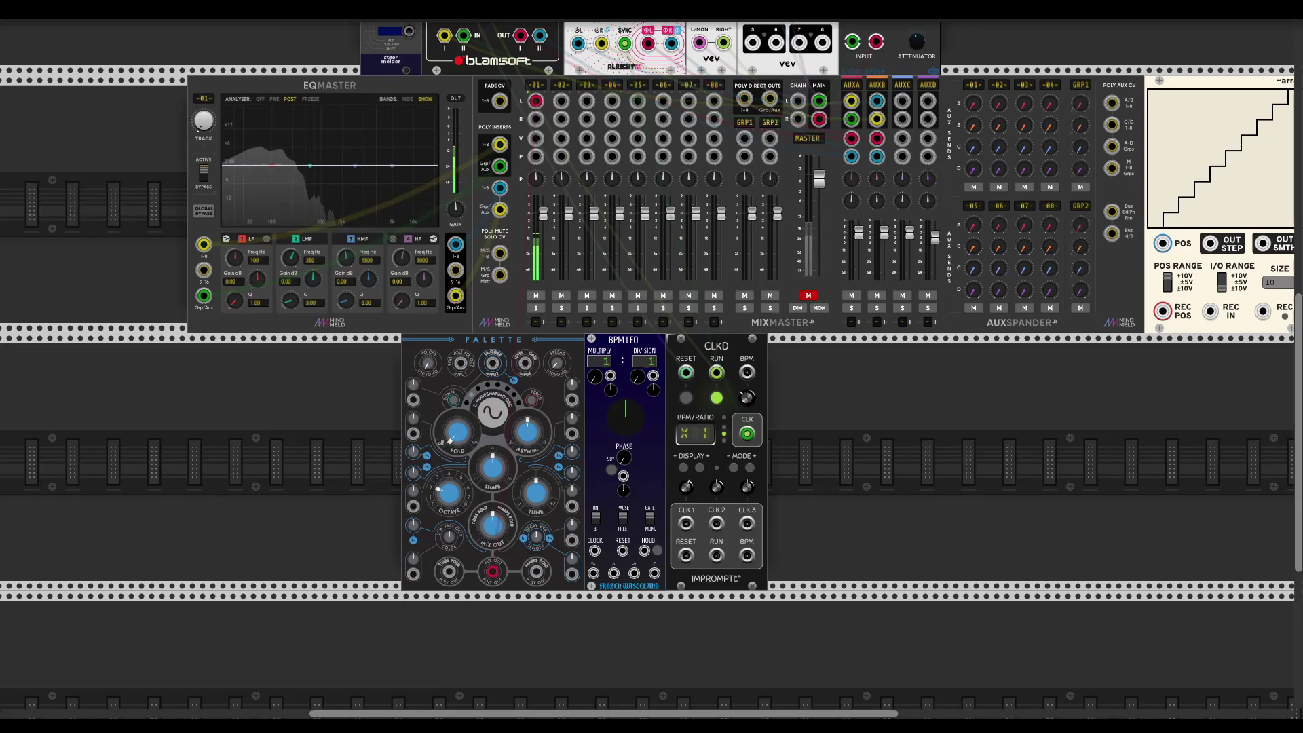
# Step: Patch CLKD's master clock output into the BPM LFO's clock input and set the LFO's division to 8
pyautogui.scroll(-3, 845, 511)
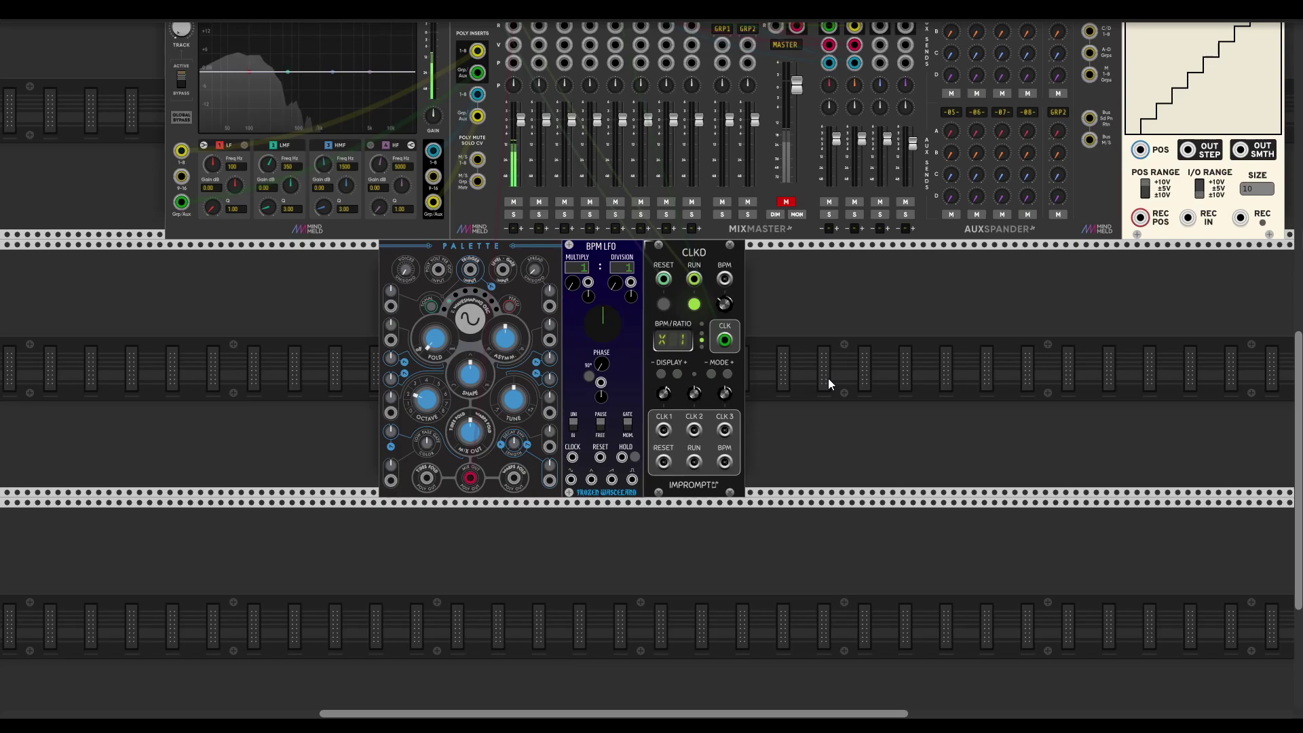
pyautogui.hscroll(-1, 861, 386)
pyautogui.scroll(1, 869, 390)
pyautogui.hscroll(-1, 869, 390)
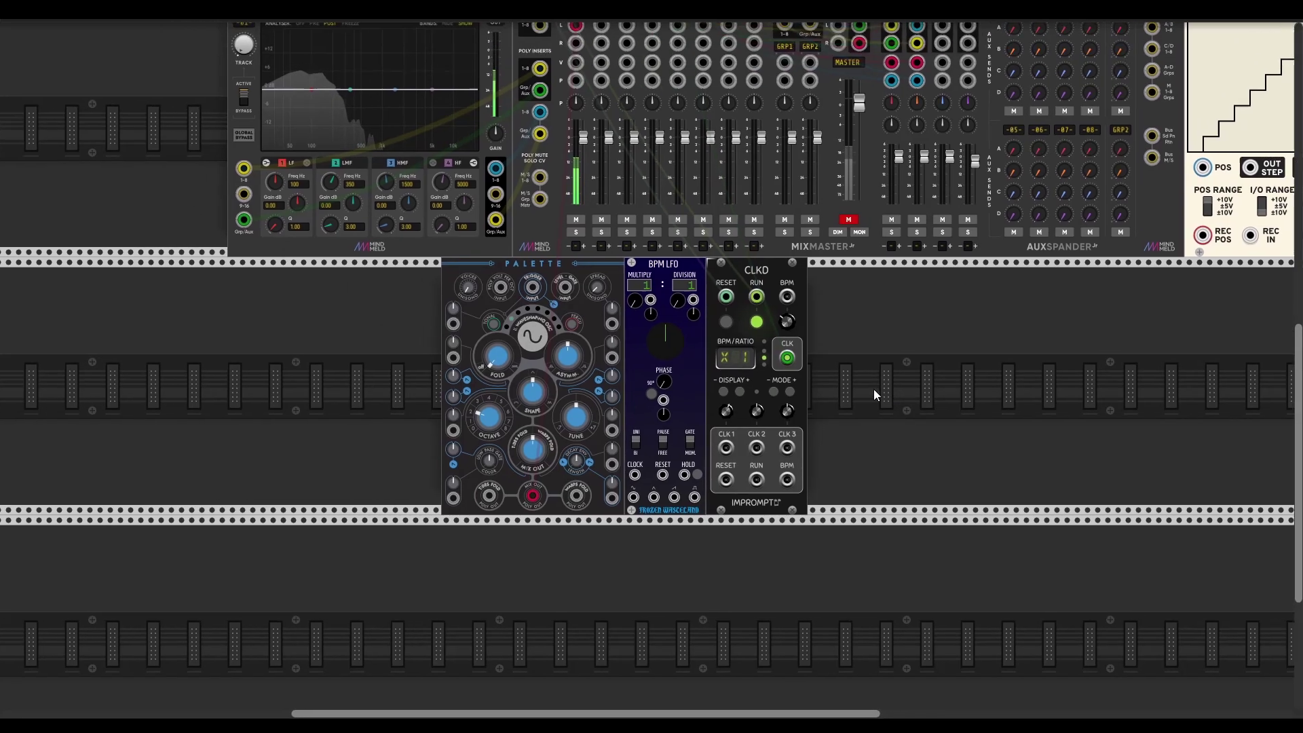
pyautogui.hscroll(-2, 910, 430)
pyautogui.scroll(-1, 910, 431)
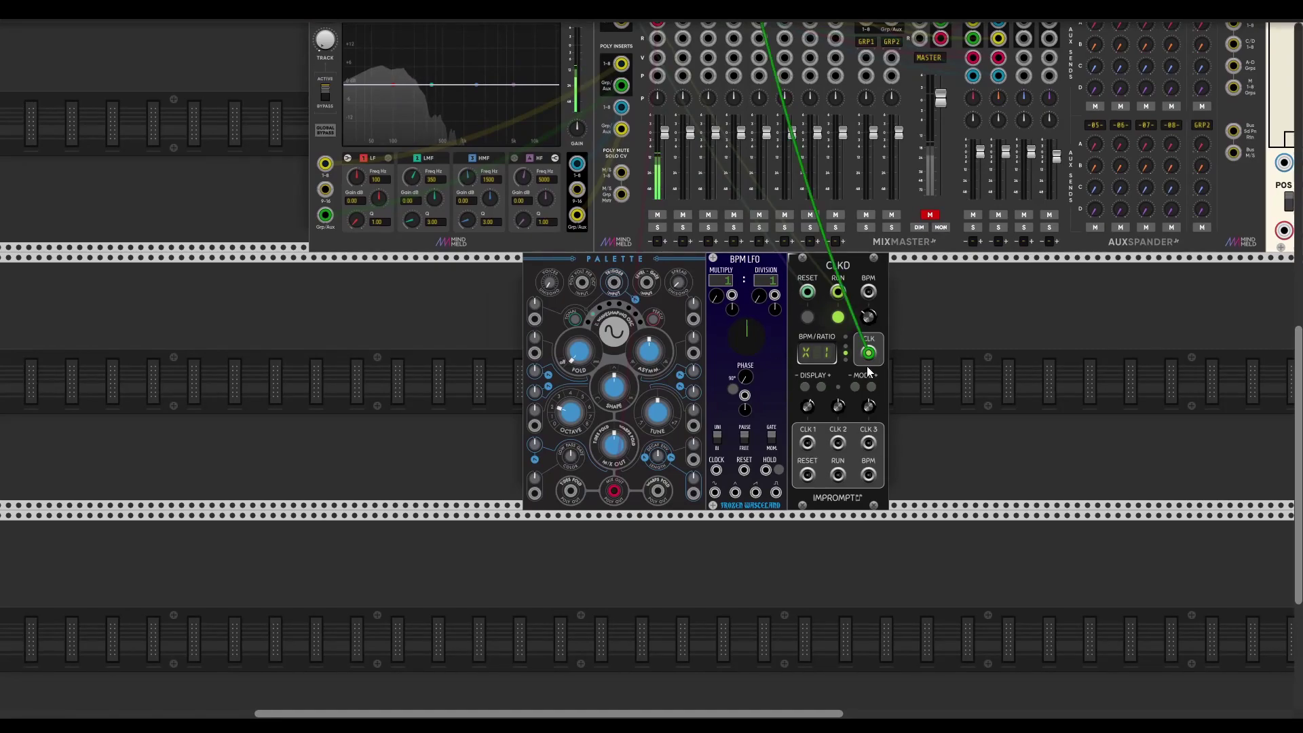
pyautogui.moveTo(716, 470); pyautogui.dragTo(868, 353)
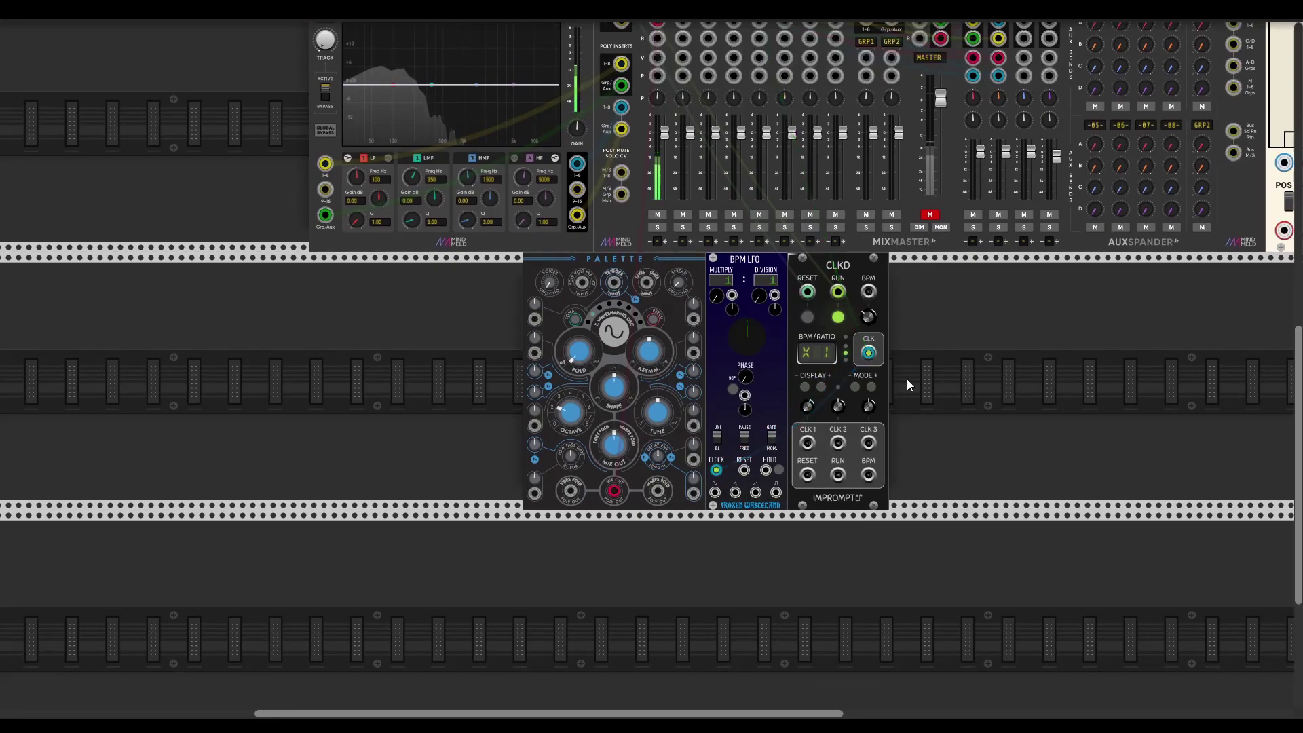
pyautogui.moveTo(759, 296); pyautogui.dragTo(758, 281)
# Step: Patch the BPM LFO's sine and triangle outputs to Palette's Fold and Asymm modulation inputs and the lower modulation inputs on both sides
pyautogui.moveTo(535, 353); pyautogui.dragTo(693, 352)
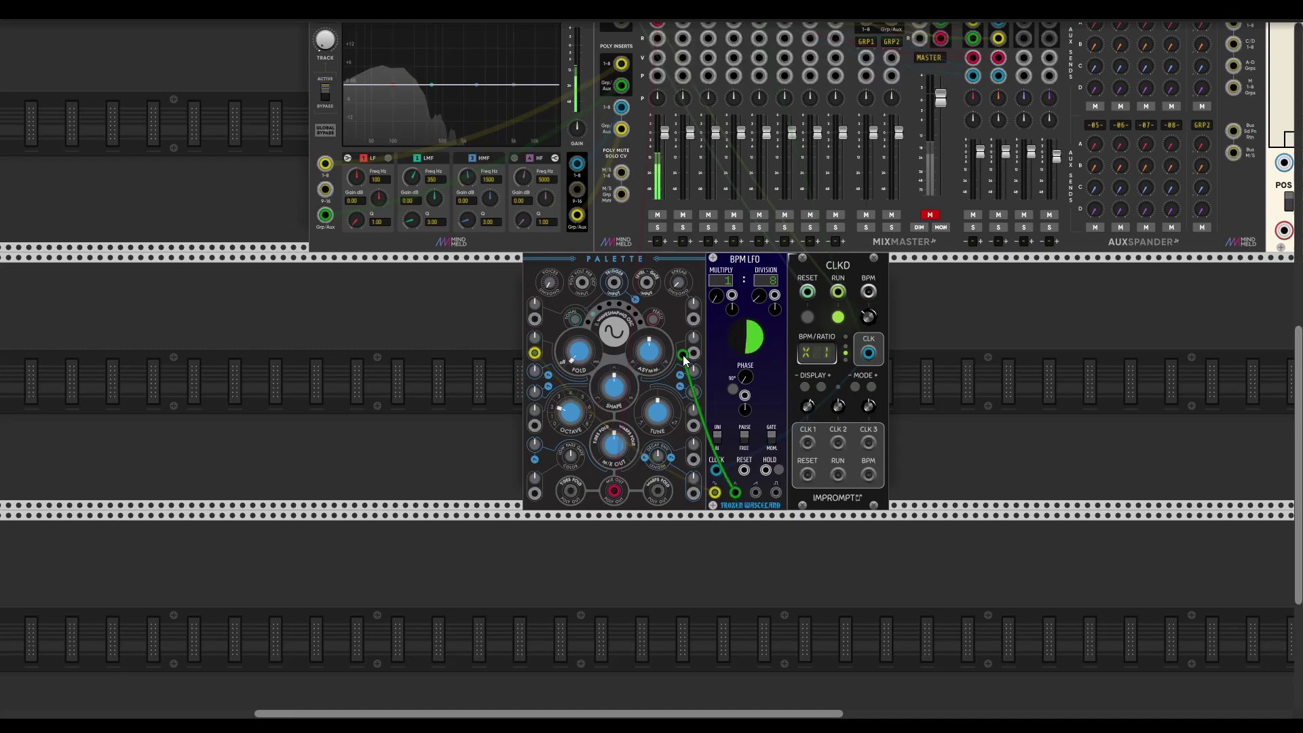
pyautogui.moveTo(536, 427); pyautogui.dragTo(734, 492)
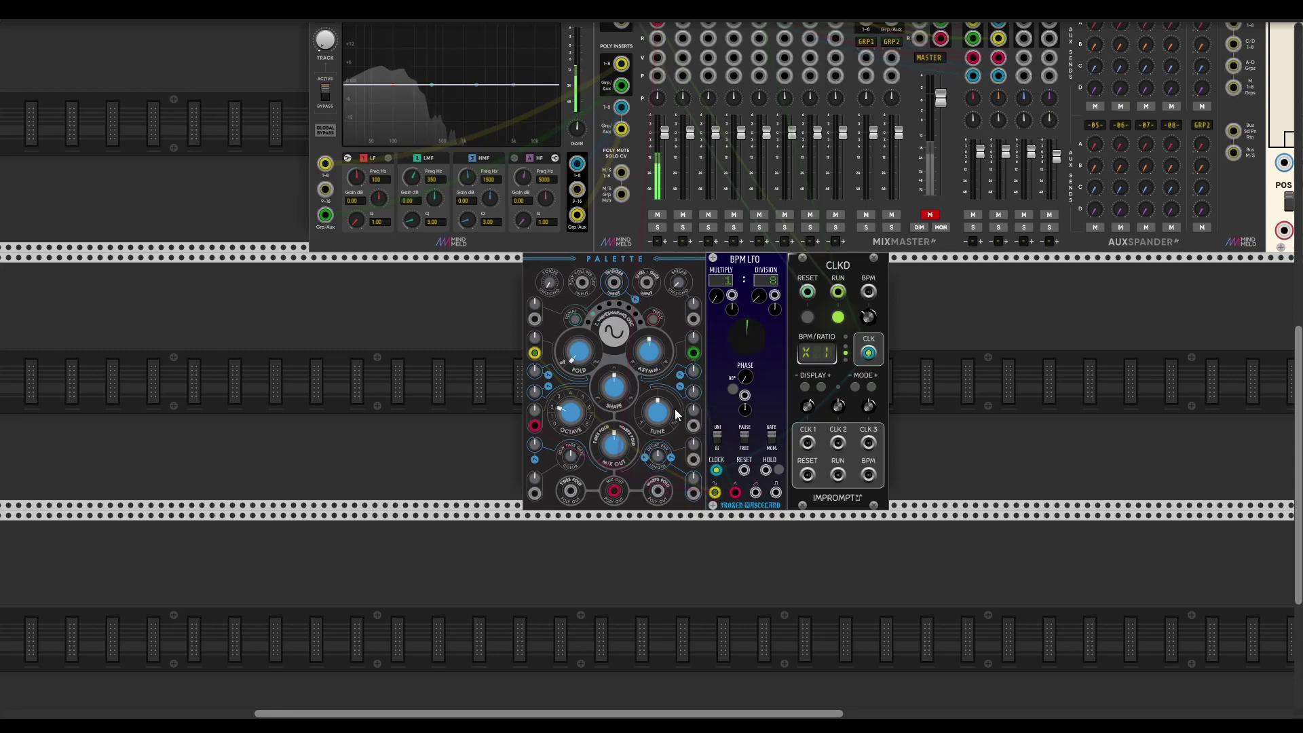
pyautogui.moveTo(692, 460); pyautogui.dragTo(716, 491)
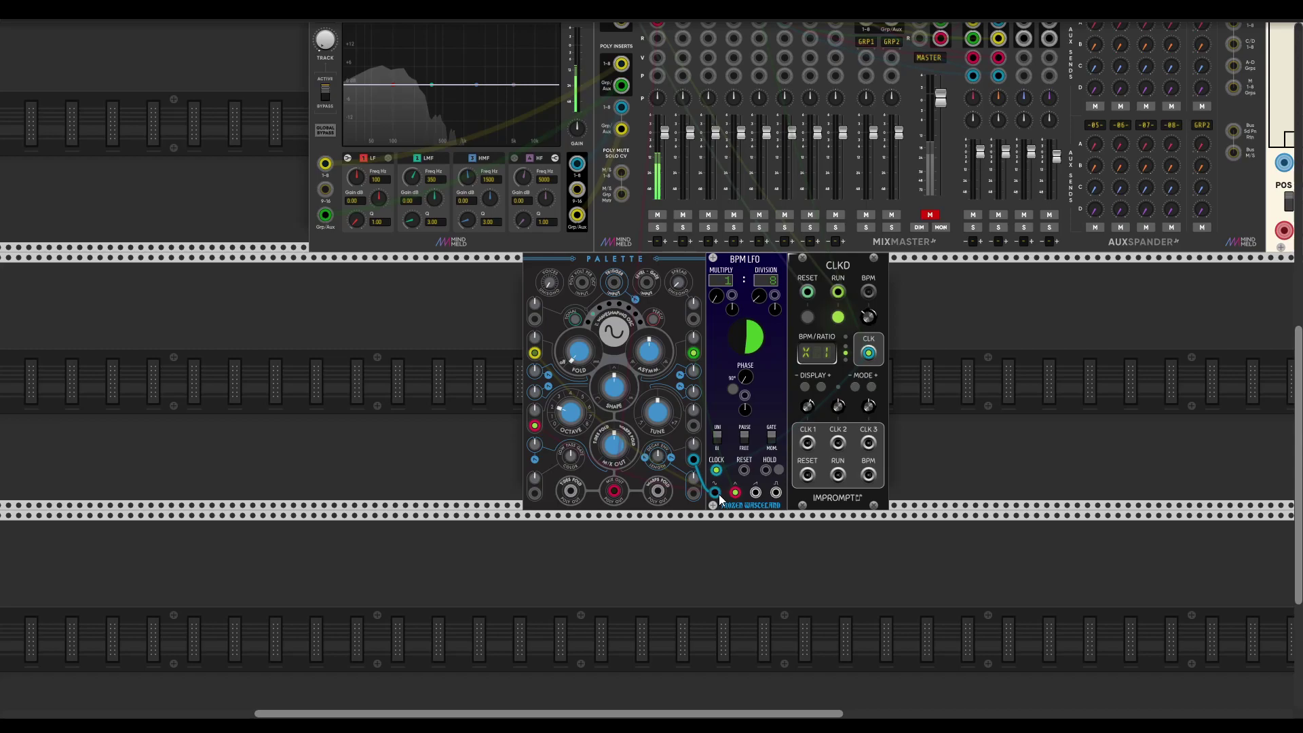
# Step: Lower MixMaster's channel 1 level to about -5.3 dB and unmute the master channel
pyautogui.moveTo(664, 133); pyautogui.dragTo(665, 144)
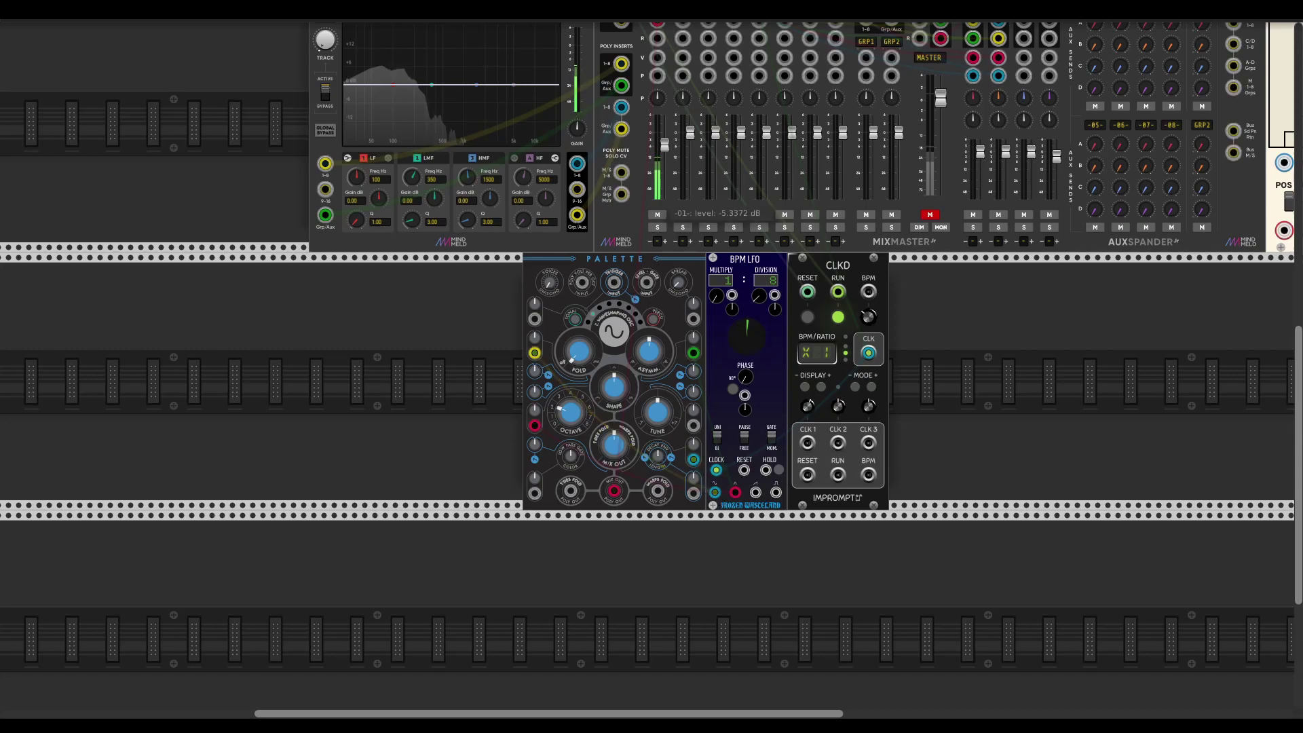
pyautogui.click(929, 215)
pyautogui.scroll(-1, 928, 417)
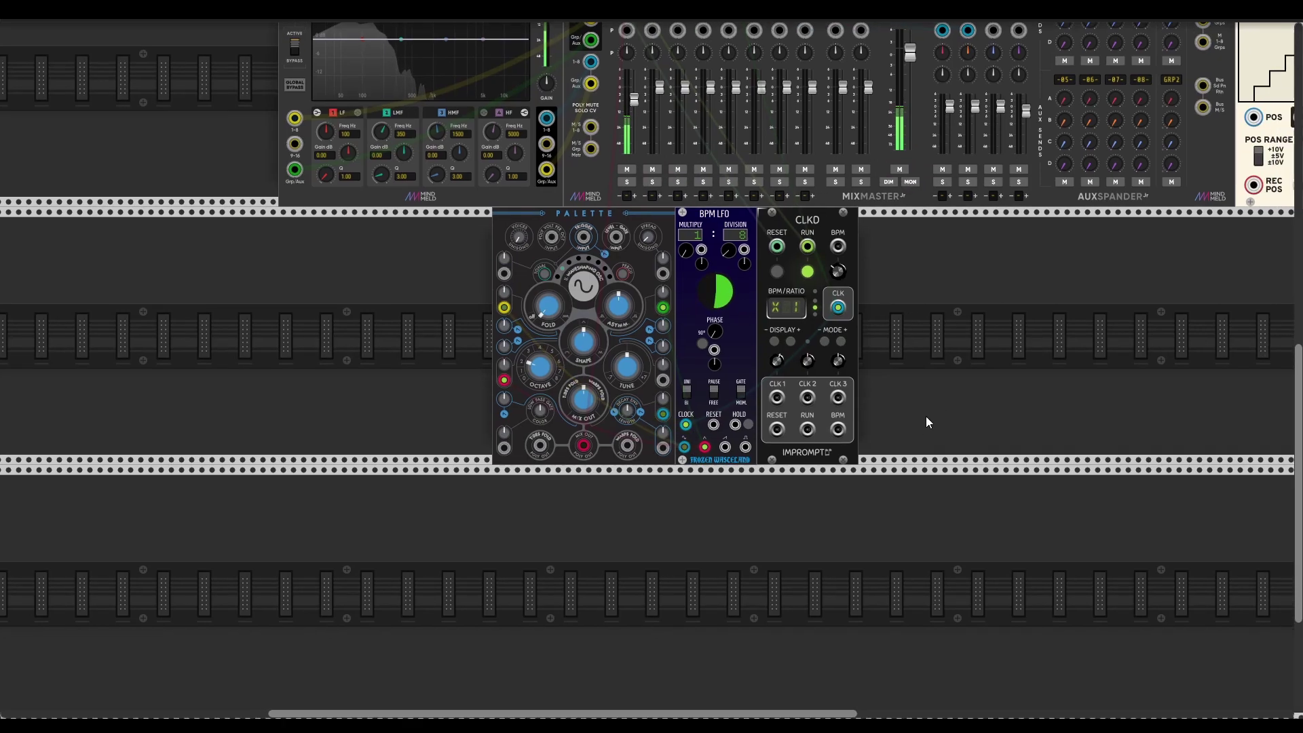
# Step: Add a BGA Slew module beside Palette and patch the BPM LFO's square output into its input
pyautogui.scroll(2, 904, 418)
pyautogui.hscroll(-5, 643, 503)
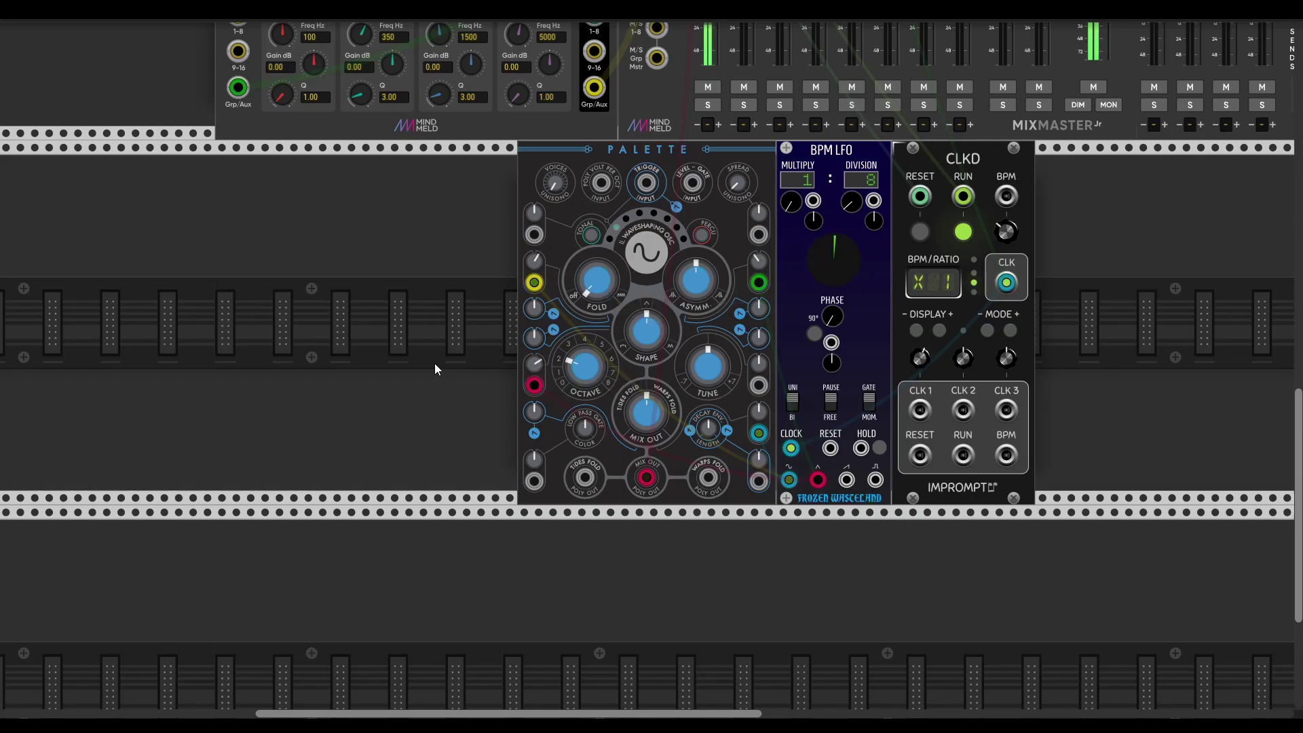
pyautogui.rightClick(292, 373)
pyautogui.write('slew')
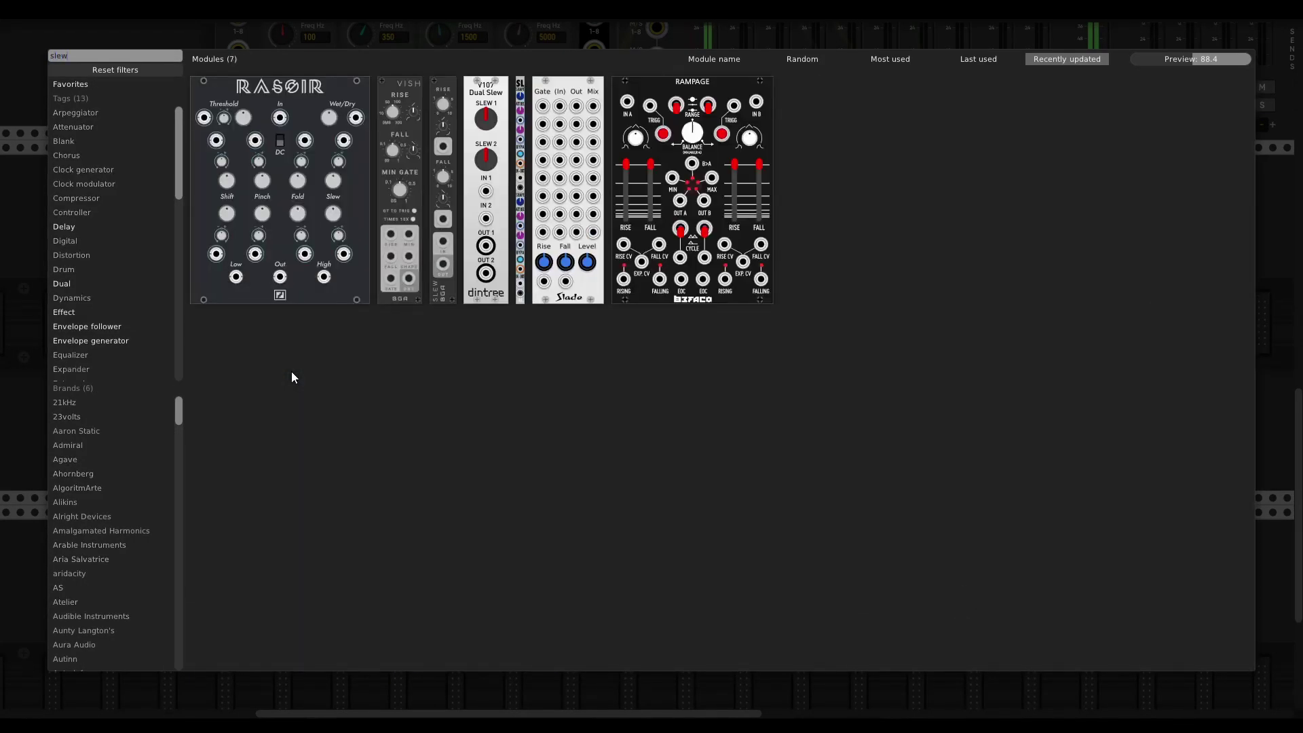
pyautogui.click(454, 251)
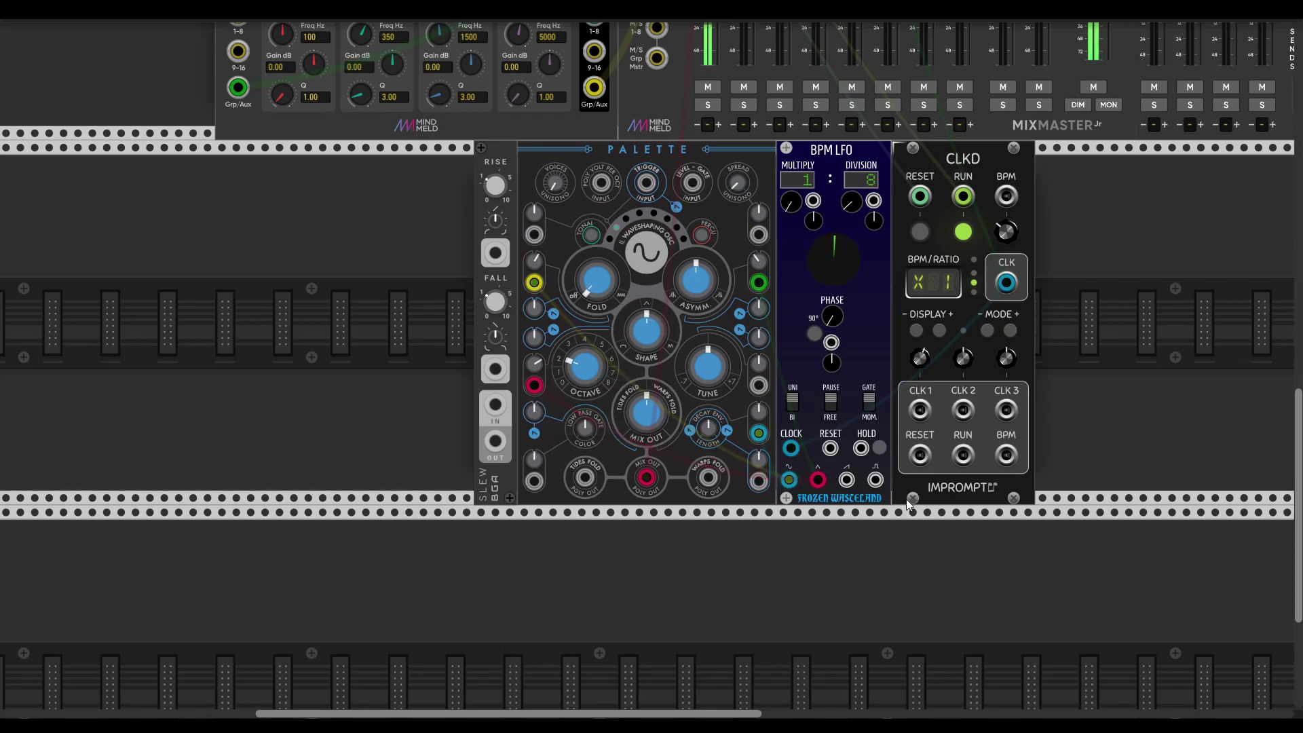
pyautogui.moveTo(876, 480); pyautogui.dragTo(495, 404)
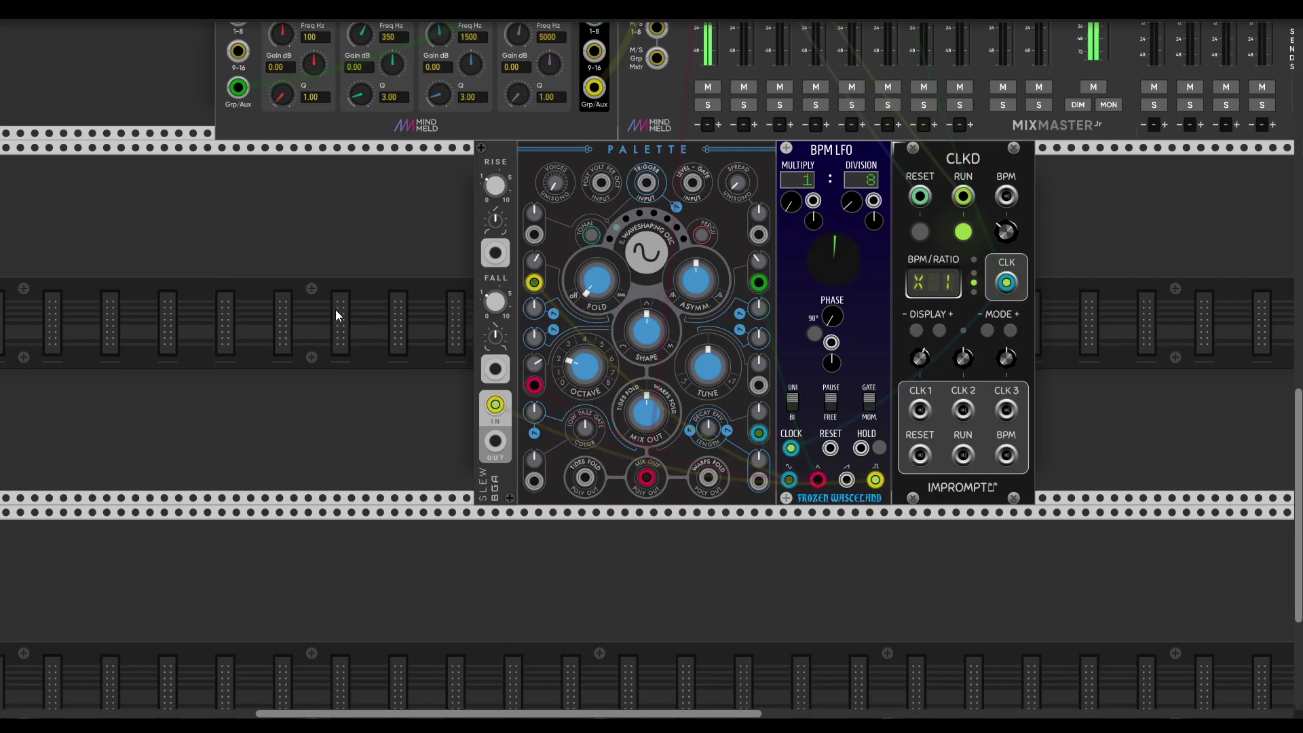
# Step: Add a VCV Scope beside the Slew, with the Slew's output on its X input and its time knob at minimum
pyautogui.rightClick(320, 340)
pyautogui.write('s')
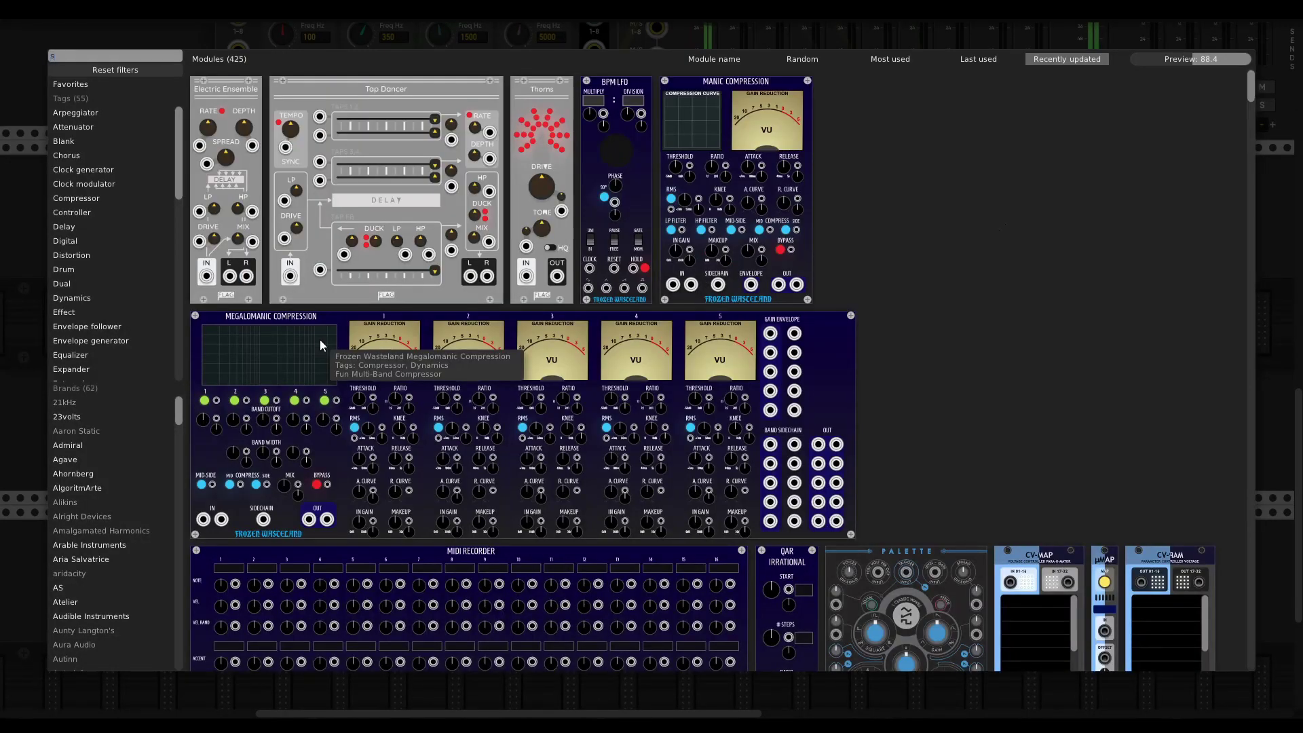
pyautogui.write('cope')
pyautogui.click(468, 241)
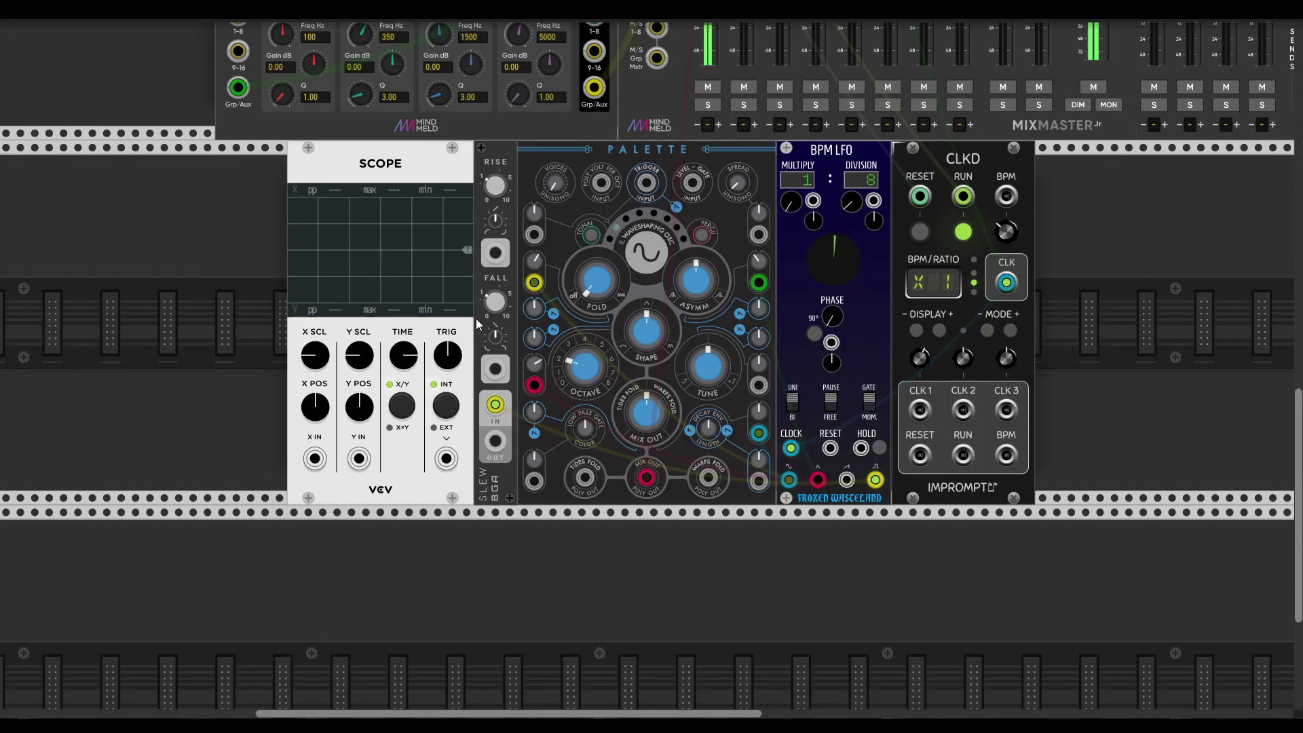
pyautogui.moveTo(314, 458); pyautogui.dragTo(495, 441)
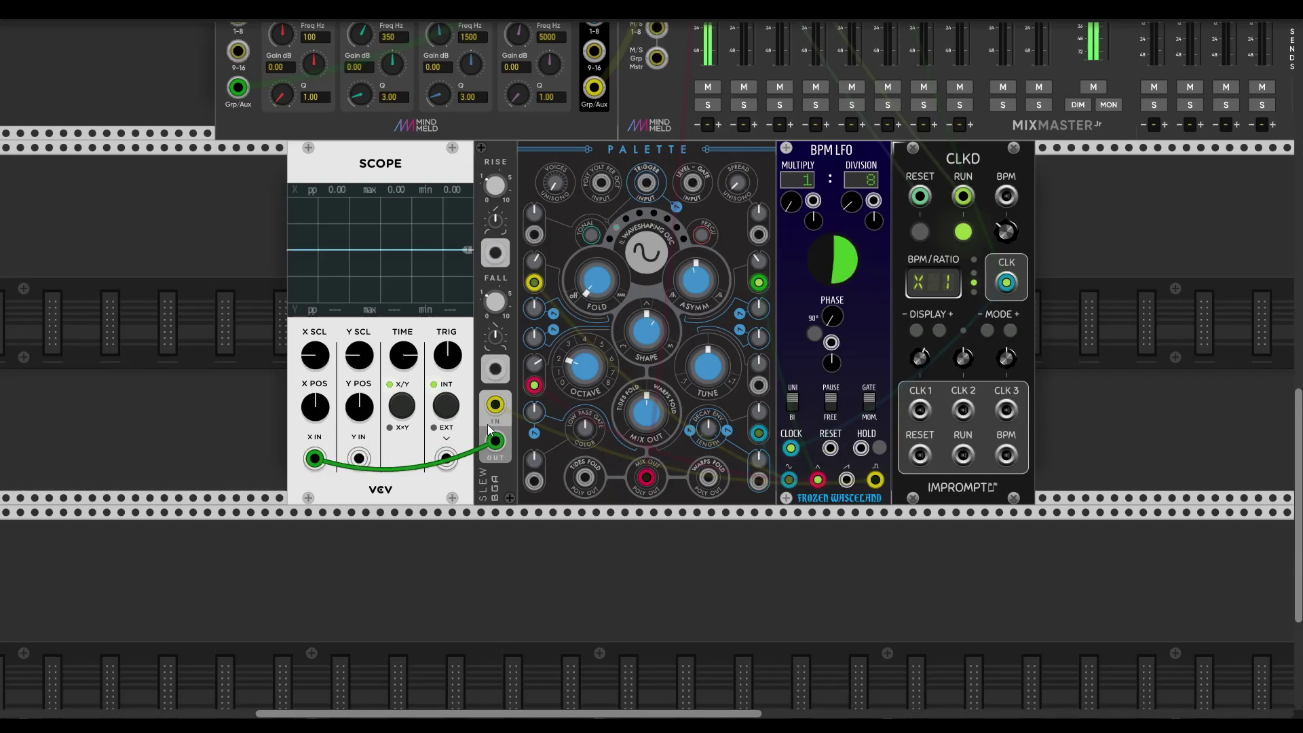
pyautogui.moveTo(405, 354); pyautogui.dragTo(404, 427)
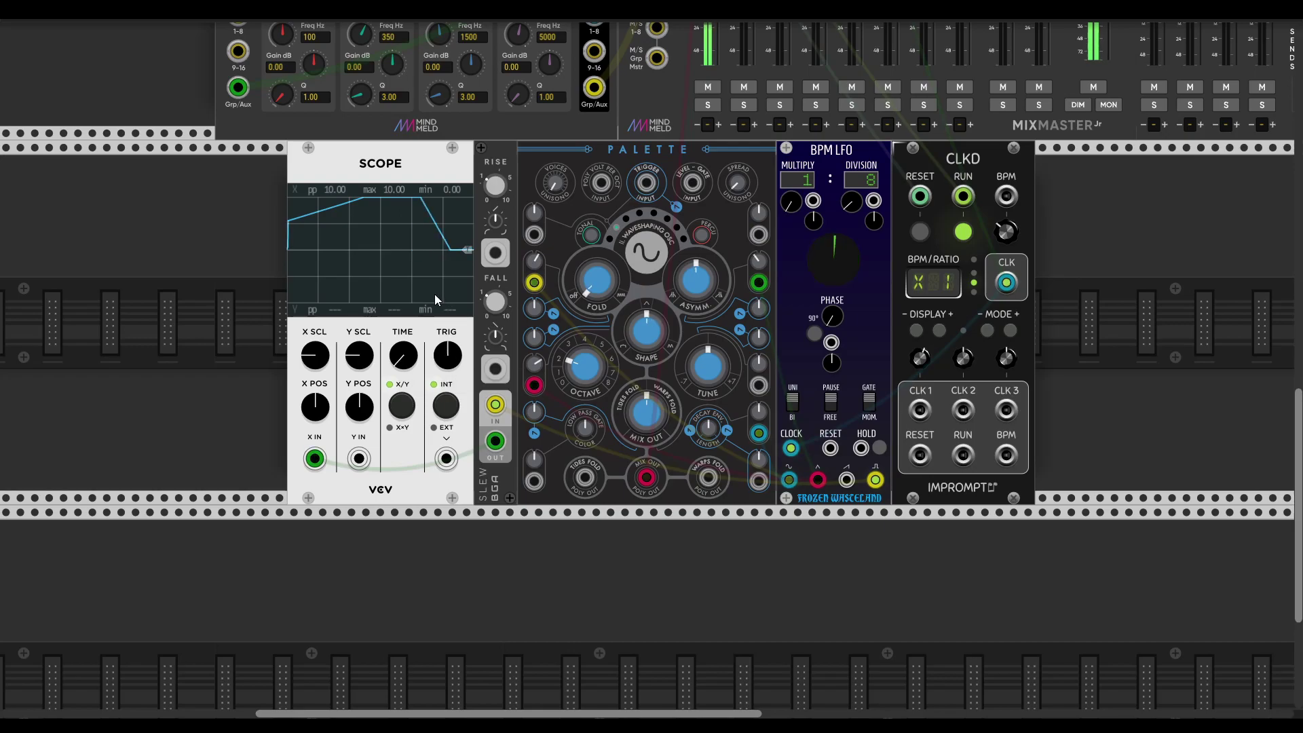
# Step: Try shorter times on the Slew, with Fall at about 0.42 s and Rise at about 0.06 s
pyautogui.rightClick(492, 162)
pyautogui.click(490, 154)
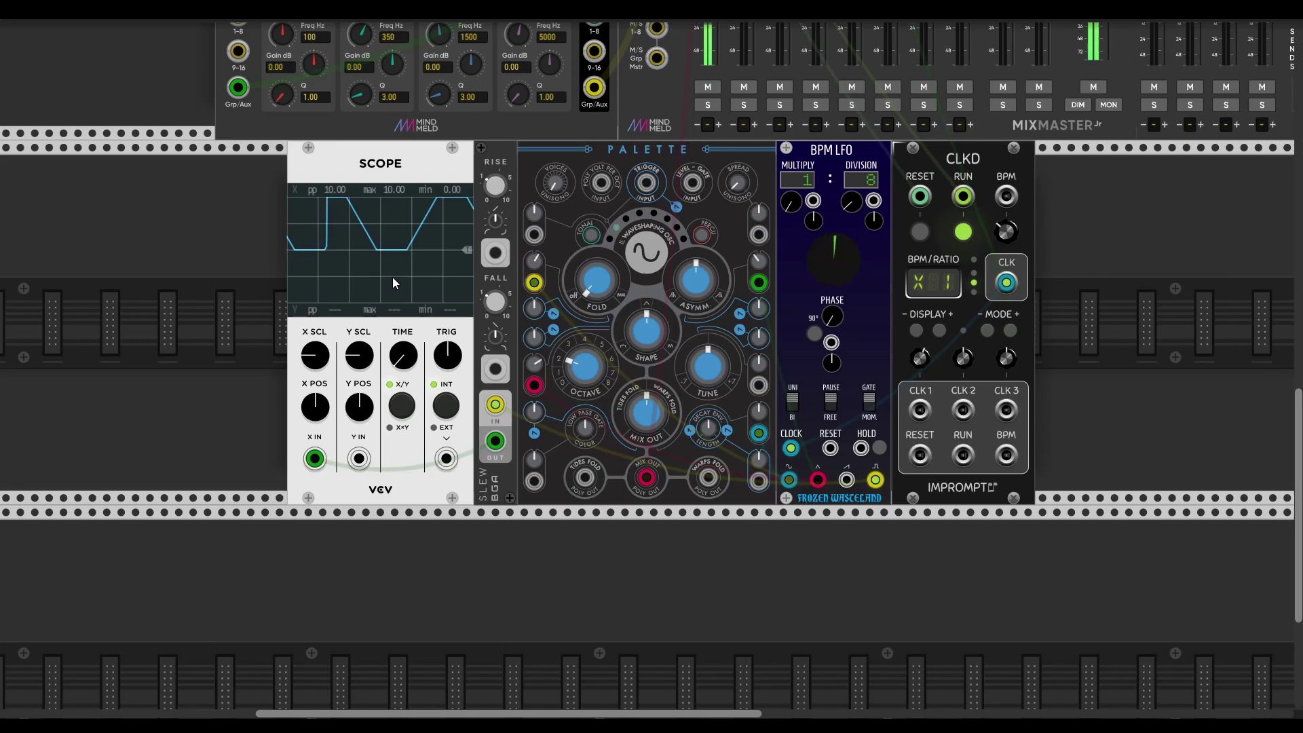
pyautogui.moveTo(512, 310); pyautogui.dragTo(512, 333)
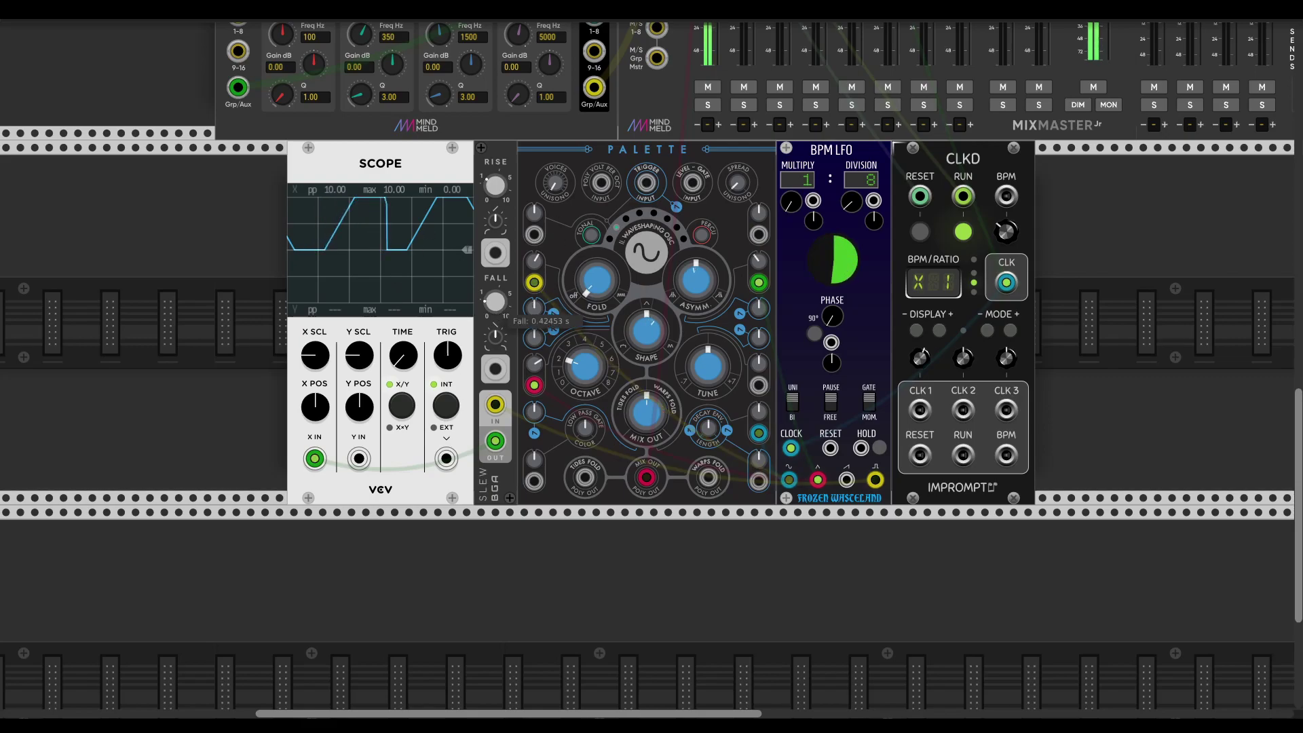
pyautogui.moveTo(495, 185); pyautogui.dragTo(496, 207)
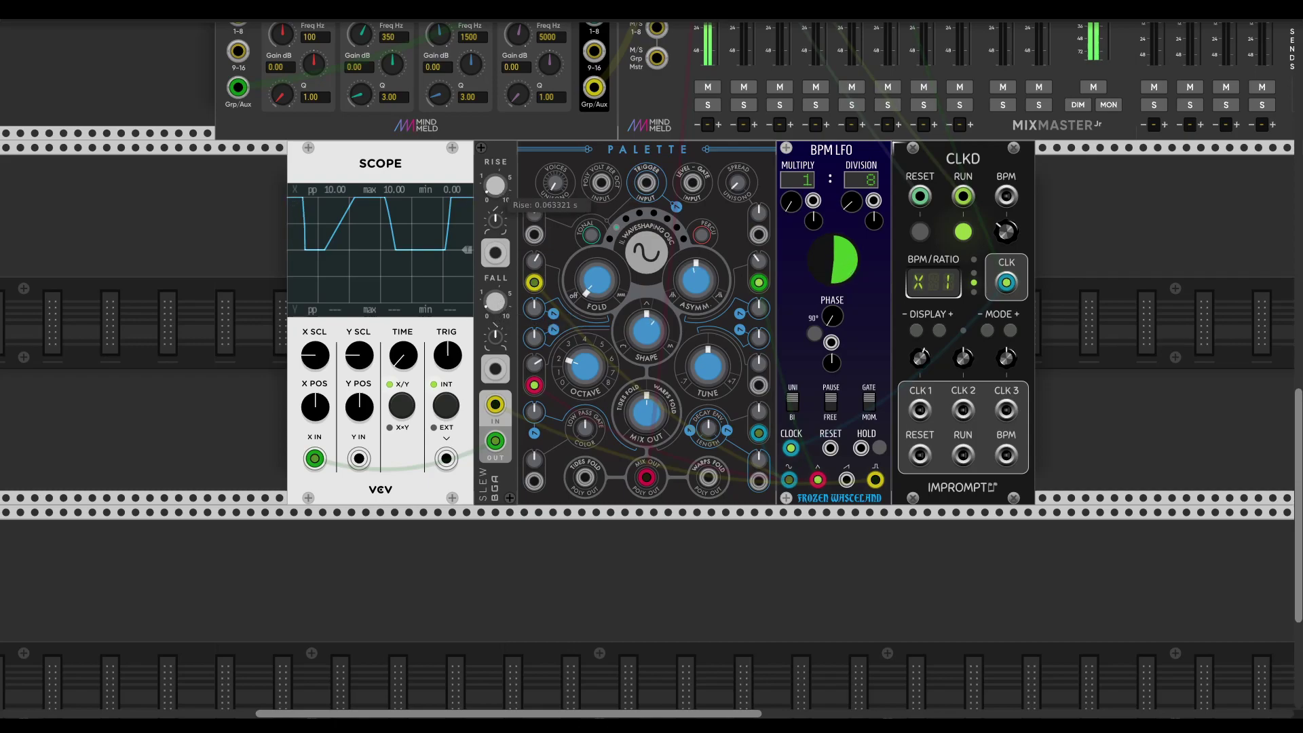
pyautogui.moveTo(496, 304); pyautogui.dragTo(496, 313)
pyautogui.moveTo(496, 190); pyautogui.dragTo(495, 201)
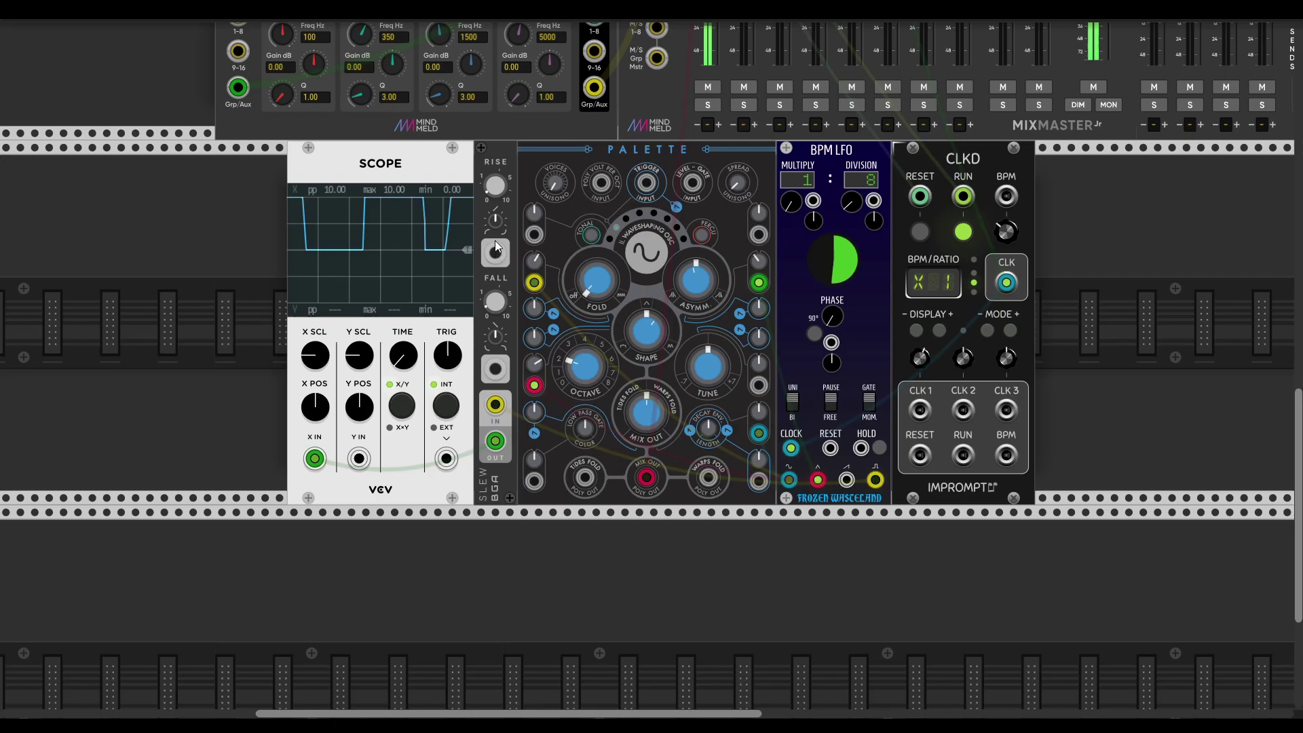
# Step: Curve the Slew's rise and fall using a rise shape of -1, a Rise of about 0.17 s and a Fall of about 1.52 s
pyautogui.moveTo(497, 197)
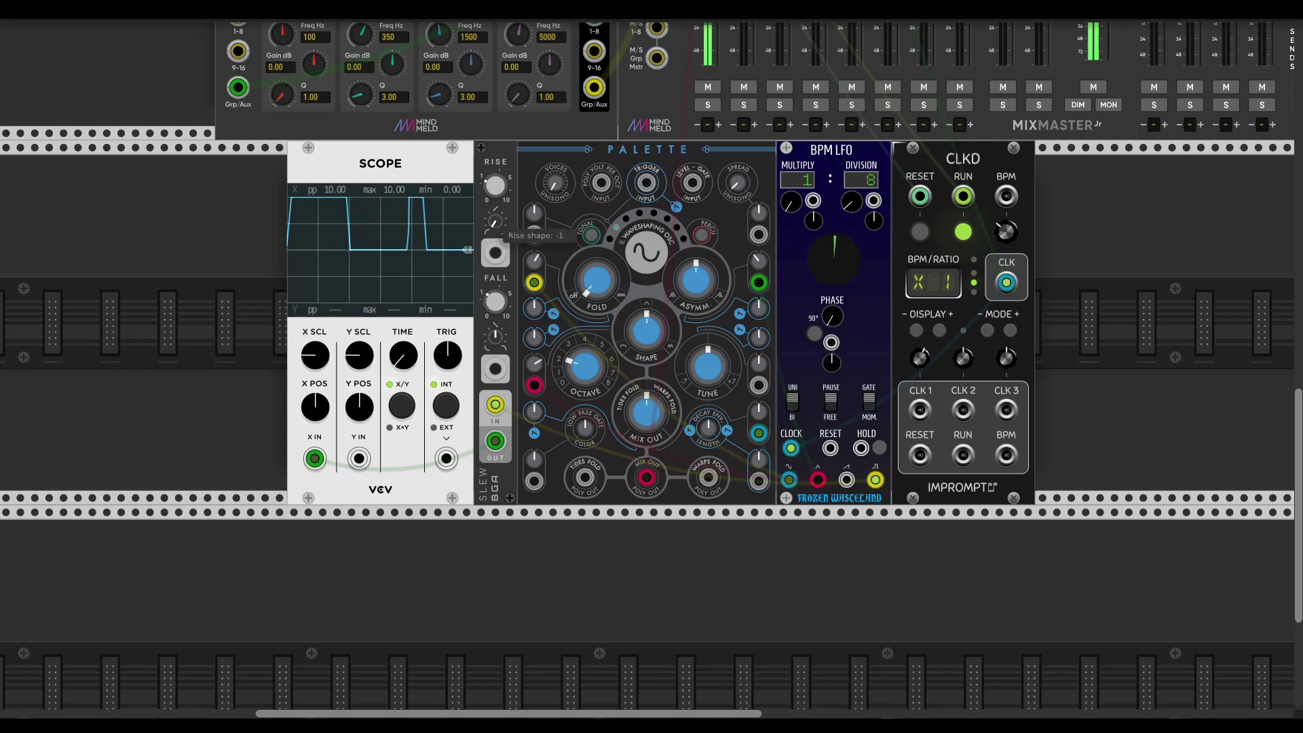
pyautogui.moveTo(499, 339)
pyautogui.moveTo(499, 191); pyautogui.dragTo(499, 251)
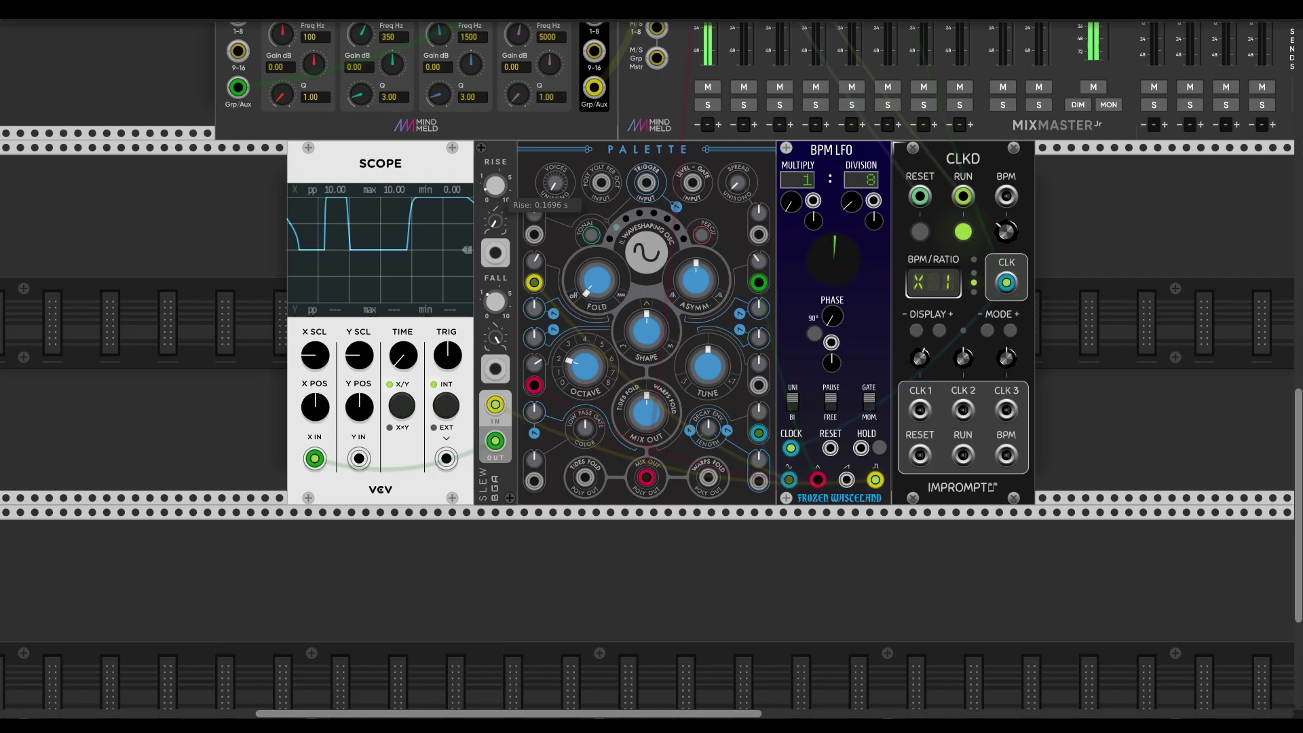
pyautogui.moveTo(495, 223)
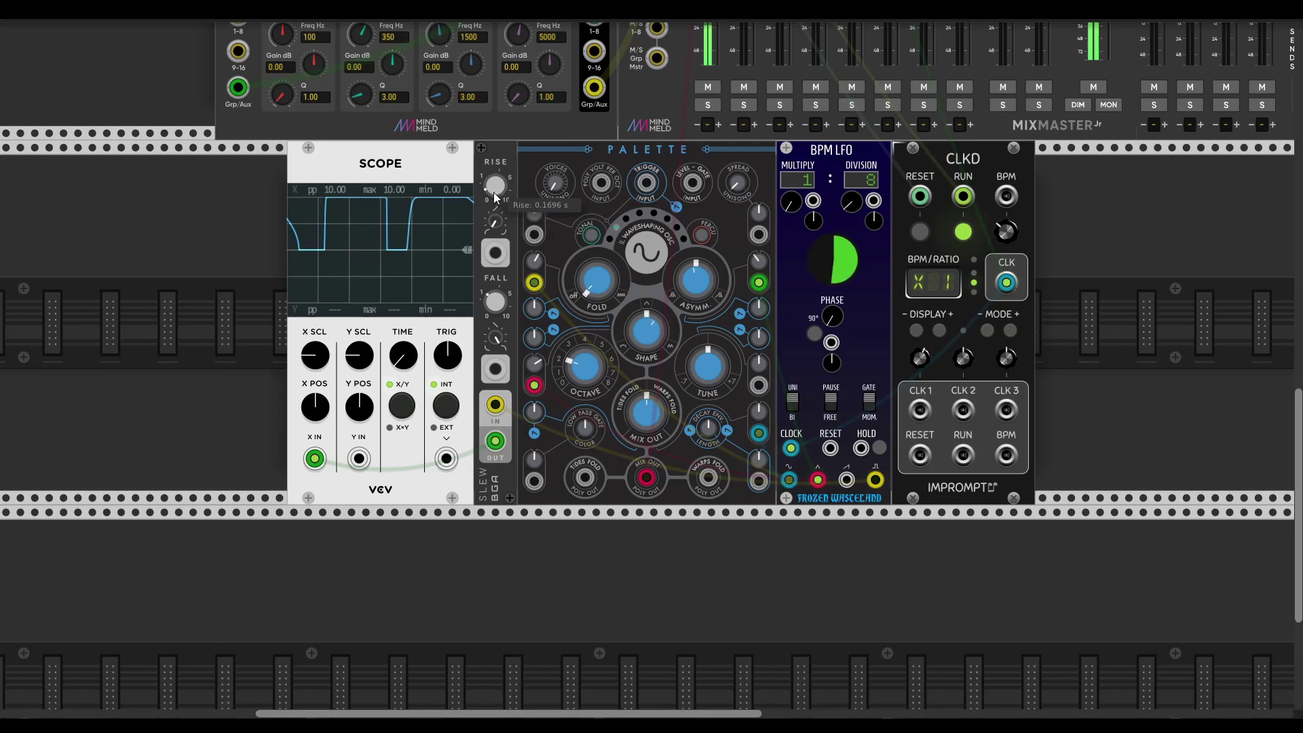
pyautogui.moveTo(500, 308)
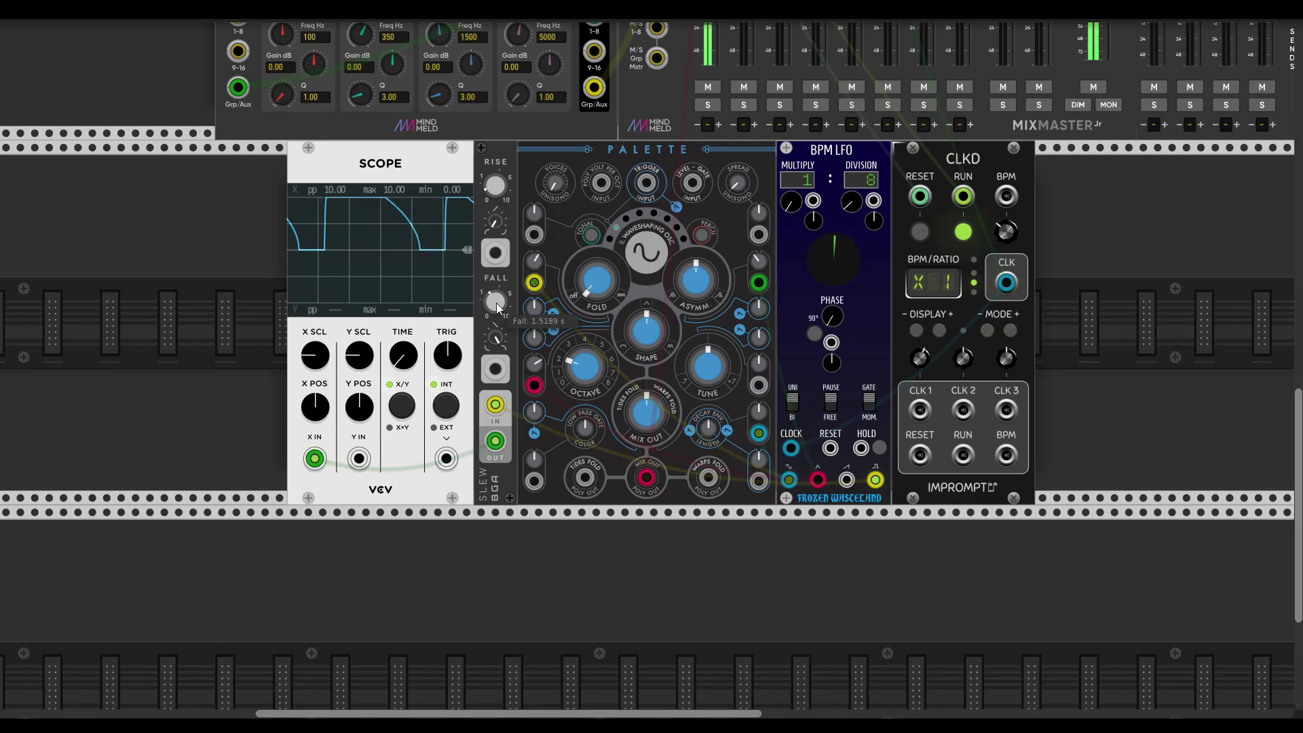
pyautogui.moveTo(501, 199)
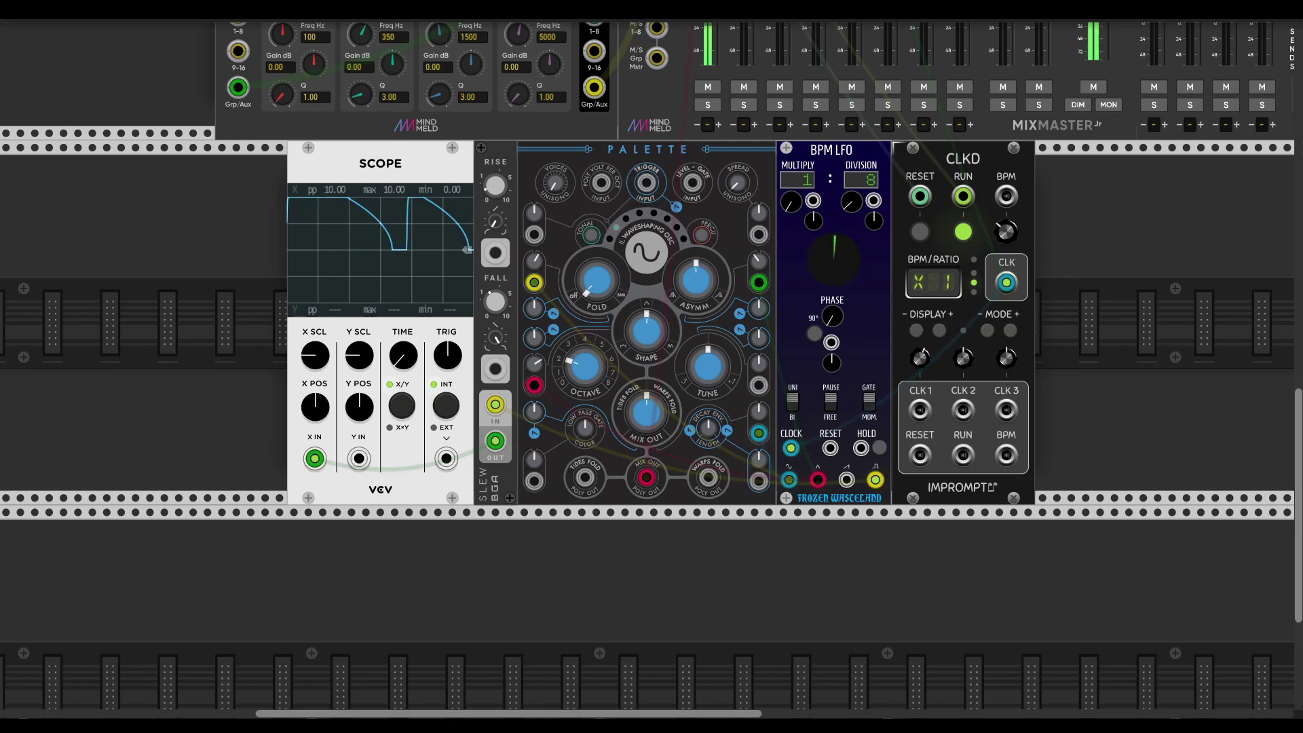
# Step: Repatch Palette's Fold modulation input to the Slew's output, and adjust the Slew's rise shape and set its Fall to about 2.33 s
pyautogui.moveTo(598, 378)
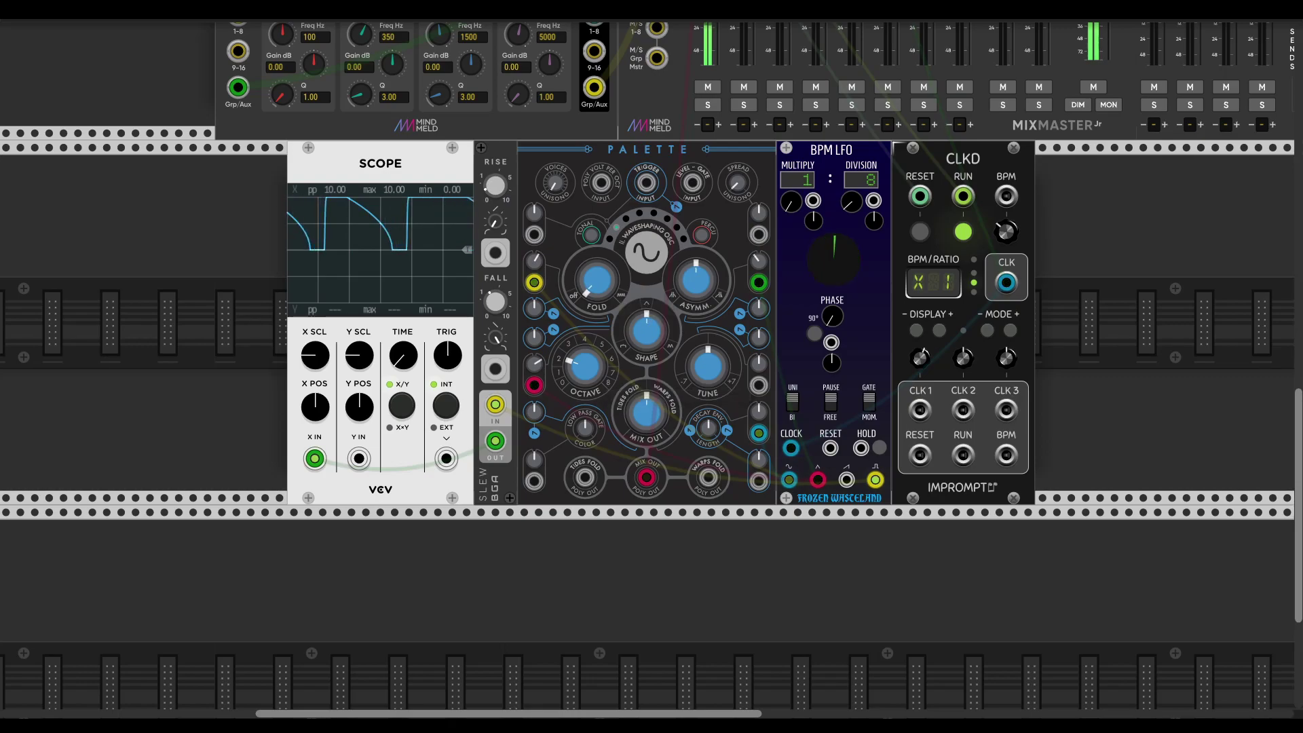
pyautogui.hscroll(4, 612, 238)
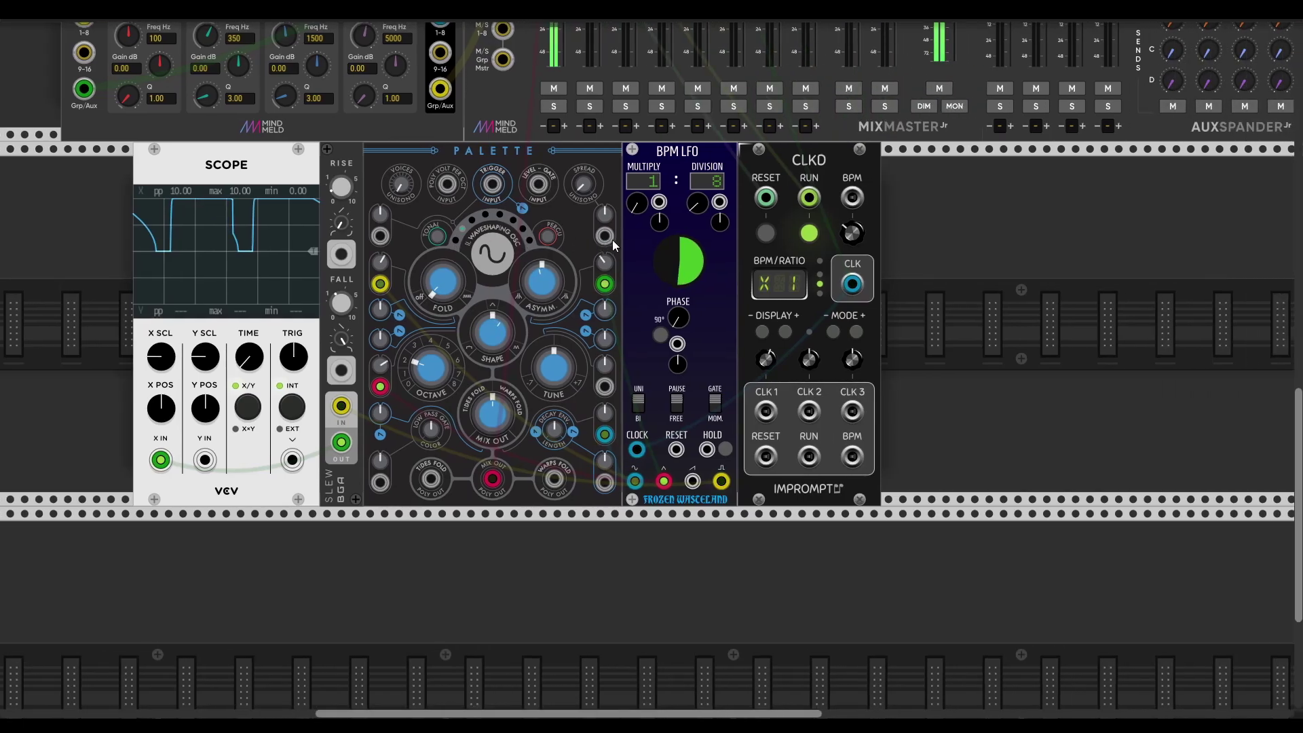
pyautogui.hscroll(-1, 612, 239)
pyautogui.rightClick(430, 295)
pyautogui.moveTo(430, 294); pyautogui.dragTo(390, 454)
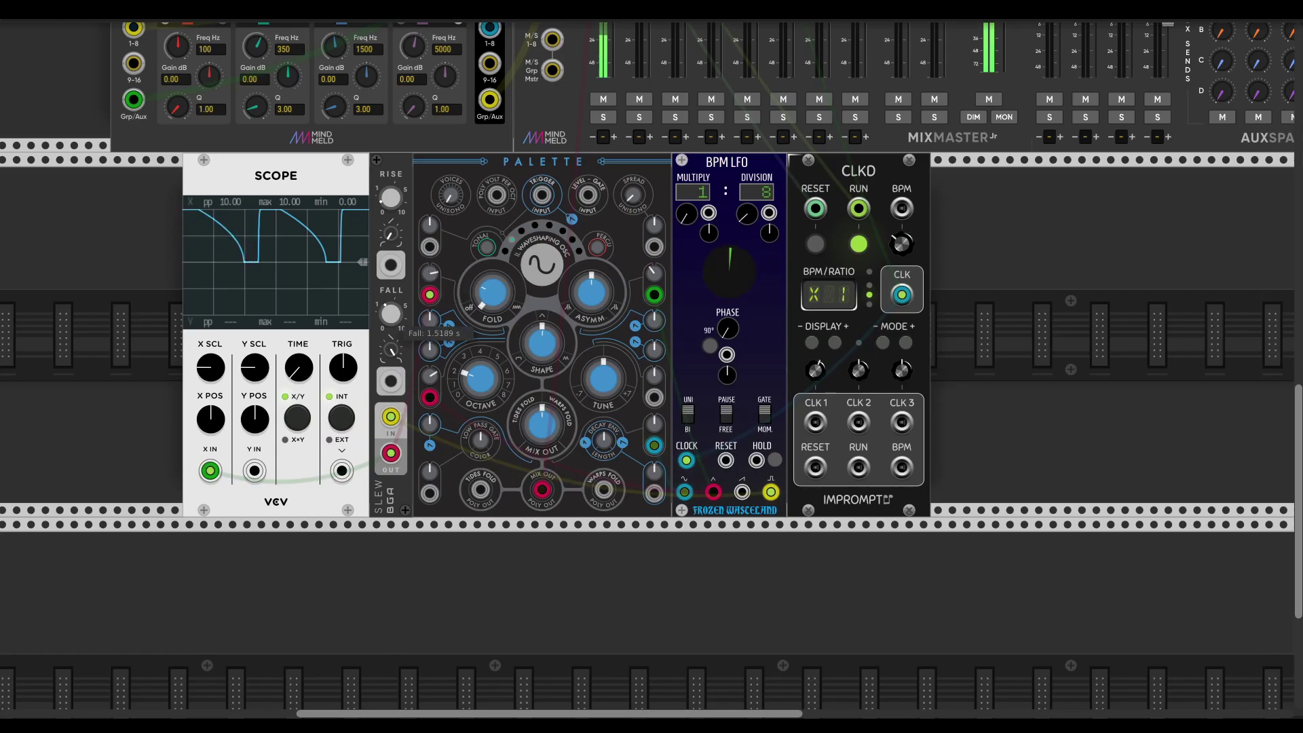
pyautogui.moveTo(397, 200); pyautogui.dragTo(397, 257)
pyautogui.moveTo(391, 313); pyautogui.dragTo(391, 332)
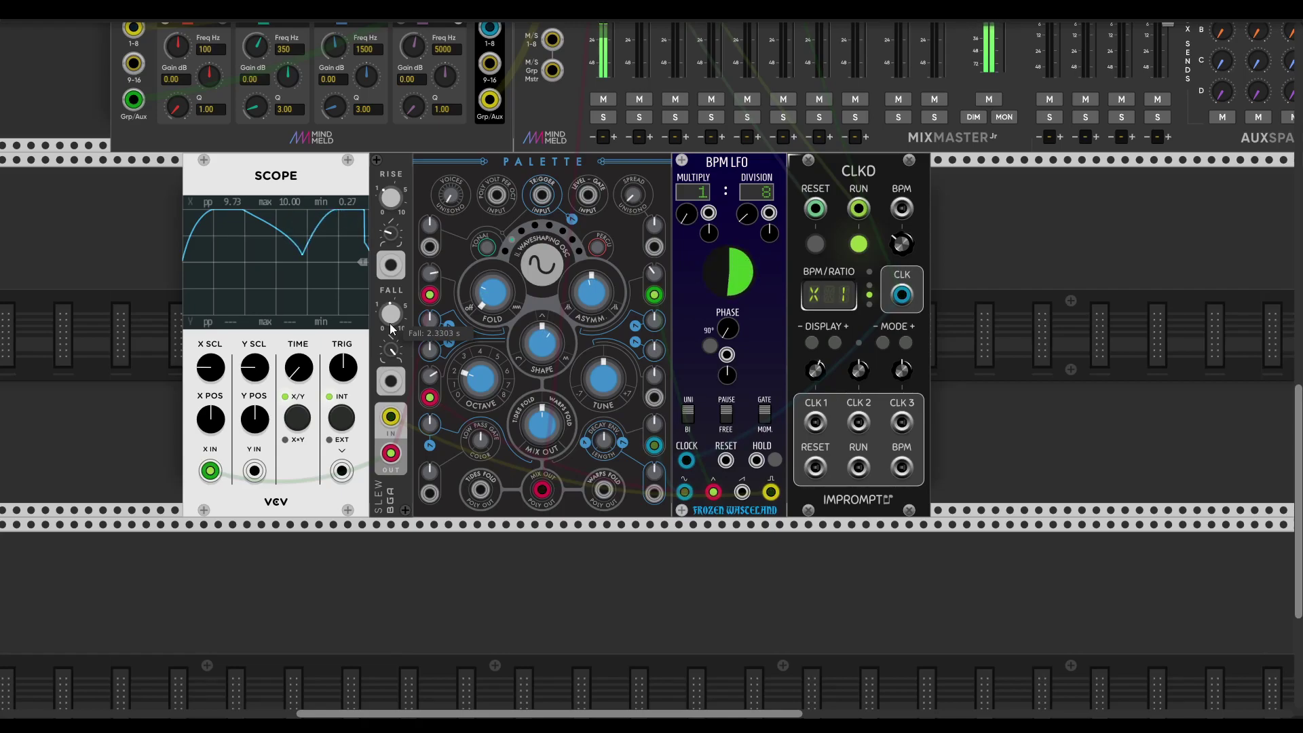
# Step: Patch the Slew's output into Palette's Asymm input with Morph CV at about 0.489, raise Asymm, and repatch the input beside Octave to the Slew
pyautogui.moveTo(656, 302); pyautogui.dragTo(391, 453)
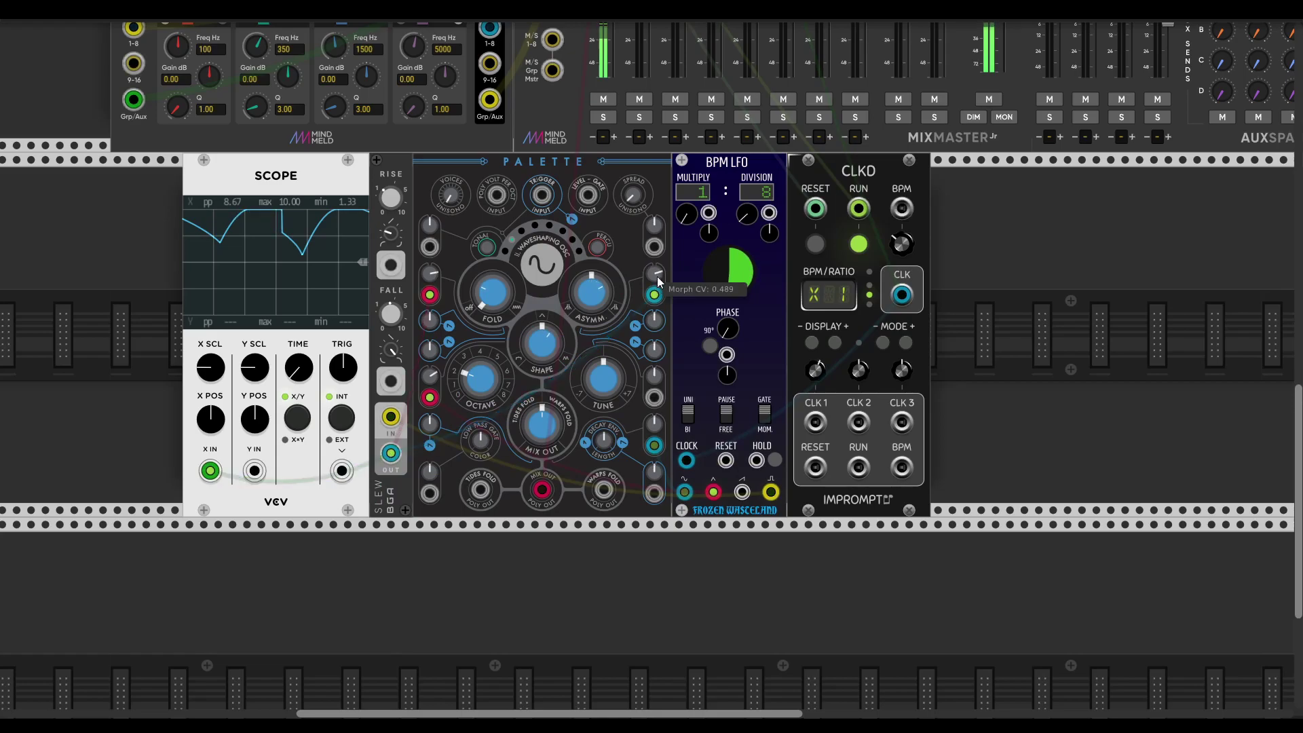
pyautogui.moveTo(606, 305); pyautogui.dragTo(605, 254)
pyautogui.moveTo(430, 397); pyautogui.dragTo(429, 319)
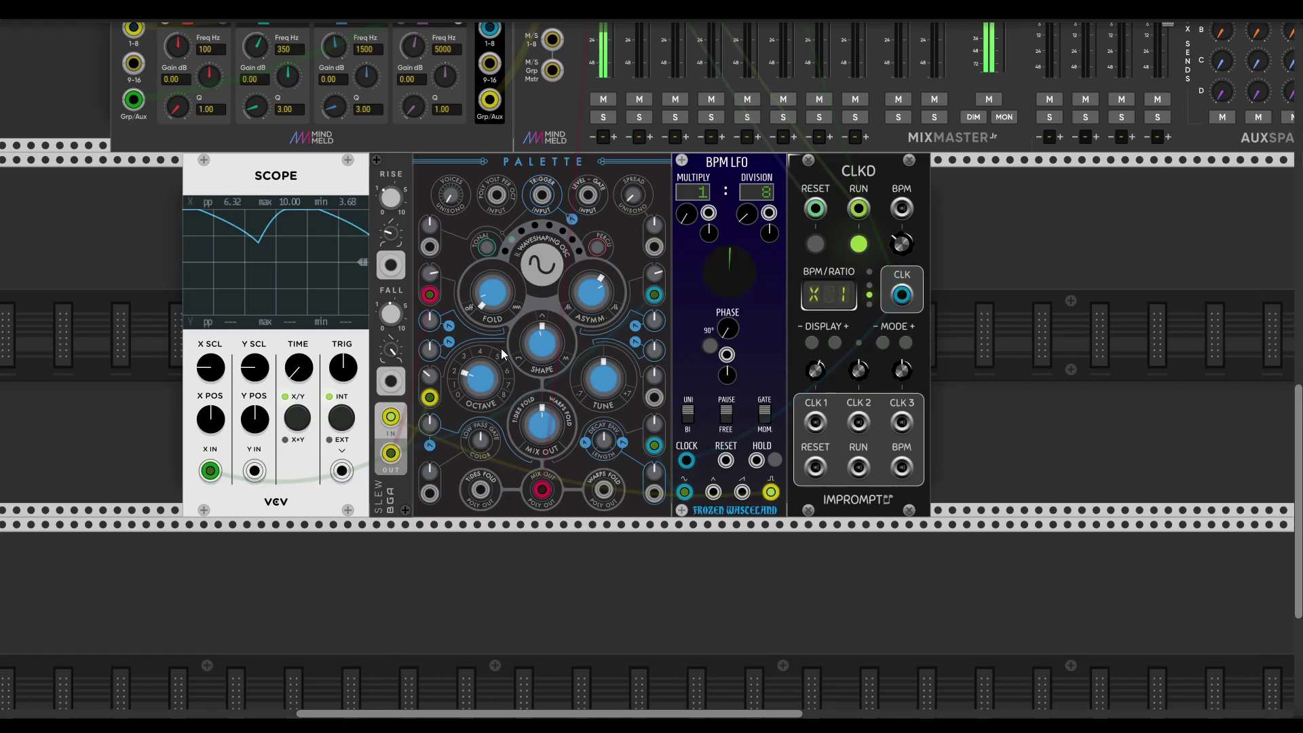
# Step: Add a µMAP module to the rack beside CLKD
pyautogui.rightClick(1065, 368)
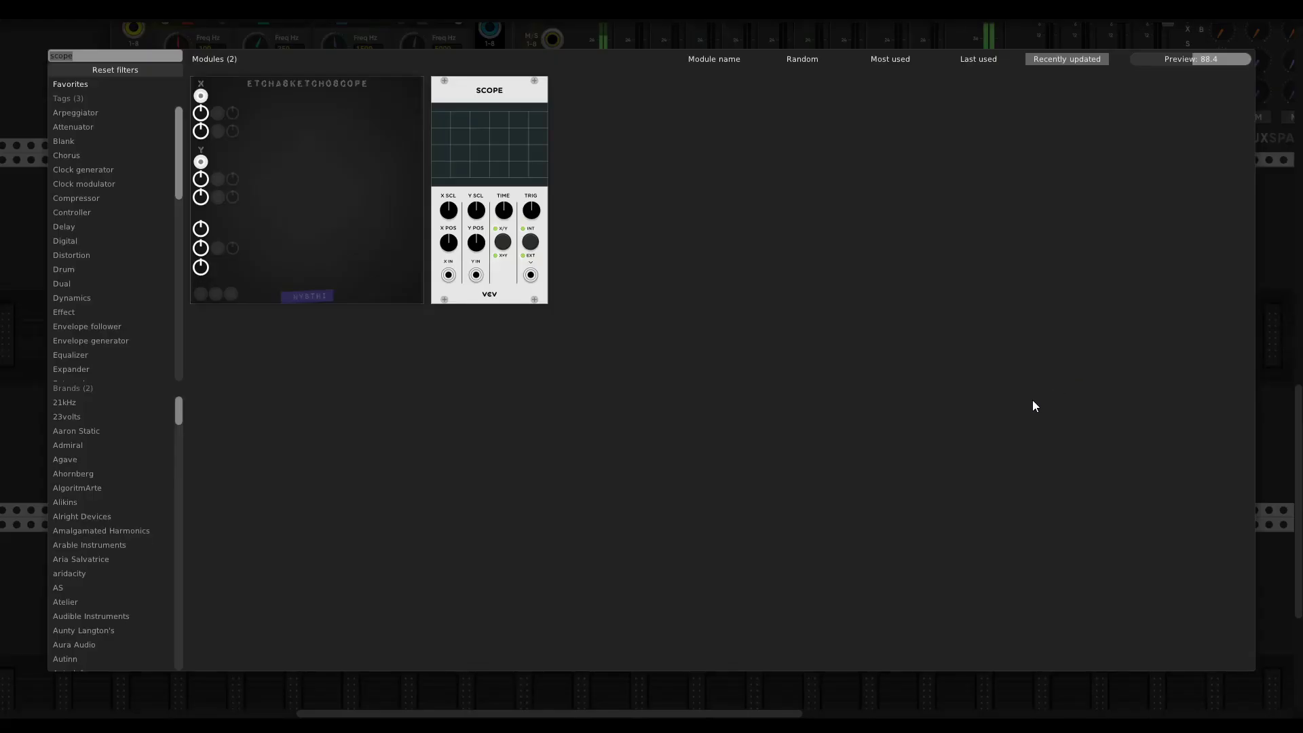
pyautogui.press('BackSpace')
pyautogui.write('map')
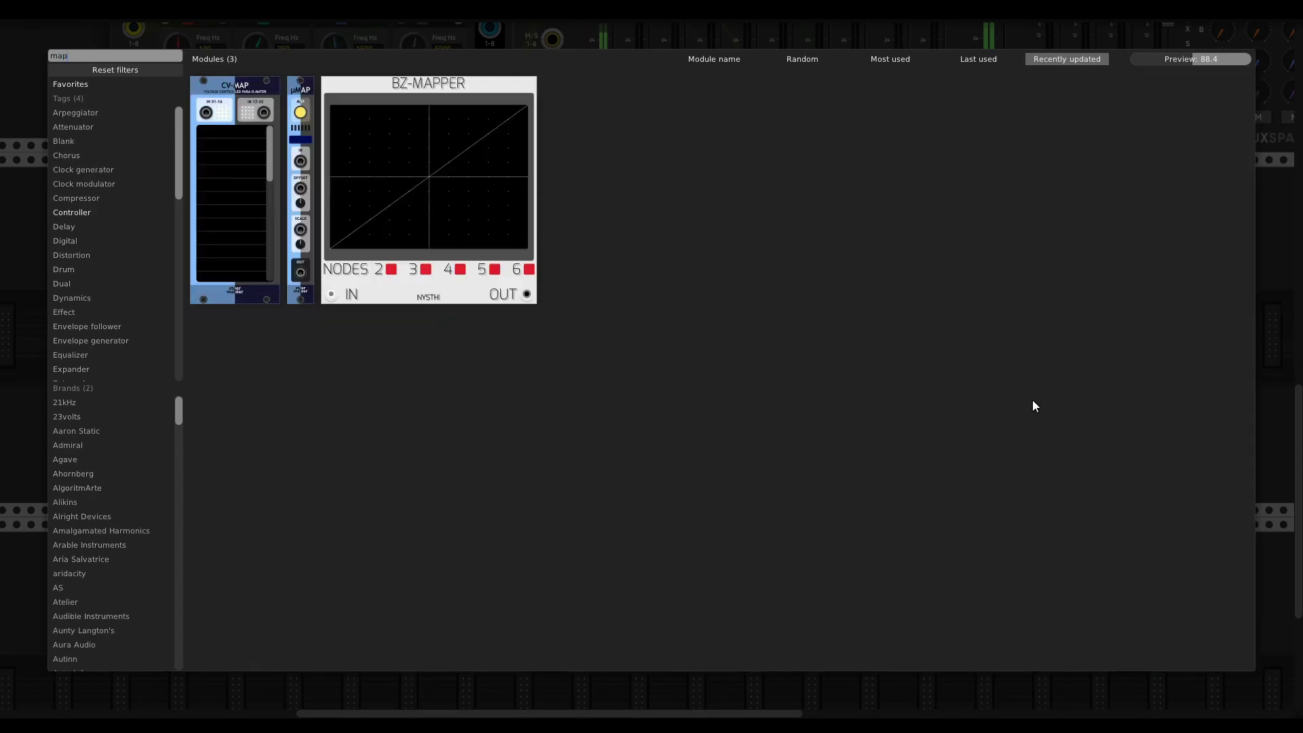
pyautogui.click(299, 292)
# Step: Map µMAP to the BPM LFO's UNI/BI switch
pyautogui.hscroll(3, 914, 604)
pyautogui.scroll(1, 915, 605)
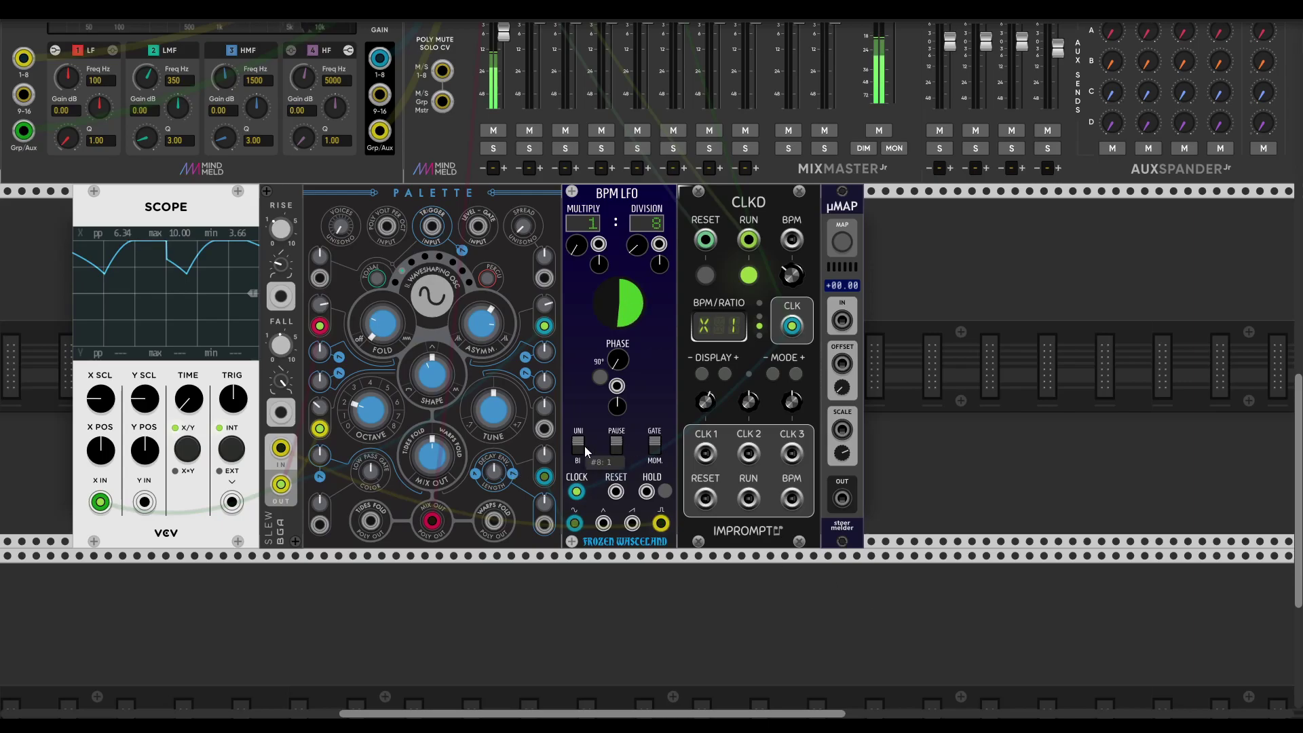
pyautogui.hscroll(2, 629, 550)
pyautogui.scroll(1, 629, 549)
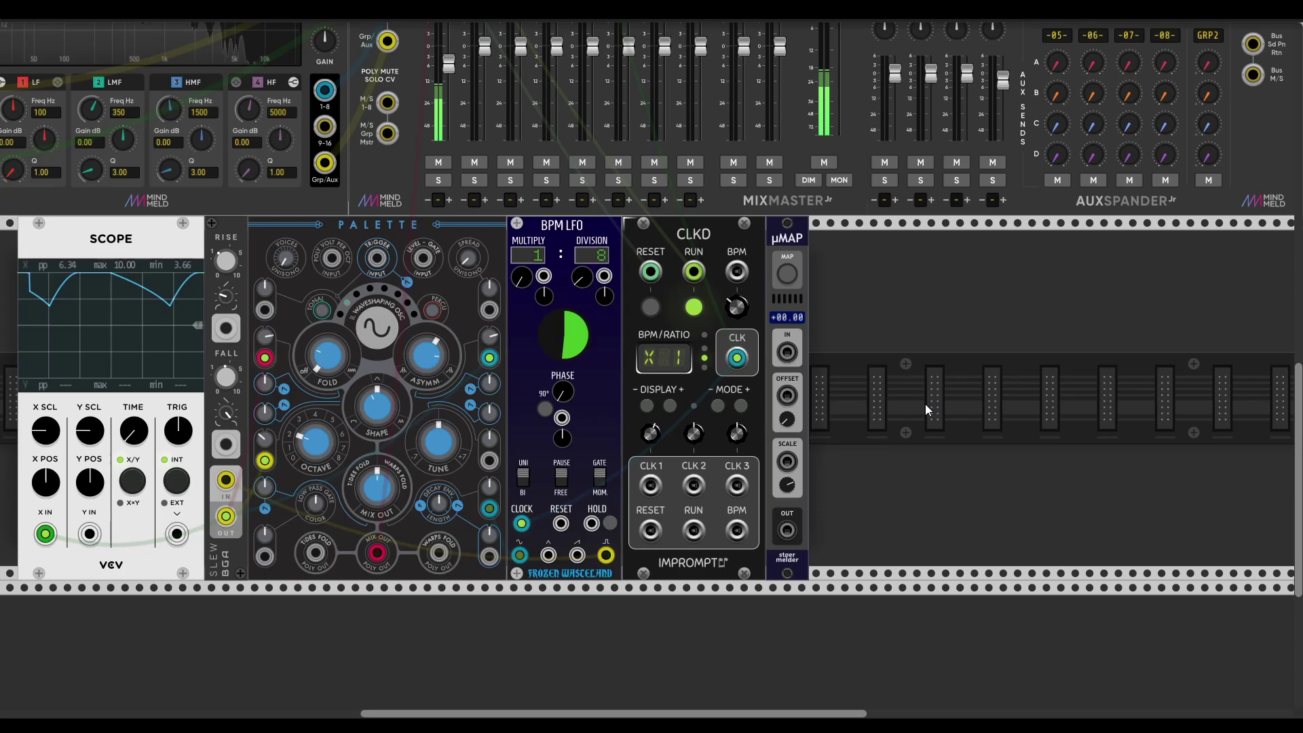
pyautogui.click(785, 275)
pyautogui.click(530, 469)
# Step: Patch the BPM LFO's triangle output into the scope's Y input and unplug the cable from its X input
pyautogui.hscroll(-5, 889, 457)
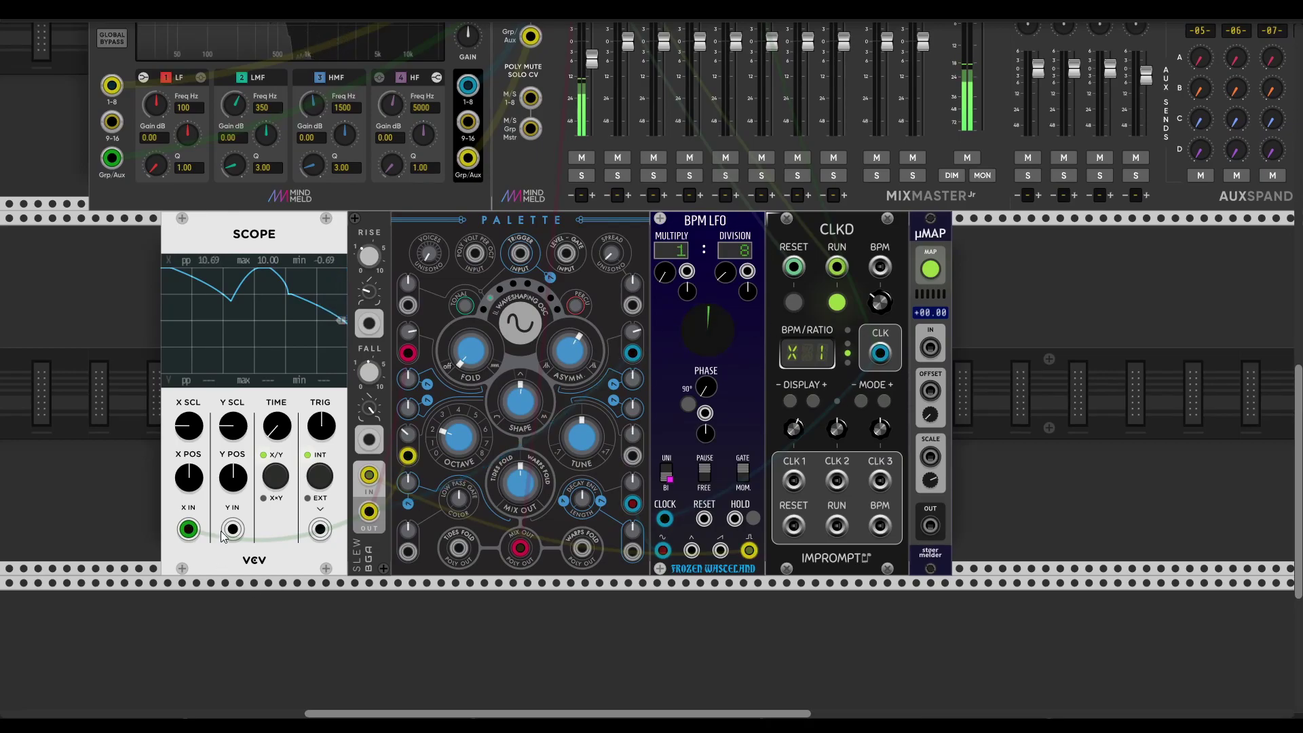
pyautogui.moveTo(232, 528)
pyautogui.mouseDown()
pyautogui.moveTo(701, 565)
pyautogui.moveTo(691, 549)
pyautogui.mouseUp()
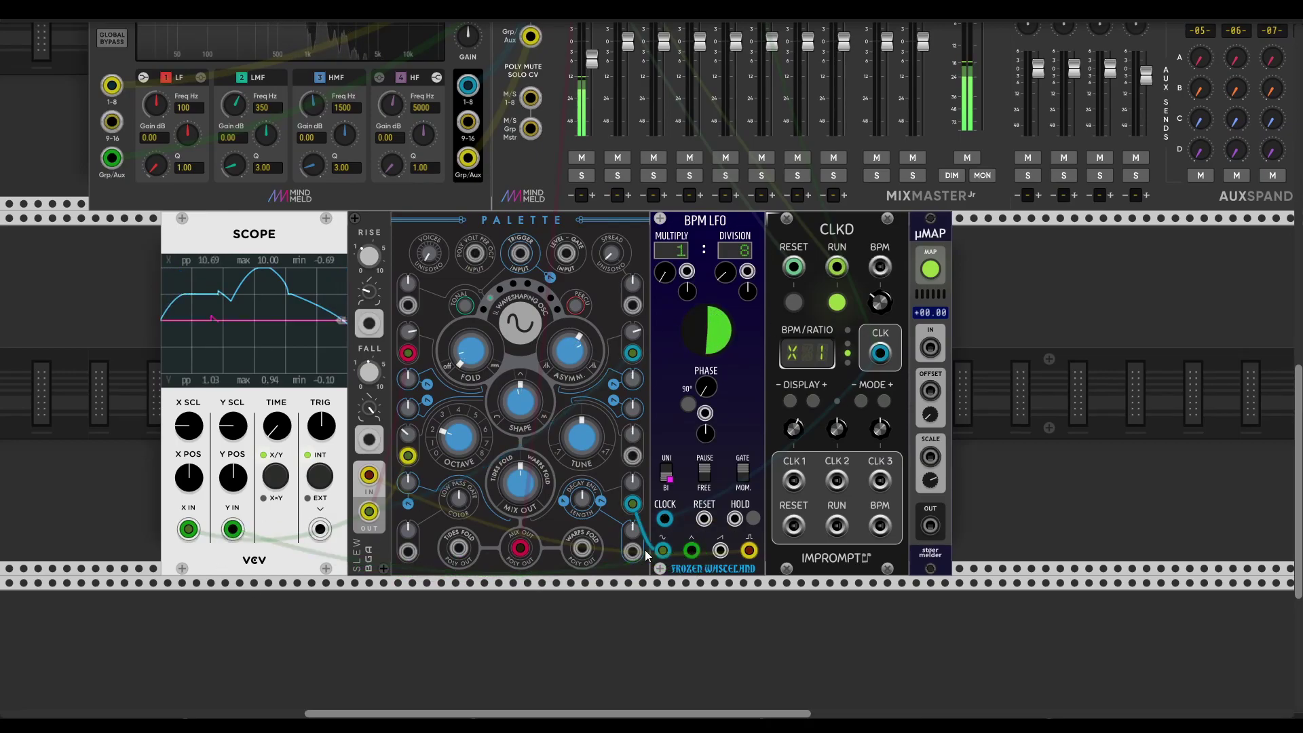
pyautogui.moveTo(188, 529); pyautogui.dragTo(359, 522)
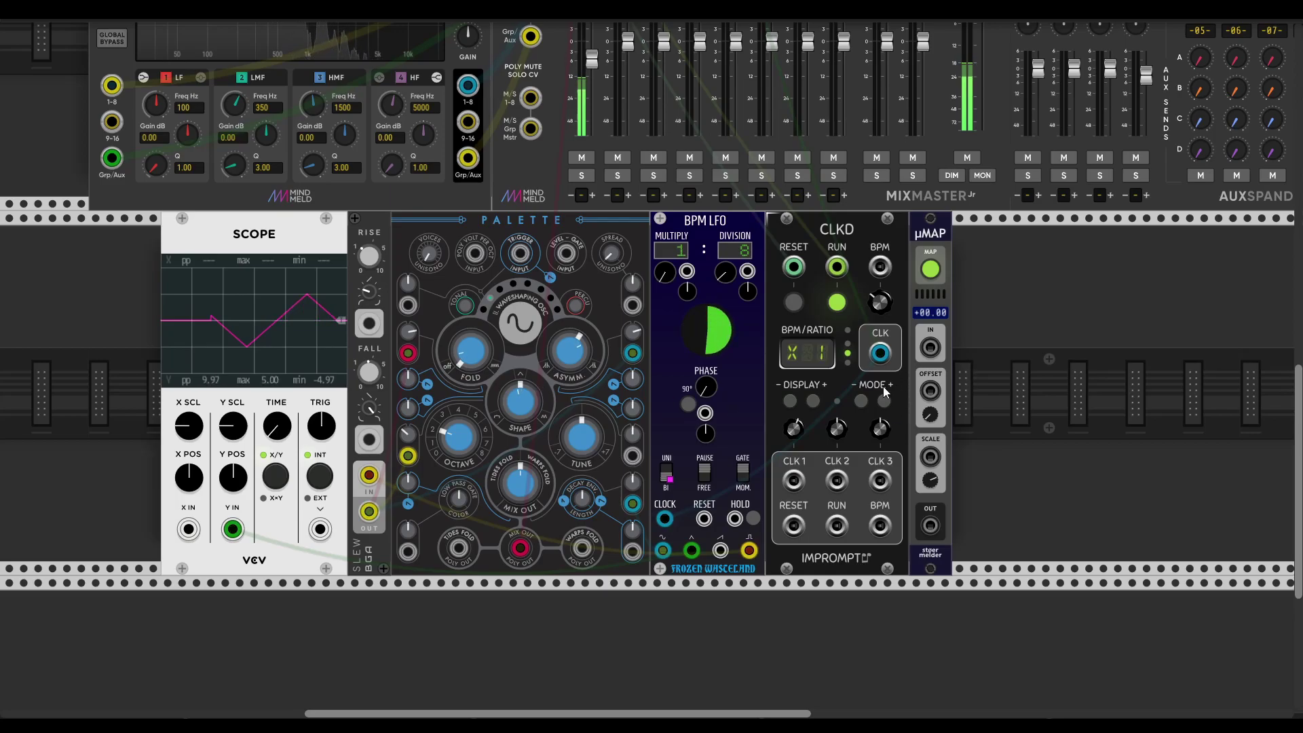
# Step: Set CLKD's Clk 1 ratio to /4 and patch the CLK 1 output into the µMAP input
pyautogui.moveTo(793, 428); pyautogui.dragTo(793, 435)
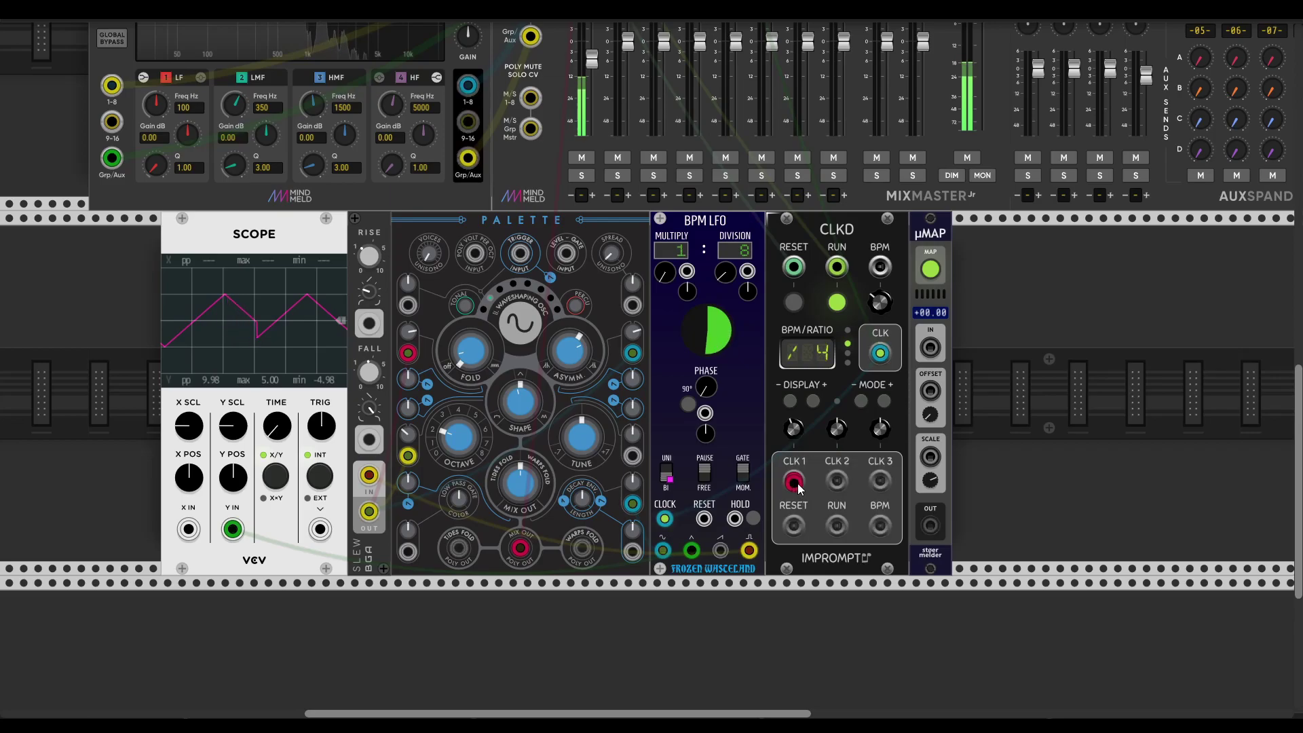
pyautogui.moveTo(794, 481); pyautogui.dragTo(930, 348)
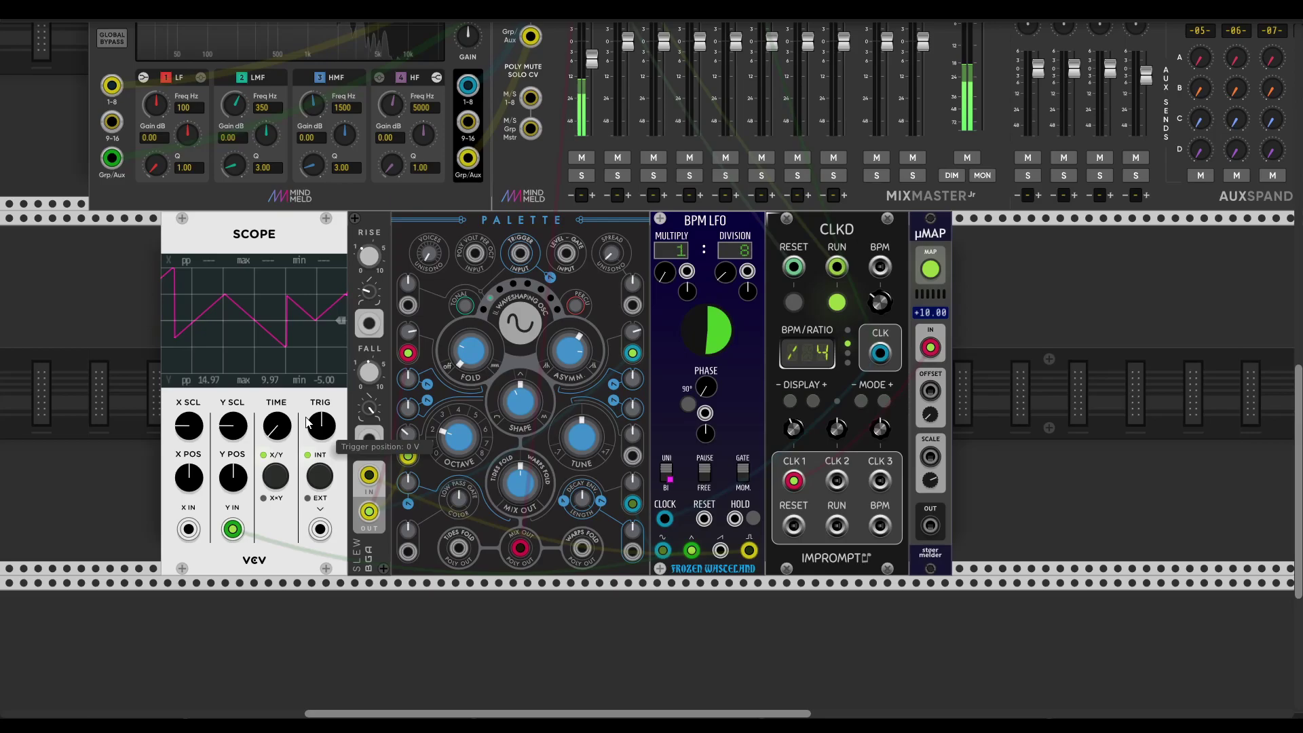
# Step: Shorten the scope's time base gradually, through about 1333 and 1106 ms/div
pyautogui.moveTo(277, 426); pyautogui.dragTo(274, 426)
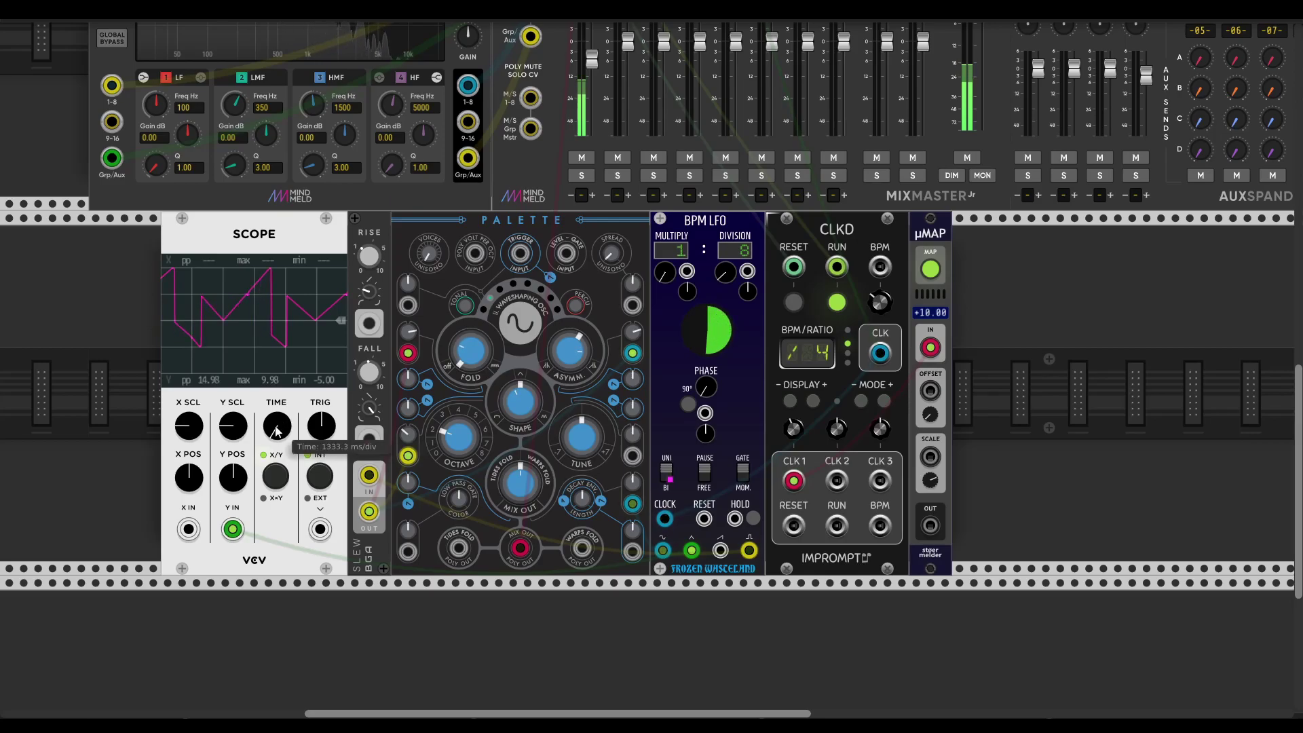
pyautogui.moveTo(275, 426); pyautogui.dragTo(274, 426)
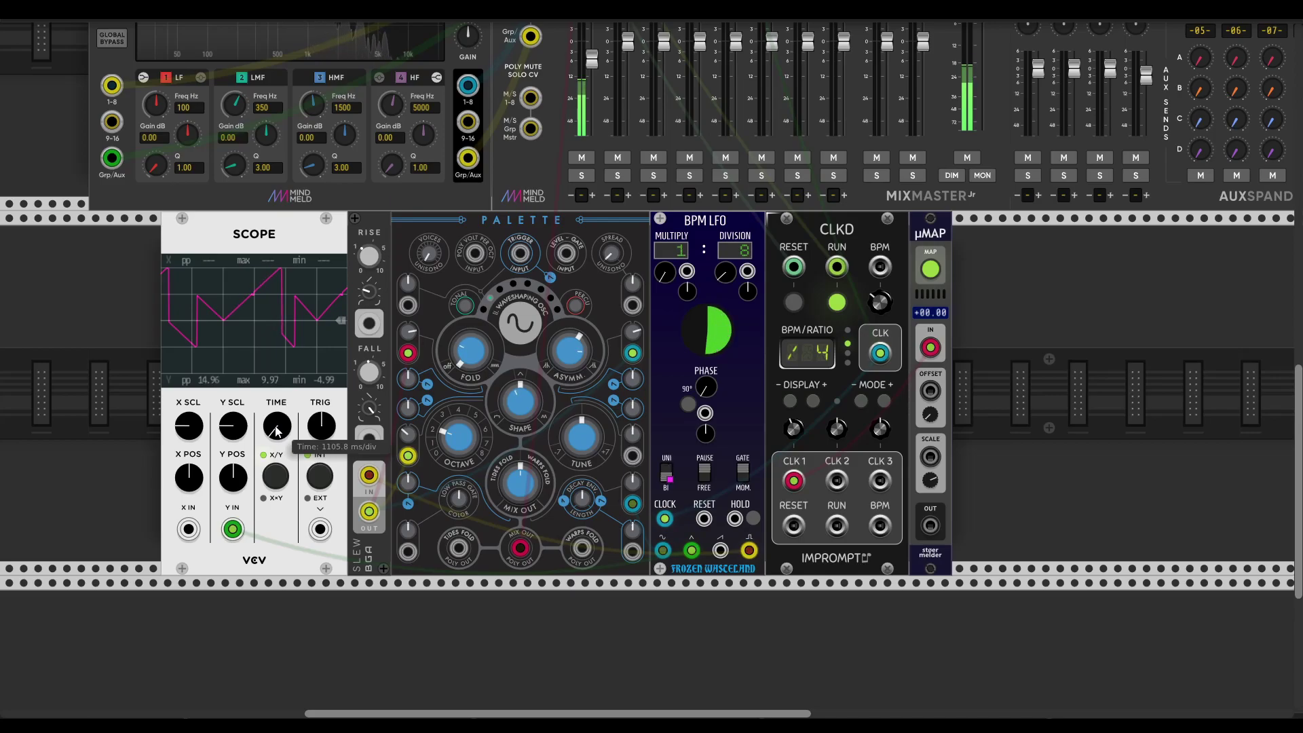
pyautogui.moveTo(277, 430); pyautogui.dragTo(277, 439)
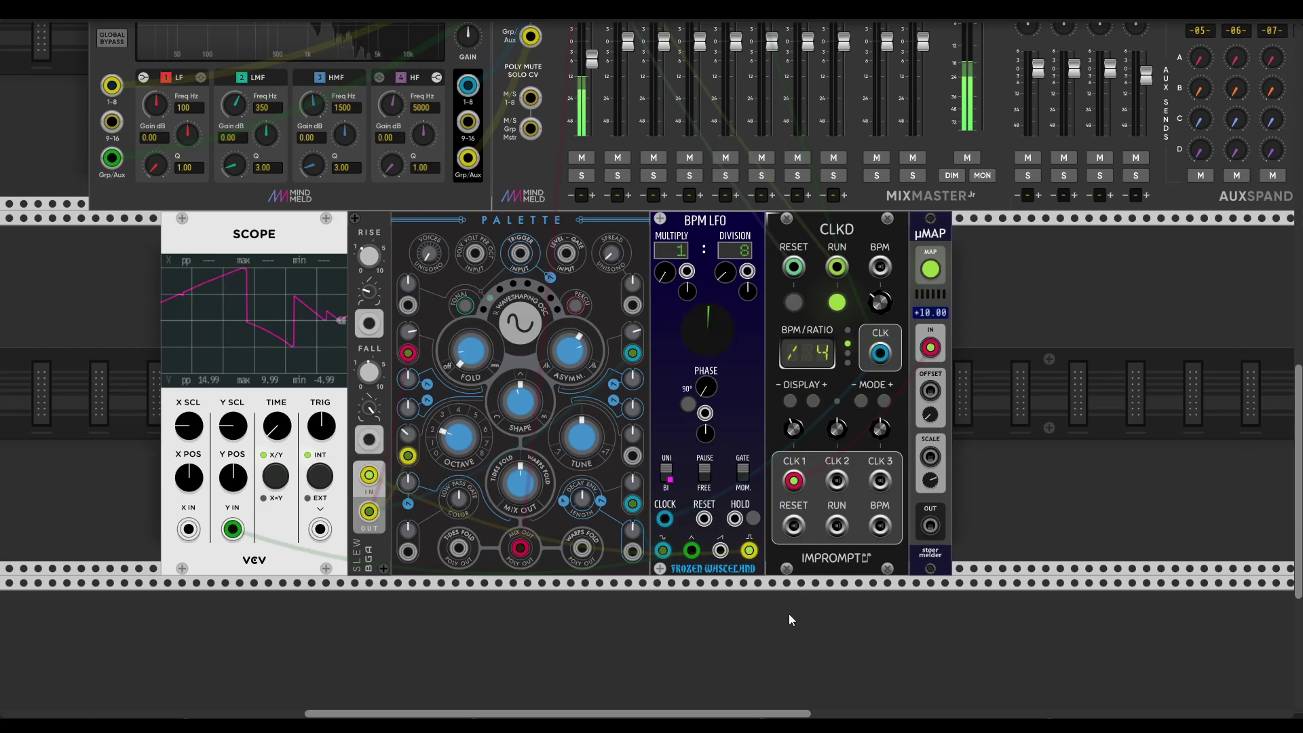
pyautogui.hscroll(1, 760, 618)
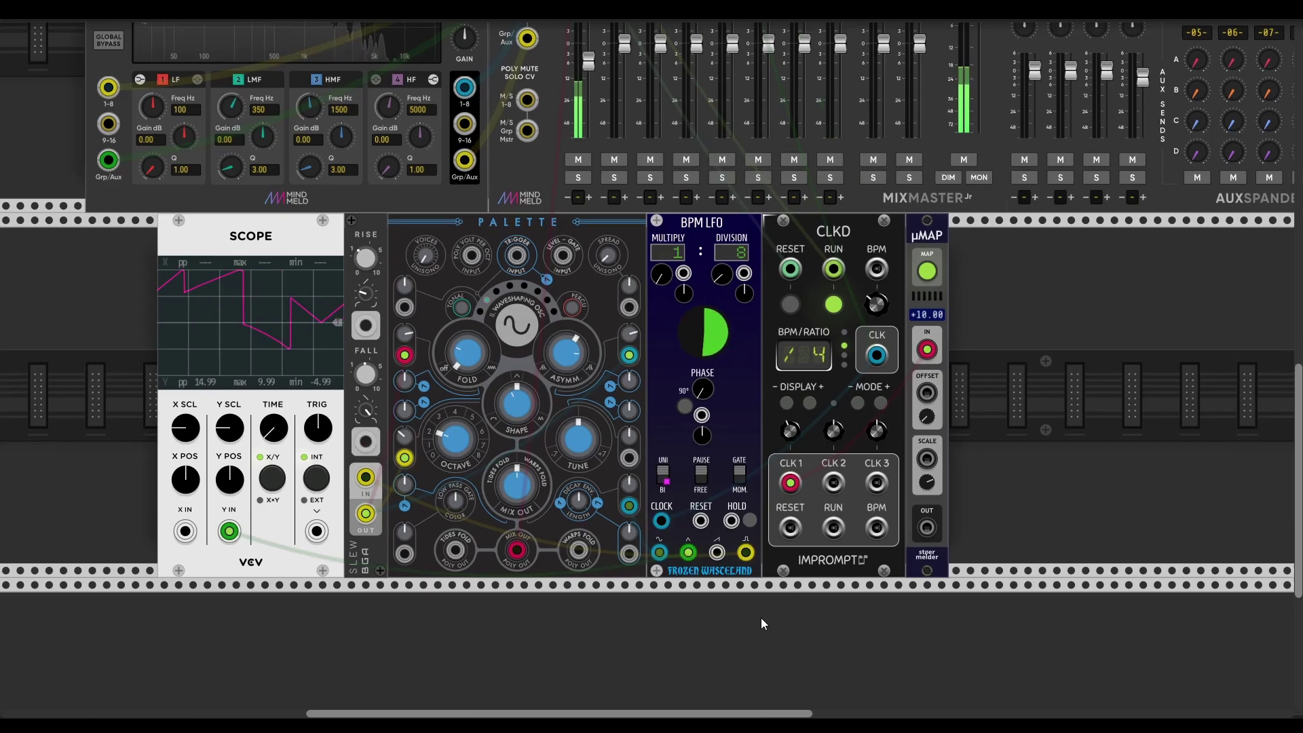
pyautogui.hscroll(-3, 760, 618)
pyautogui.scroll(1, 760, 618)
pyautogui.hscroll(2, 767, 614)
pyautogui.scroll(-1, 767, 615)
pyautogui.hscroll(1, 768, 615)
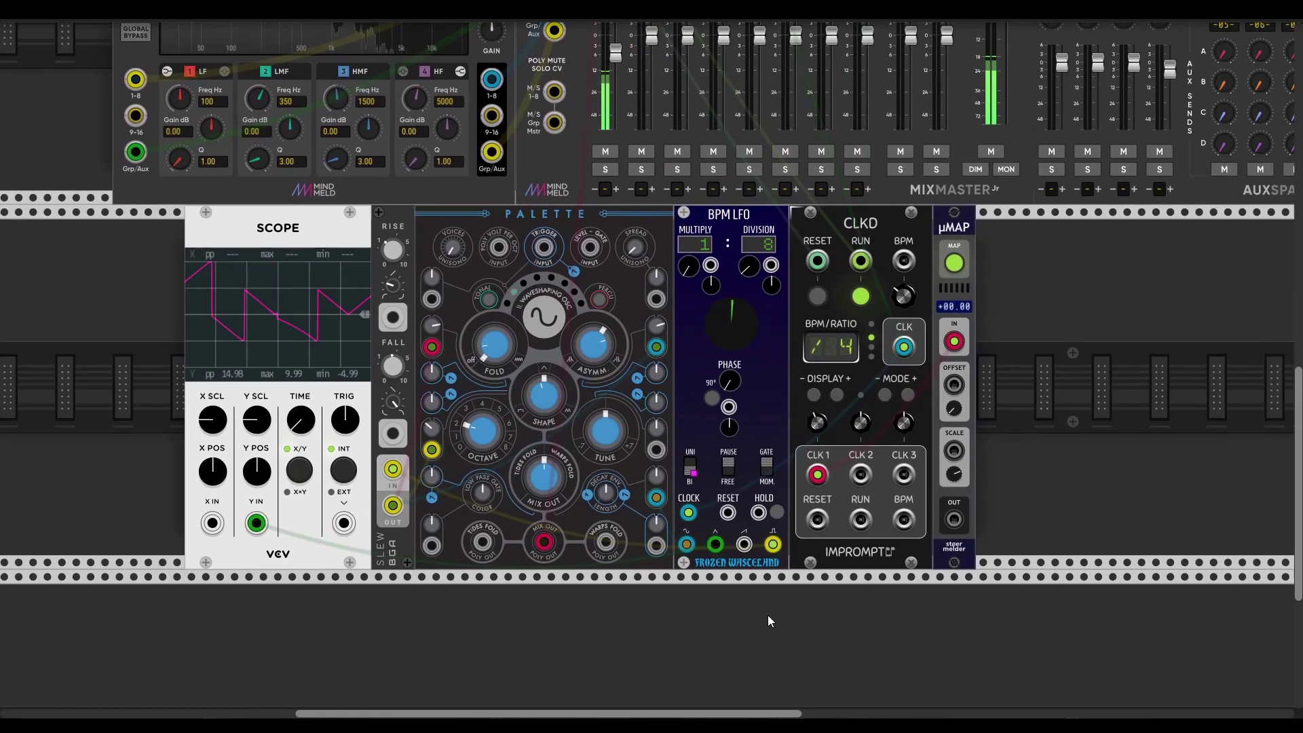
# Step: Set CLKD's Clk 1 ratio to /2
pyautogui.hscroll(2, 773, 615)
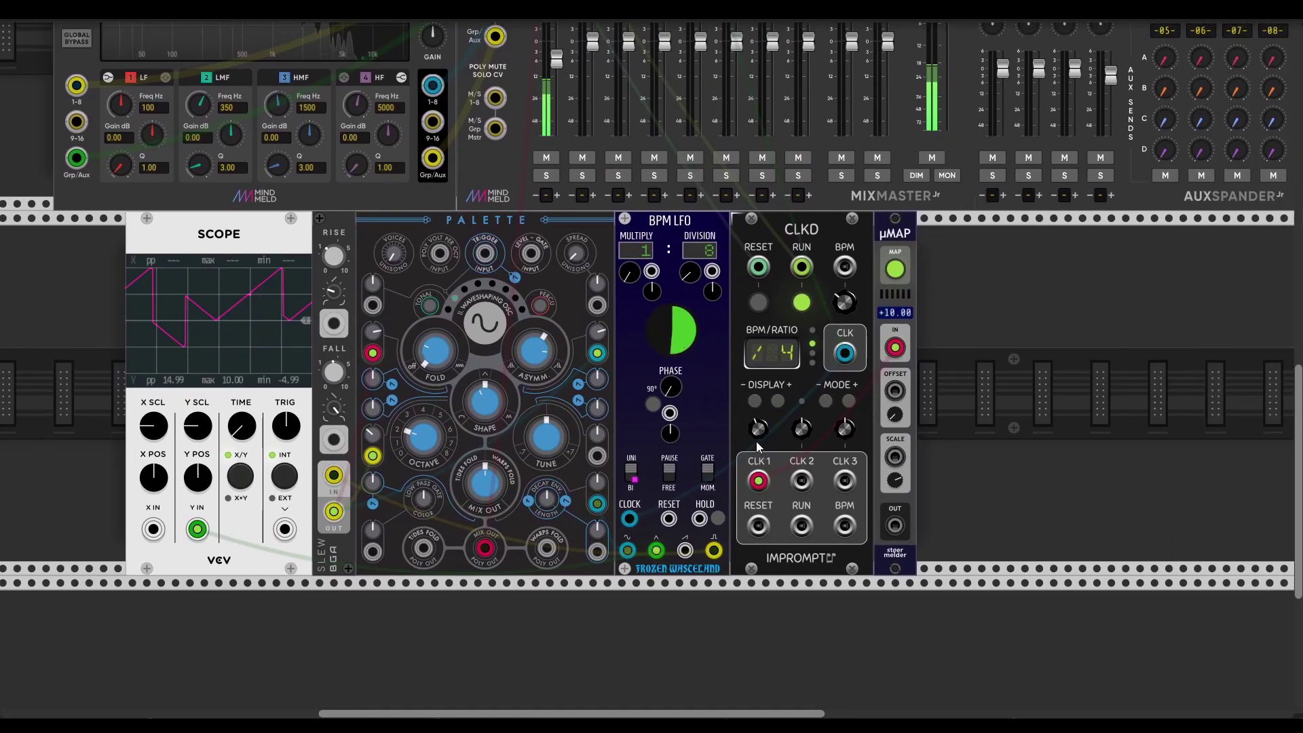
pyautogui.moveTo(760, 430); pyautogui.dragTo(758, 425)
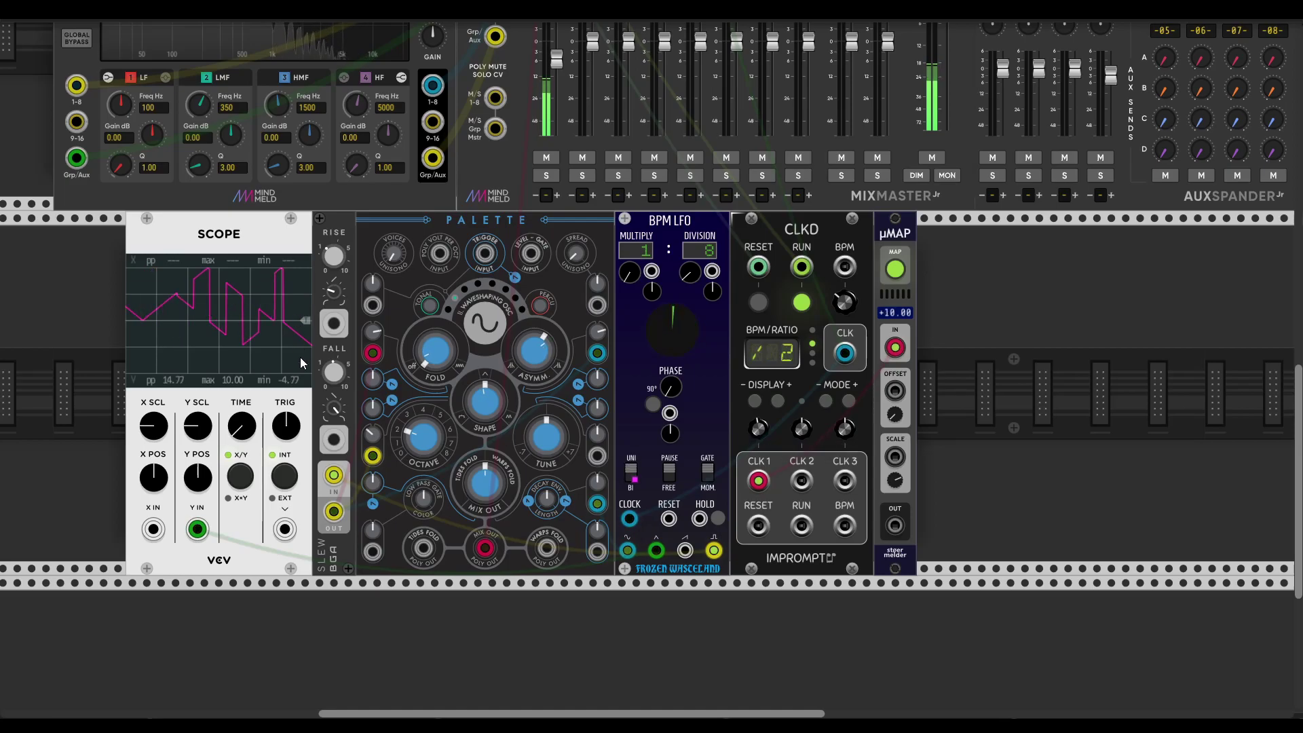
# Step: Repatch Palette's Fold modulation input to the BPM LFO's triangle output and adjust the Fold modulation amount
pyautogui.hscroll(-2, 483, 309)
pyautogui.scroll(-1, 483, 309)
pyautogui.moveTo(456, 331); pyautogui.dragTo(711, 551)
pyautogui.moveTo(458, 305)
pyautogui.mouseDown()
pyautogui.moveTo(457, 281)
pyautogui.moveTo(457, 319)
pyautogui.mouseUp()
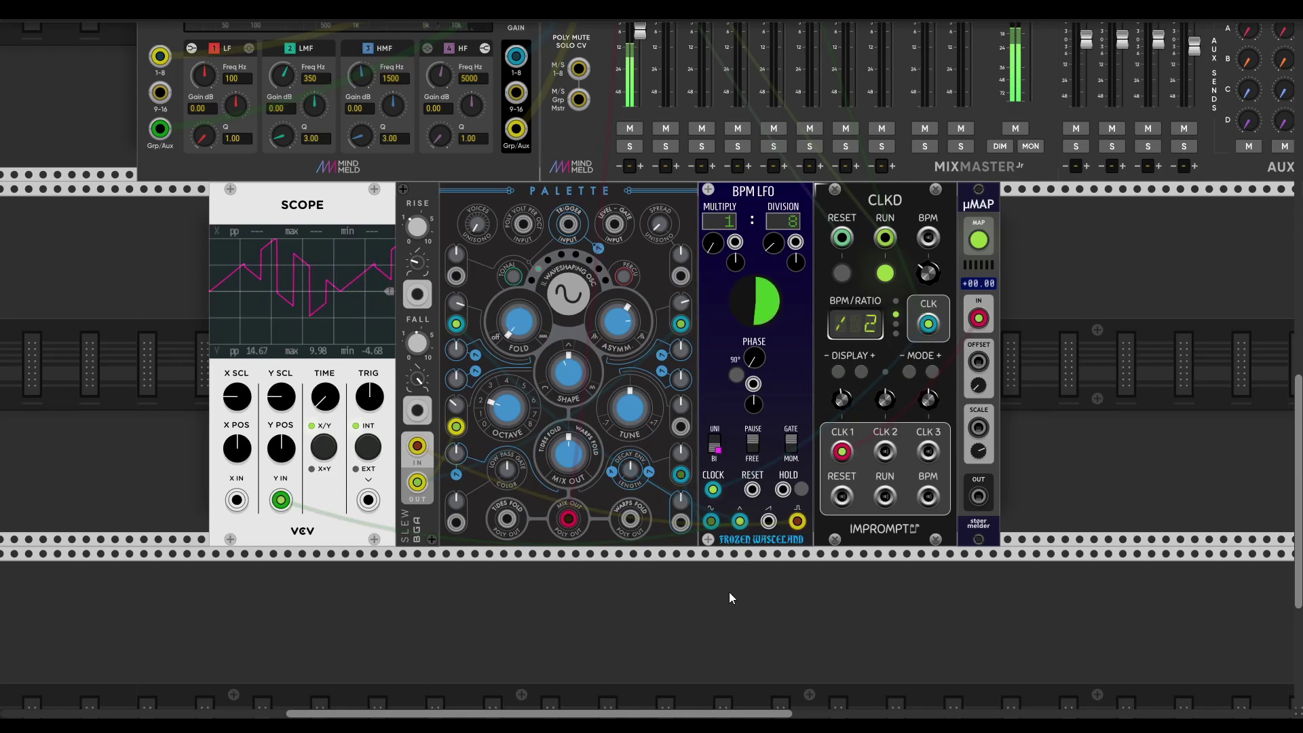
# Step: Duplicate the Slew, insert the copy between the BPM LFO's triangle output and Palette's Fold input, and set its Fall to about 0.15 s
pyautogui.hscroll(-3, 729, 591)
pyautogui.hotkey('ctrl', 'd')
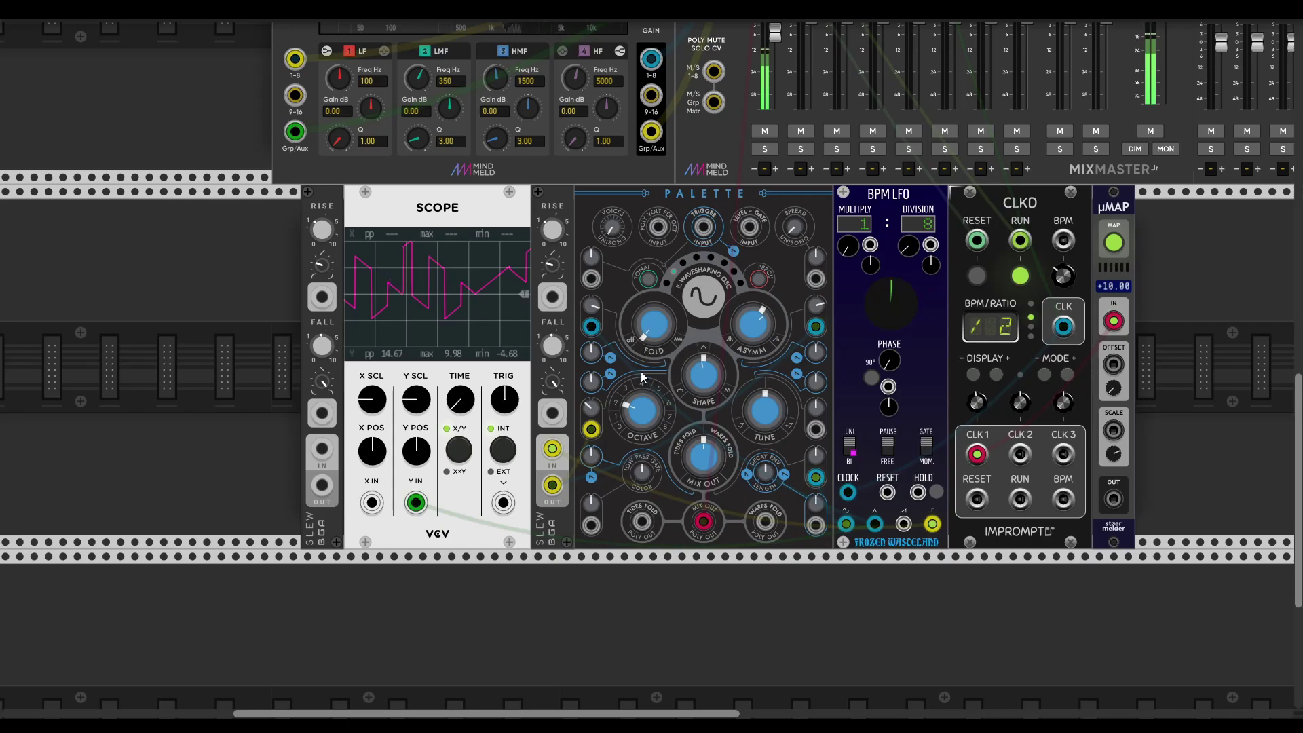
pyautogui.moveTo(875, 523); pyautogui.dragTo(590, 326)
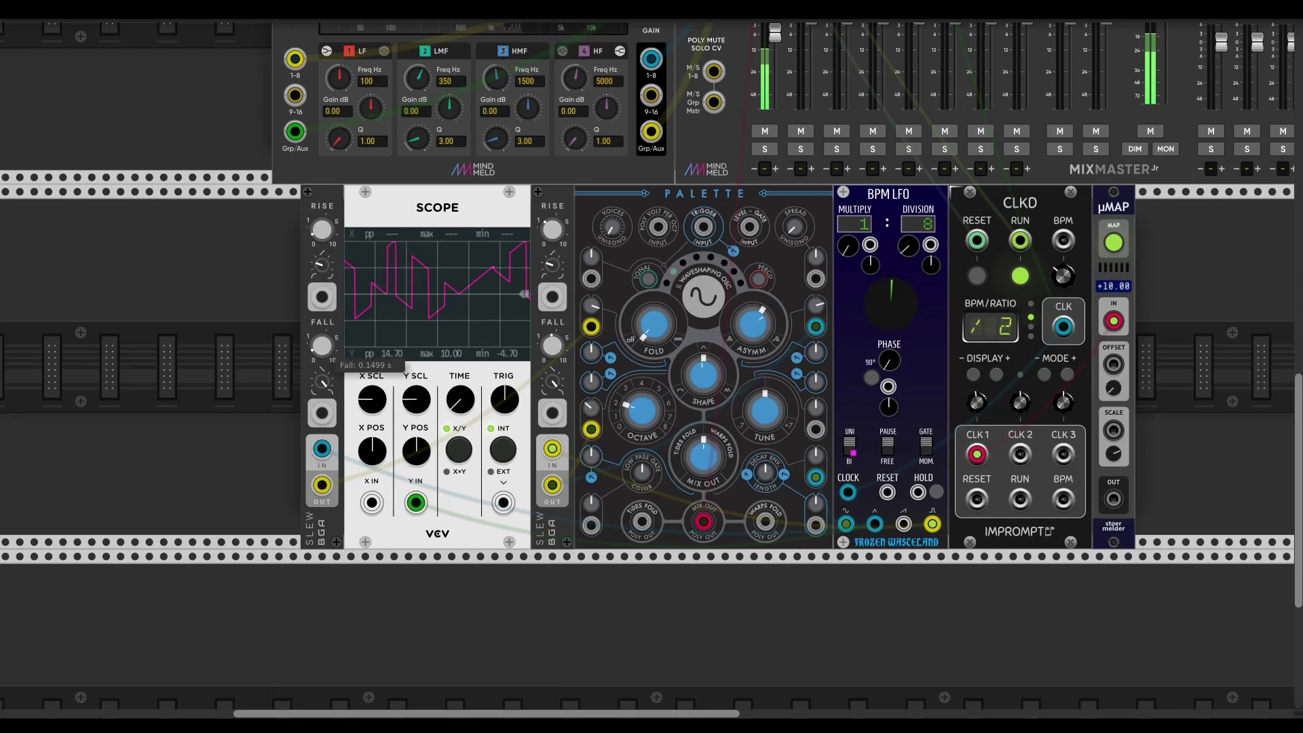
# Step: Repatch Palette's Asymm input to the duplicated Slew's output, set Octave to -3 and raise Shape
pyautogui.moveTo(553, 485); pyautogui.dragTo(321, 484)
pyautogui.rightClick(814, 329)
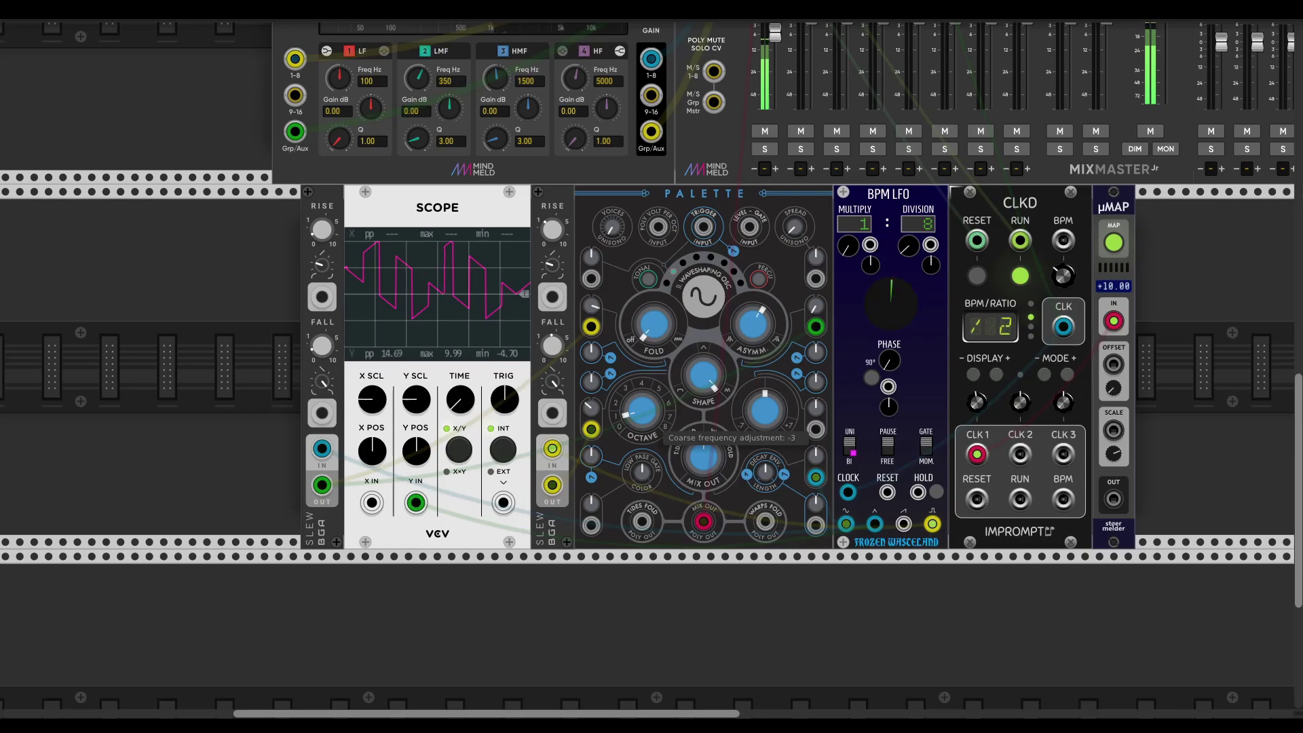
# Step: Raise mixer track 1's level slightly and set Palette's unison to 2 voices with a spread of about 0.07
pyautogui.scroll(3, 779, 224)
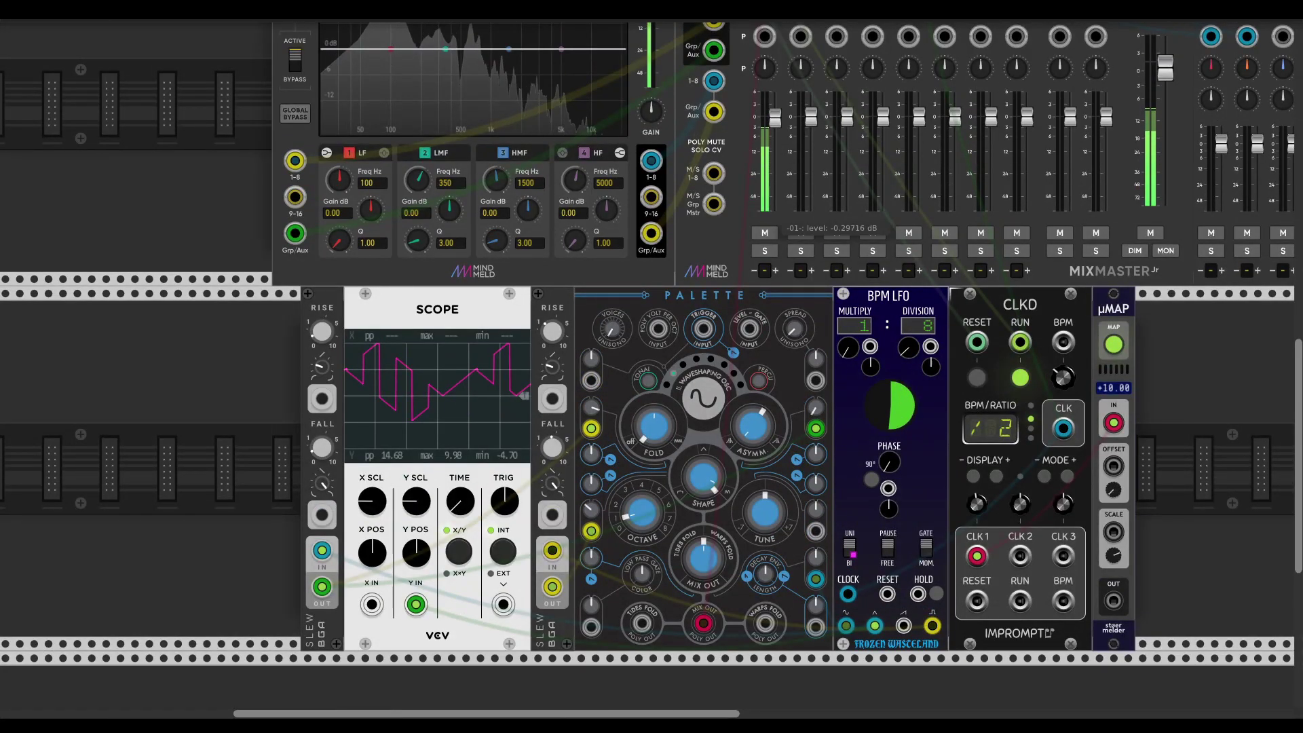
pyautogui.scroll(-2, 260, 415)
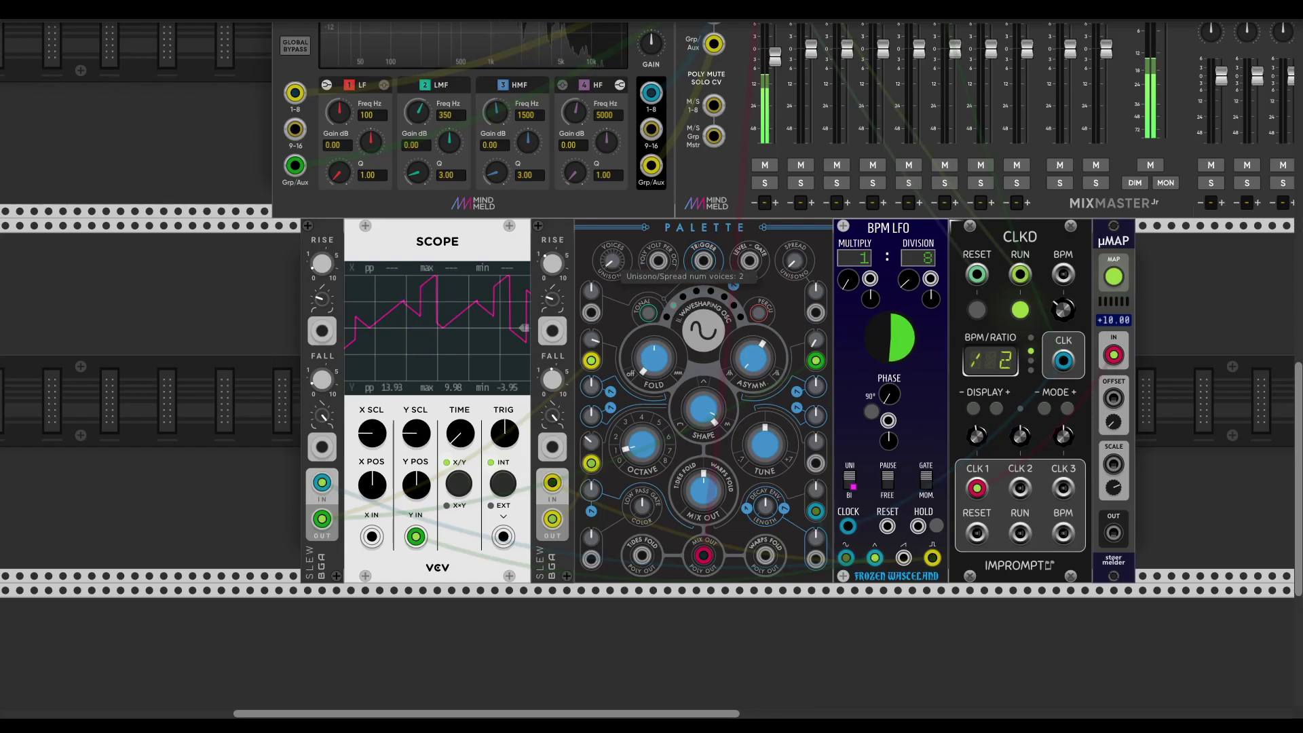
pyautogui.scroll(6, 762, 226)
pyautogui.hscroll(2, 763, 226)
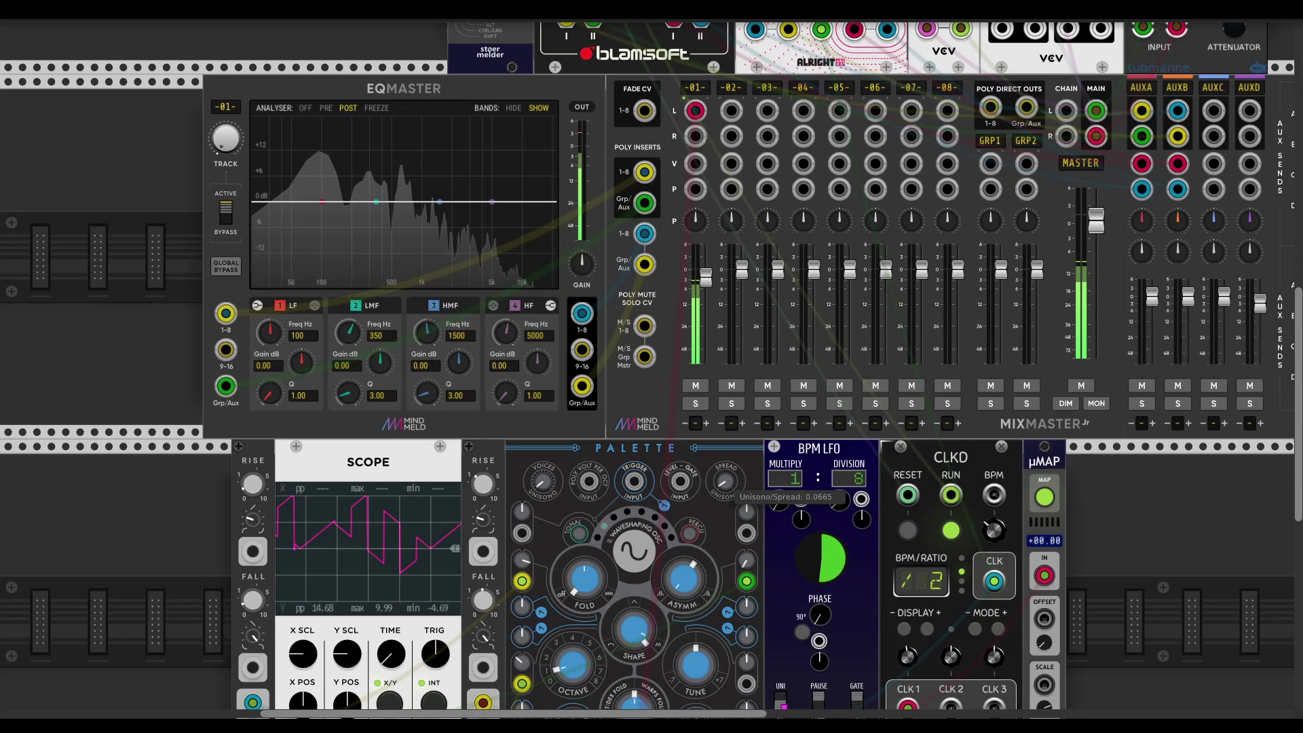
# Step: Set mixer track 1's poly input behavior to Sum to stereo (L only)
pyautogui.rightClick(697, 89)
pyautogui.moveTo(825, 237)
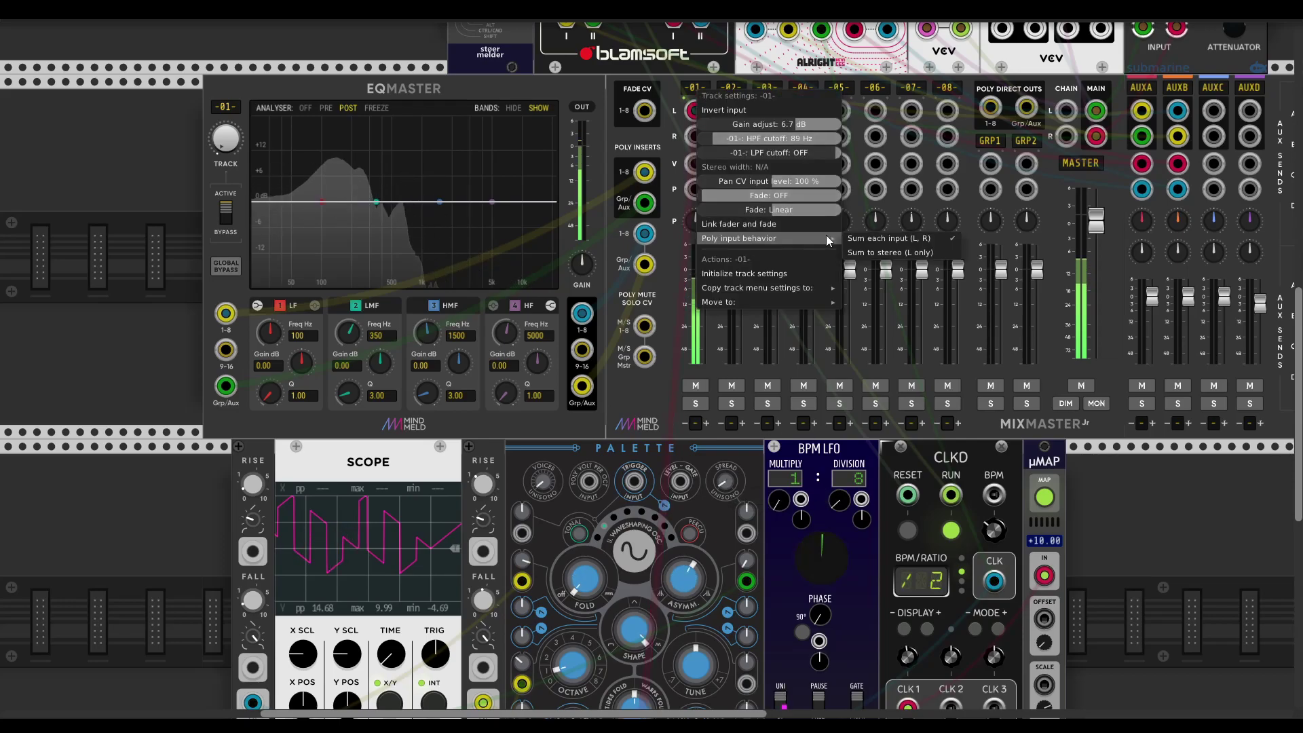
pyautogui.click(886, 253)
pyautogui.rightClick(695, 89)
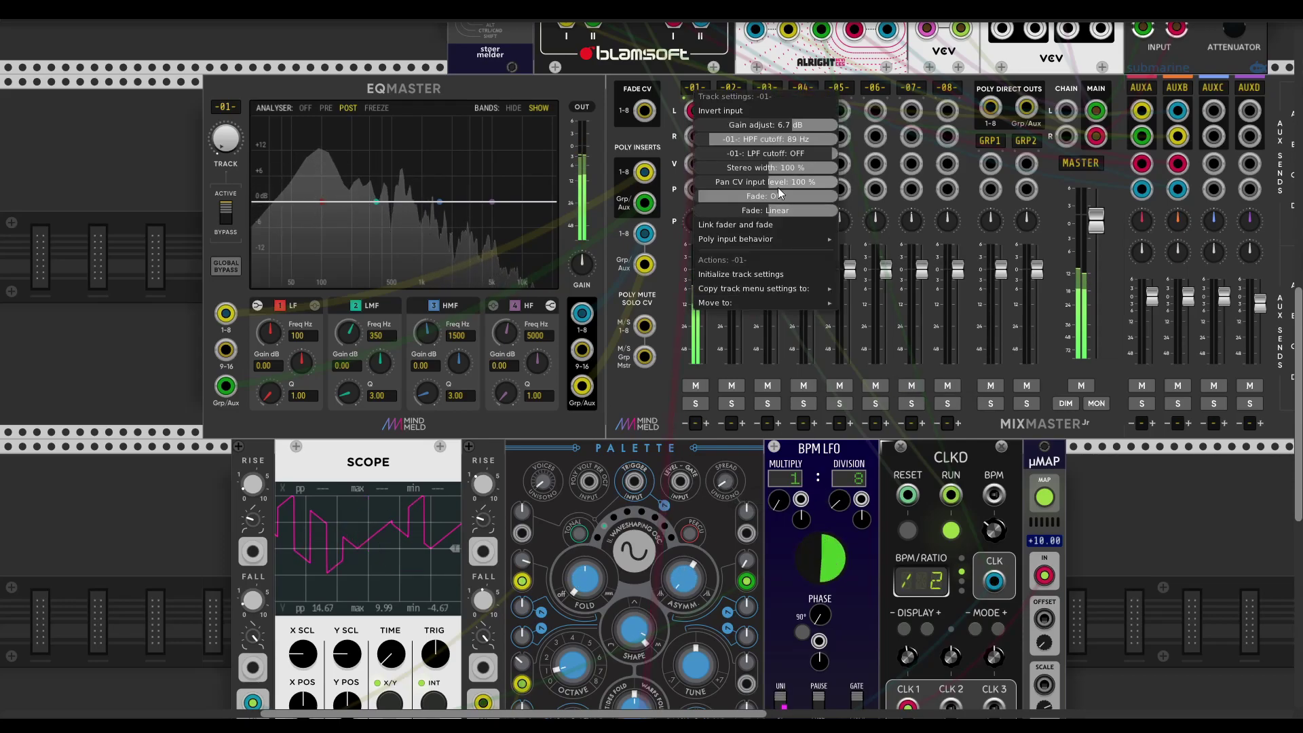
pyautogui.click(597, 295)
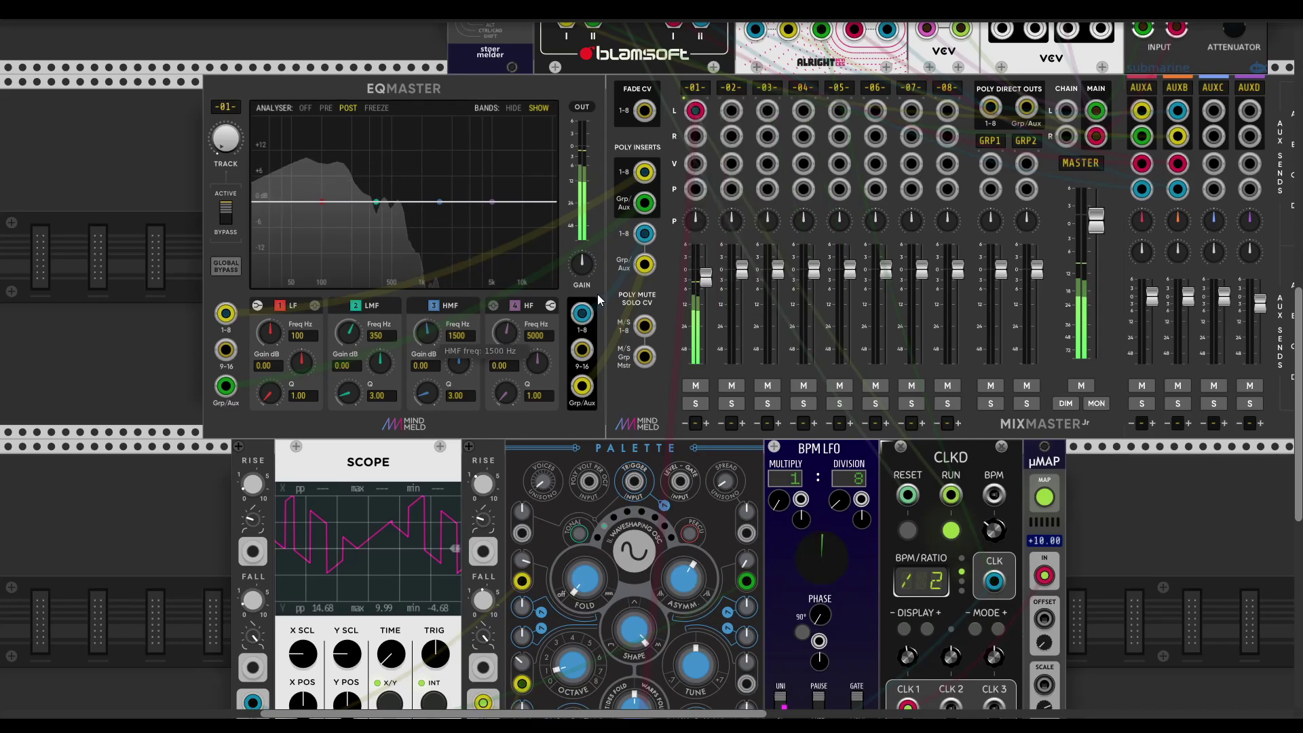
# Step: Set CLKD's Clk 2 ratio to /4 and patch the CLK 2 output into the BPM LFO's Hold input
pyautogui.scroll(-2, 279, 421)
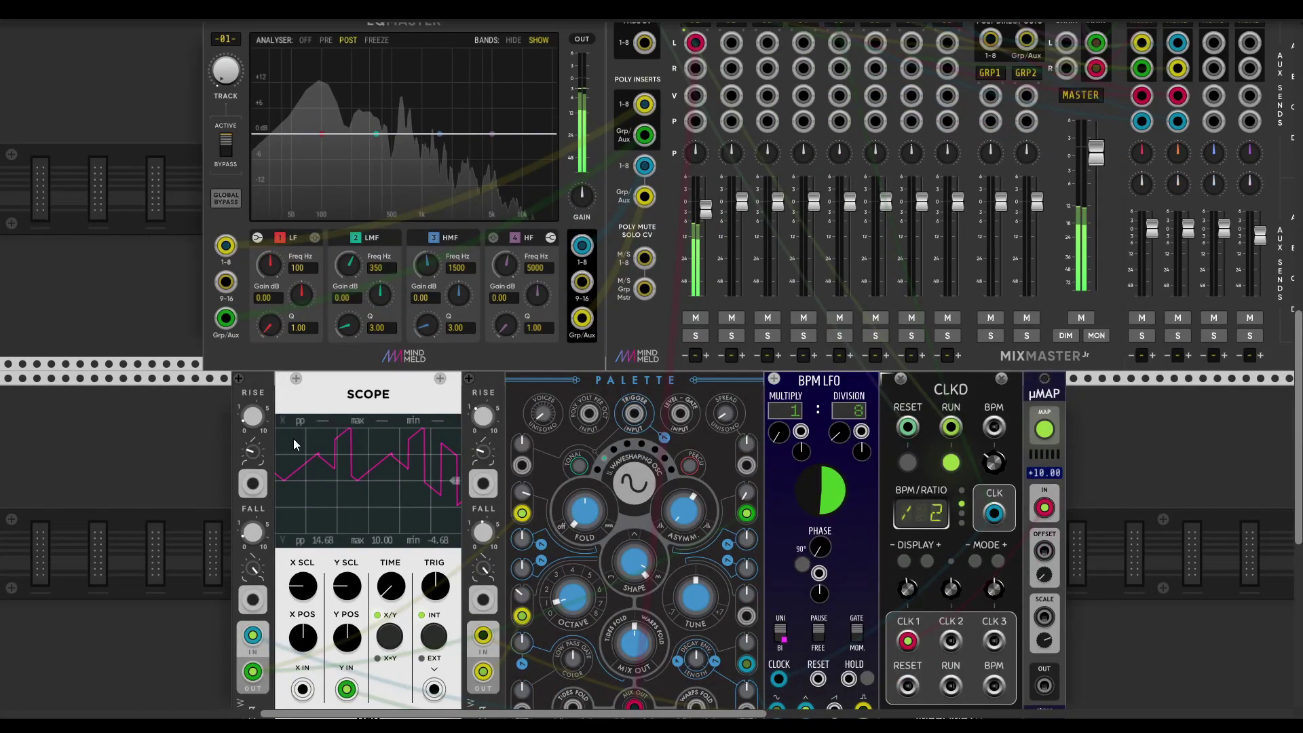
pyautogui.scroll(-3, 280, 420)
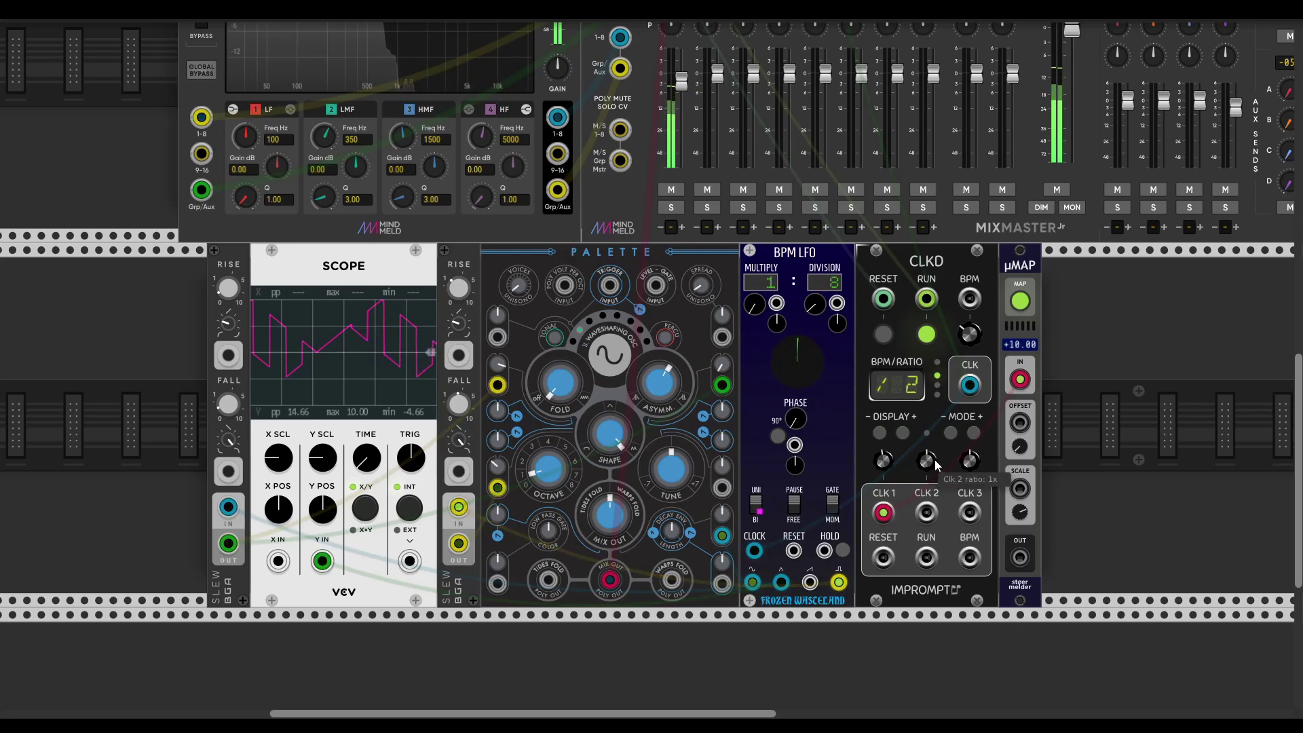
pyautogui.moveTo(926, 461); pyautogui.dragTo(926, 453)
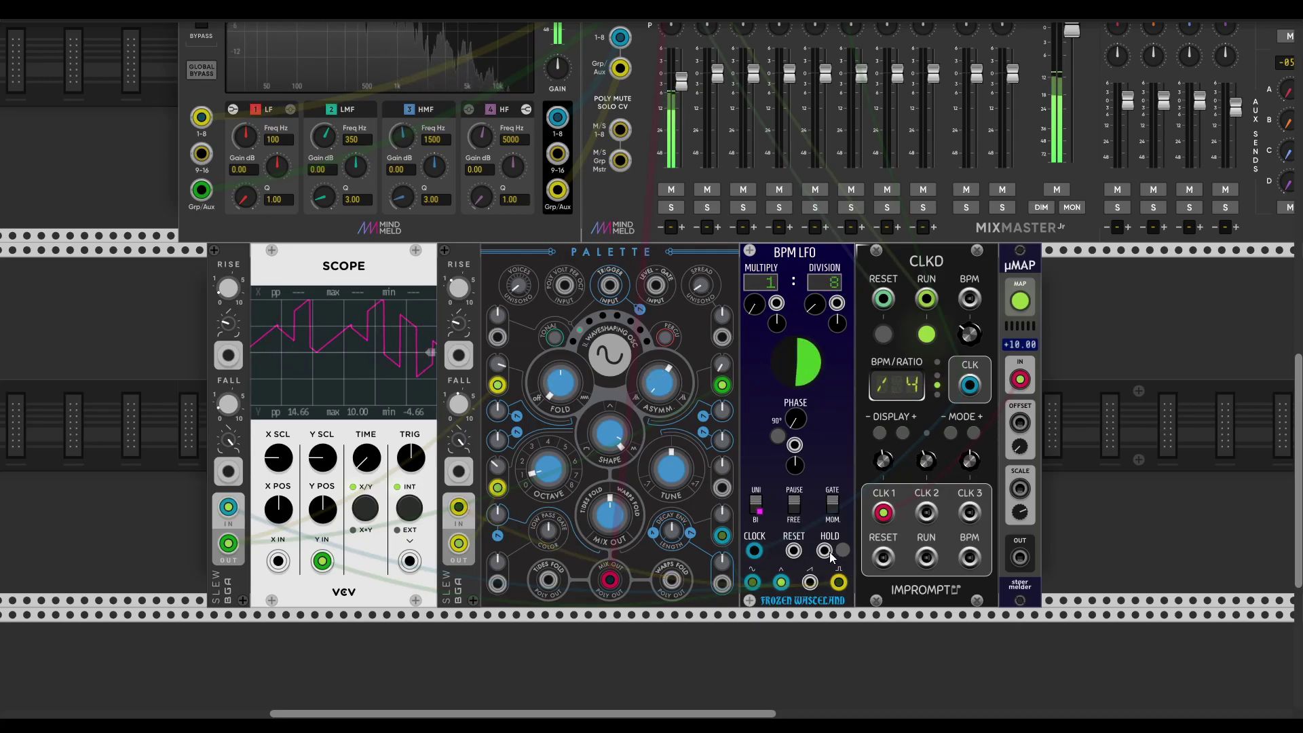
pyautogui.moveTo(824, 550); pyautogui.dragTo(924, 510)
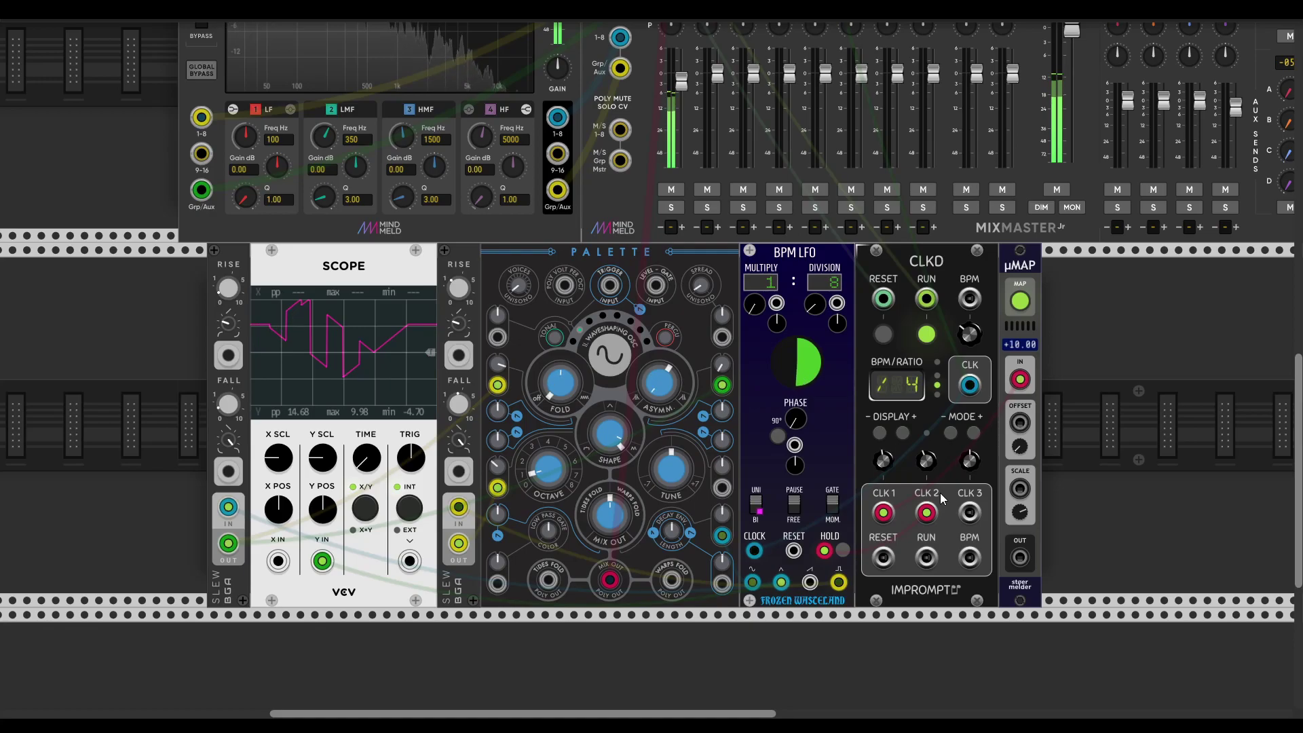
pyautogui.moveTo(925, 512); pyautogui.dragTo(822, 557)
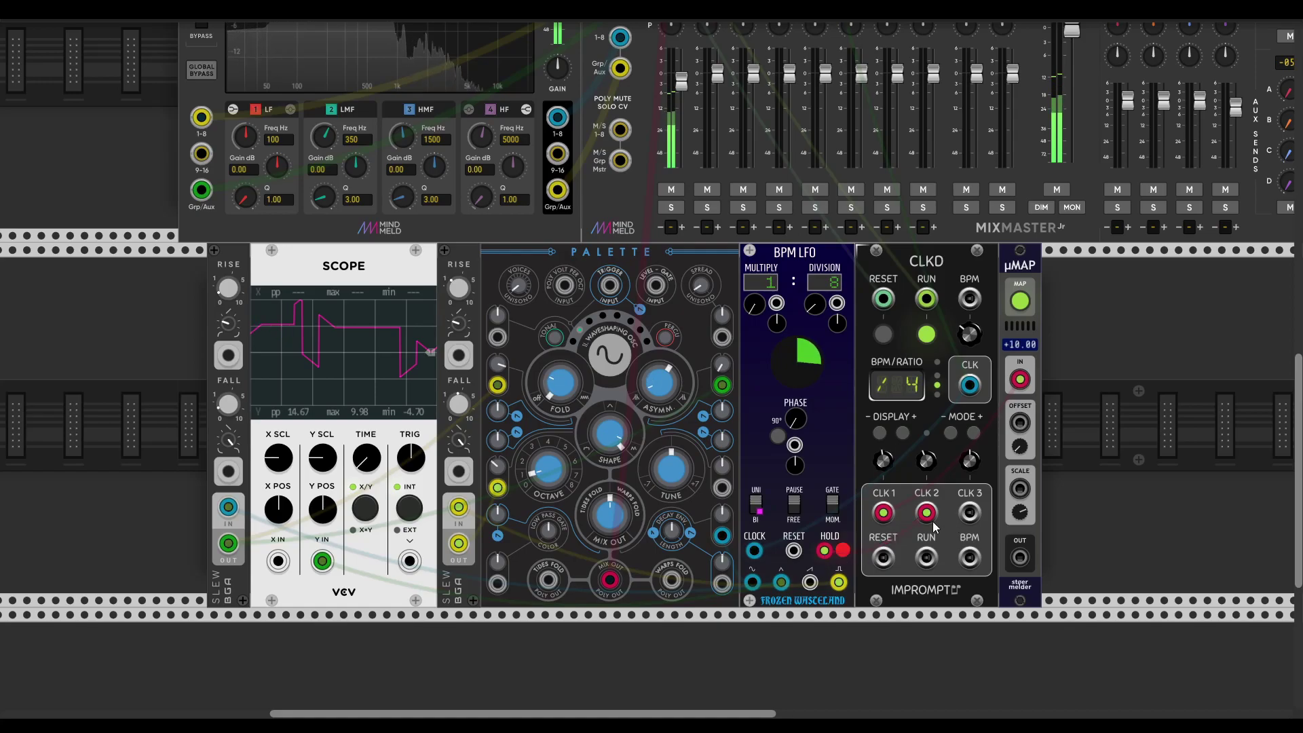
# Step: Add a Valley µGraph module to the rack beside µMAP
pyautogui.hscroll(3, 937, 507)
pyautogui.rightClick(899, 471)
pyautogui.write('ugr')
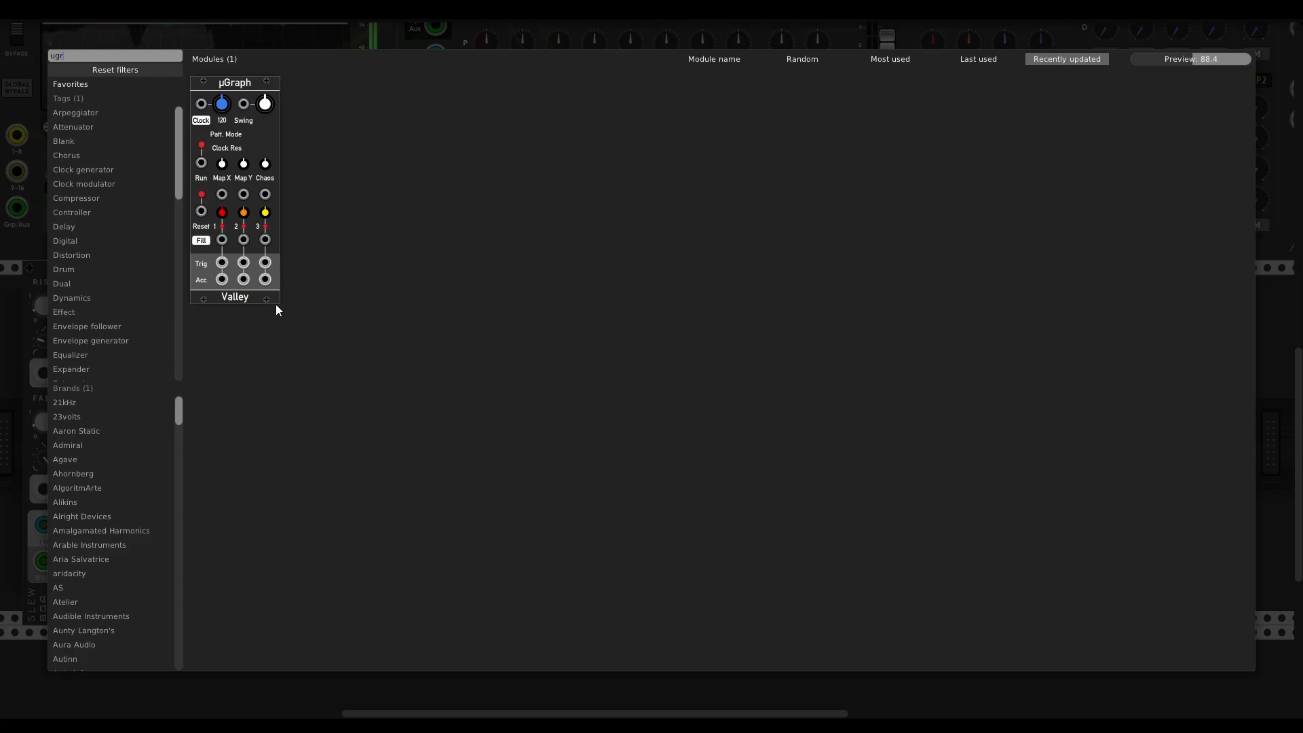
pyautogui.press('Return')
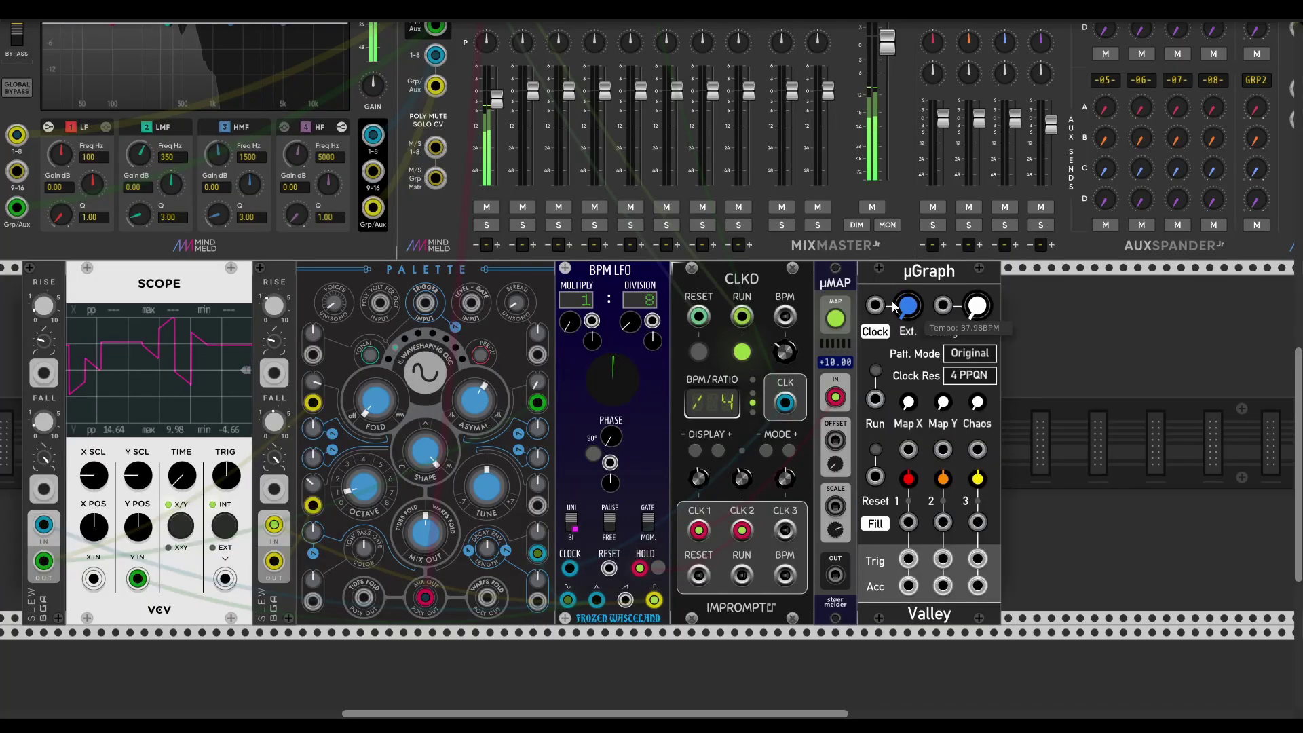
# Step: Clock µGraph from CLKD's CLK 3 output at a 4x ratio, start it running, and patch its Reset to CLKD's Reset output
pyautogui.moveTo(875, 306); pyautogui.dragTo(785, 530)
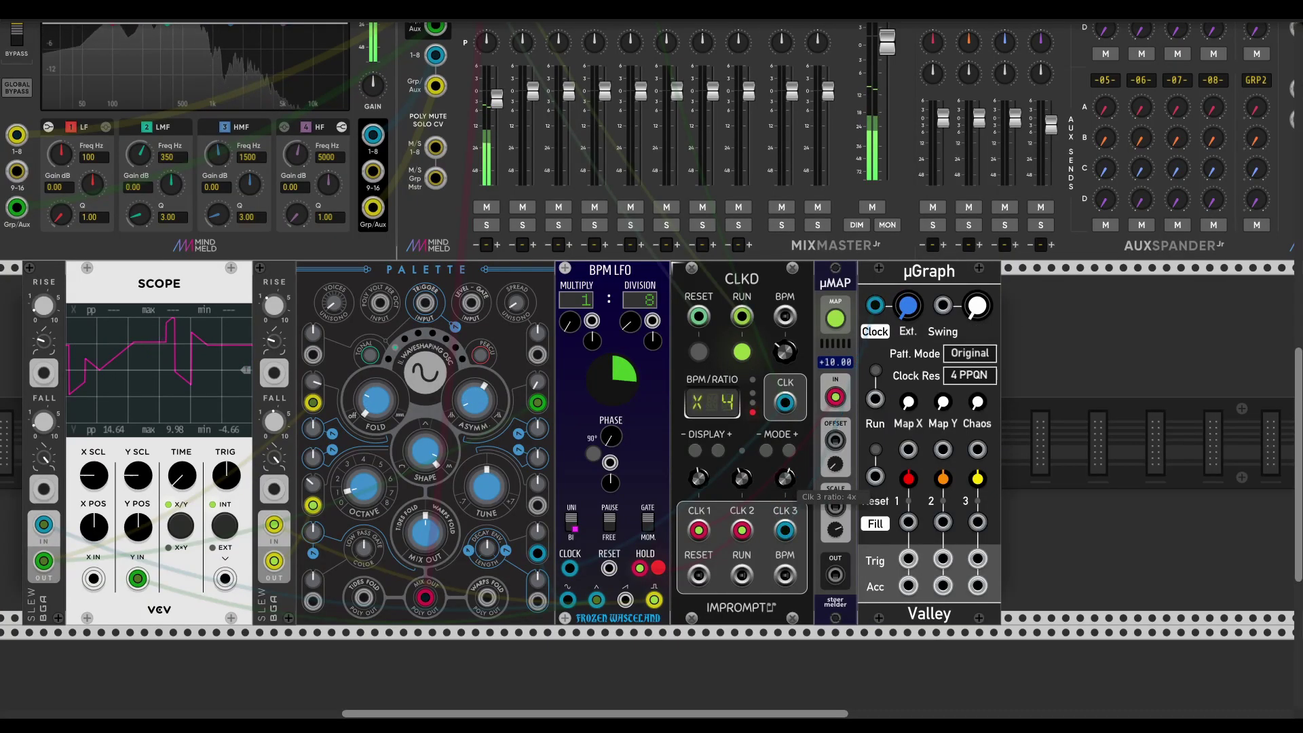
pyautogui.click(875, 371)
pyautogui.moveTo(875, 478); pyautogui.dragTo(699, 575)
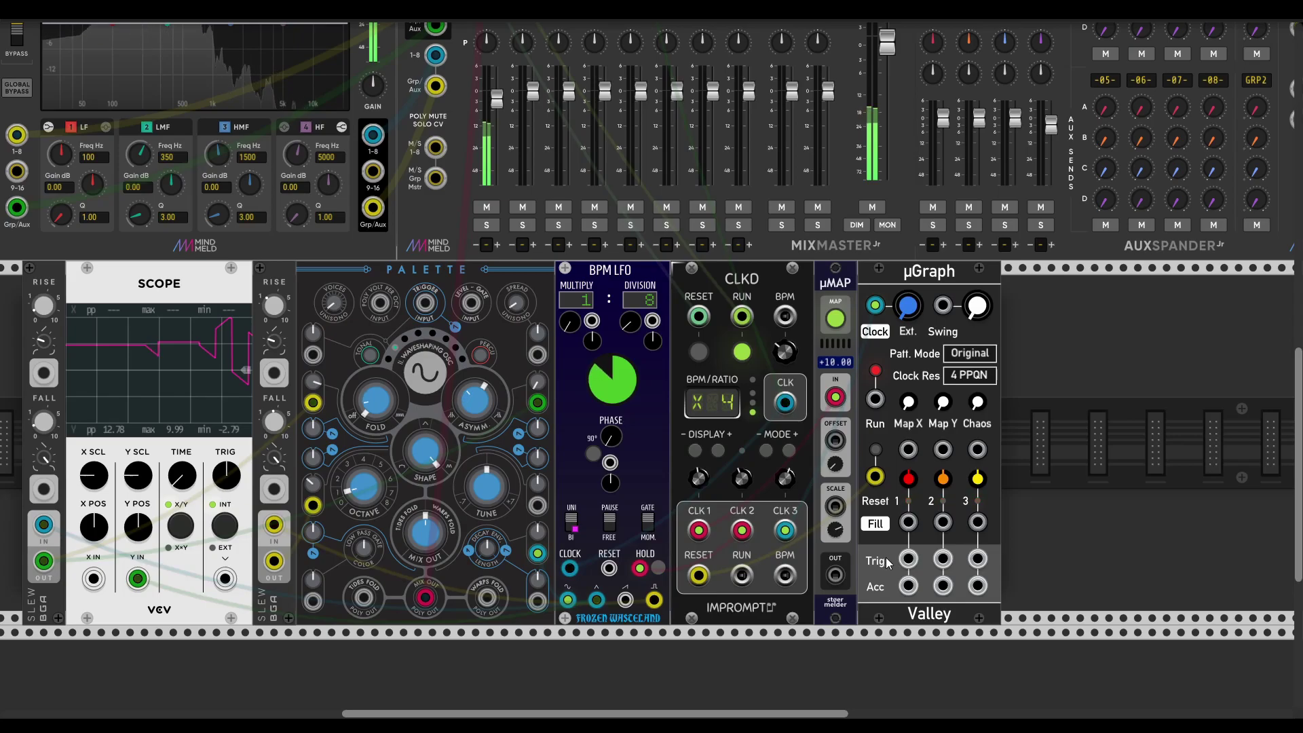
# Step: Repatch the BPM LFO's Hold input from CLKD's CLK 2 to µGraph's Trig 1 output
pyautogui.rightClick(637, 569)
pyautogui.moveTo(639, 568); pyautogui.dragTo(908, 558)
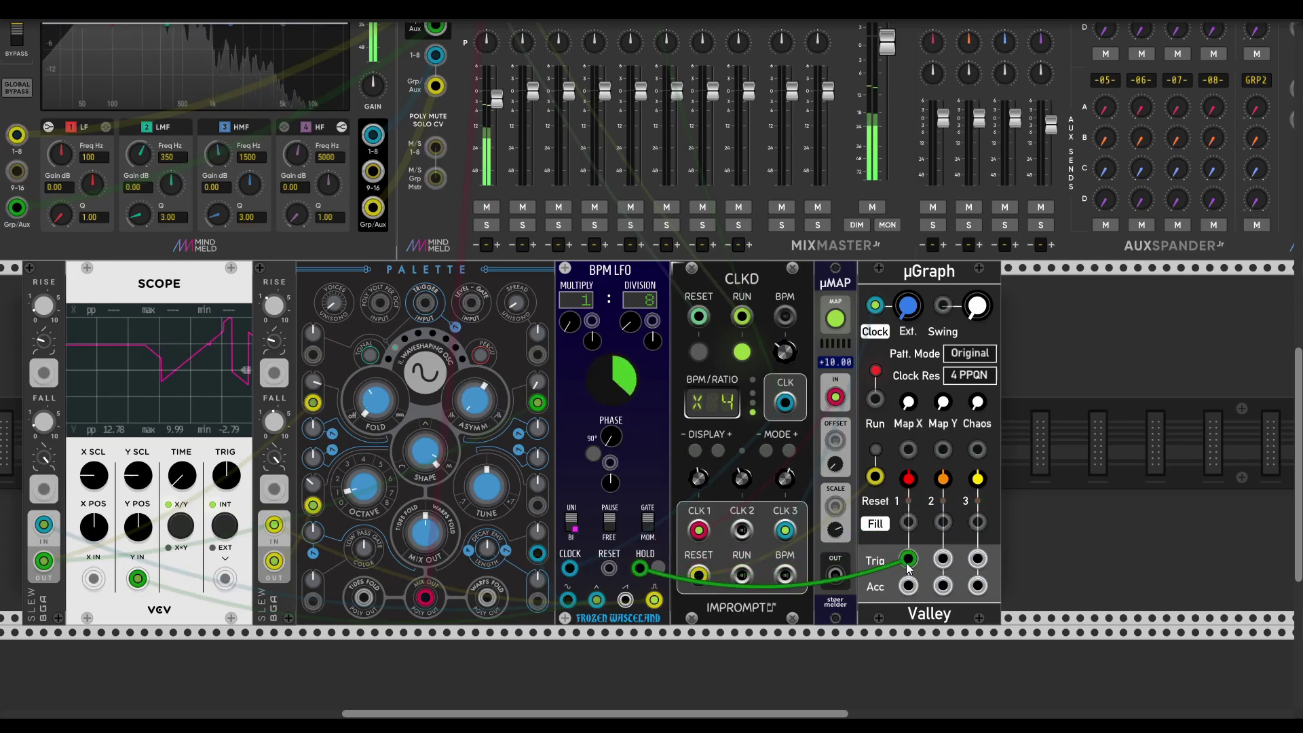
# Step: Examine on the Scope how µGraph's triggers hold the slewed LFO signal that modulates Palette
pyautogui.hscroll(-5, 979, 495)
pyautogui.scroll(-2, 978, 495)
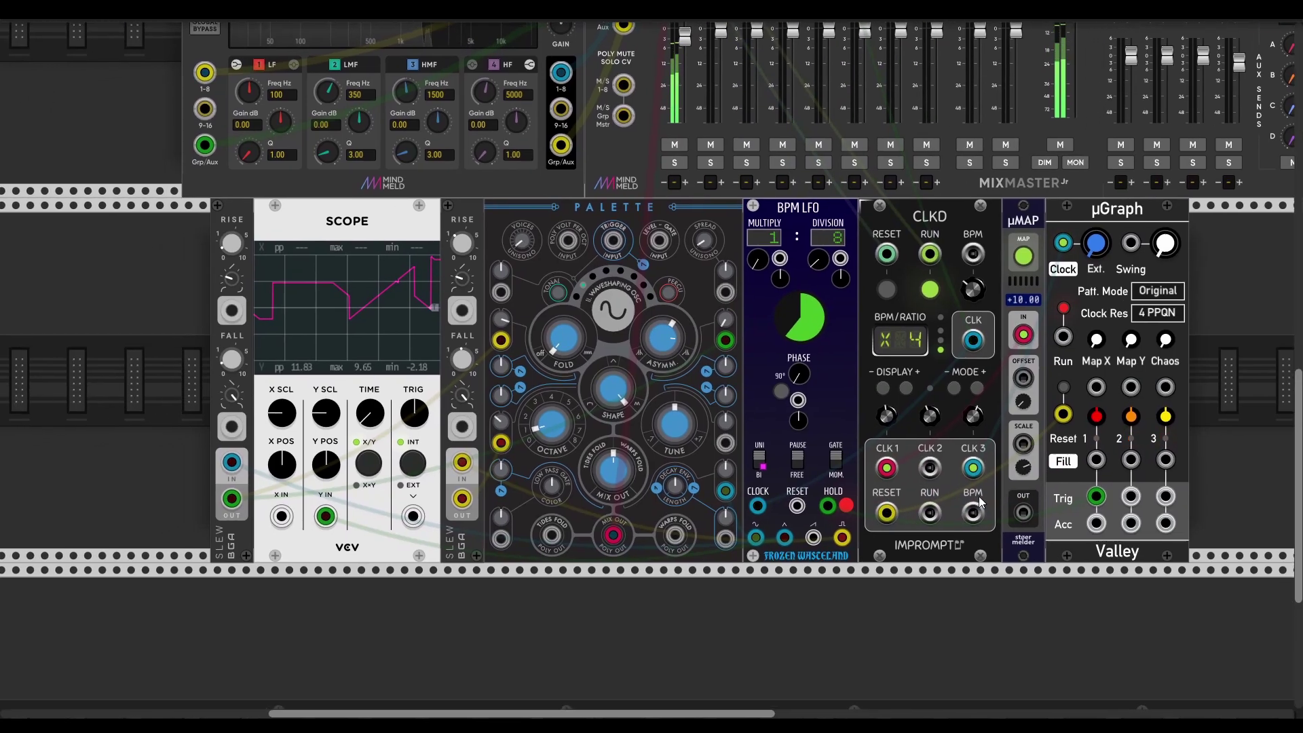
pyautogui.scroll(2, 947, 543)
pyautogui.hscroll(1, 947, 543)
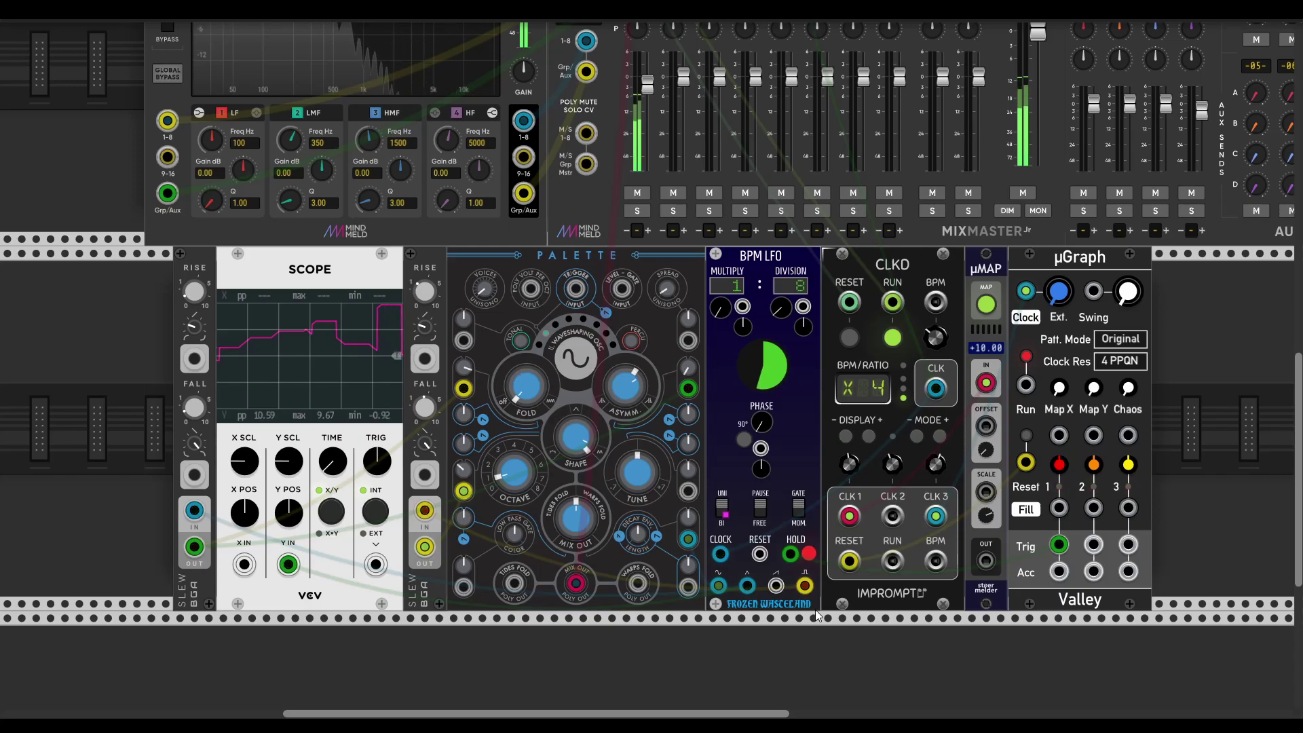
pyautogui.hscroll(2, 817, 611)
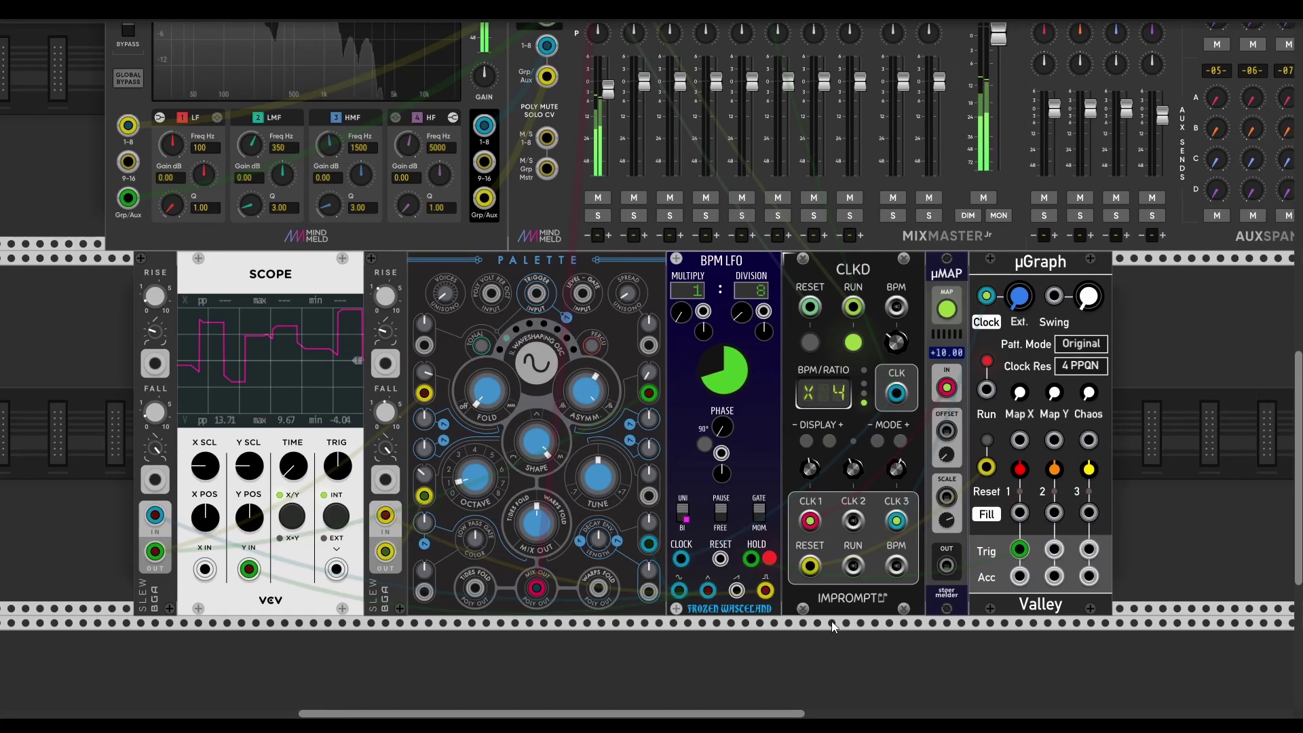
pyautogui.hscroll(3, 832, 621)
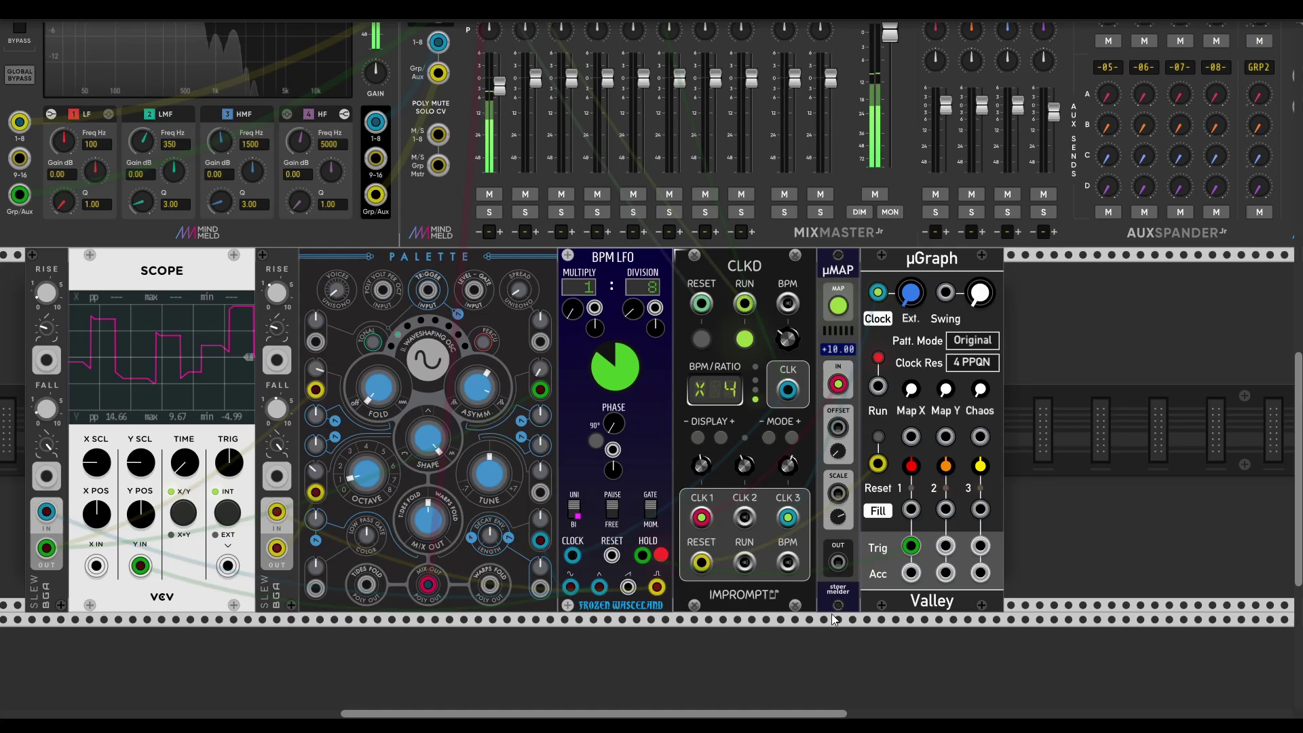
pyautogui.hscroll(-3, 848, 614)
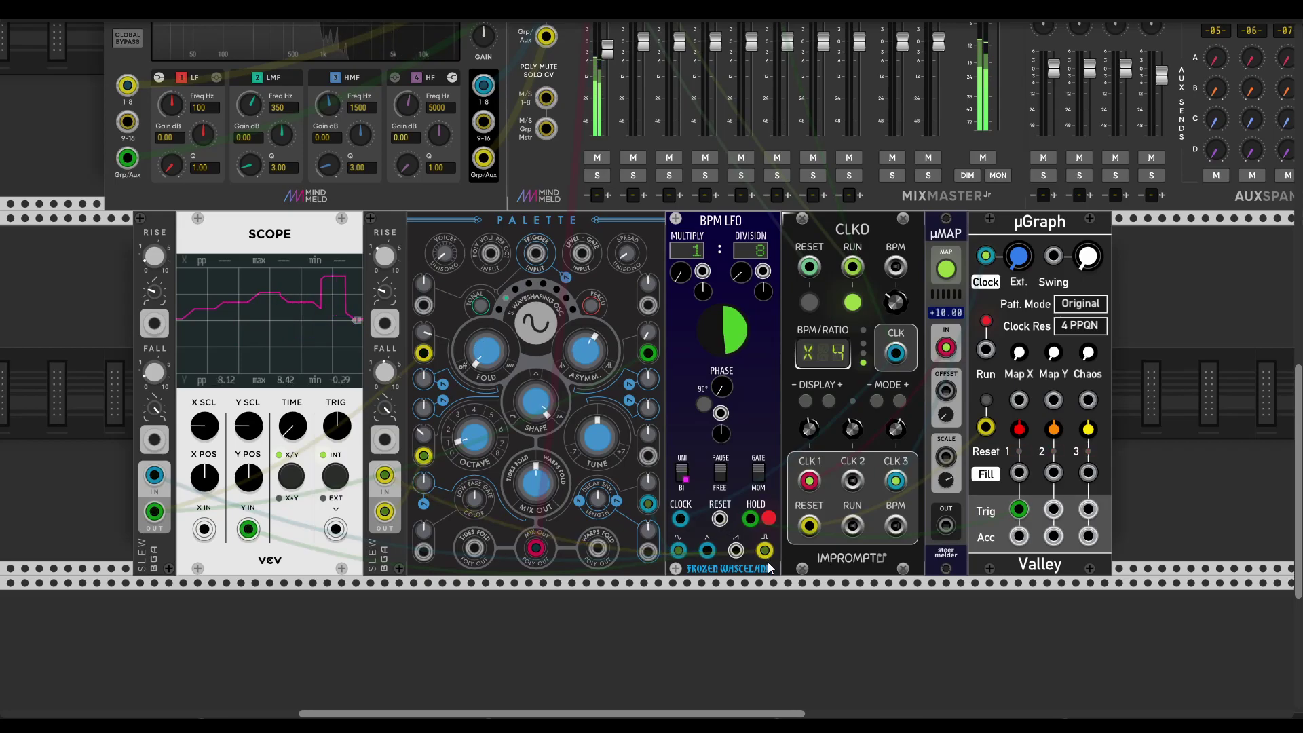
pyautogui.scroll(1, 765, 572)
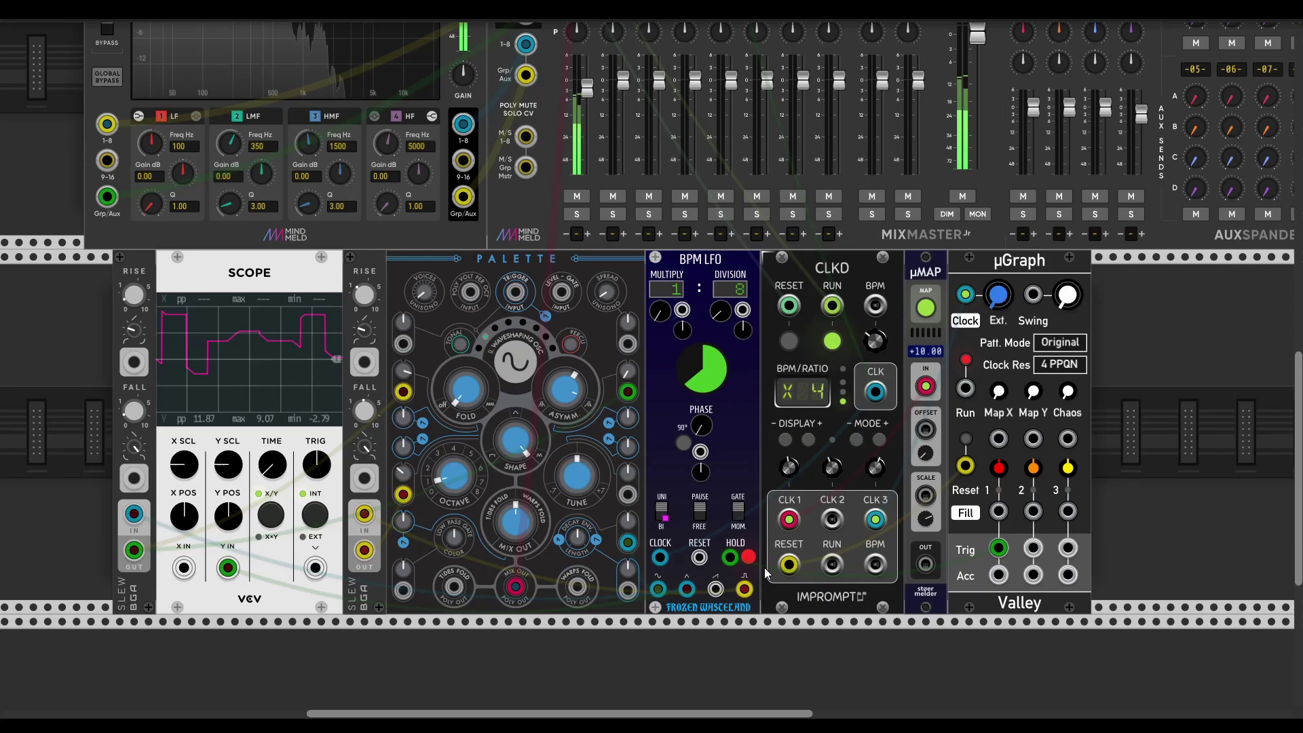
pyautogui.scroll(-2, 767, 573)
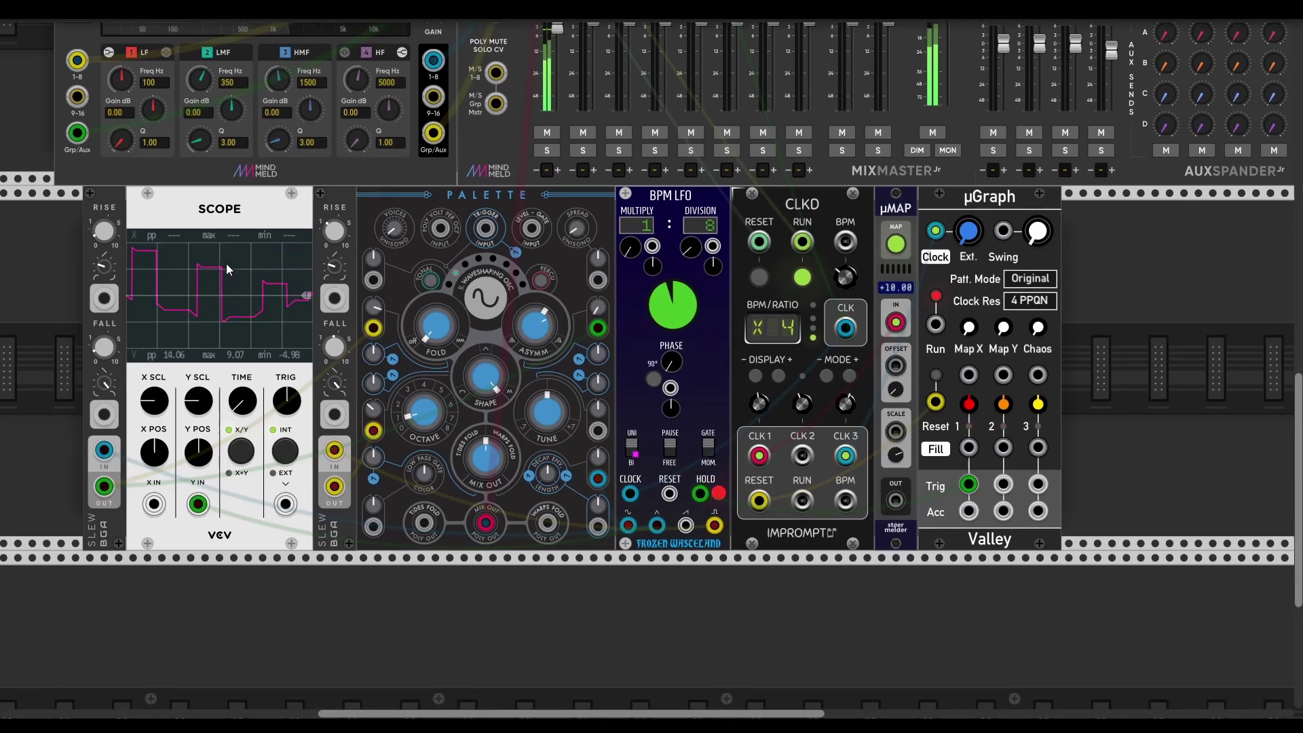
pyautogui.hscroll(-2, 244, 303)
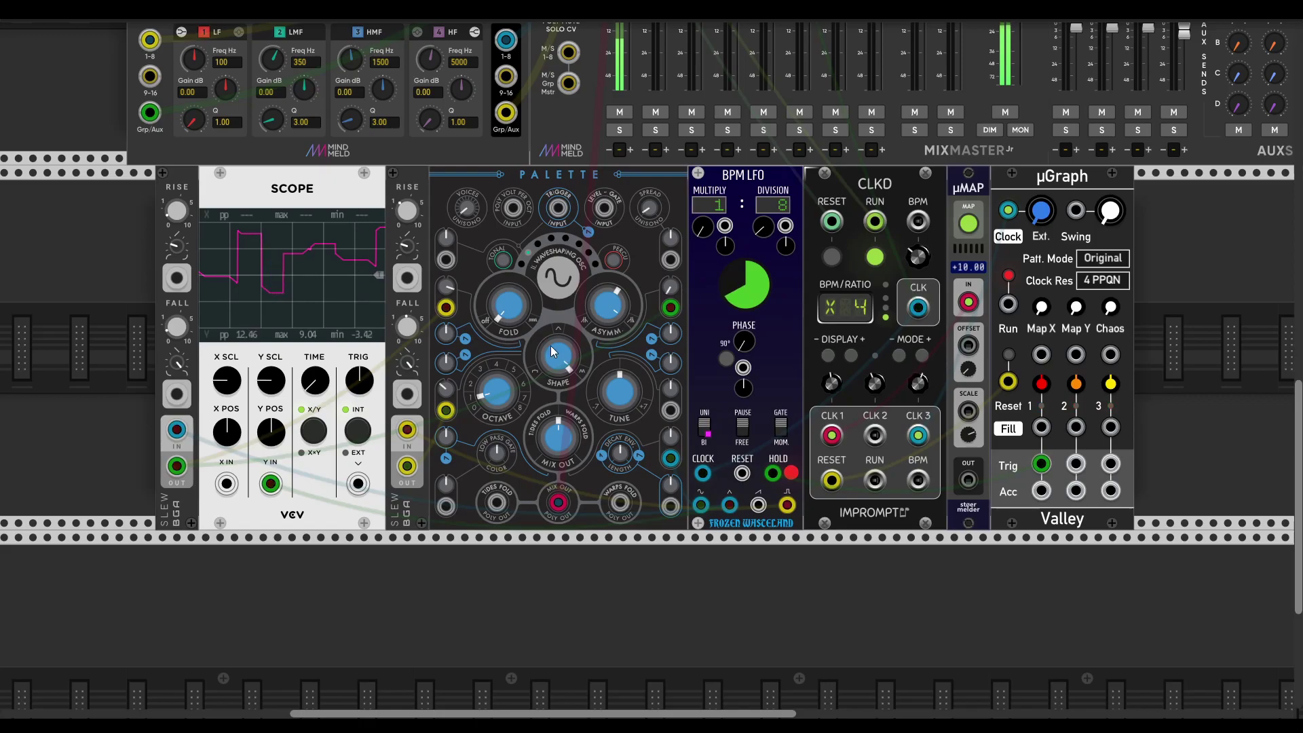
pyautogui.scroll(3, 551, 345)
pyautogui.hscroll(2, 551, 344)
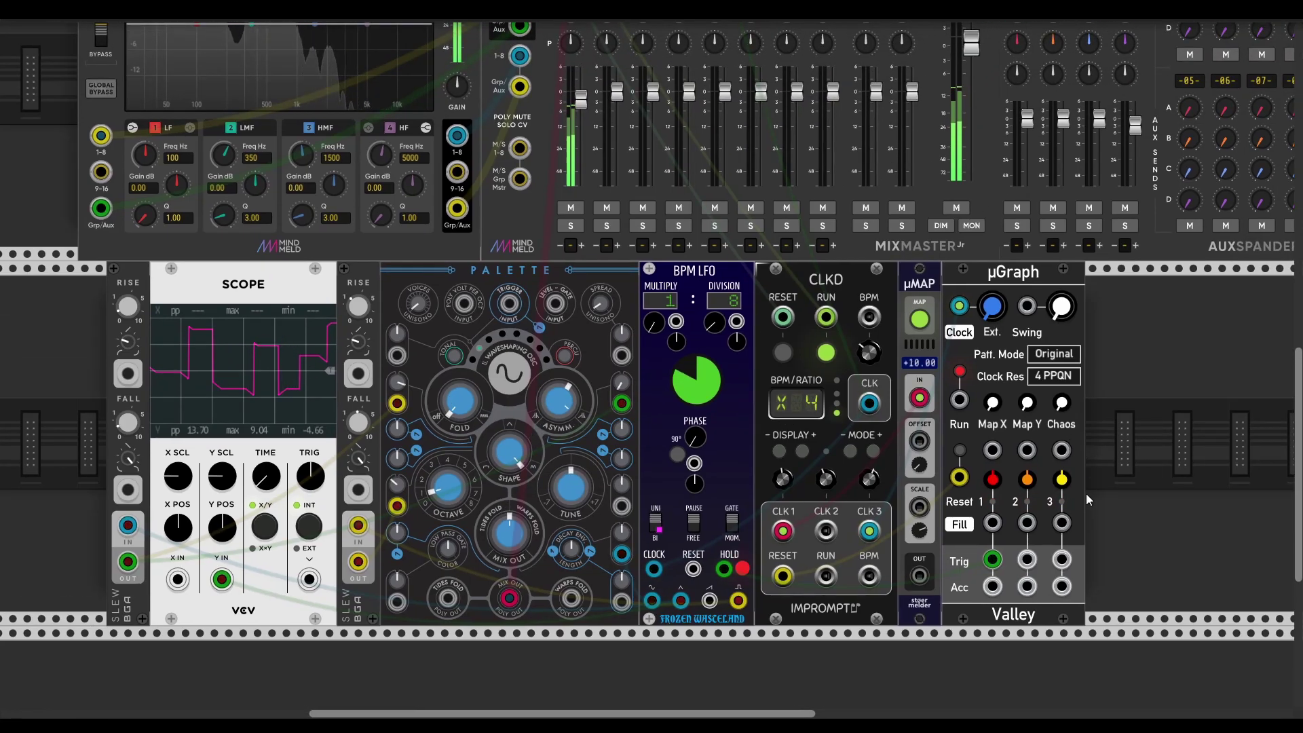
pyautogui.scroll(-2, 1087, 500)
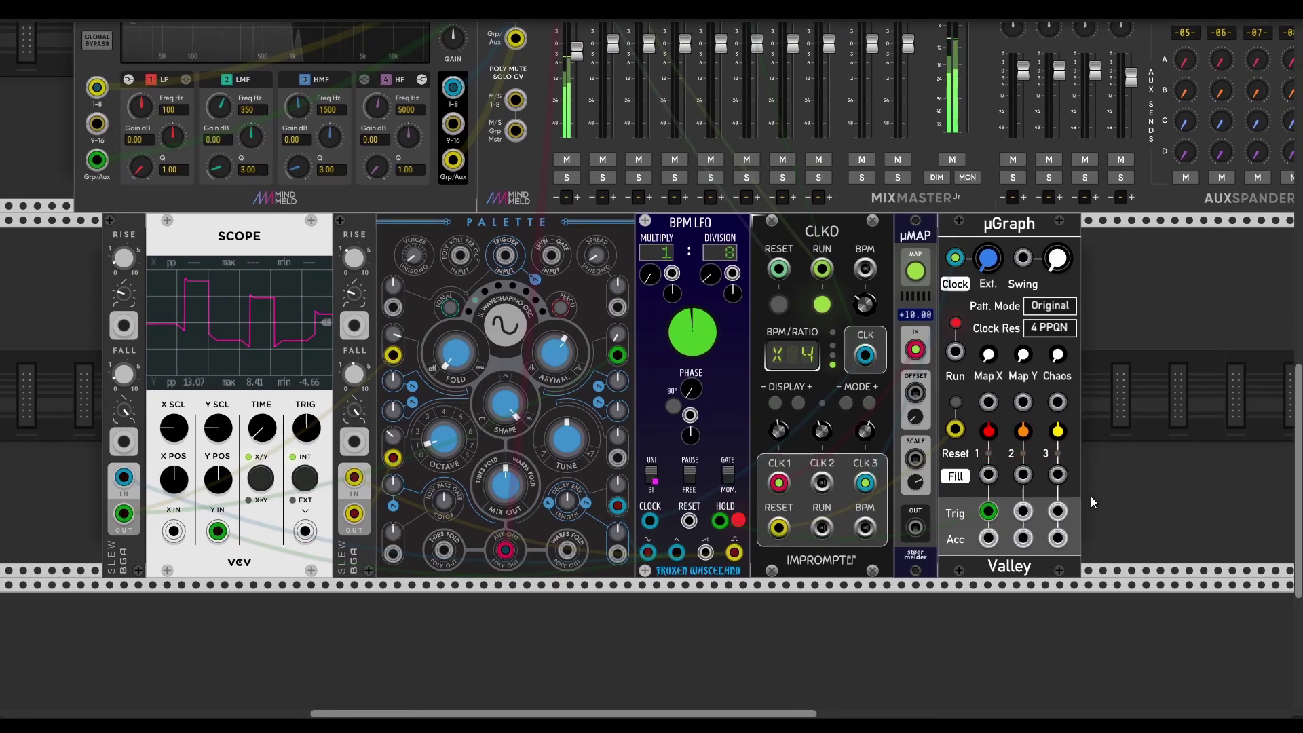
# Step: Search the module library for "shaper" and add the Squinky Labs Shaper beside µGraph
pyautogui.hscroll(3, 1085, 475)
pyautogui.rightClick(1069, 422)
pyautogui.write('s')
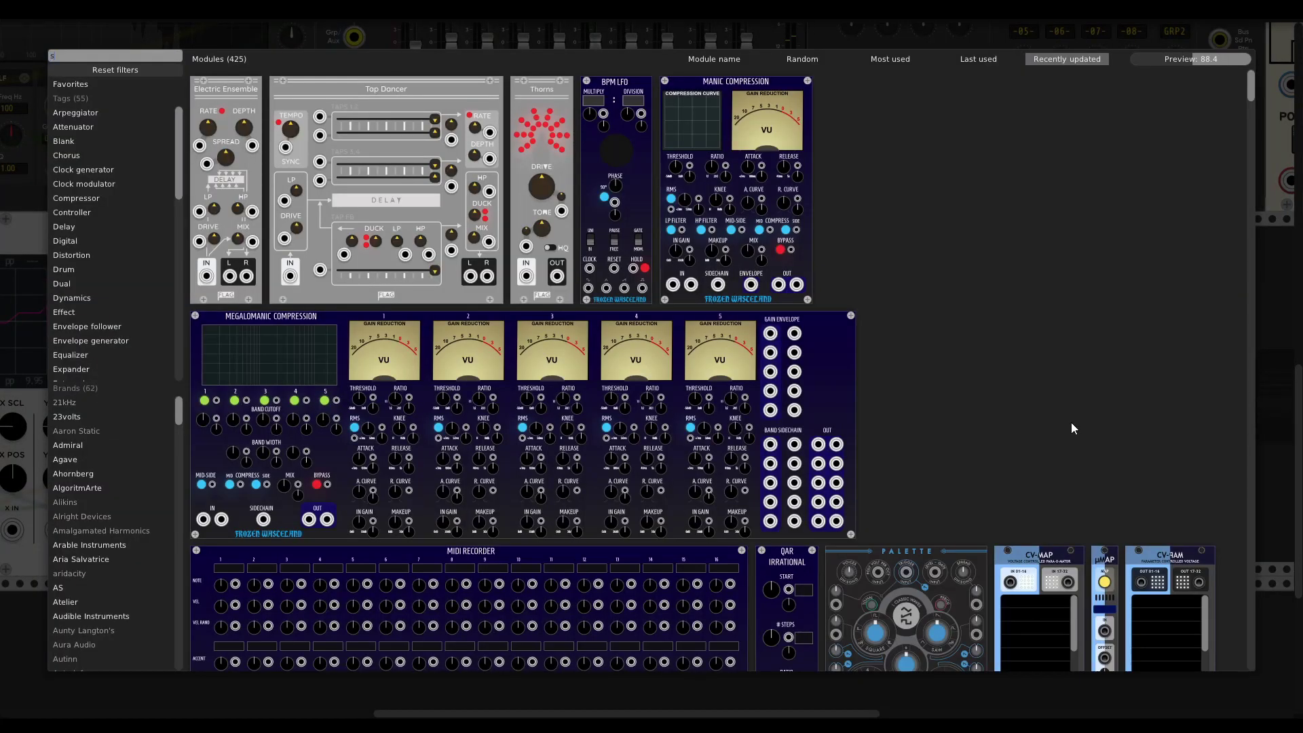
pyautogui.write('haper')
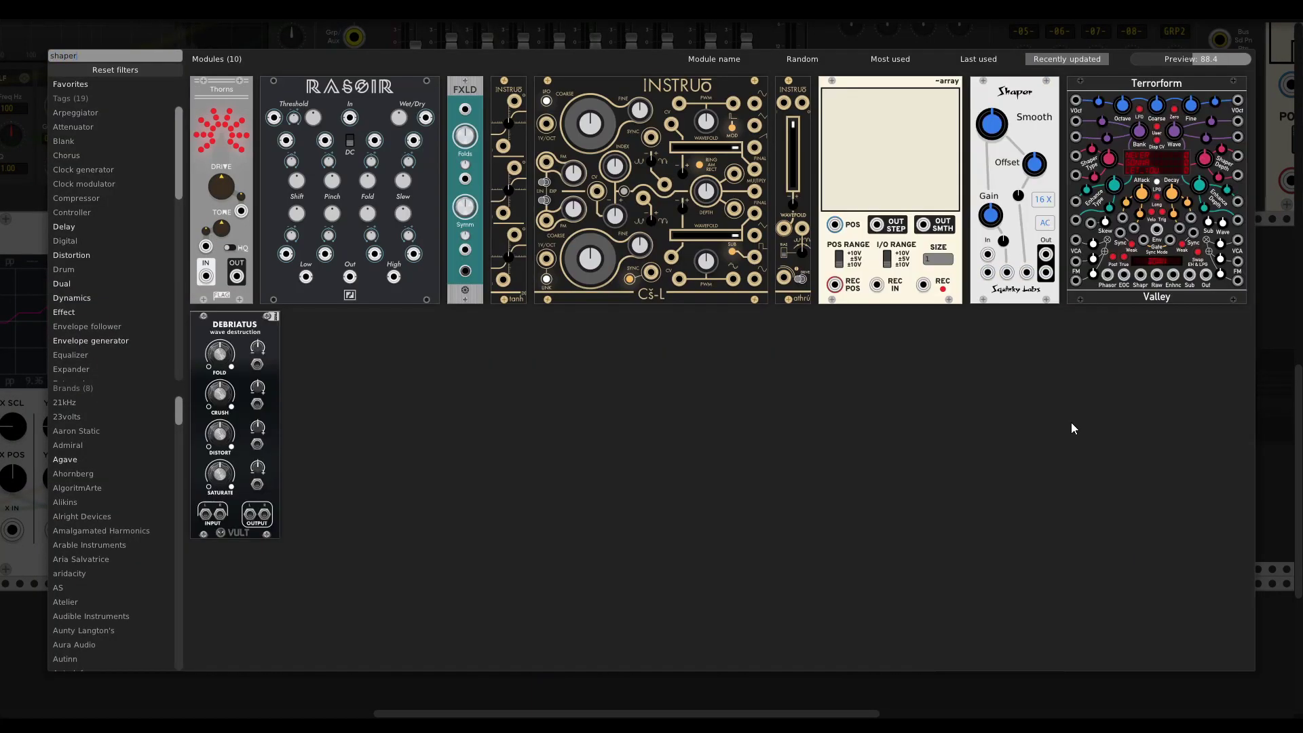
pyautogui.click(993, 274)
pyautogui.scroll(-2, 1093, 474)
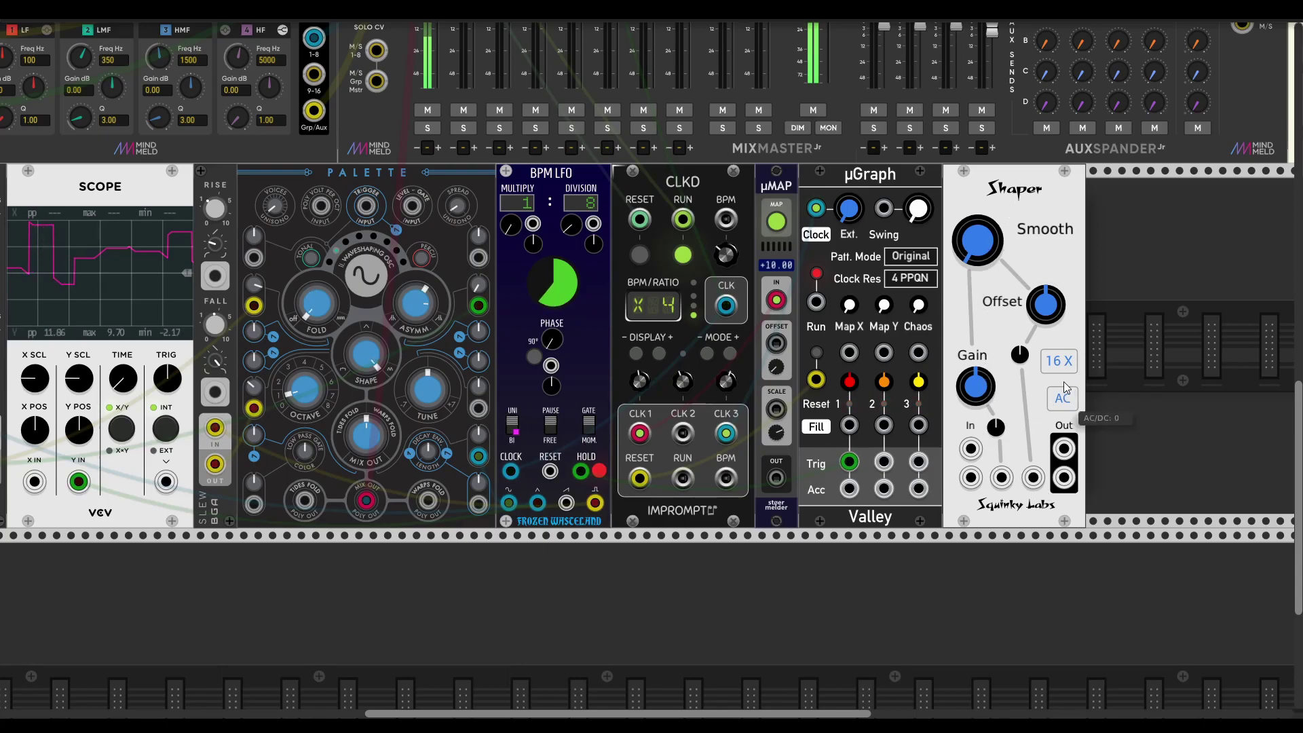
# Step: Switch the Shaper to DC coupling and patch the BPM LFO's triangle output into its input
pyautogui.rightClick(1023, 192)
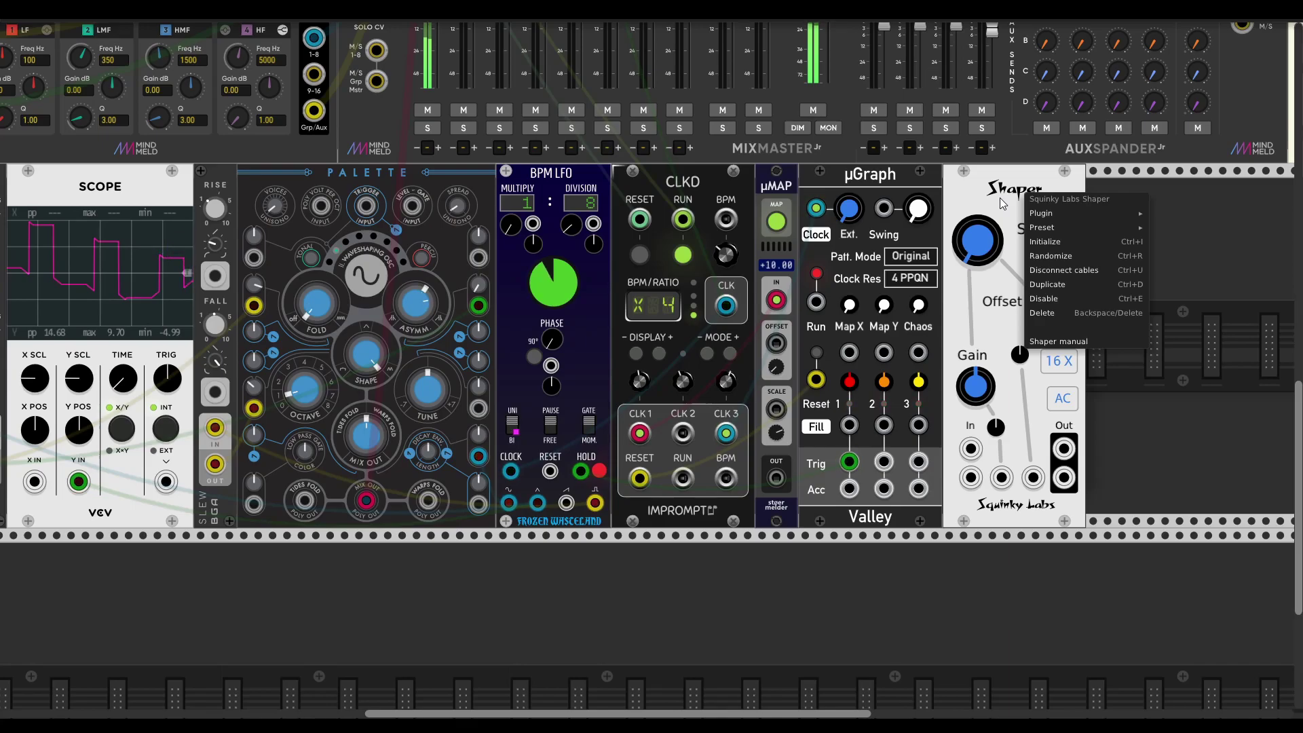
pyautogui.click(999, 197)
pyautogui.rightClick(999, 198)
pyautogui.click(985, 194)
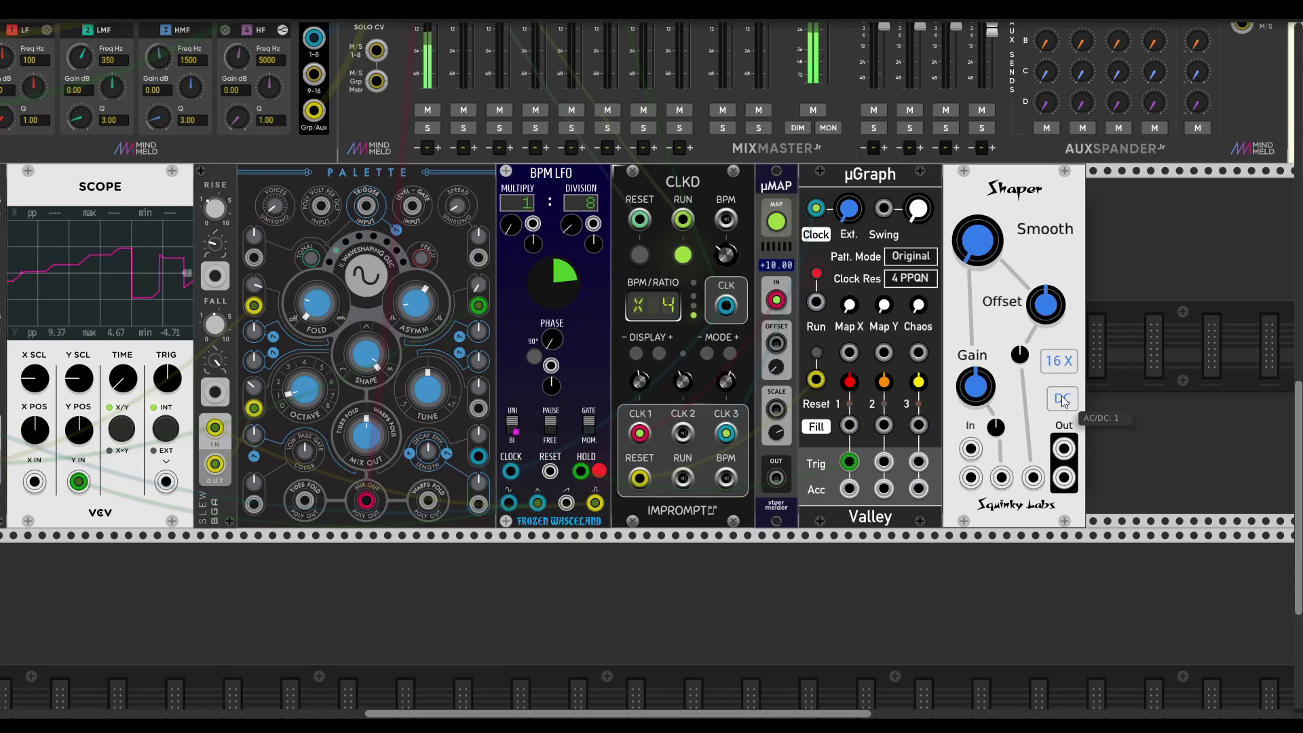
pyautogui.moveTo(970, 448)
pyautogui.mouseDown()
pyautogui.moveTo(875, 495)
pyautogui.moveTo(813, 552)
pyautogui.moveTo(544, 544)
pyautogui.moveTo(537, 503)
pyautogui.mouseUp()
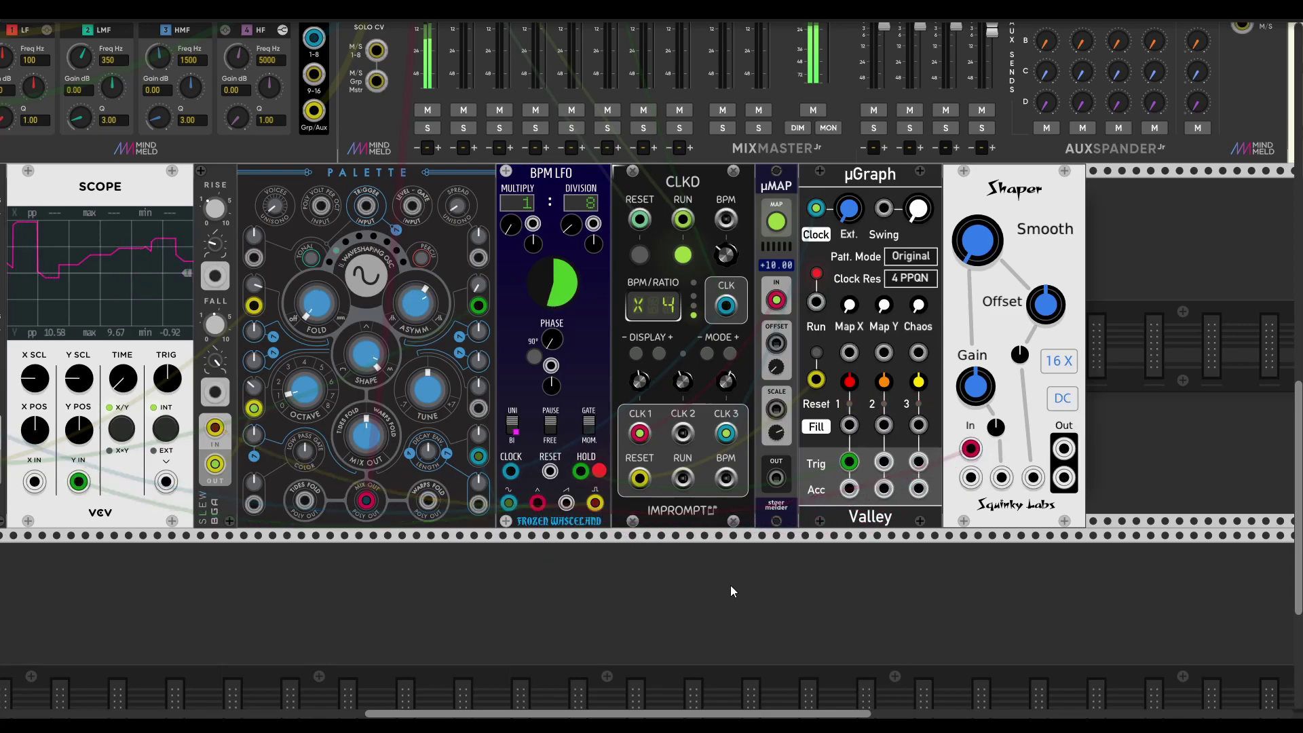
# Step: Patch the Shaper's output into the Scope's X input, keeping the Shaper's gain at 0
pyautogui.hscroll(-3, 730, 585)
pyautogui.scroll(-1, 730, 585)
pyautogui.moveTo(119, 450)
pyautogui.mouseDown()
pyautogui.moveTo(979, 500)
pyautogui.moveTo(1148, 417)
pyautogui.mouseUp()
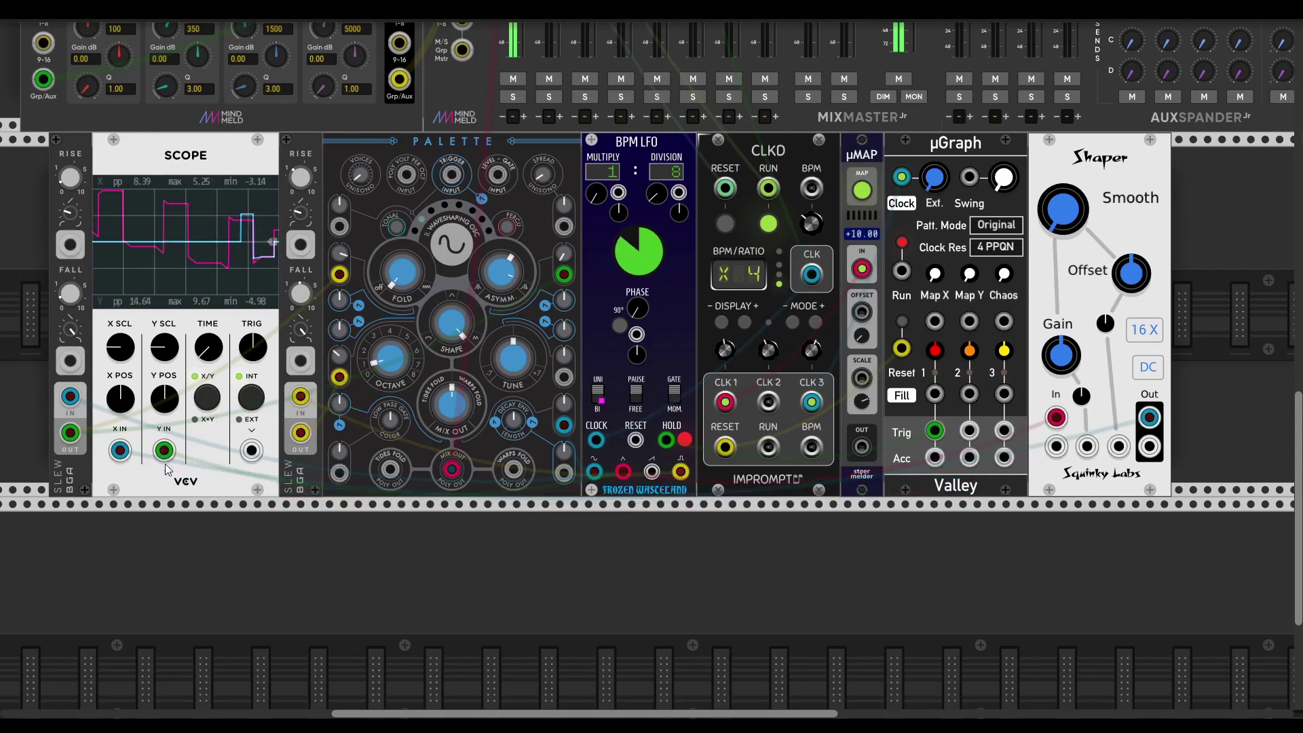
pyautogui.hscroll(-3, 482, 584)
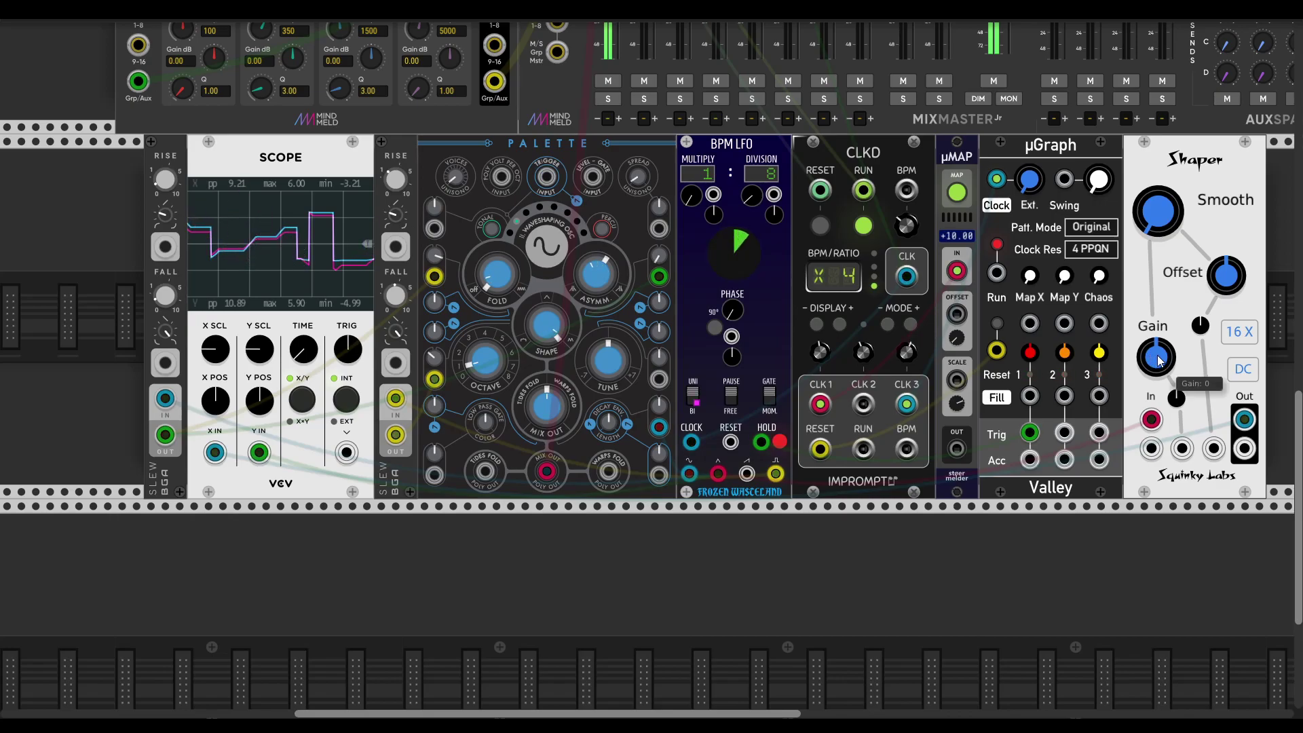
pyautogui.doubleClick(1176, 398)
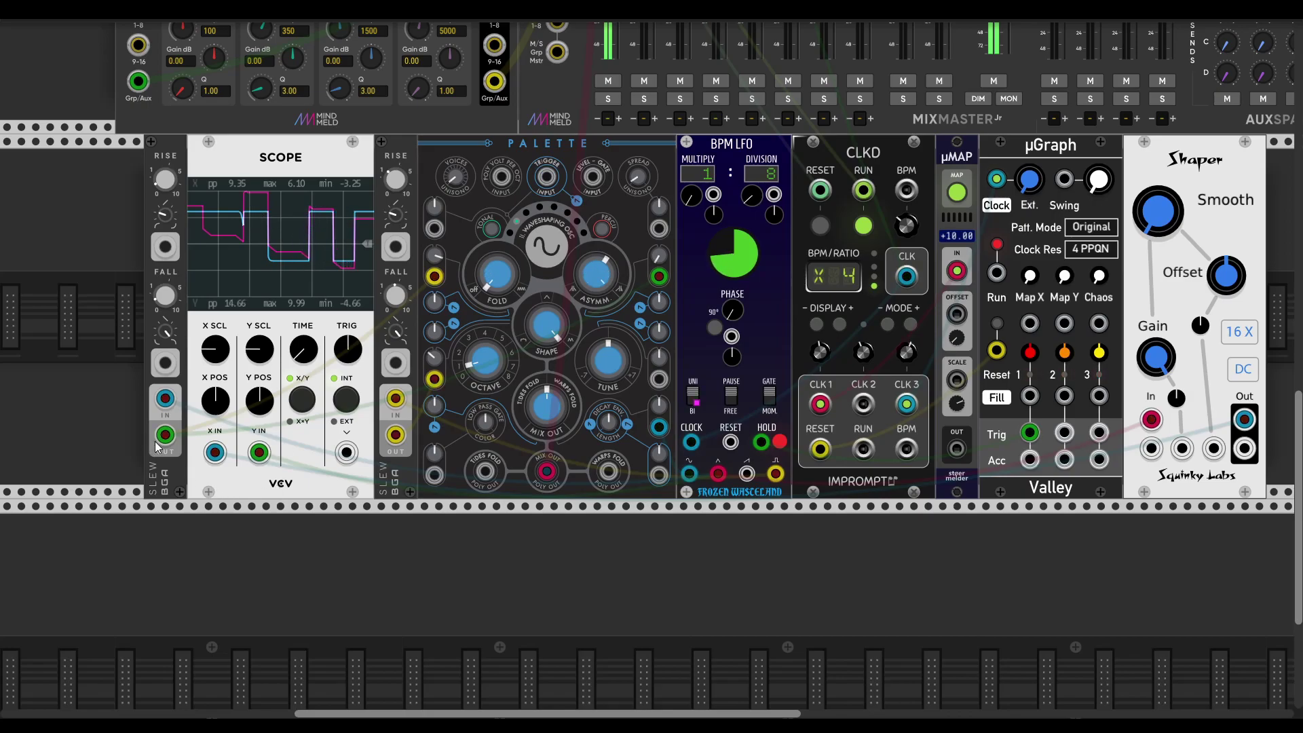
# Step: Replace the Slew cable at Palette's Morph CV input with the Shaper's output and adjust the Morph CV amount to about -0.724
pyautogui.moveTo(165, 434); pyautogui.dragTo(1163, 420)
pyautogui.rightClick(665, 275)
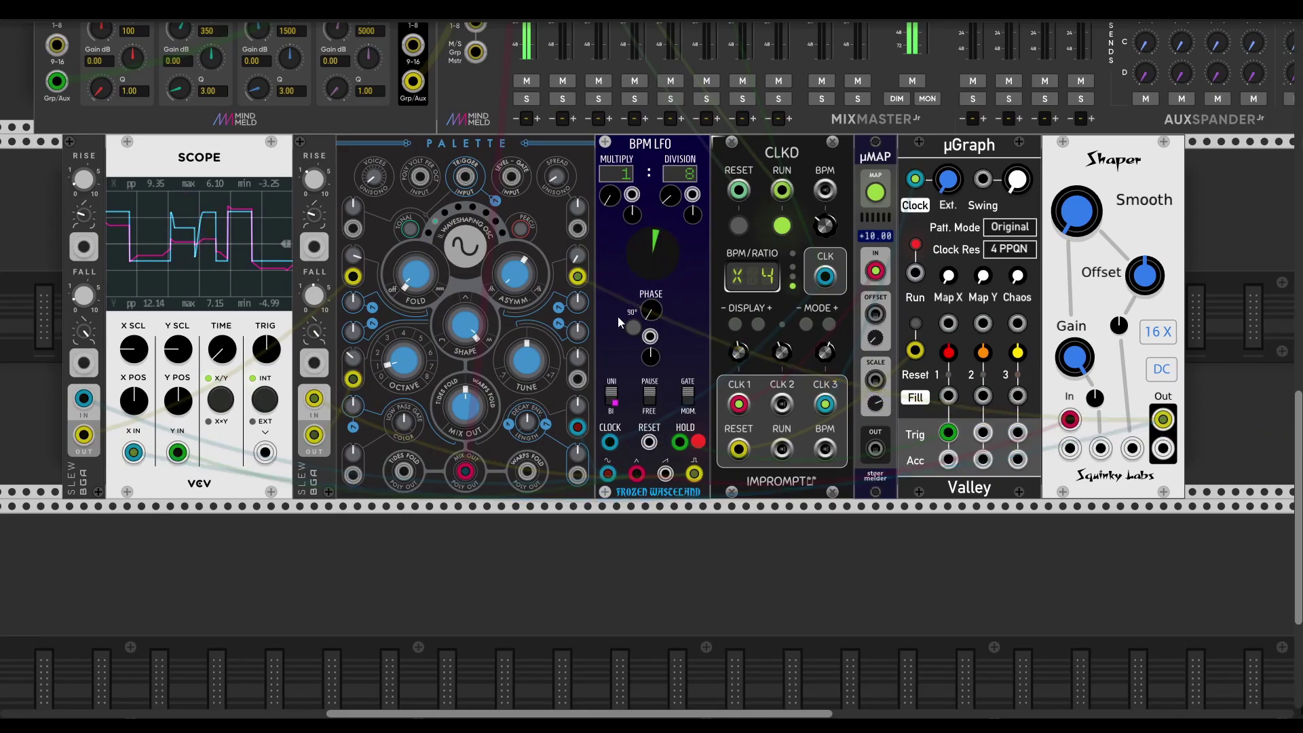
pyautogui.hscroll(-8, 590, 389)
pyautogui.scroll(2, 590, 389)
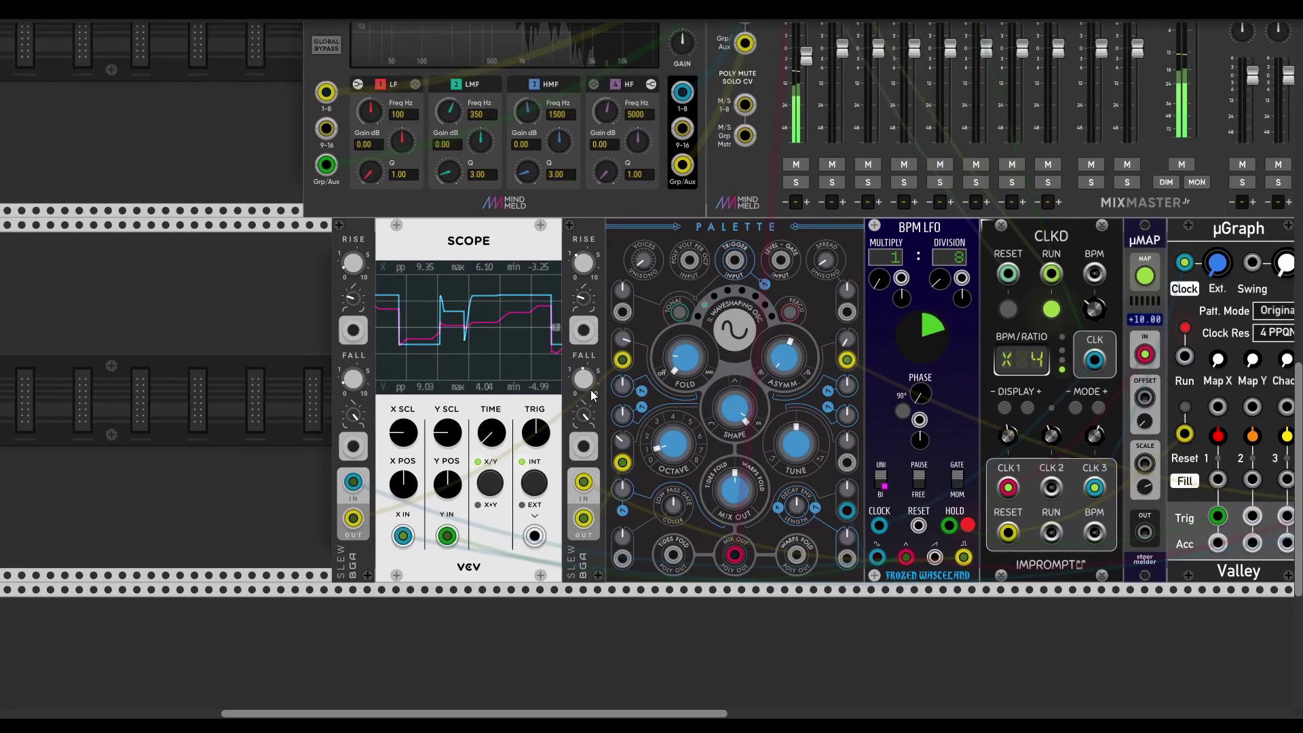
pyautogui.moveTo(846, 340); pyautogui.dragTo(846, 248)
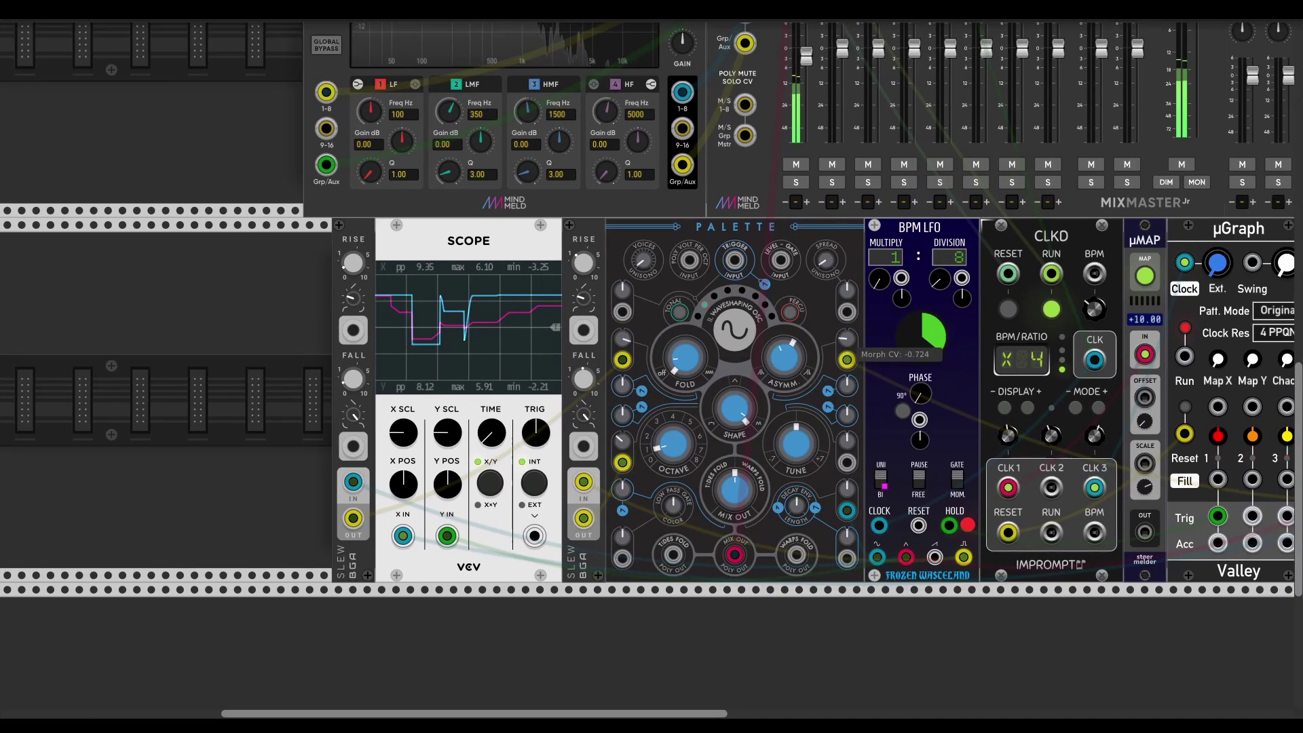
# Step: Set the Shaper's shape to Folder
pyautogui.hscroll(4, 836, 483)
pyautogui.scroll(-1, 836, 483)
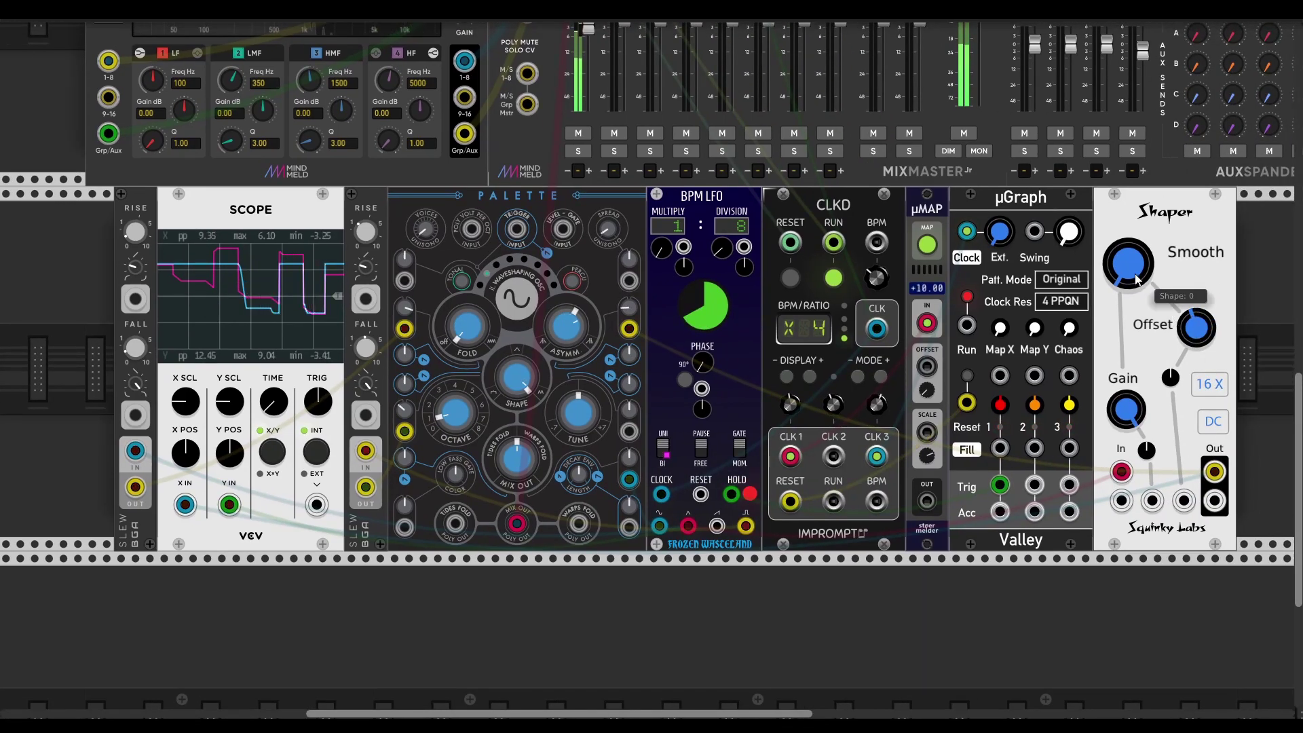
pyautogui.moveTo(1127, 263); pyautogui.dragTo(1127, 224)
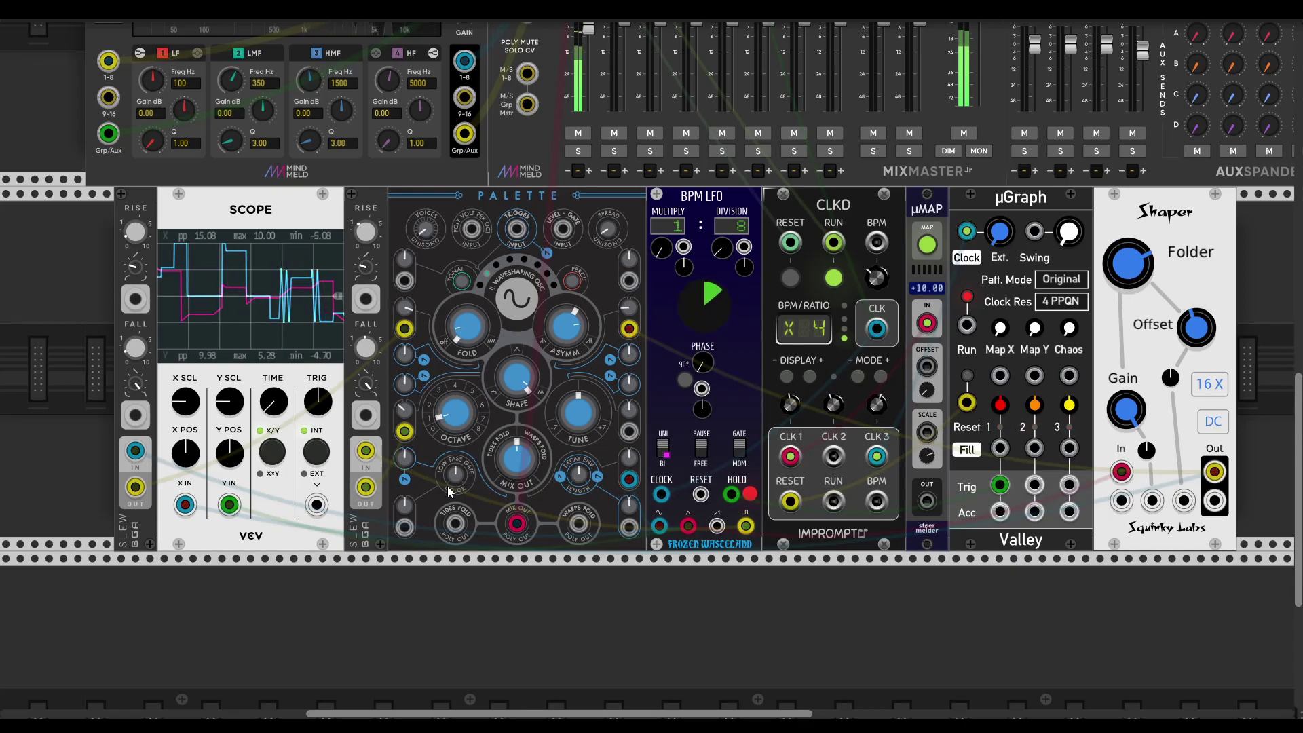
pyautogui.moveTo(510, 456)
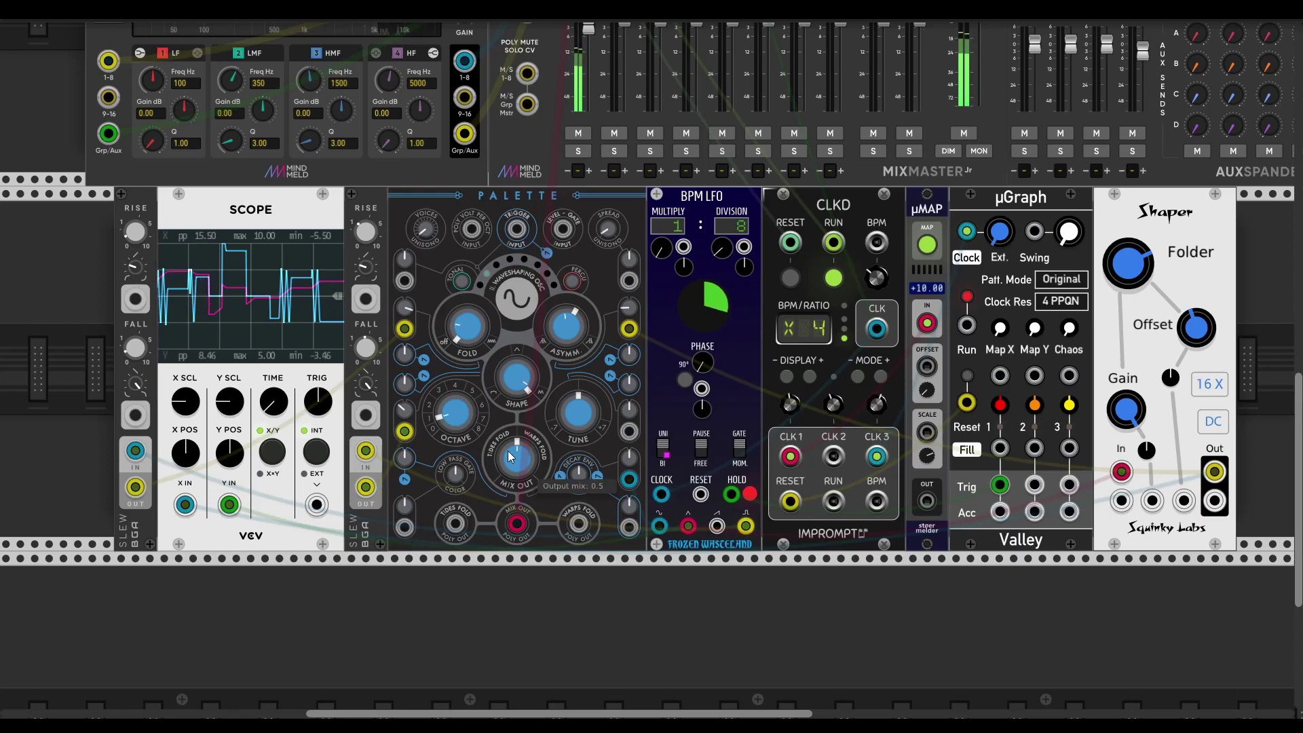
# Step: Duplicate the Shaper and set the copy's shape to Folder II
pyautogui.hscroll(5, 679, 339)
pyautogui.hotkey('ctrl', 'd')
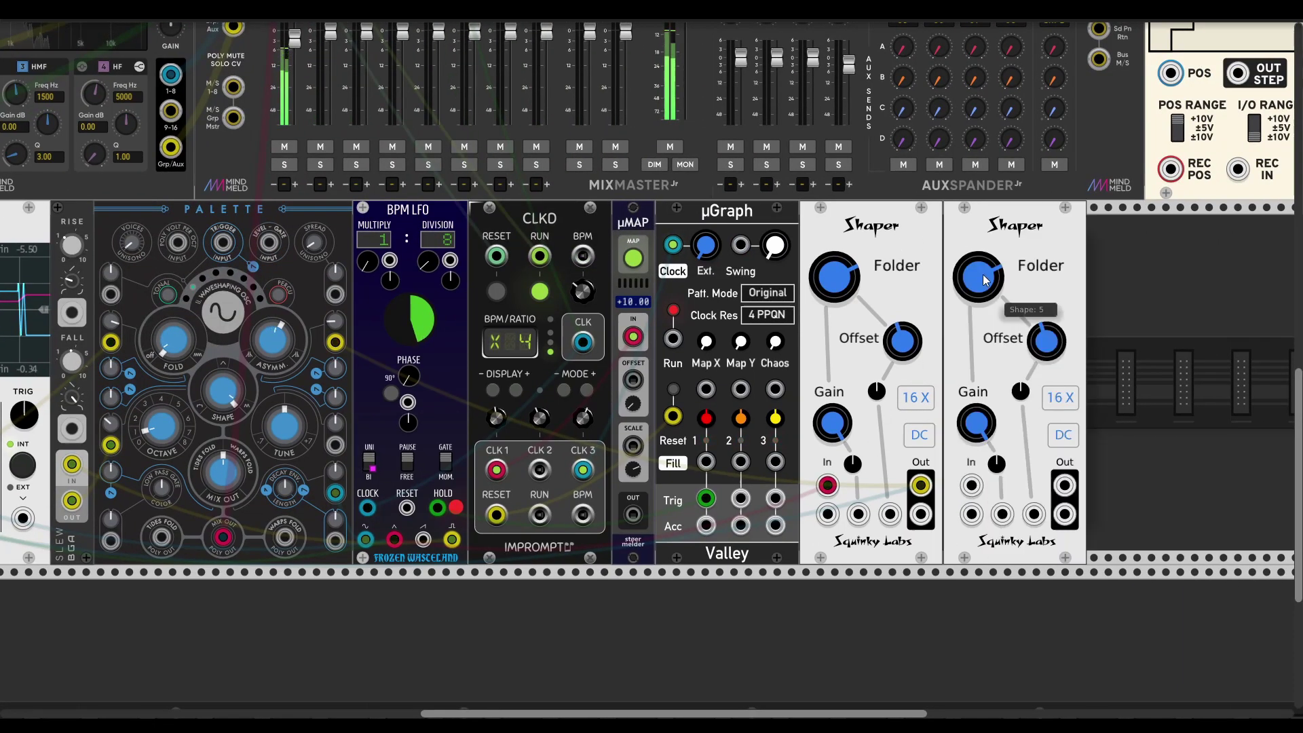
pyautogui.moveTo(985, 280); pyautogui.dragTo(985, 275)
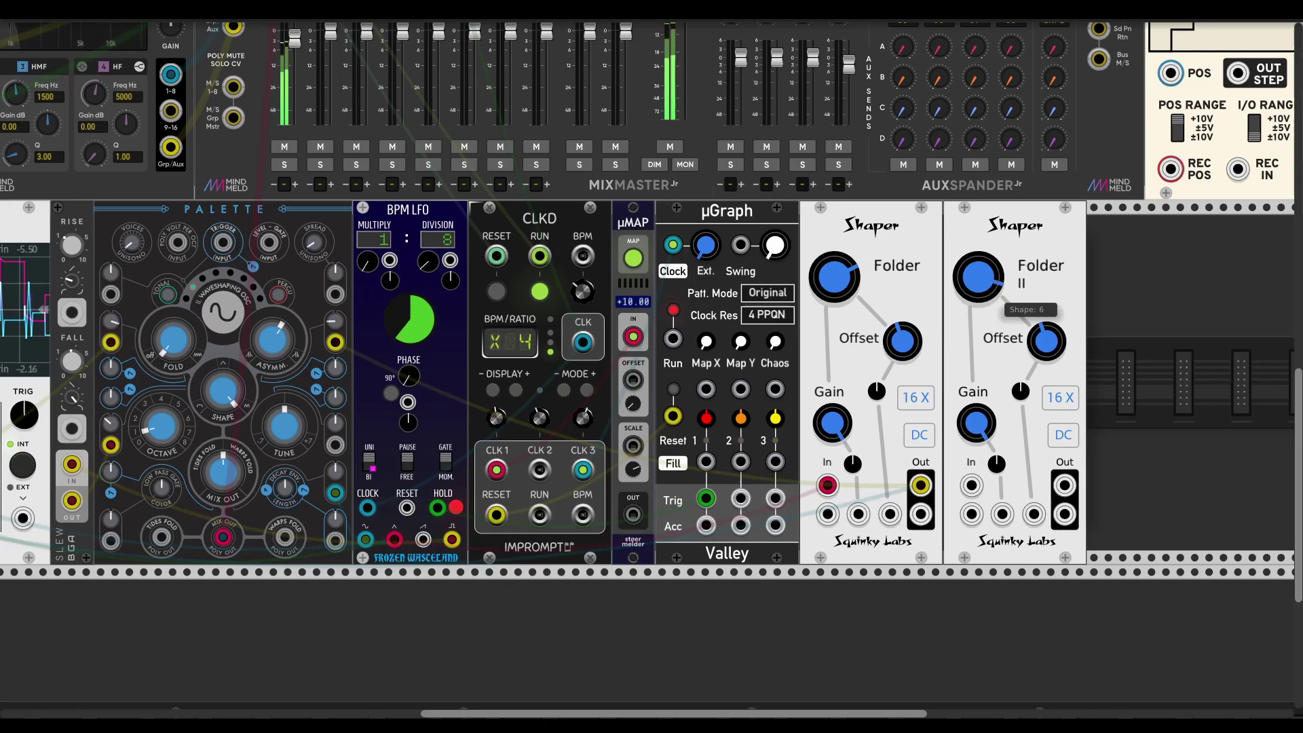
# Step: Patch the BPM LFO's triangle output into the second Shaper and its output into Palette's CV input beside Fold, replacing the Slew cable
pyautogui.moveTo(394, 539); pyautogui.dragTo(972, 486)
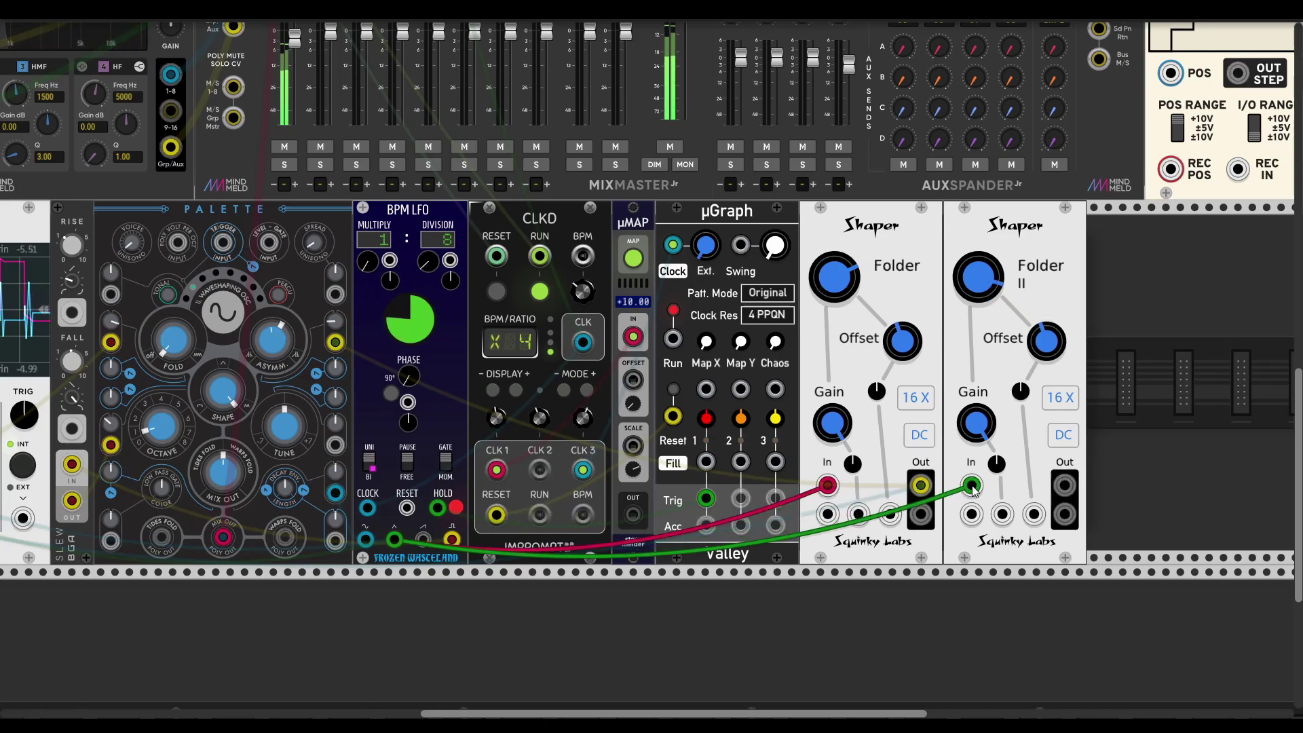
pyautogui.scroll(-1, 868, 583)
pyautogui.hscroll(-4, 868, 584)
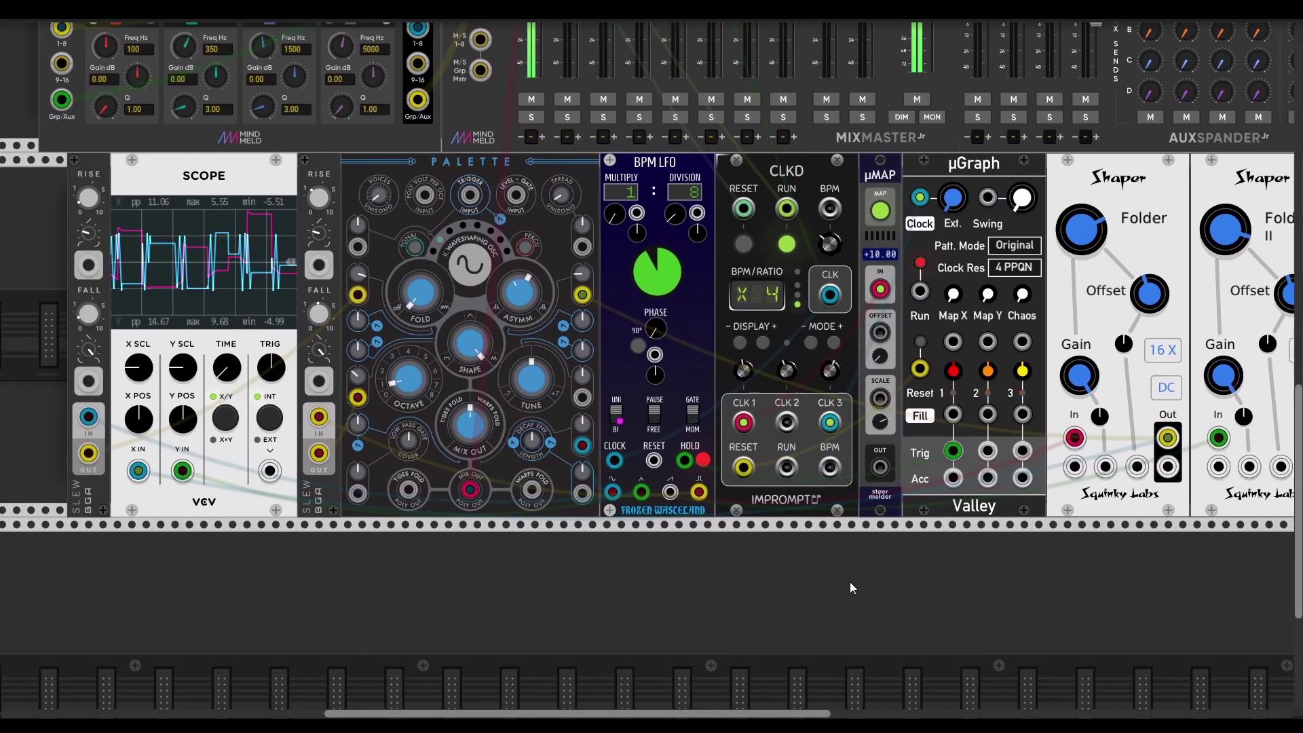
pyautogui.moveTo(357, 295); pyautogui.dragTo(1157, 439)
pyautogui.scroll(1, 909, 556)
pyautogui.hscroll(-5, 909, 556)
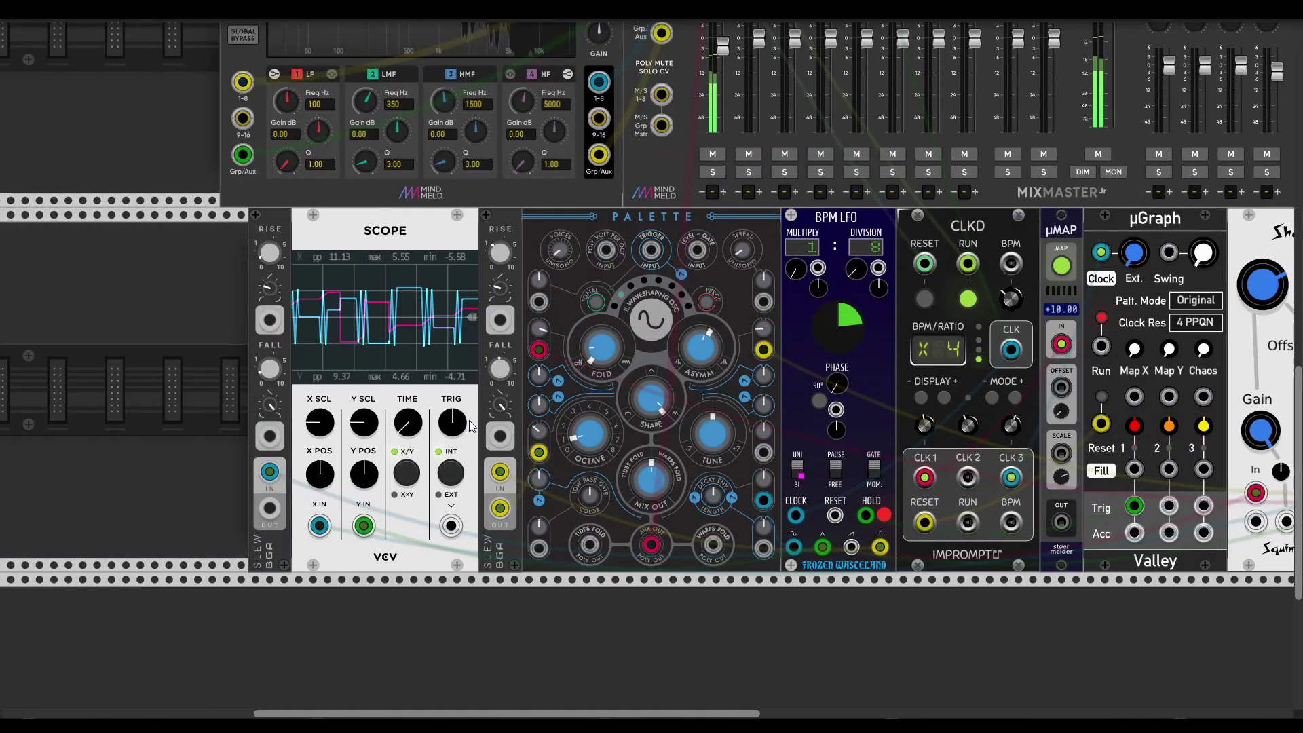
# Step: Patch the second Shaper's output into the Scope's Y input
pyautogui.scroll(-1, 632, 614)
pyautogui.hscroll(2, 632, 614)
pyautogui.moveTo(241, 452)
pyautogui.mouseDown()
pyautogui.moveTo(353, 462)
pyautogui.moveTo(1227, 417)
pyautogui.mouseUp()
pyautogui.scroll(1, 600, 541)
pyautogui.hscroll(-6, 600, 541)
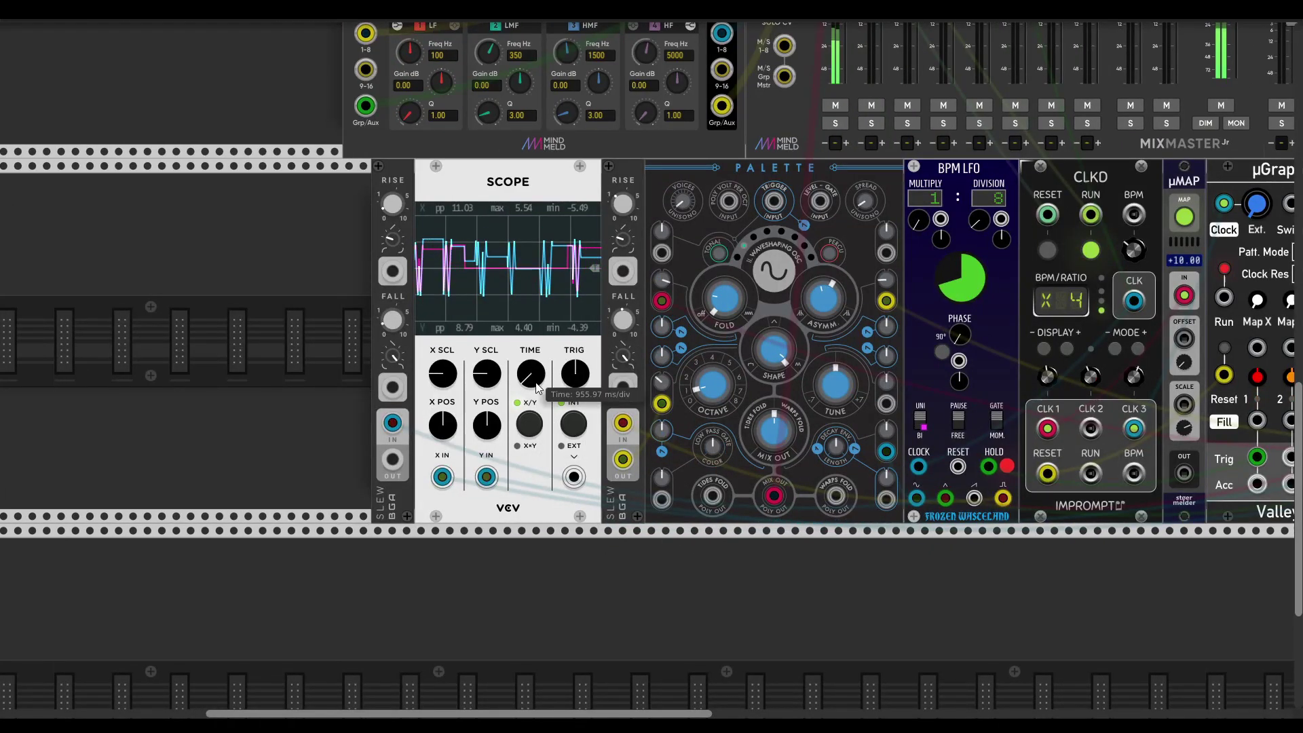
# Step: Adjust both Shapers' offsets, the first to about 2.235, and reduce the second Shaper's oversampling to 1X
pyautogui.hscroll(8, 1057, 543)
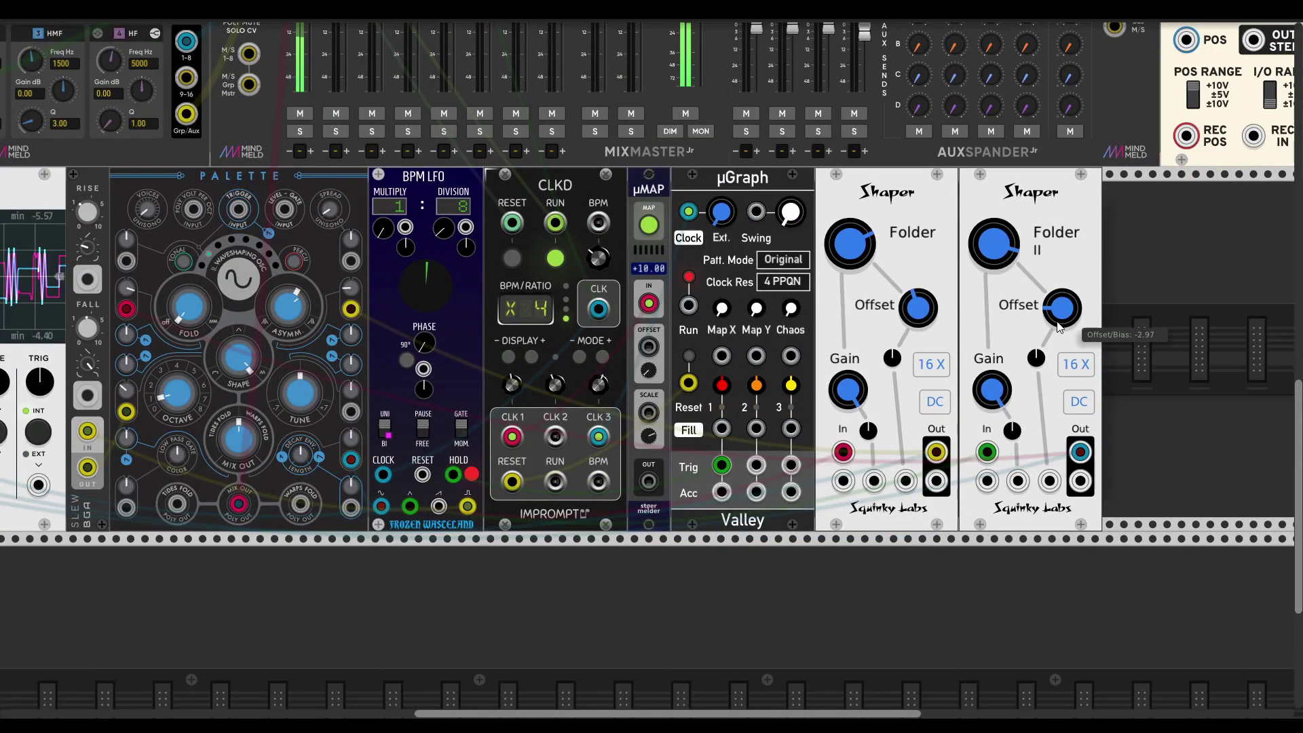
pyautogui.moveTo(921, 308); pyautogui.dragTo(922, 180)
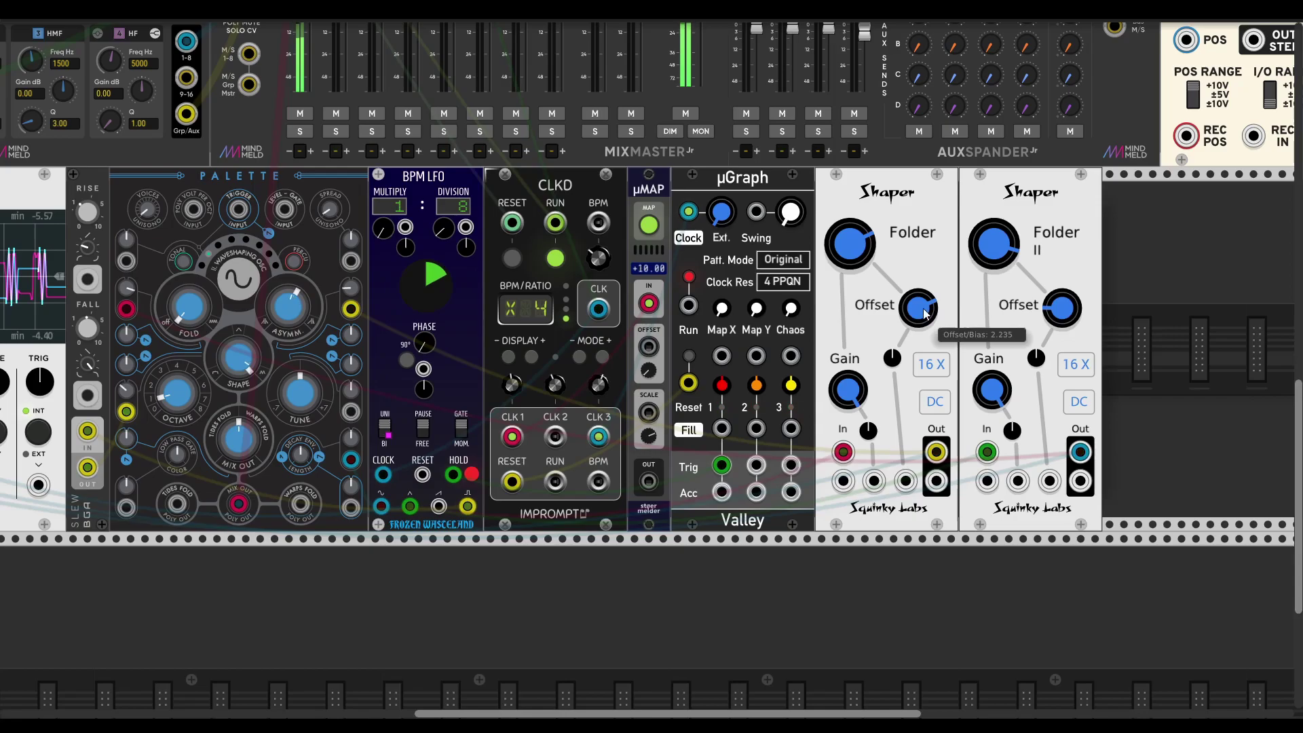
pyautogui.moveTo(1063, 309); pyautogui.dragTo(1063, 300)
pyautogui.click(1075, 364)
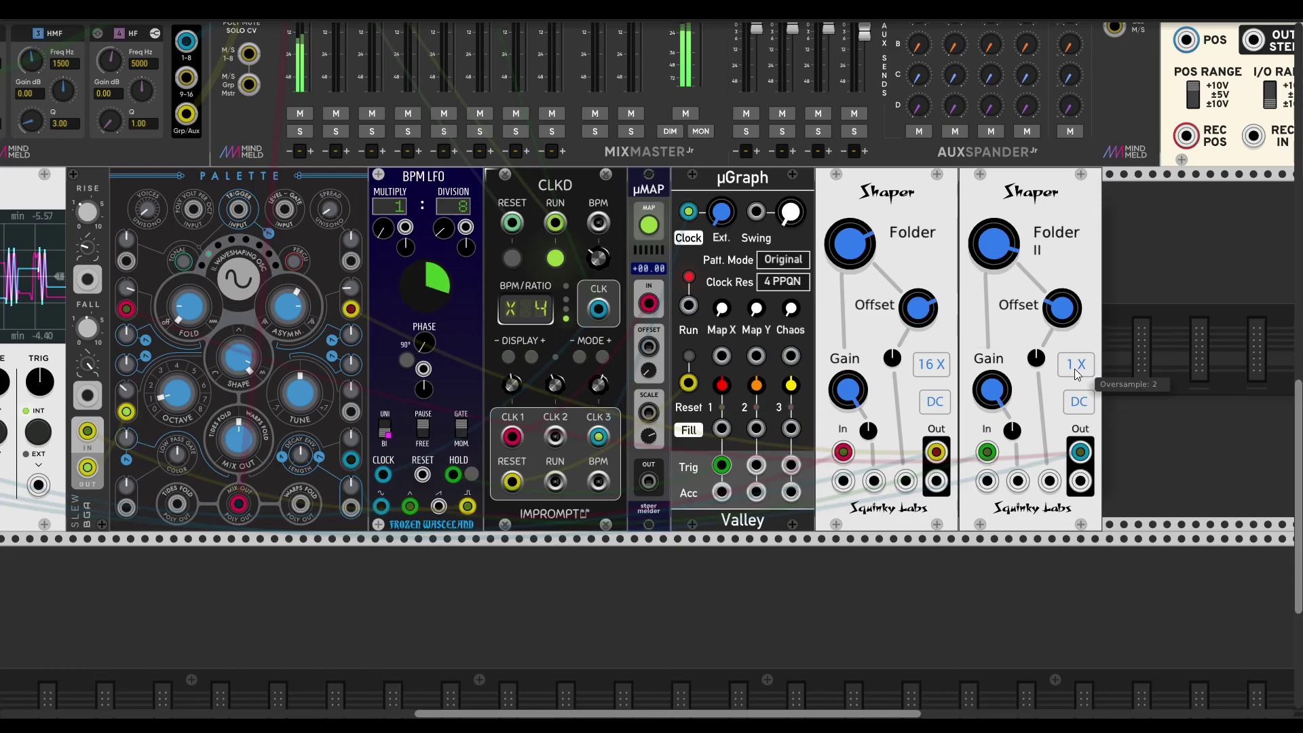
# Step: Reduce the first Shaper's oversampling to 1X
pyautogui.click(936, 367)
pyautogui.hscroll(-3, 893, 528)
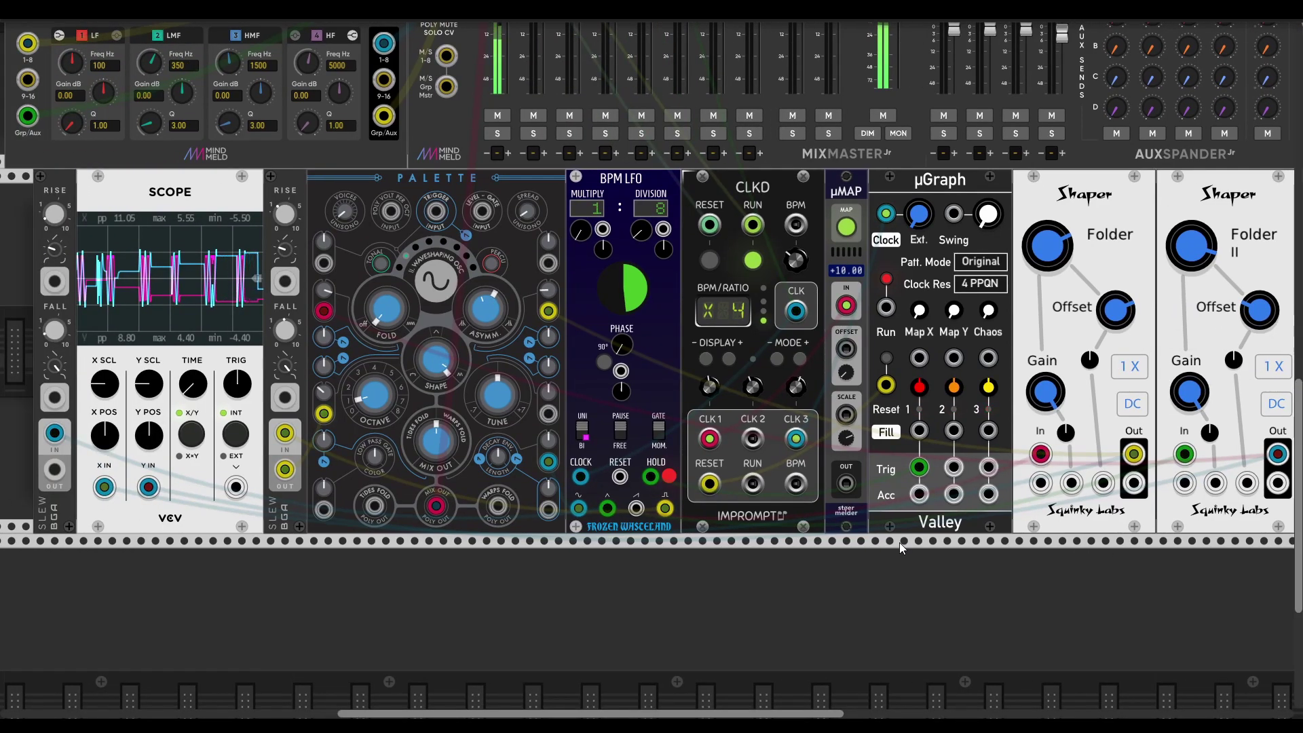
pyautogui.hscroll(2, 899, 543)
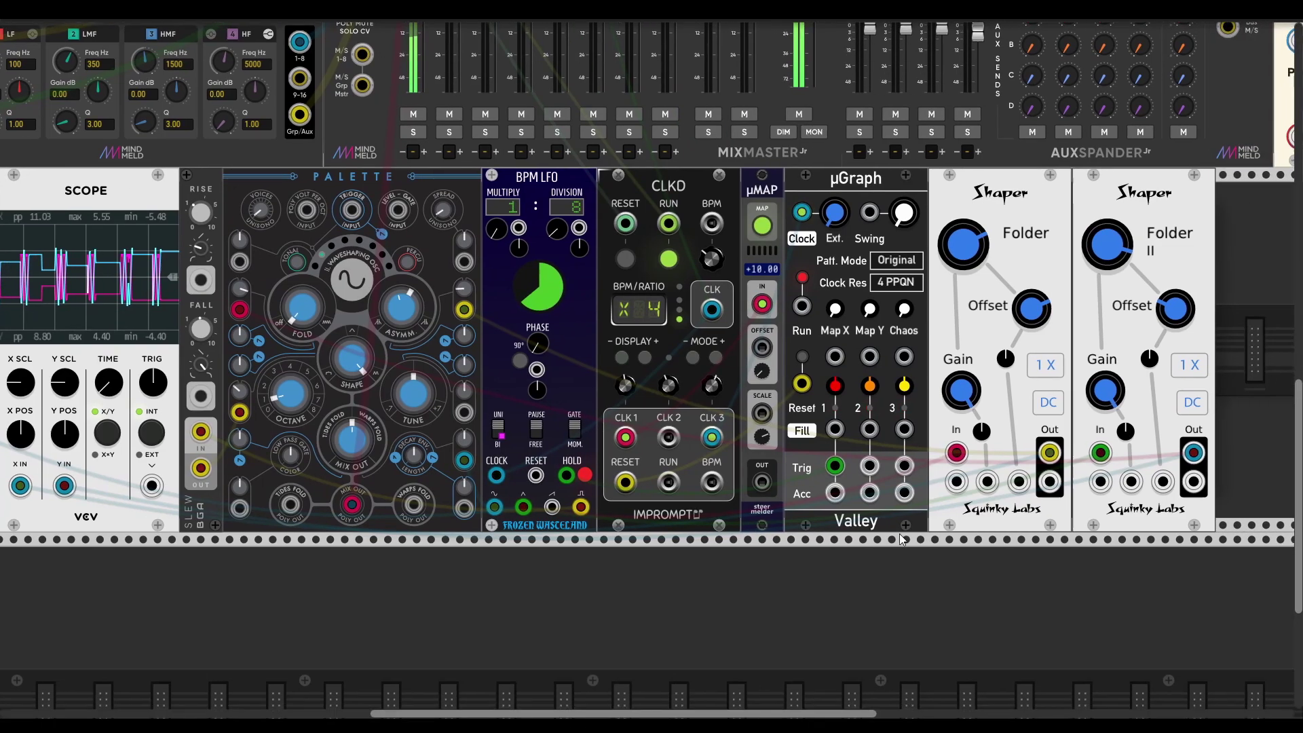
# Step: Set the oversampling of both Shapers to 16X
pyautogui.click(1043, 368)
pyautogui.click(1192, 368)
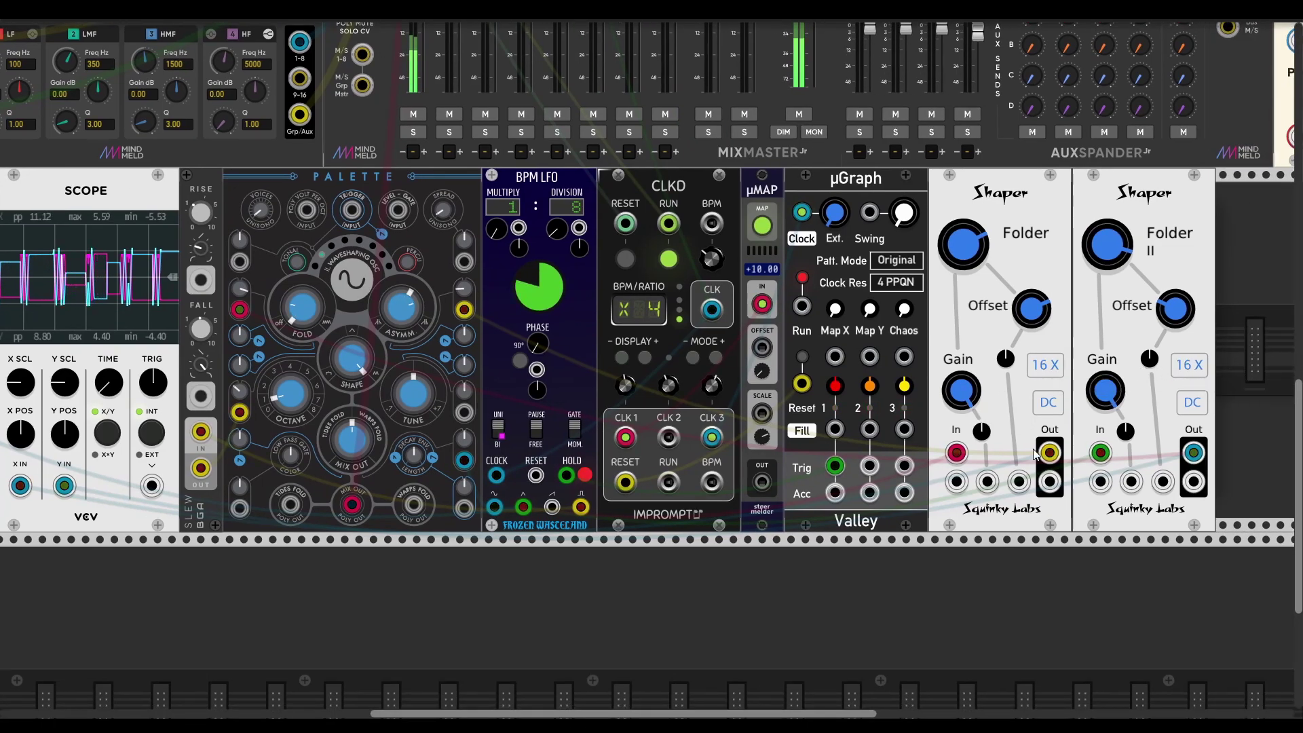
pyautogui.hscroll(1, 1009, 544)
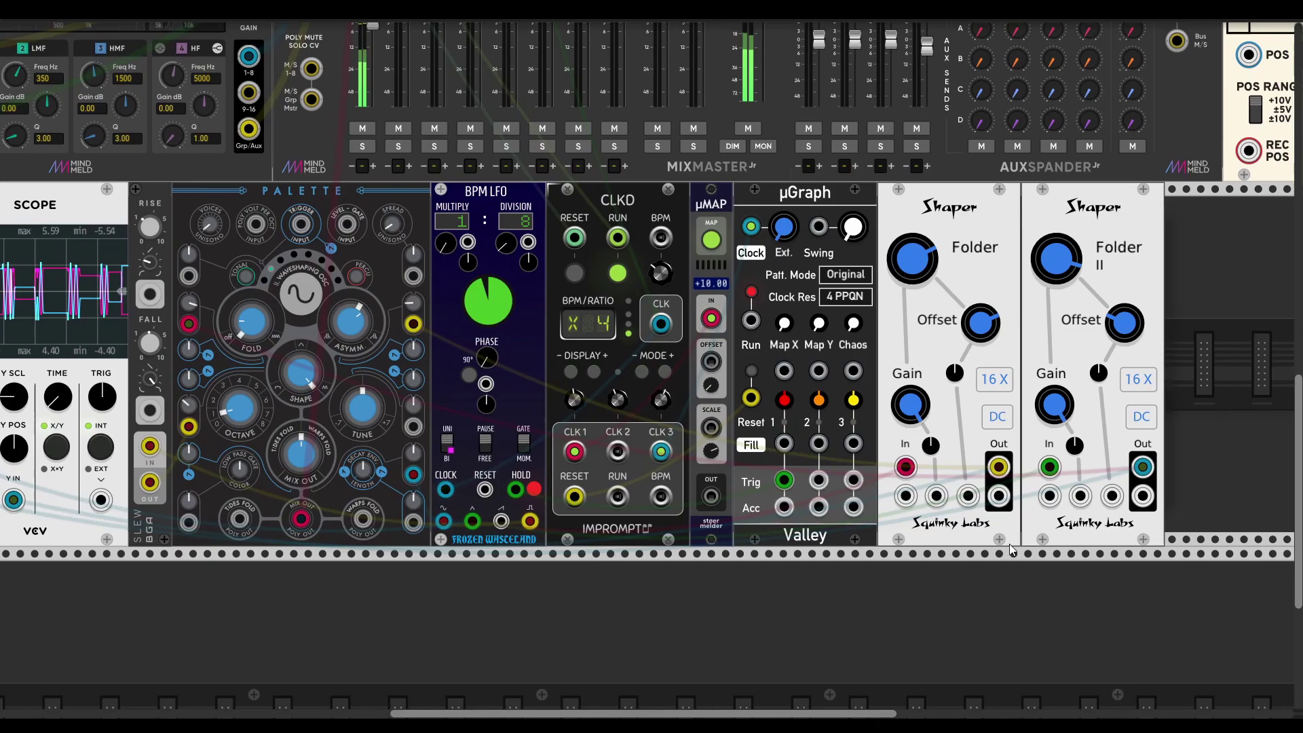
# Step: Duplicate the Folder II Shaper and set the copy's shape to Crush
pyautogui.hscroll(-3, 1009, 544)
pyautogui.scroll(-1, 1008, 543)
pyautogui.hscroll(4, 1012, 544)
pyautogui.scroll(1, 1012, 544)
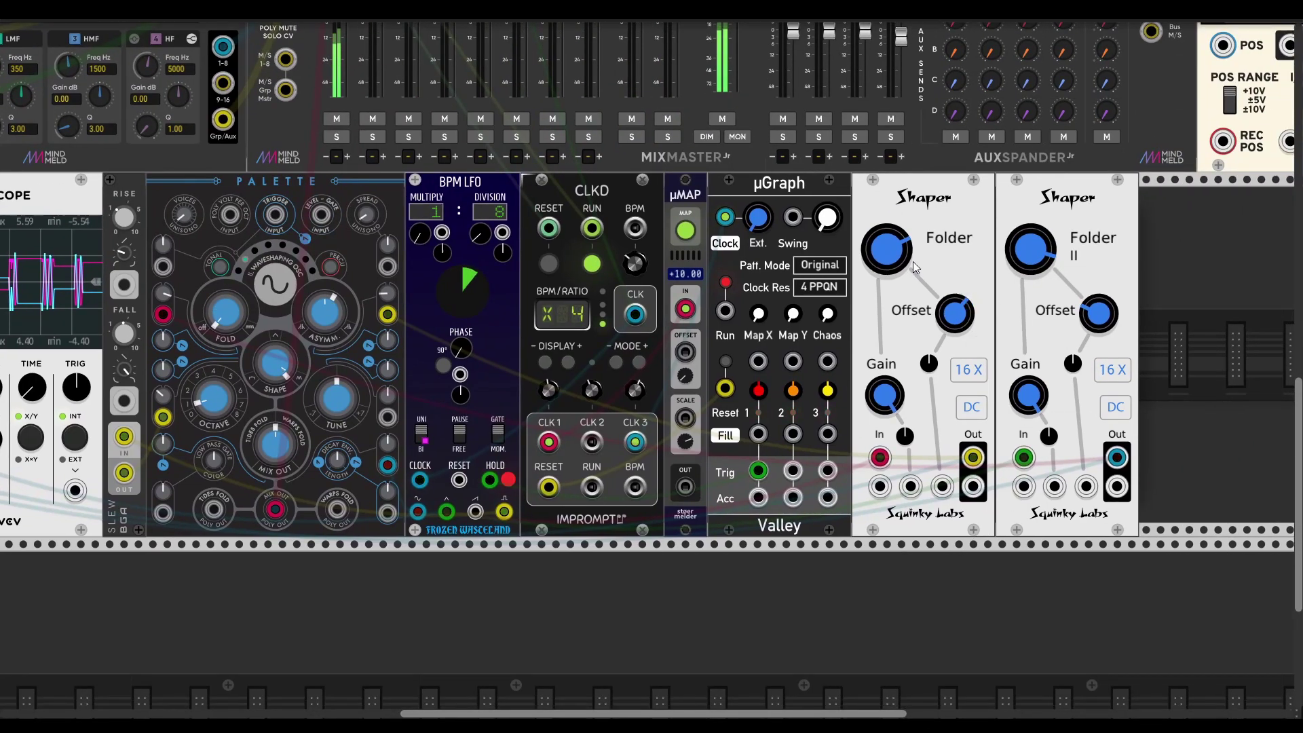
pyautogui.hotkey('ctrl', 'd')
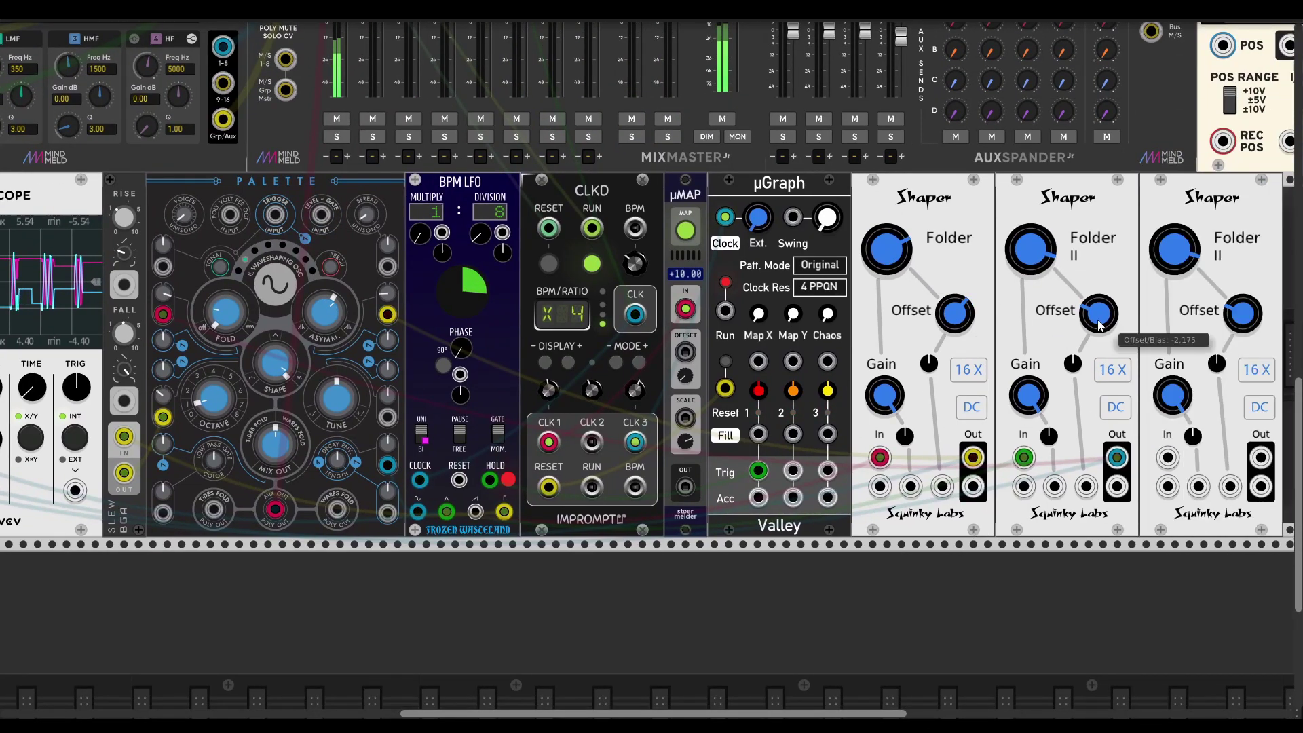
pyautogui.hscroll(2, 1086, 275)
pyautogui.scroll(1, 1085, 275)
pyautogui.moveTo(1099, 270); pyautogui.dragTo(1099, 231)
pyautogui.hscroll(-2, 876, 485)
pyautogui.scroll(-1, 876, 484)
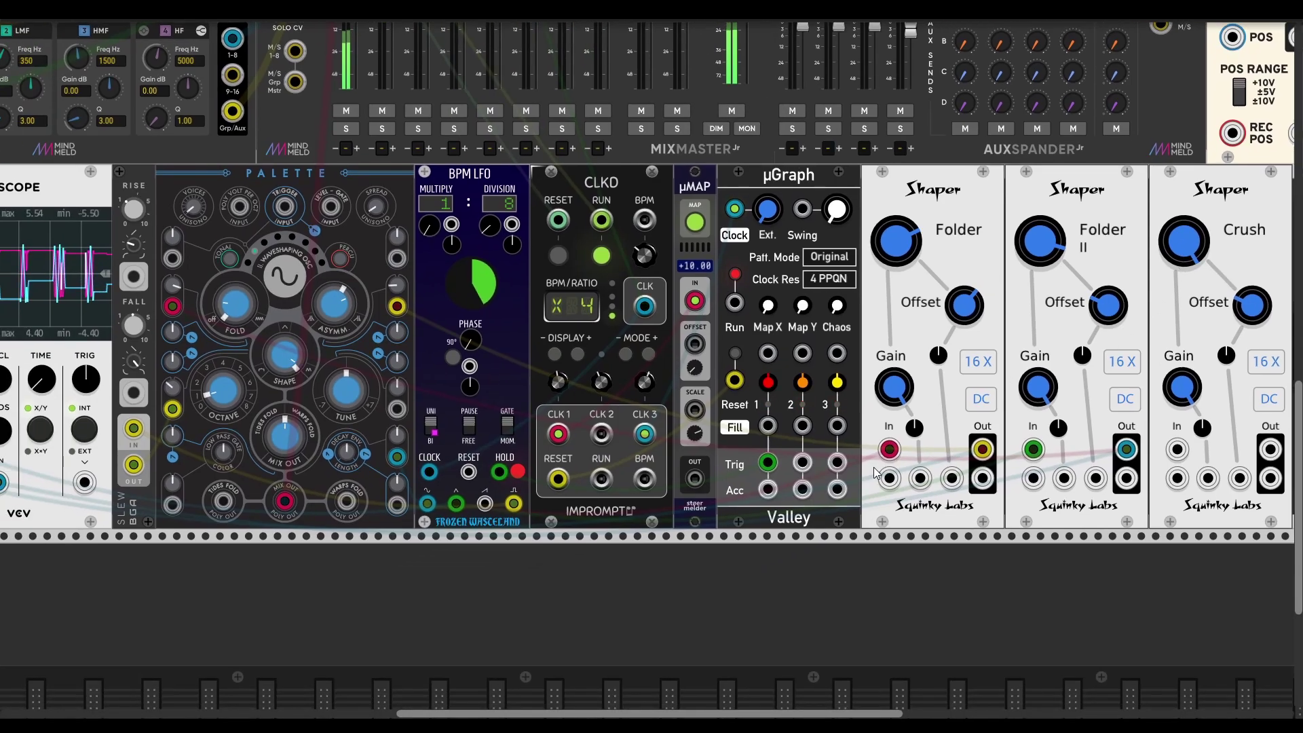
pyautogui.scroll(-1, 876, 485)
pyautogui.hscroll(-1, 880, 486)
pyautogui.hscroll(1, 881, 485)
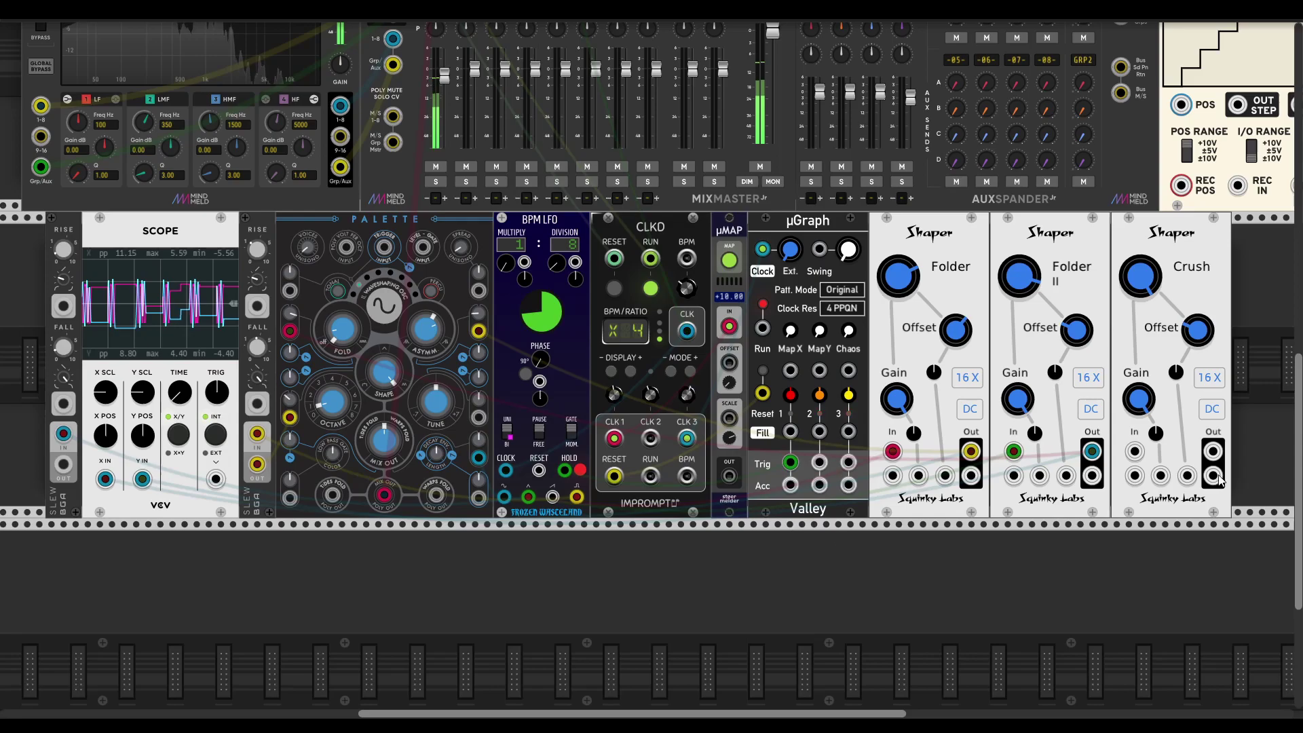
# Step: Patch the BPM LFO's triangle output into the Crush Shaper and its output into the Scope's Y input, disconnecting the Scope's X input
pyautogui.moveTo(1092, 451)
pyautogui.mouseDown()
pyautogui.moveTo(538, 500)
pyautogui.moveTo(144, 478)
pyautogui.moveTo(1035, 479)
pyautogui.moveTo(1213, 451)
pyautogui.mouseUp()
pyautogui.rightClick(143, 478)
pyautogui.rightClick(106, 478)
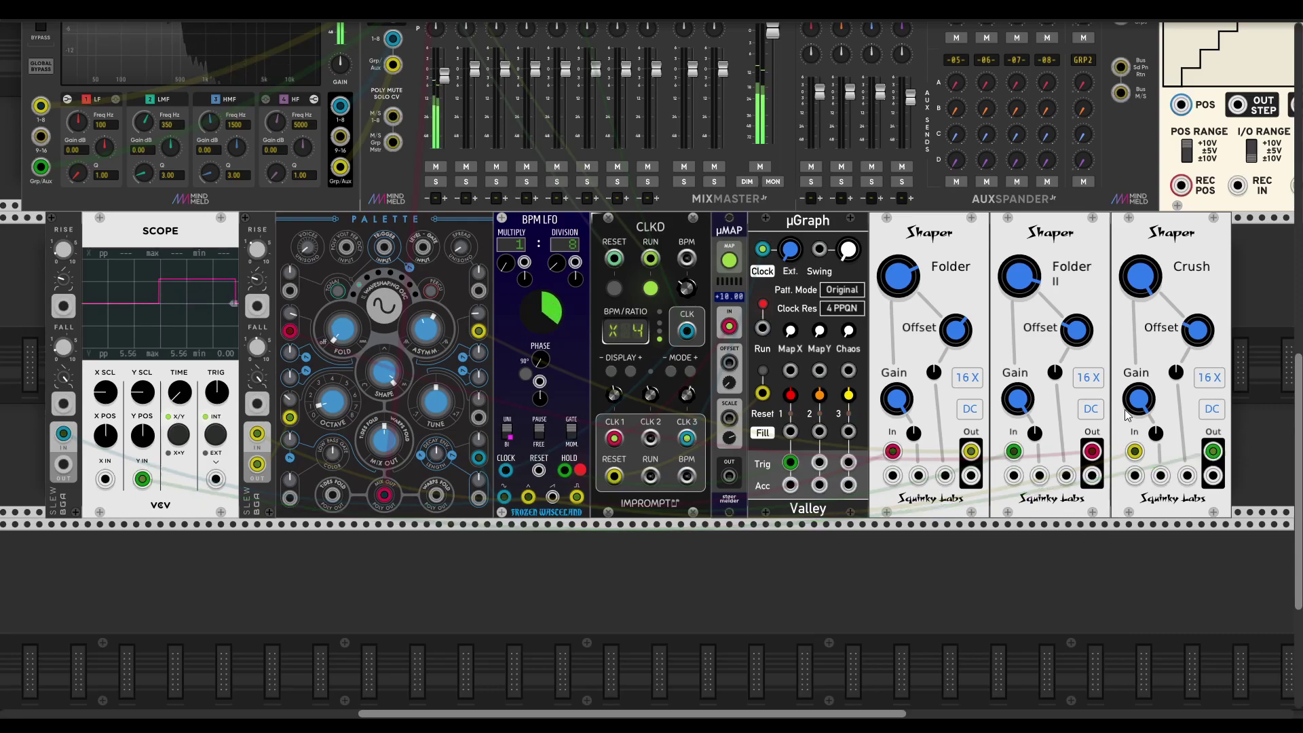
# Step: Adjust the Crush Shaper's gain to shape the stepped waveform on the Scope
pyautogui.moveTo(1141, 391)
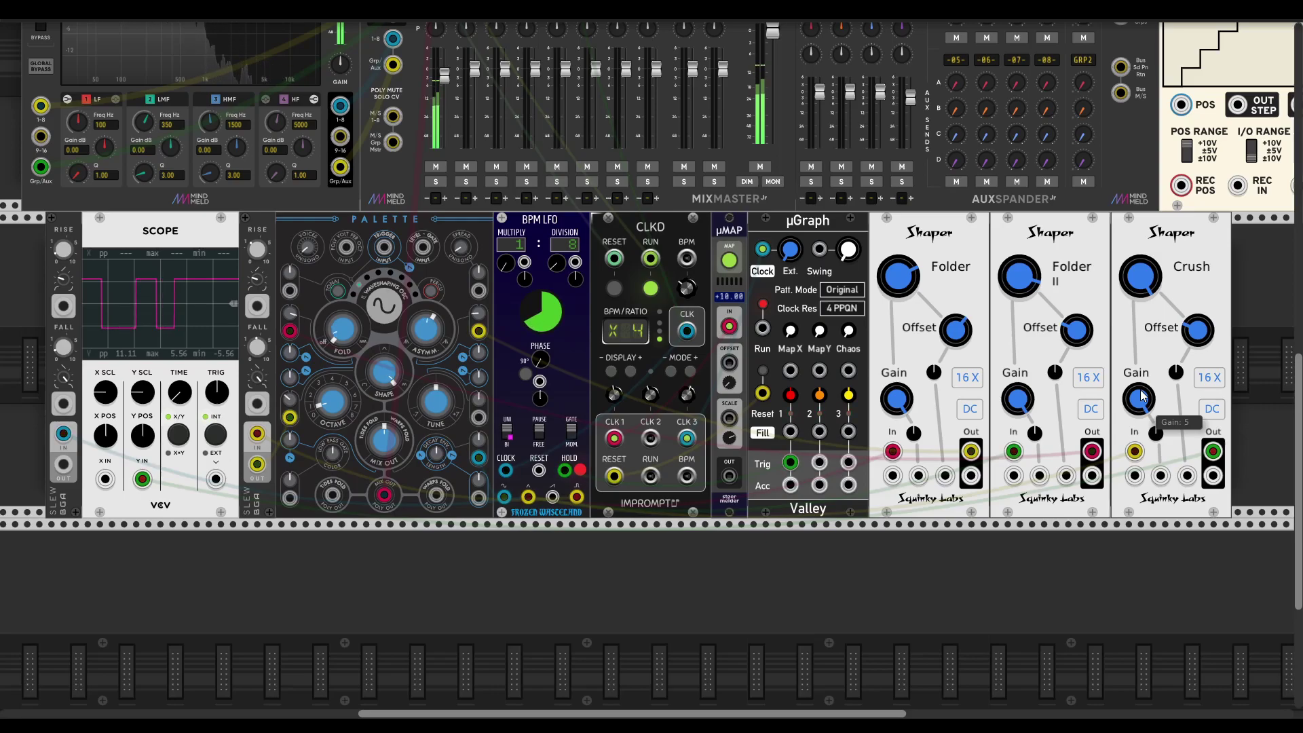
pyautogui.hscroll(-3, 1015, 520)
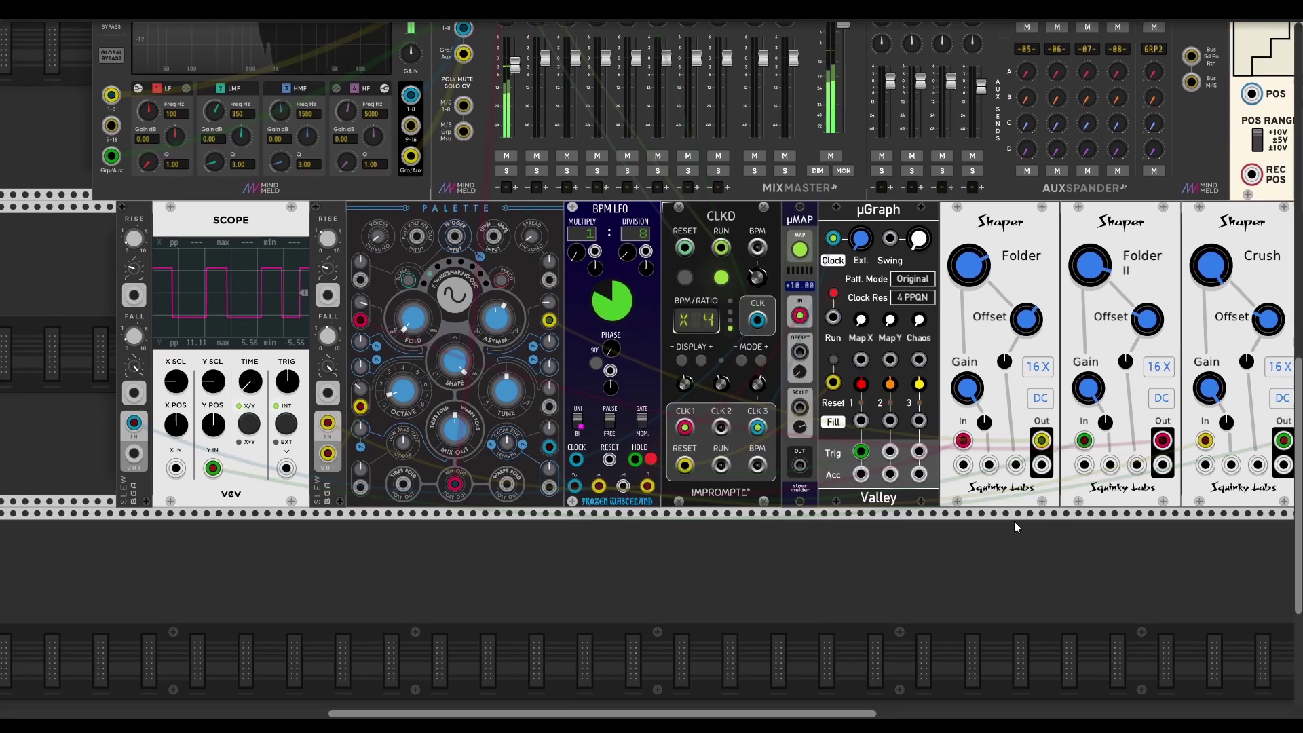
pyautogui.hscroll(1, 996, 523)
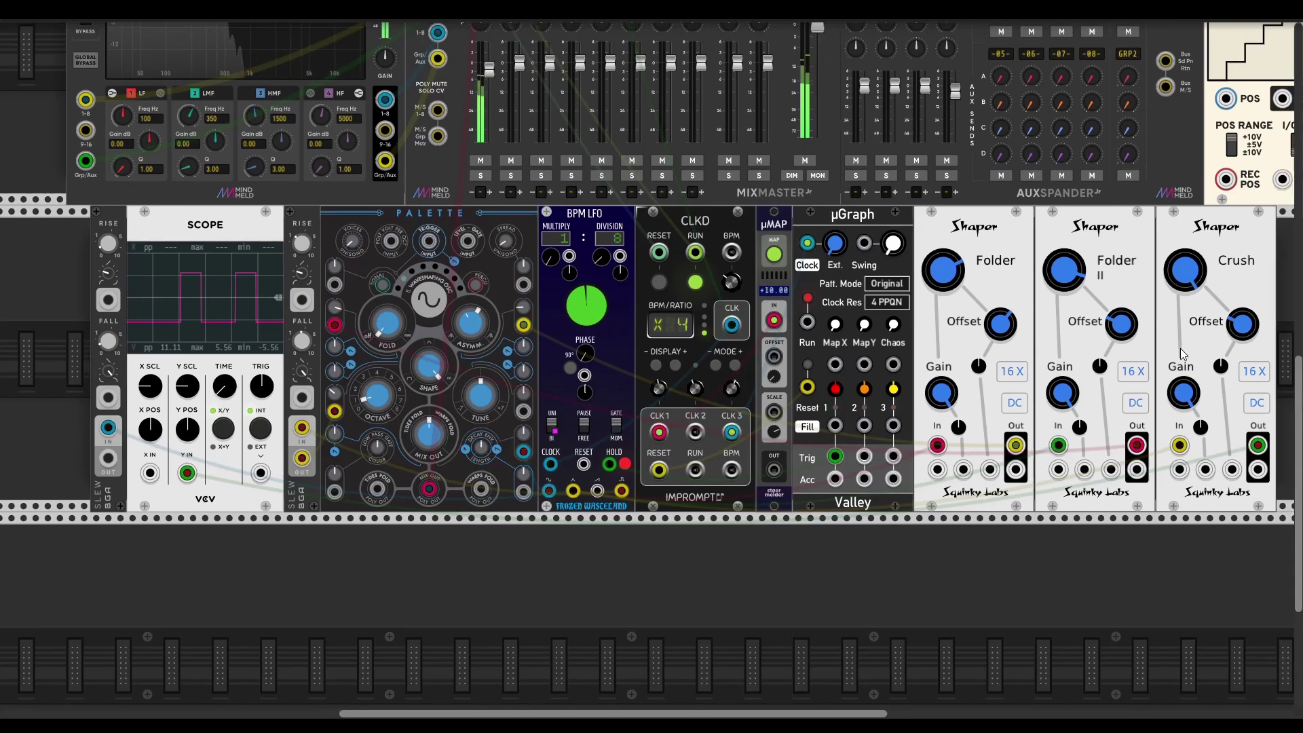
pyautogui.moveTo(1193, 394)
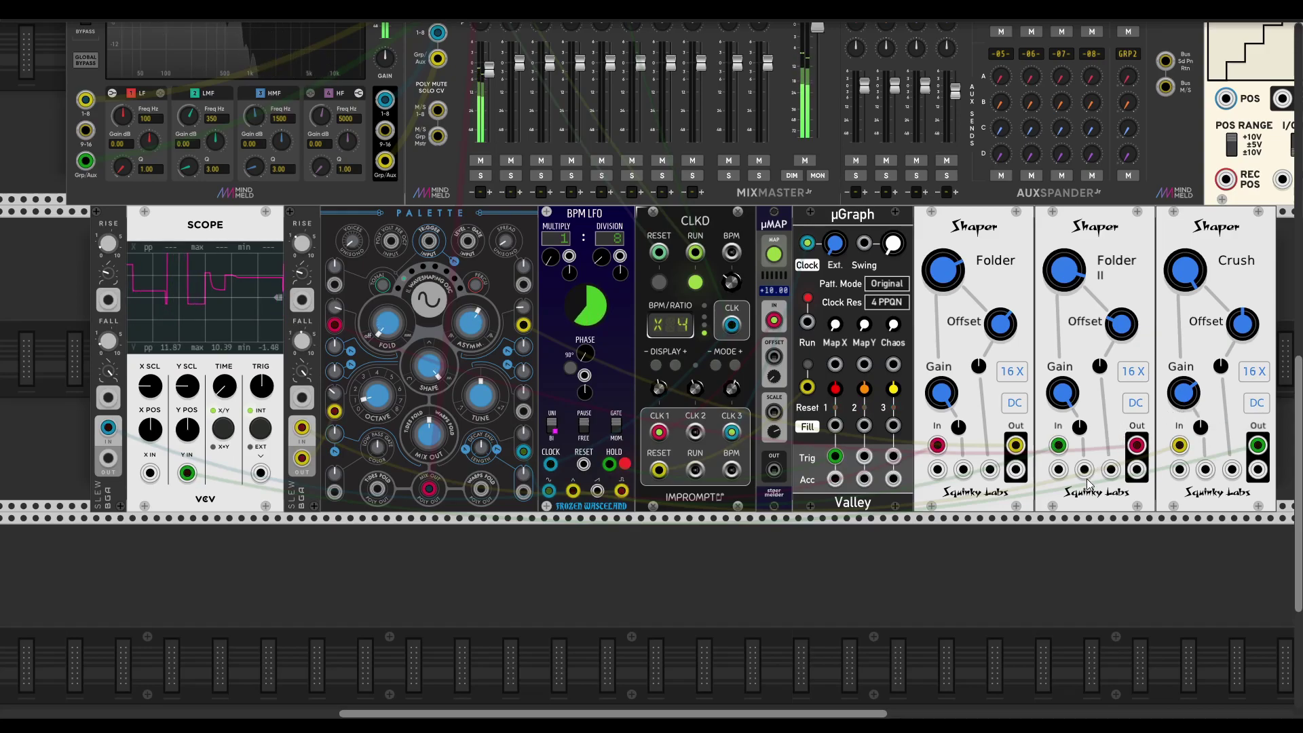
# Step: Set the BPM LFO's division to 4 and patch the Crush Shaper's output into Palette's CV inputs beside Fold and Asymm
pyautogui.scroll(1, 991, 500)
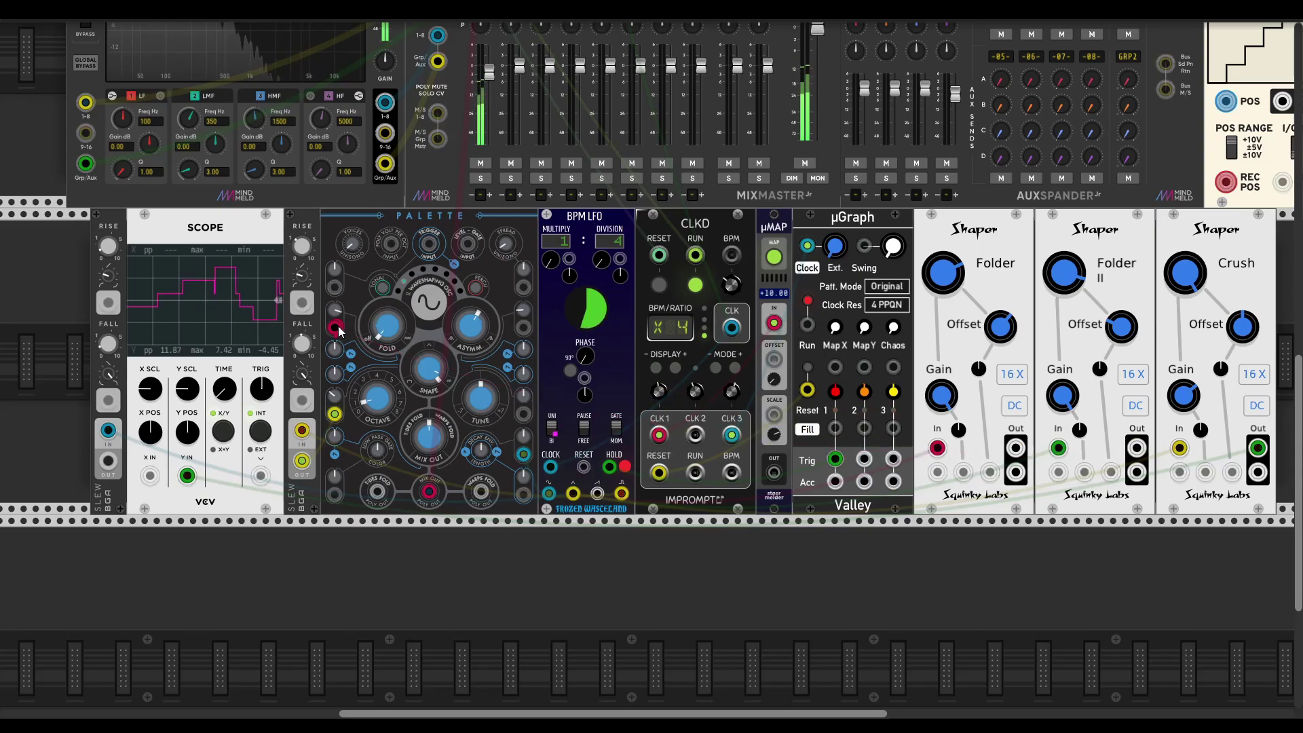
pyautogui.moveTo(1137, 447); pyautogui.dragTo(1257, 448)
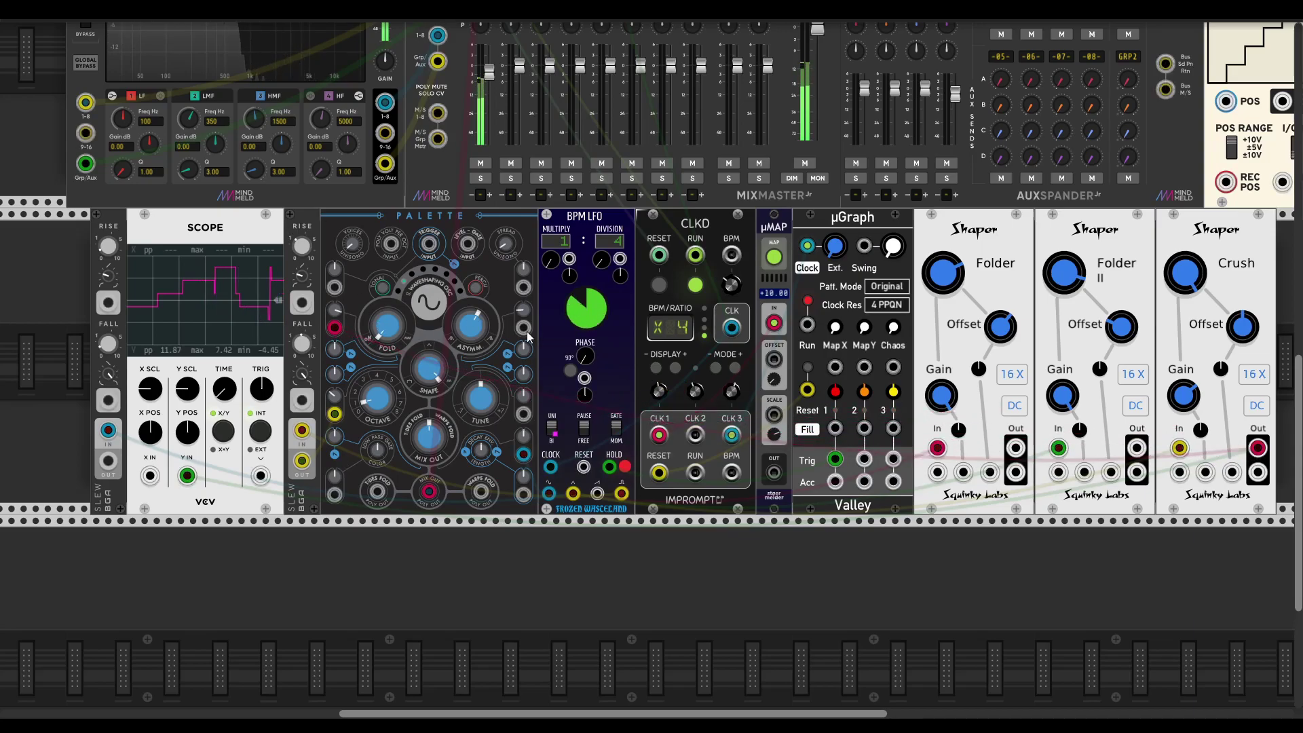
pyautogui.moveTo(524, 328); pyautogui.dragTo(1257, 448)
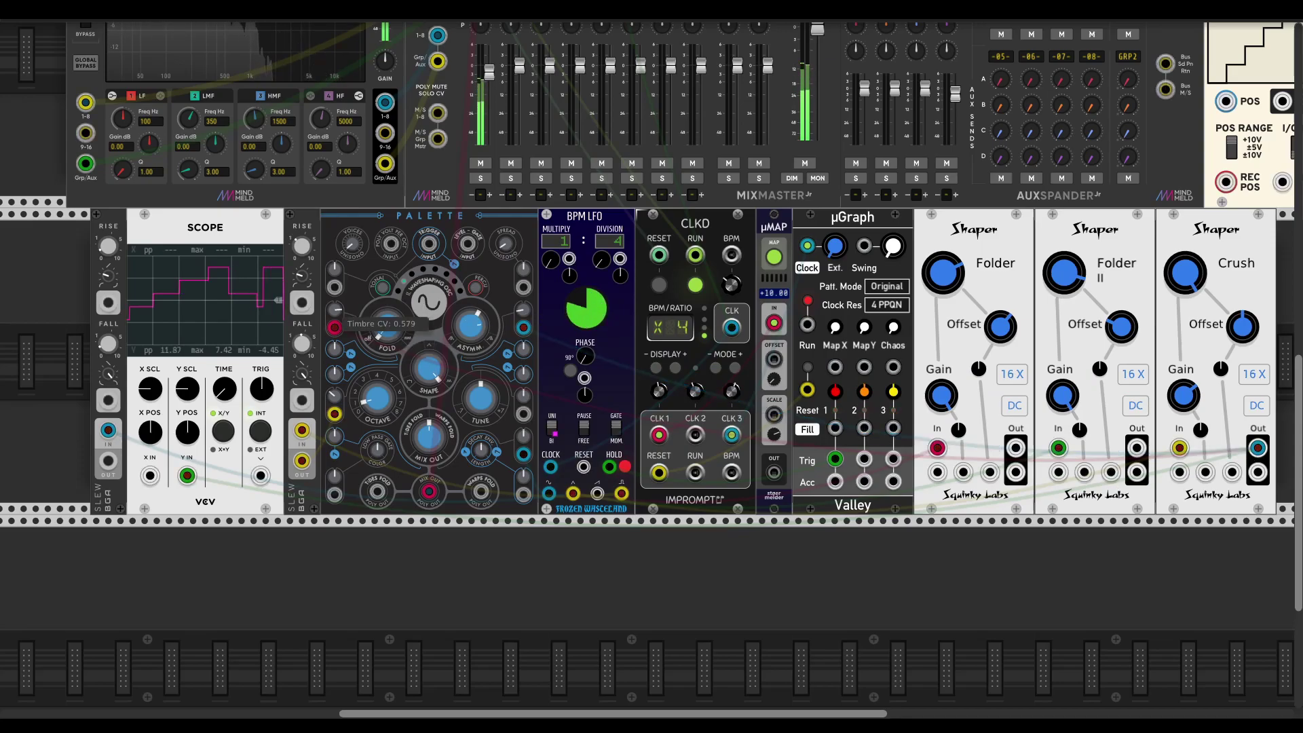
# Step: Duplicate the Slew twice and route the Crush Shaper's output through the copies into Palette's CV inputs beside Fold and Asymm
pyautogui.hotkey('ctrl', 'd')
pyautogui.scroll(-1, 144, 246)
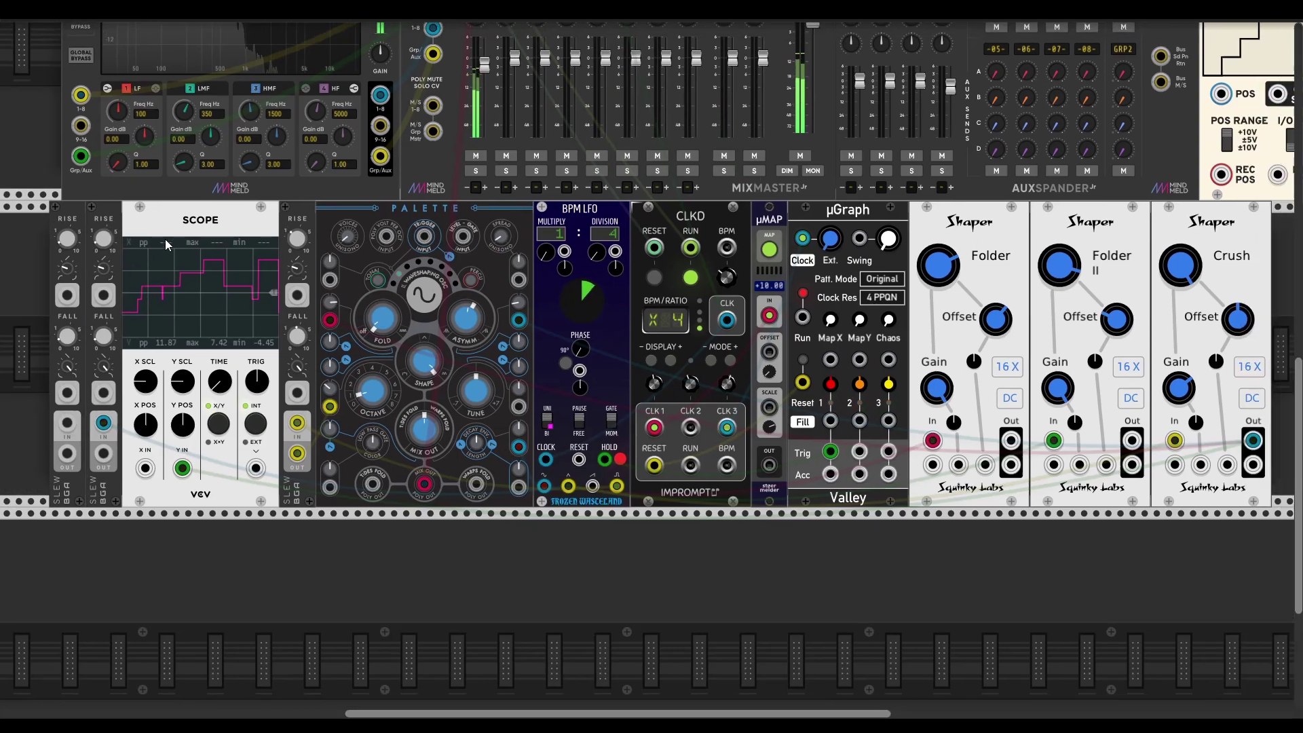
pyautogui.scroll(-1, 215, 359)
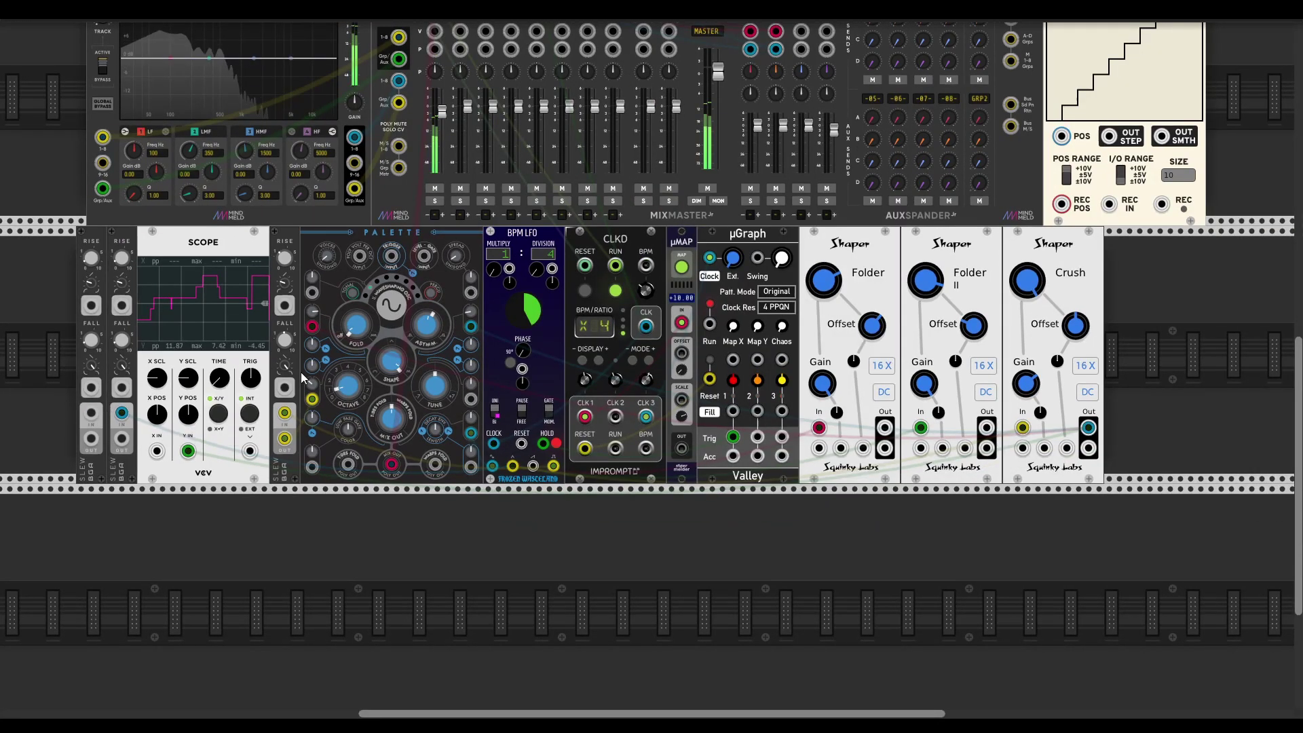
pyautogui.moveTo(312, 326); pyautogui.dragTo(1087, 429)
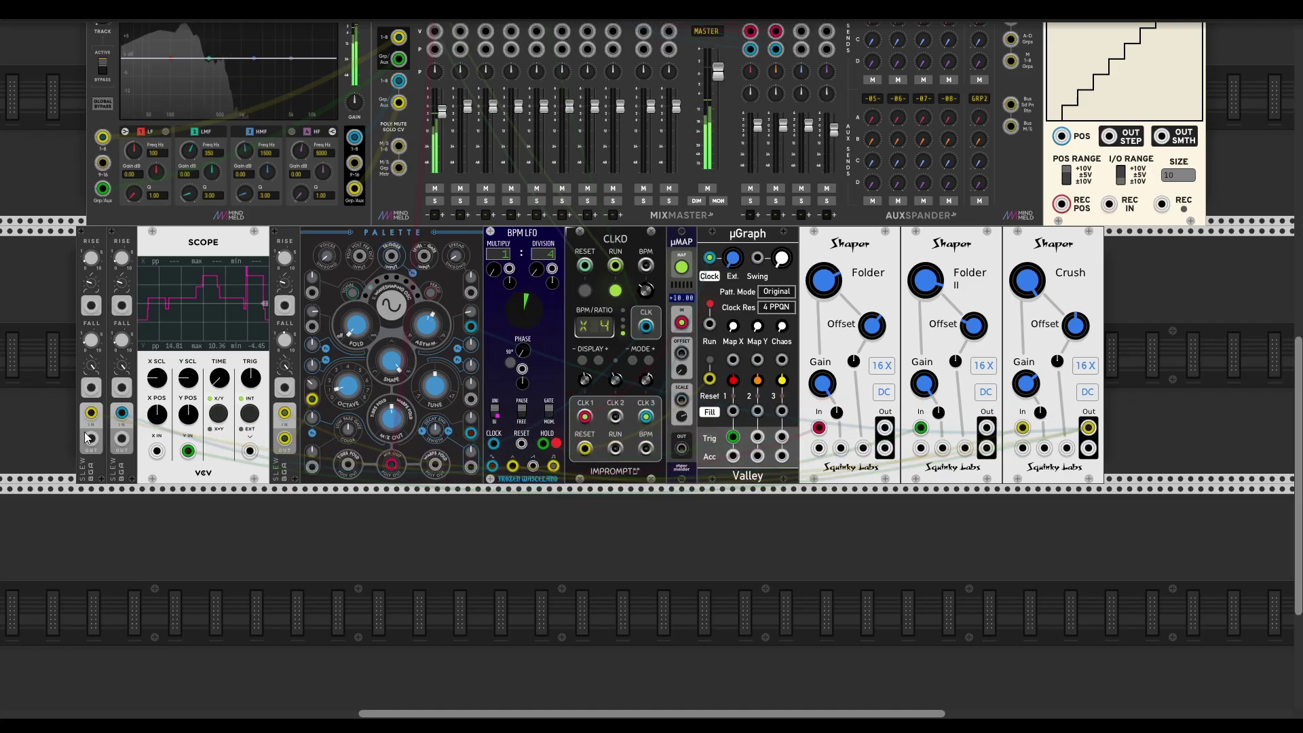
pyautogui.moveTo(89, 439); pyautogui.dragTo(312, 326)
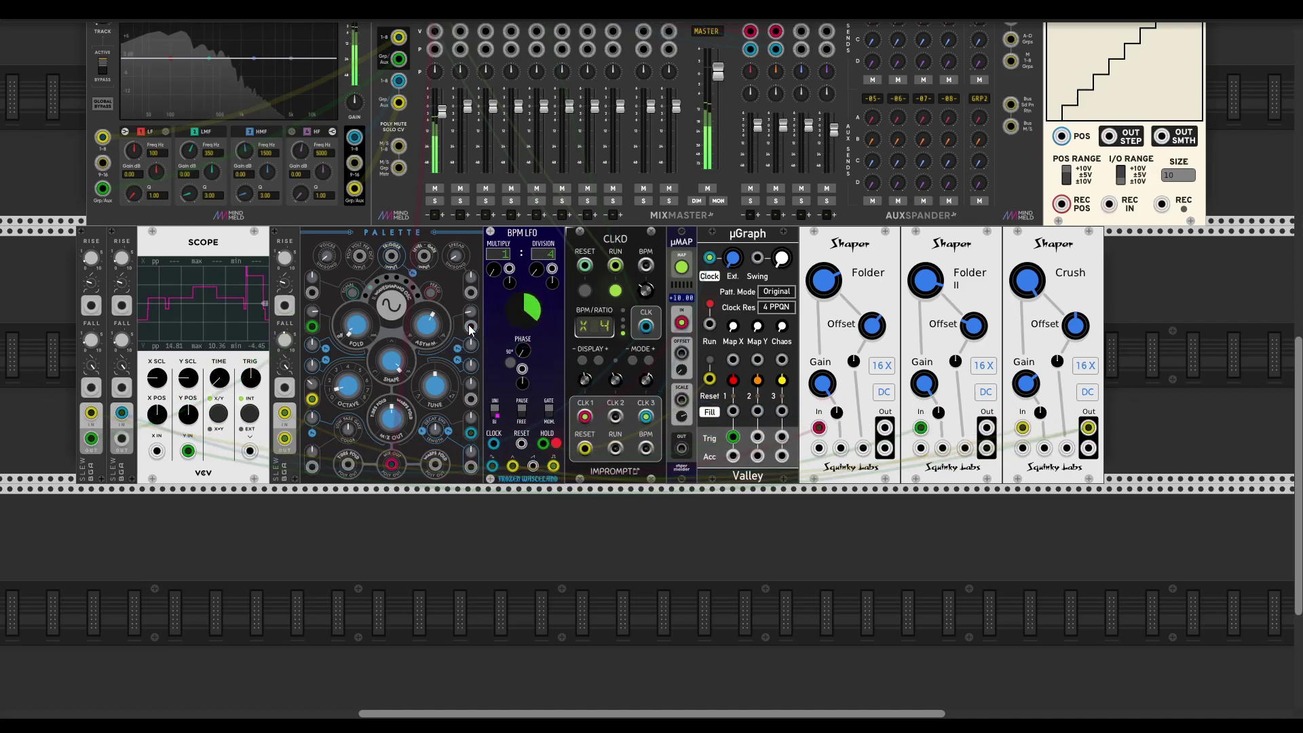
pyautogui.hotkey('ctrl', 'd')
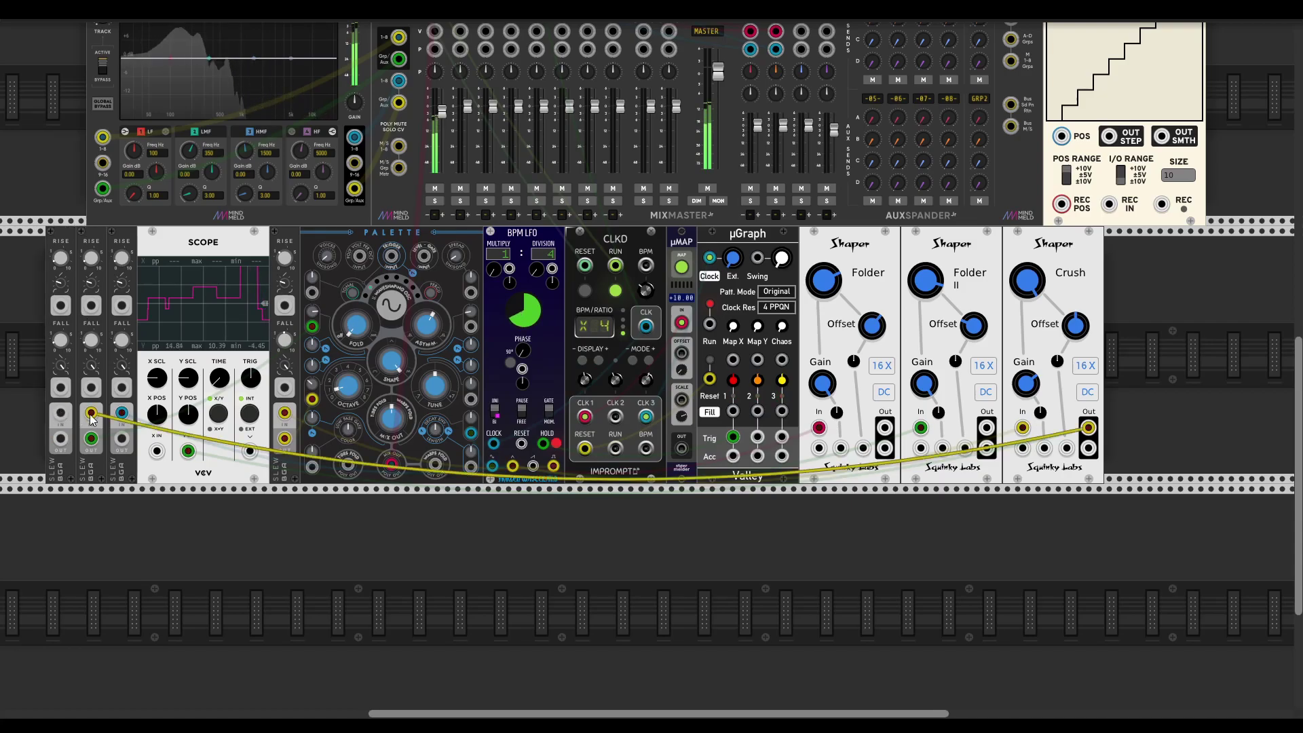
pyautogui.keyDown('ctrl'); pyautogui.moveTo(91, 413); pyautogui.dragTo(470, 327); pyautogui.keyUp('ctrl')
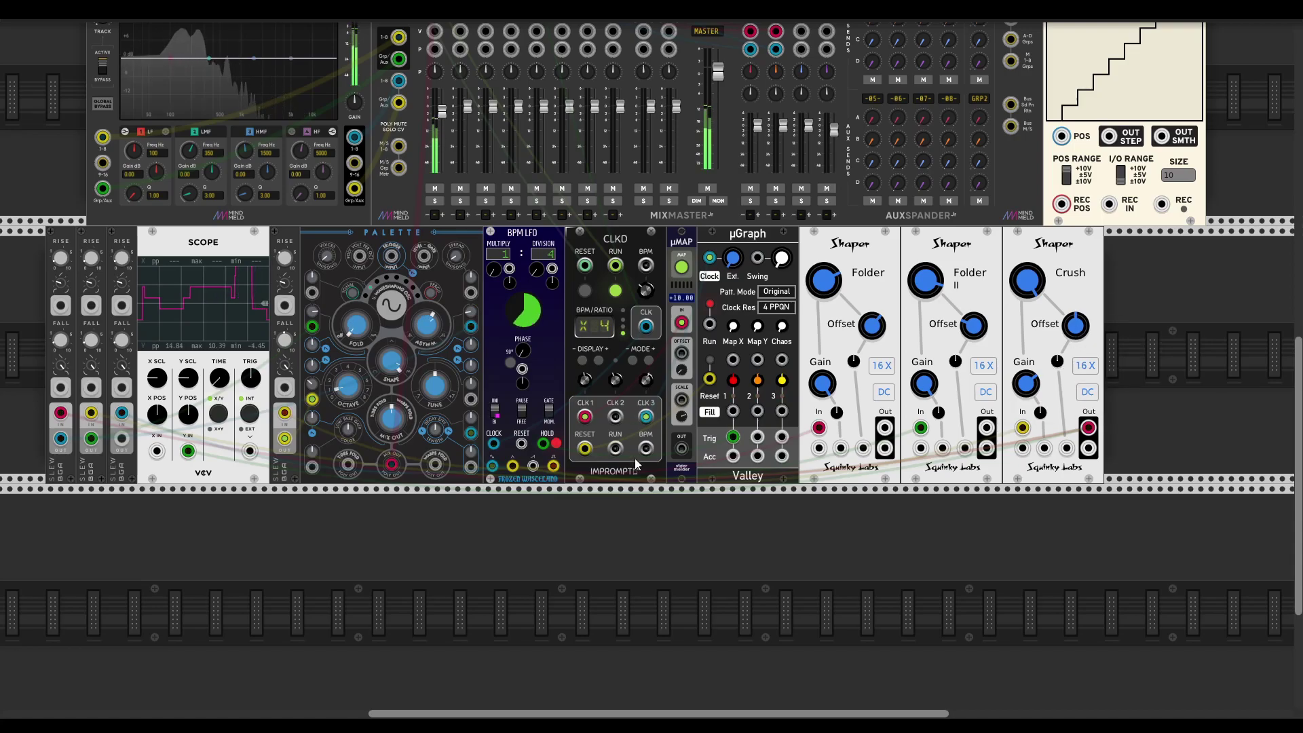
# Step: Move the ~array module to the empty row directly below Palette and the BPM LFO
pyautogui.scroll(1, 657, 488)
pyautogui.hscroll(-1, 657, 488)
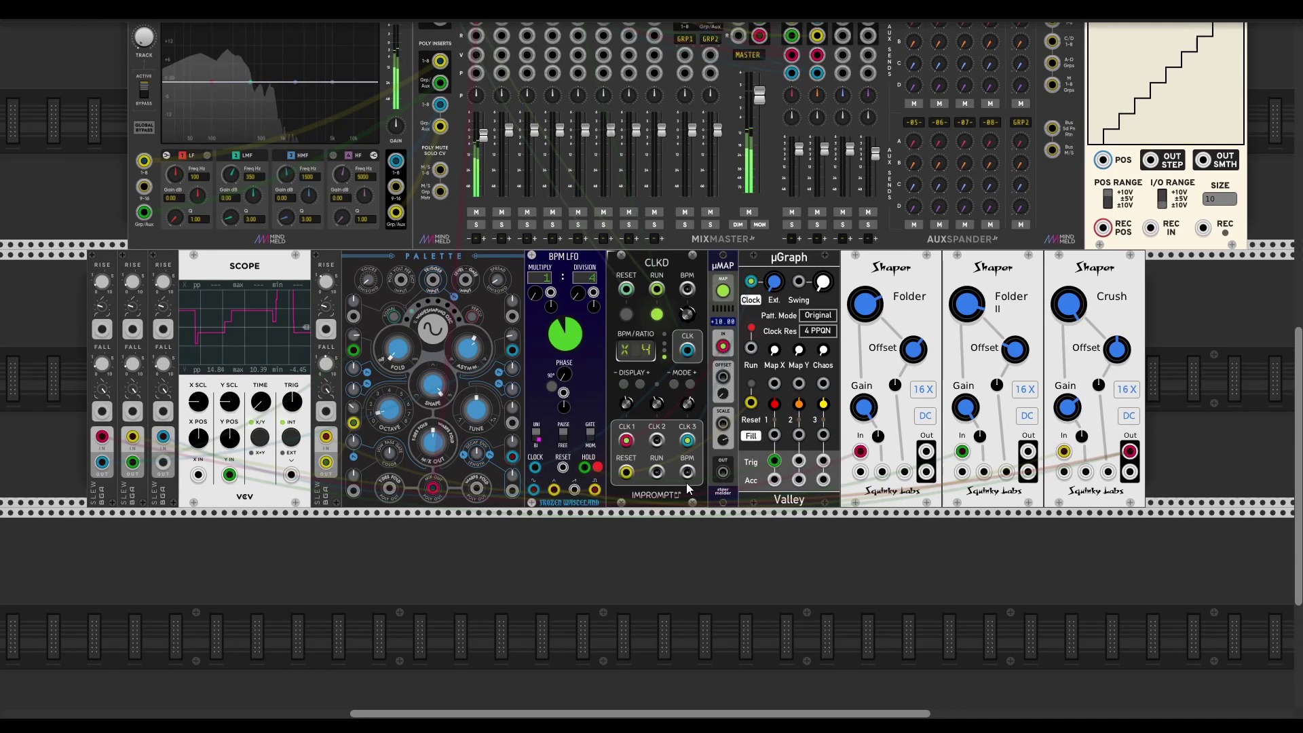
pyautogui.hscroll(3, 735, 529)
pyautogui.scroll(1, 736, 529)
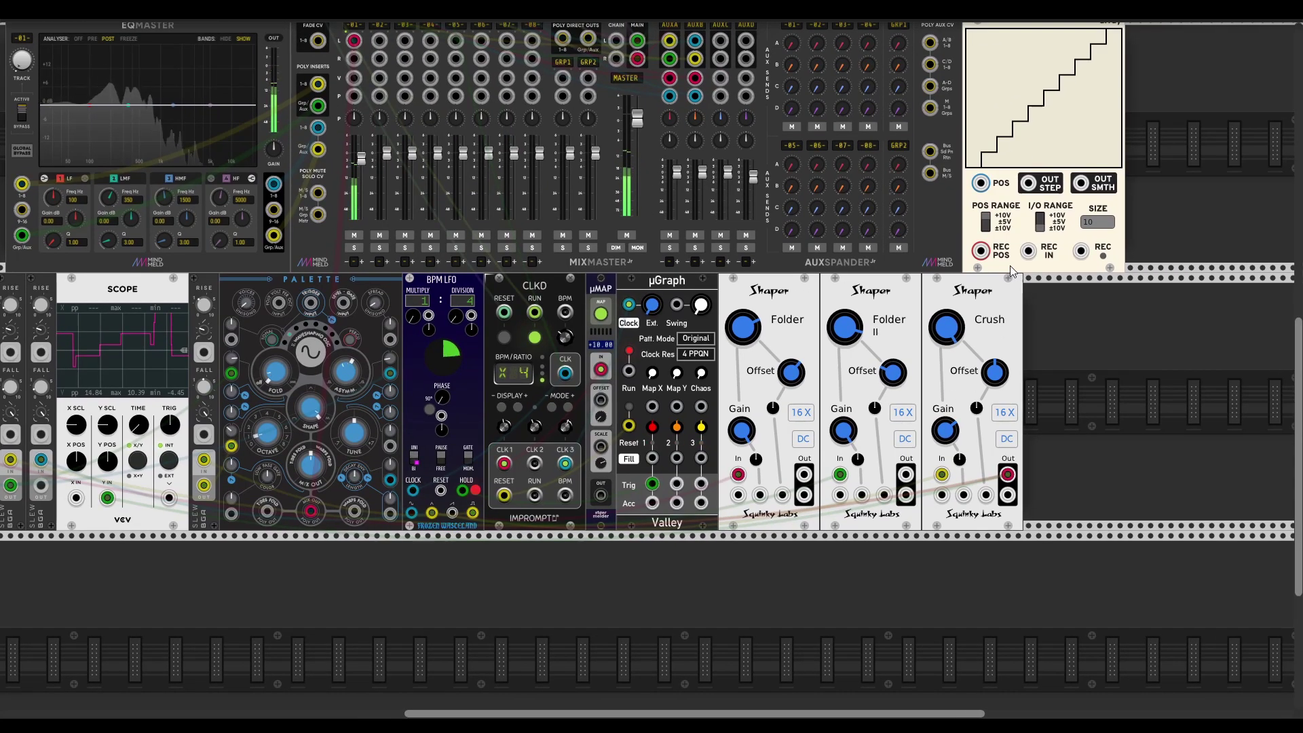
pyautogui.moveTo(969, 262); pyautogui.dragTo(353, 570)
pyautogui.scroll(-4, 638, 567)
pyautogui.hscroll(-2, 638, 567)
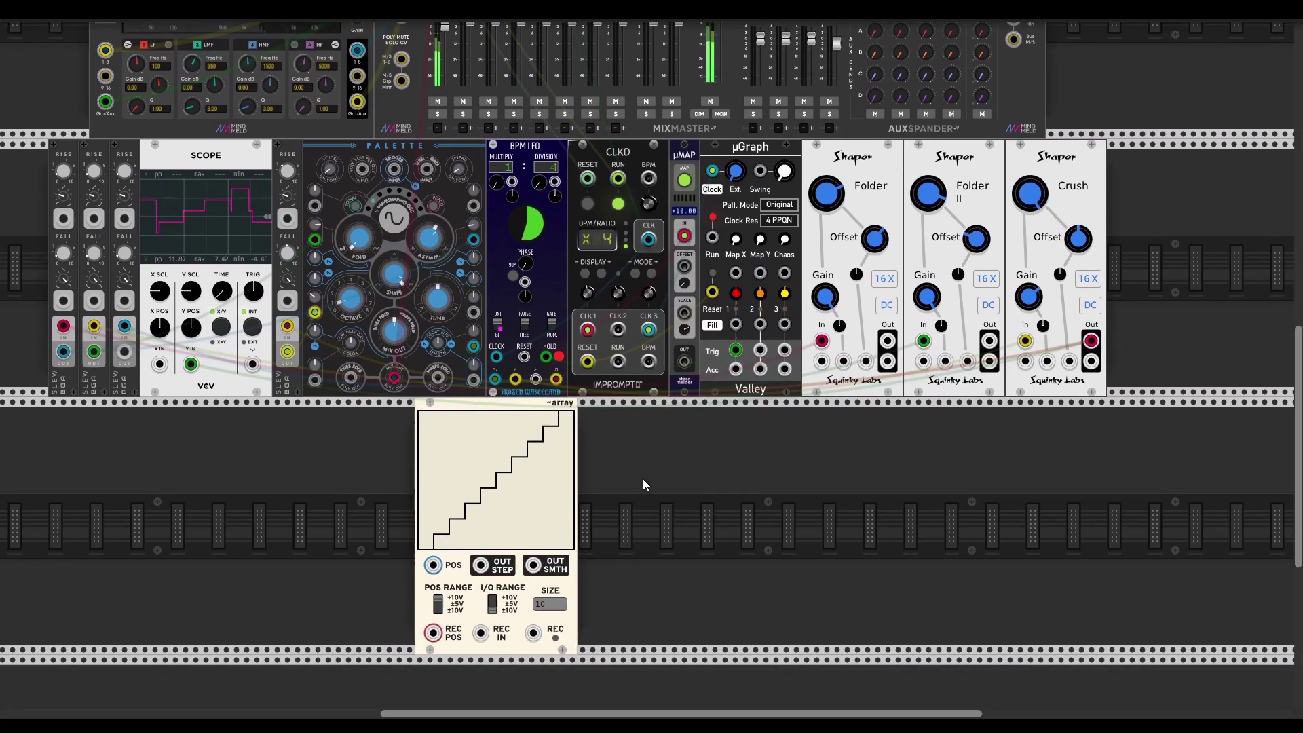
pyautogui.scroll(2, 642, 478)
pyautogui.scroll(-4, 673, 454)
pyautogui.hscroll(-7, 673, 454)
pyautogui.scroll(1, 816, 216)
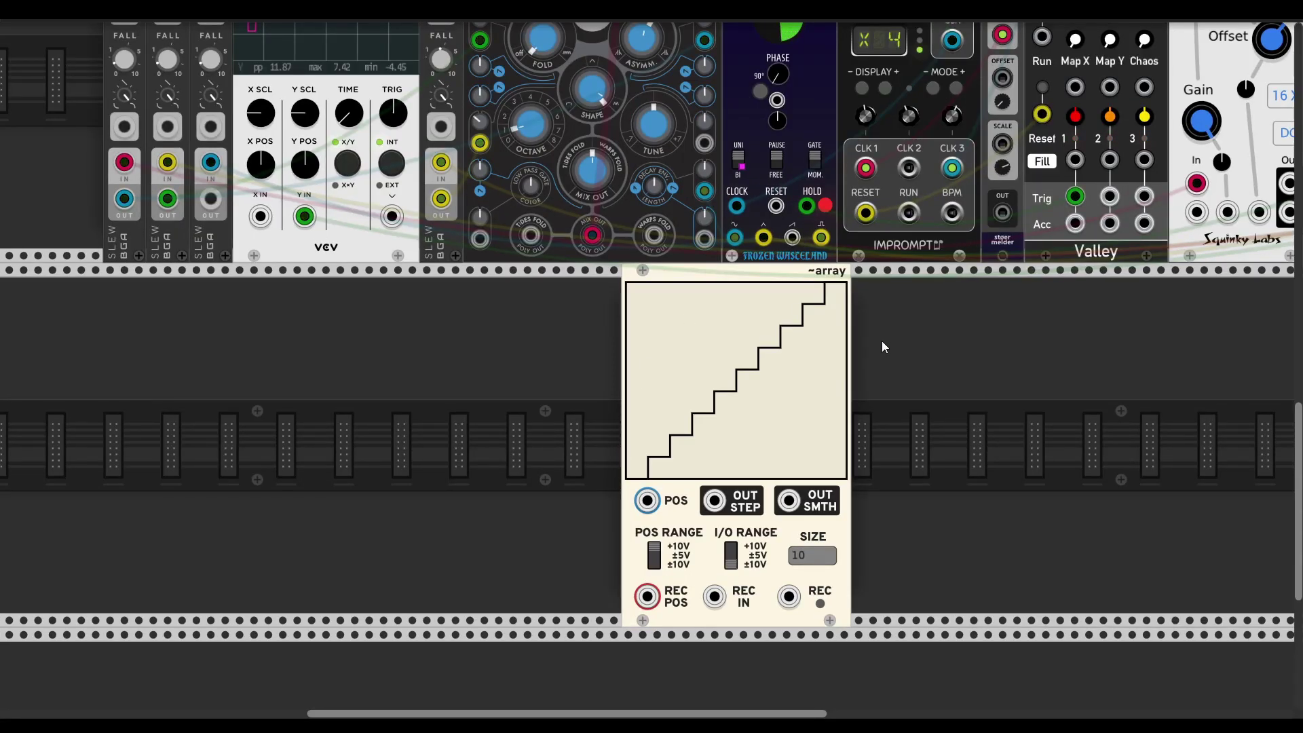
pyautogui.scroll(3, 814, 271)
pyautogui.scroll(1, 756, 160)
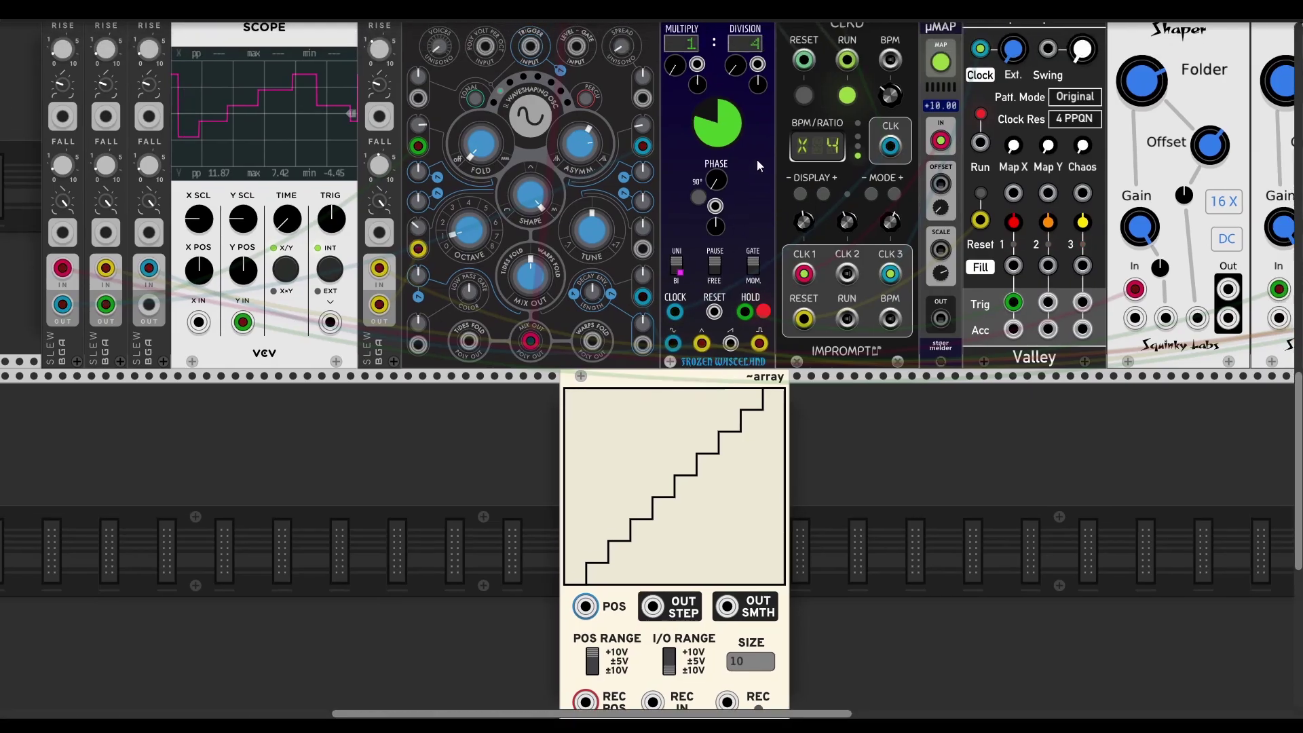
# Step: Set the ~array's position range to ±5V and patch the BPM LFO's sawtooth output into its POS input
pyautogui.scroll(-2, 844, 367)
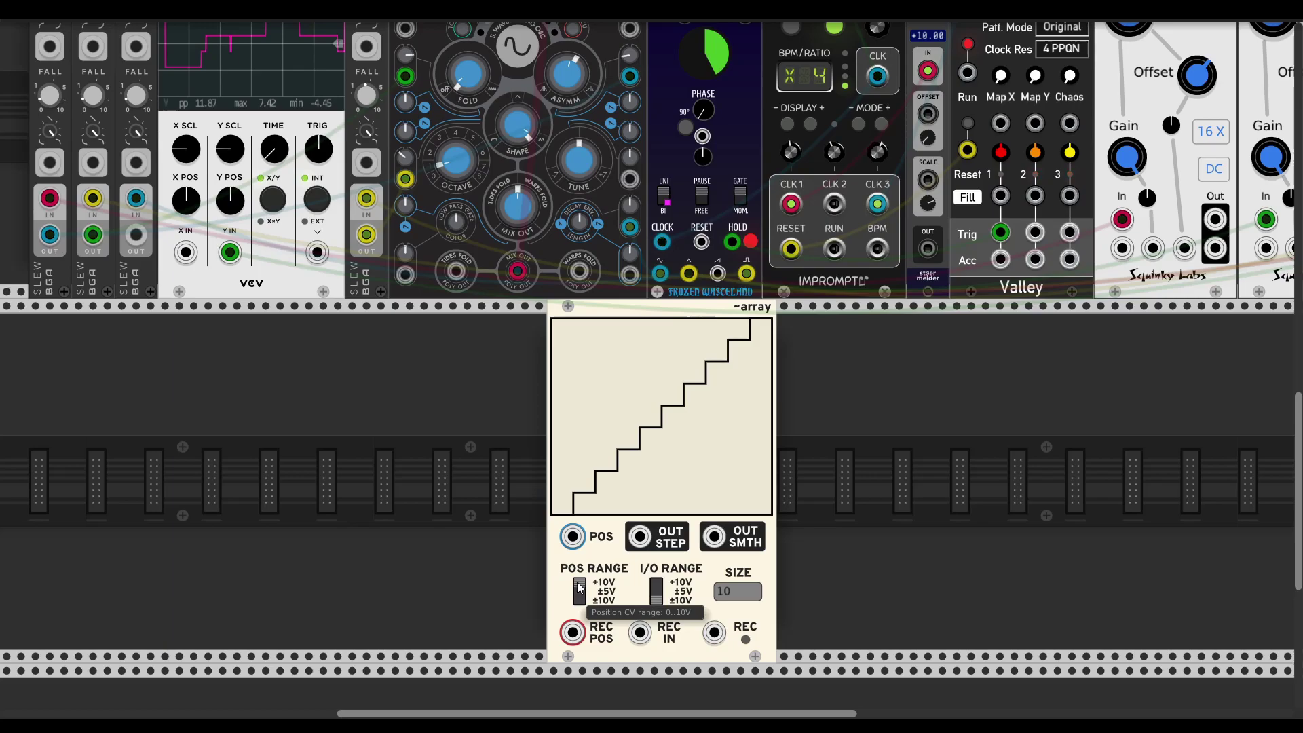
pyautogui.rightClick(731, 309)
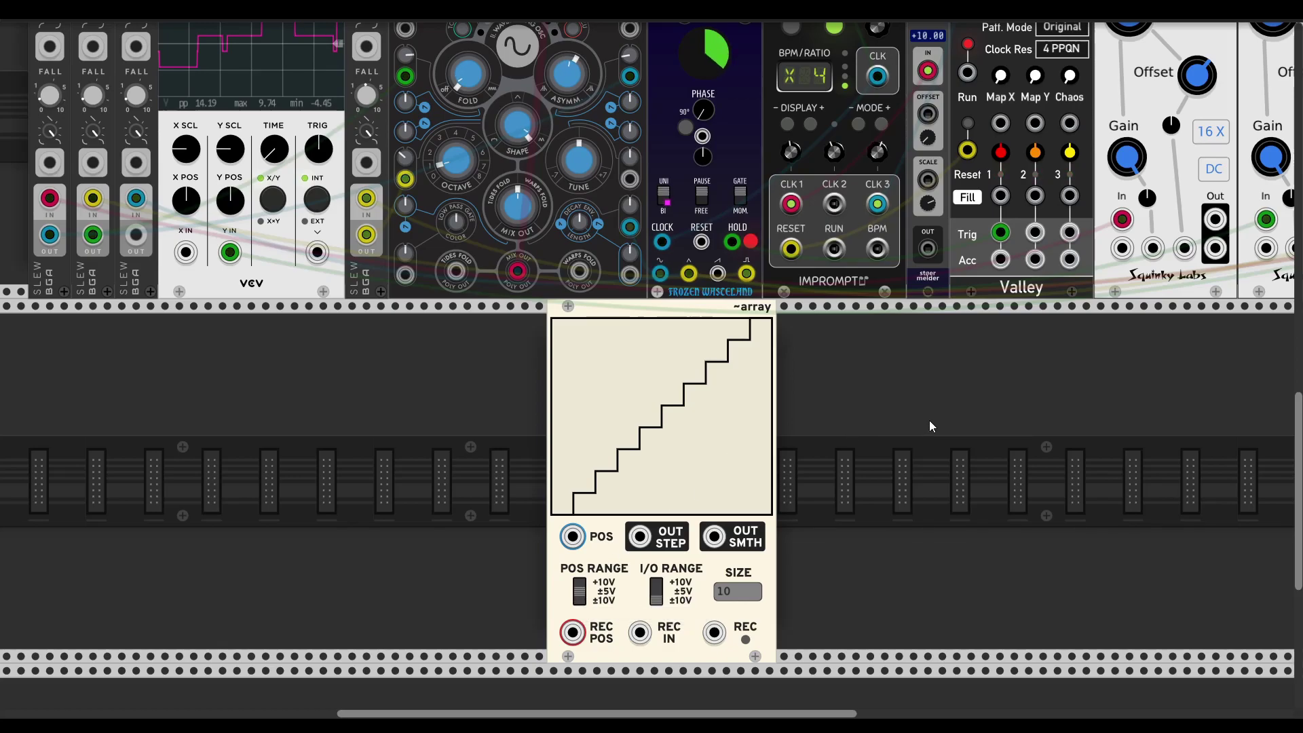
pyautogui.scroll(1, 931, 420)
pyautogui.moveTo(574, 539); pyautogui.dragTo(719, 276)
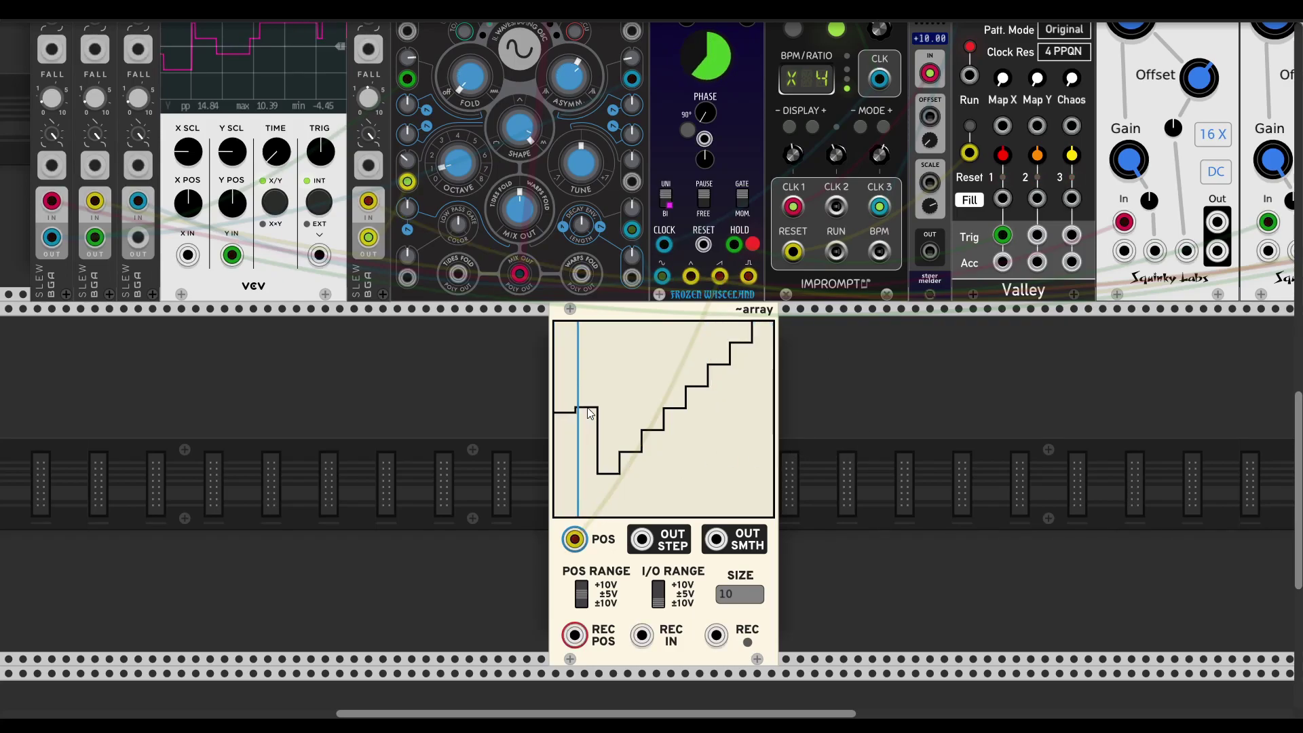
# Step: Draw a new stepped curve across the 10-step array
pyautogui.moveTo(674, 443); pyautogui.dragTo(599, 422)
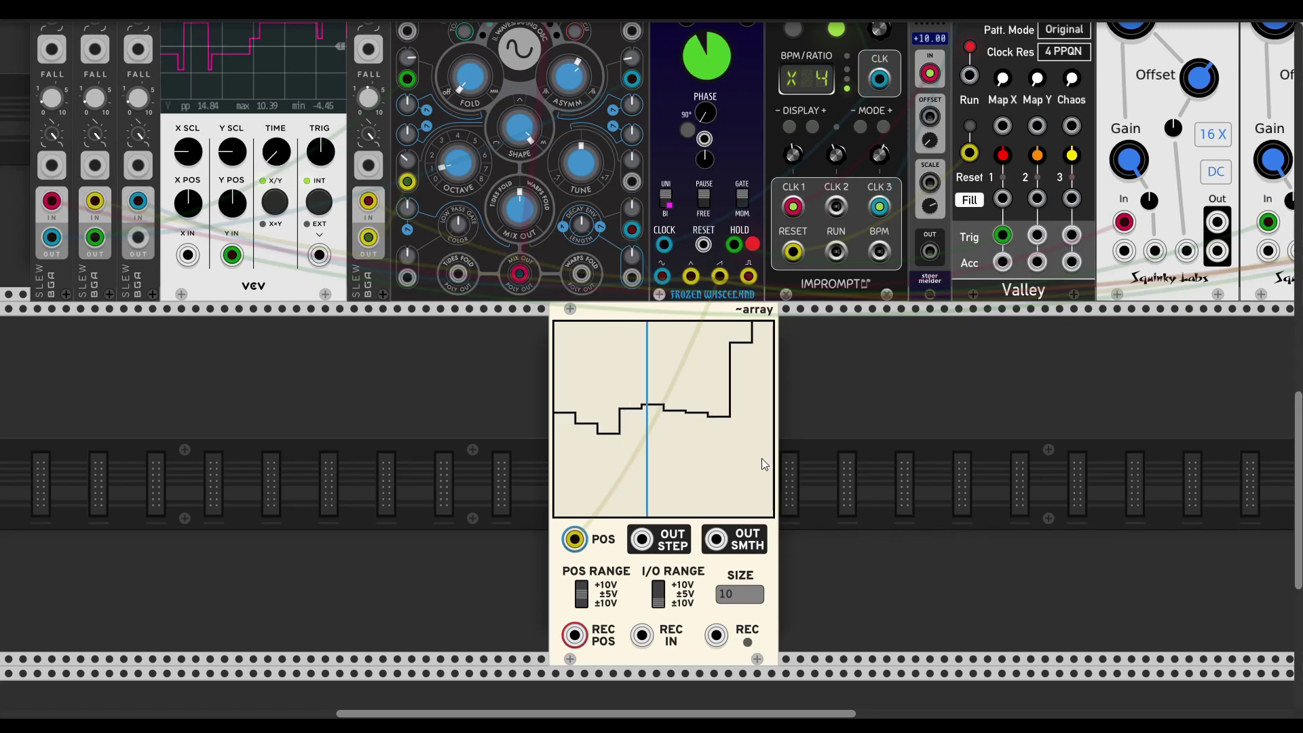
pyautogui.click(741, 431)
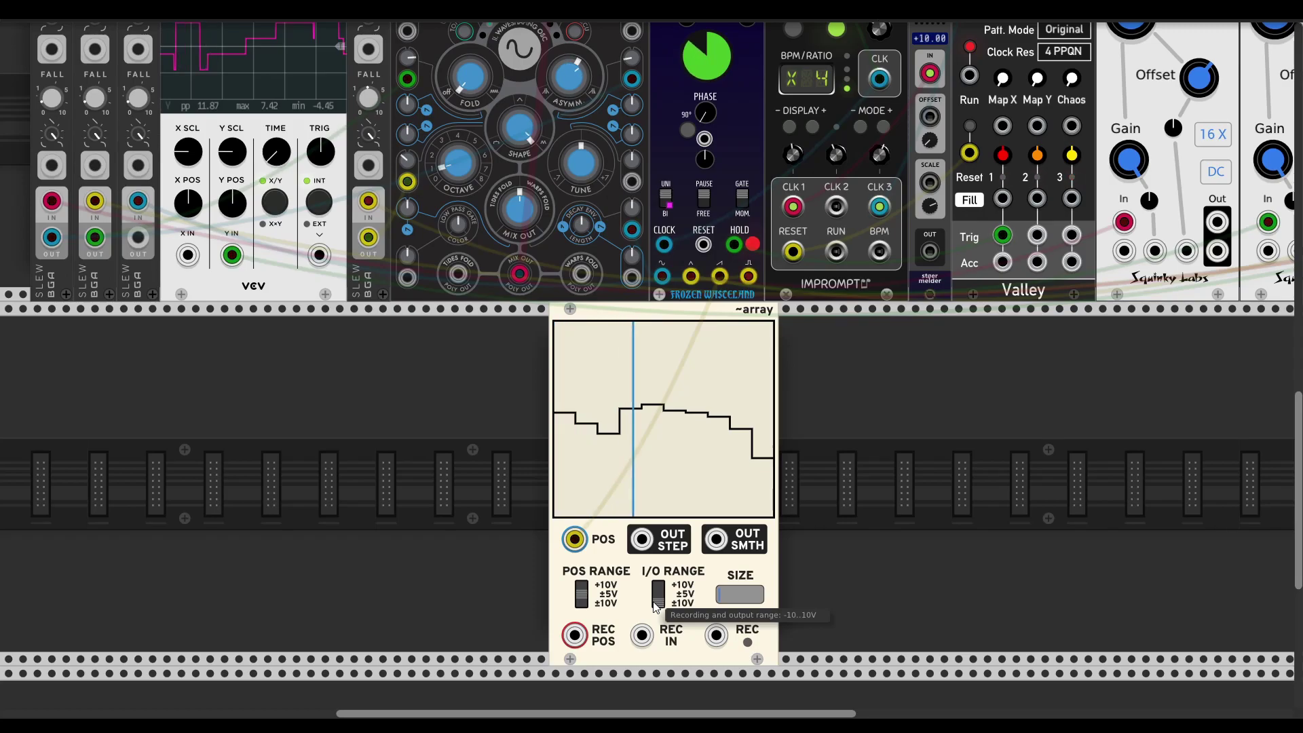
# Step: Set the array's size to 4000 and draw a freehand curve across it
pyautogui.write('4000')
pyautogui.press('Return')
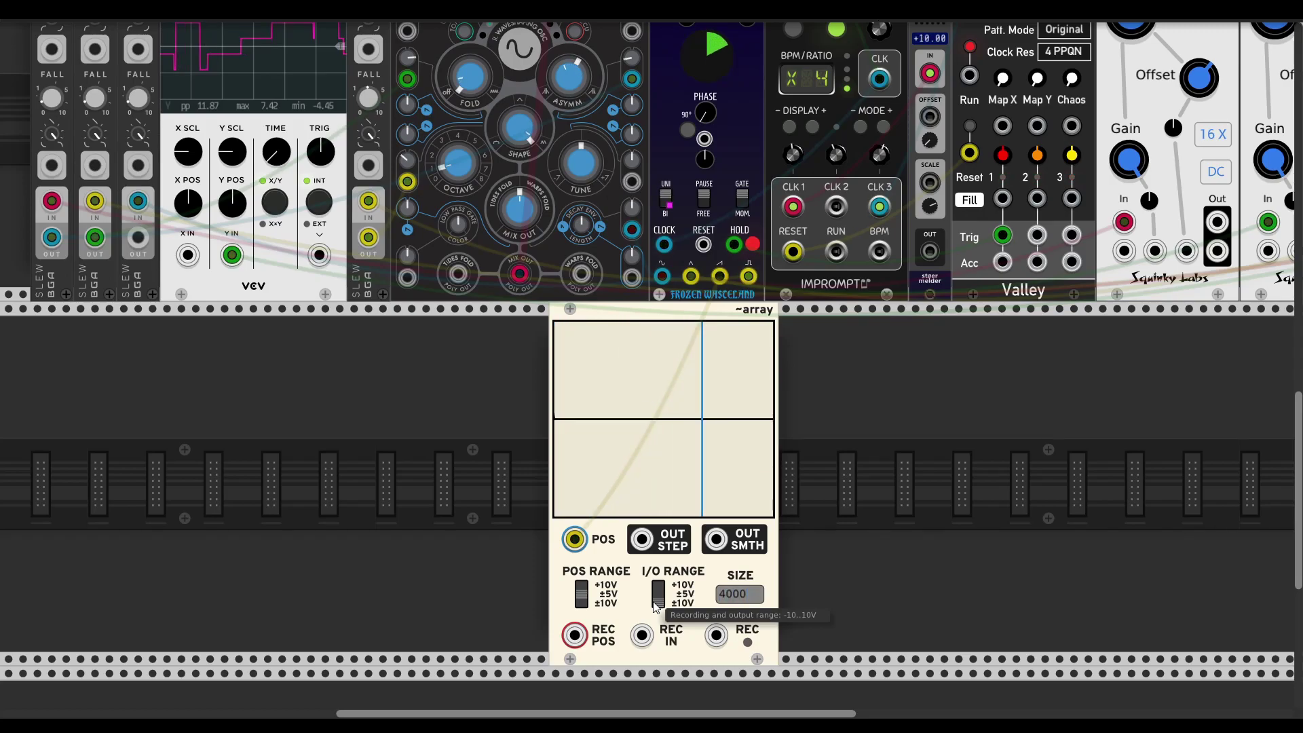
pyautogui.moveTo(580, 369)
pyautogui.mouseDown()
pyautogui.moveTo(646, 376)
pyautogui.moveTo(785, 464)
pyautogui.moveTo(597, 445)
pyautogui.moveTo(563, 385)
pyautogui.mouseUp()
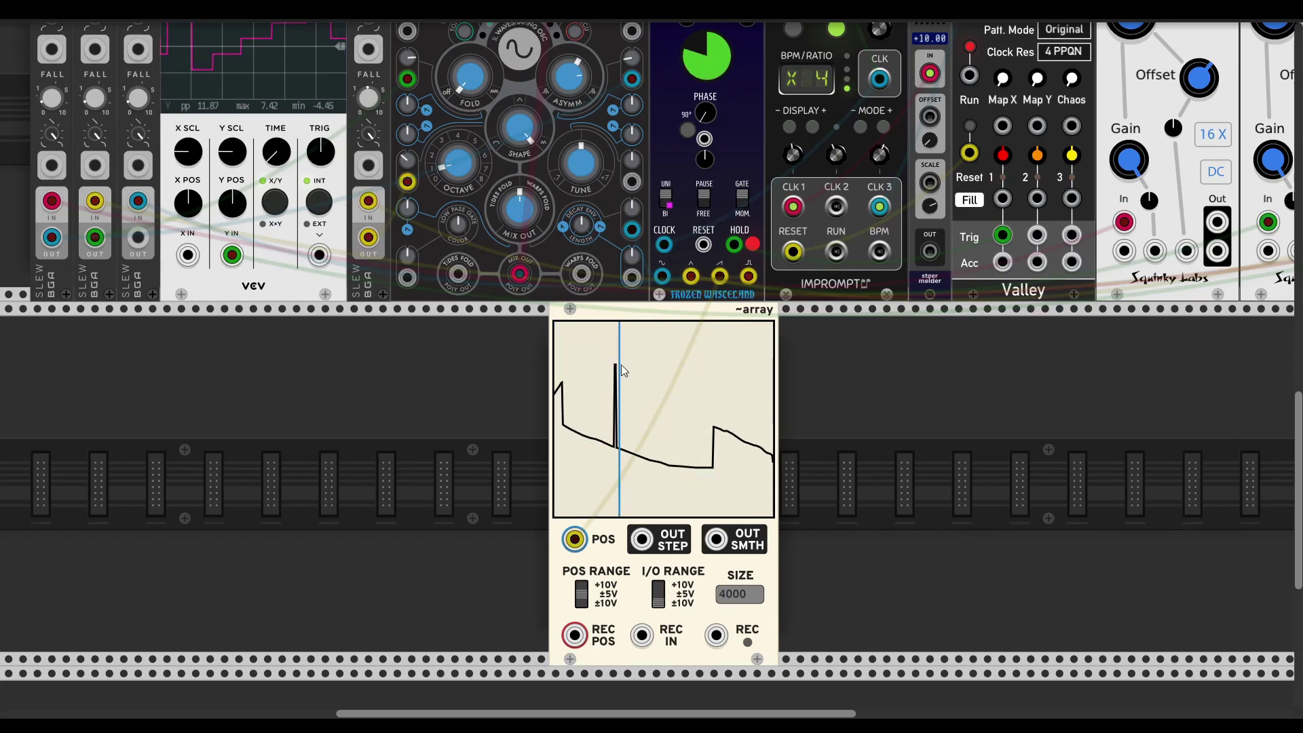
pyautogui.moveTo(623, 463)
pyautogui.mouseDown()
pyautogui.moveTo(584, 372)
pyautogui.moveTo(652, 379)
pyautogui.moveTo(713, 462)
pyautogui.moveTo(774, 461)
pyautogui.mouseUp()
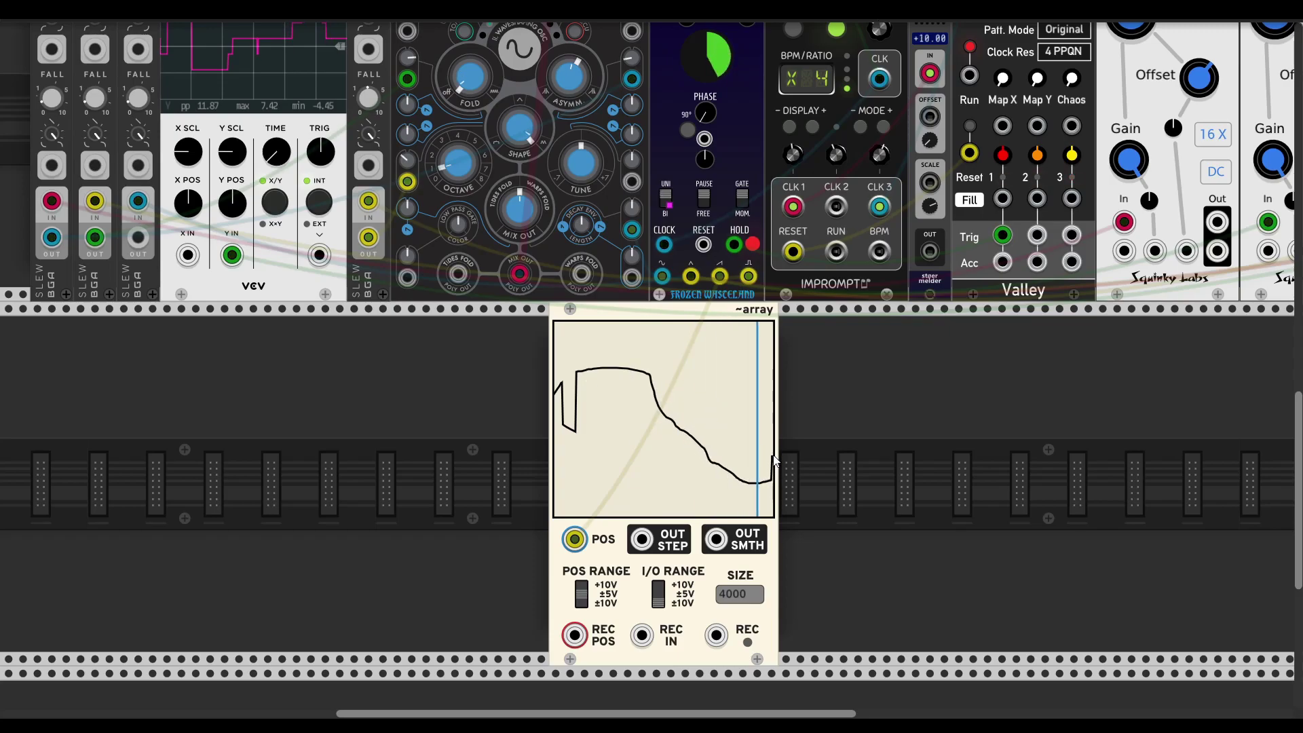
# Step: Redraw the start of the ~array curve and patch OUT SMTH into Palette's timbre CV input and the Scope's X IN
pyautogui.moveTo(582, 371); pyautogui.dragTo(555, 390)
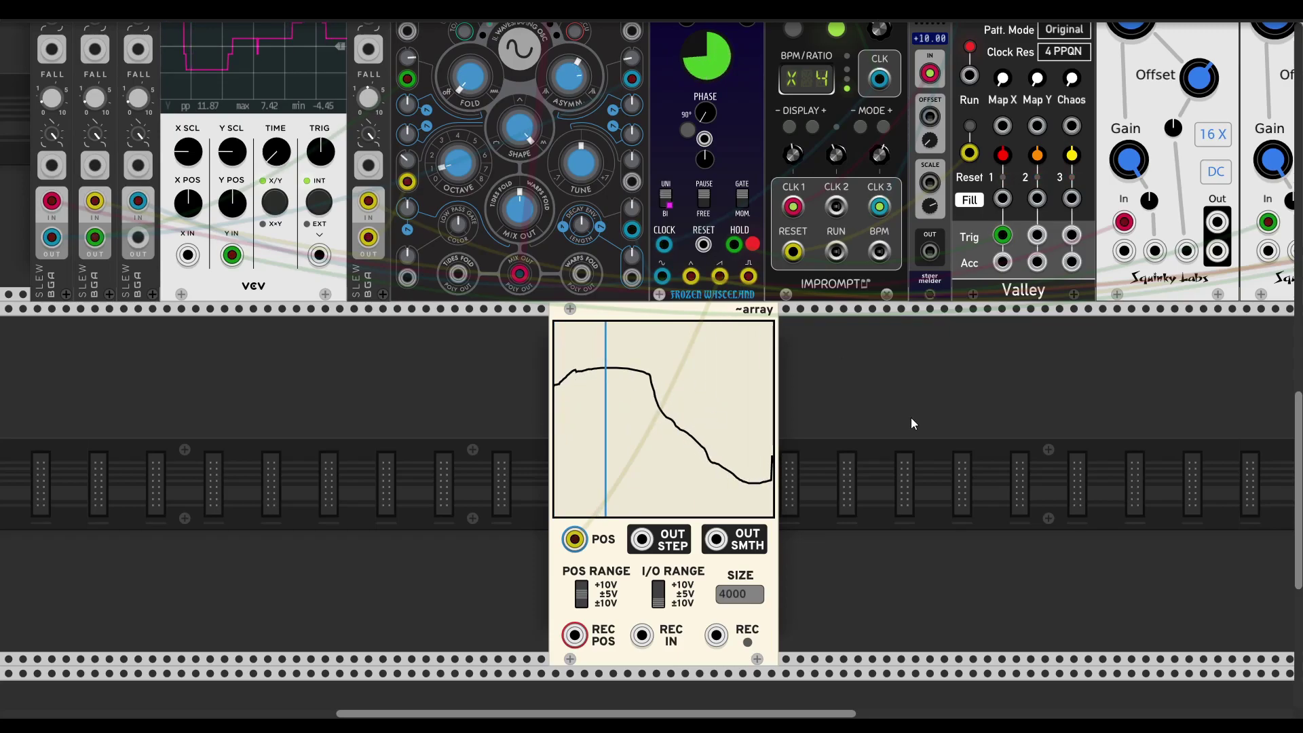
pyautogui.scroll(3, 914, 419)
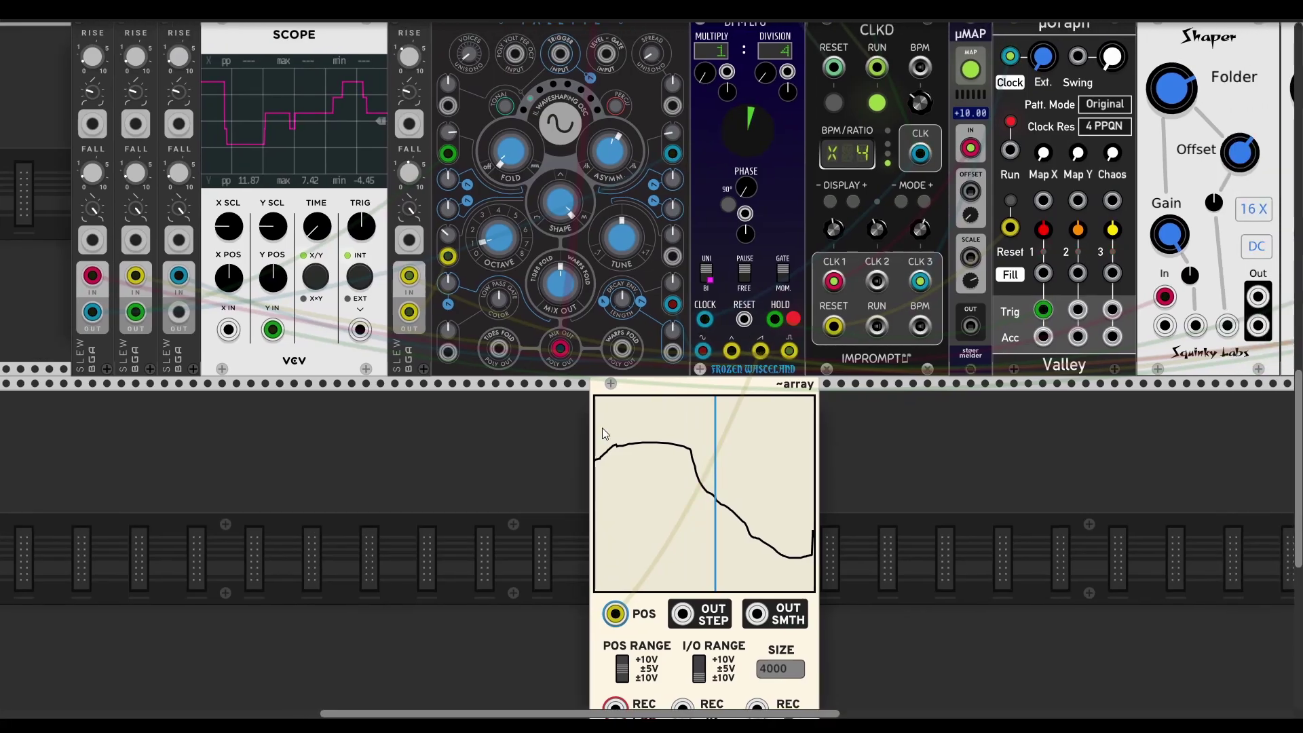
pyautogui.rightClick(448, 154)
pyautogui.moveTo(448, 154); pyautogui.dragTo(775, 613)
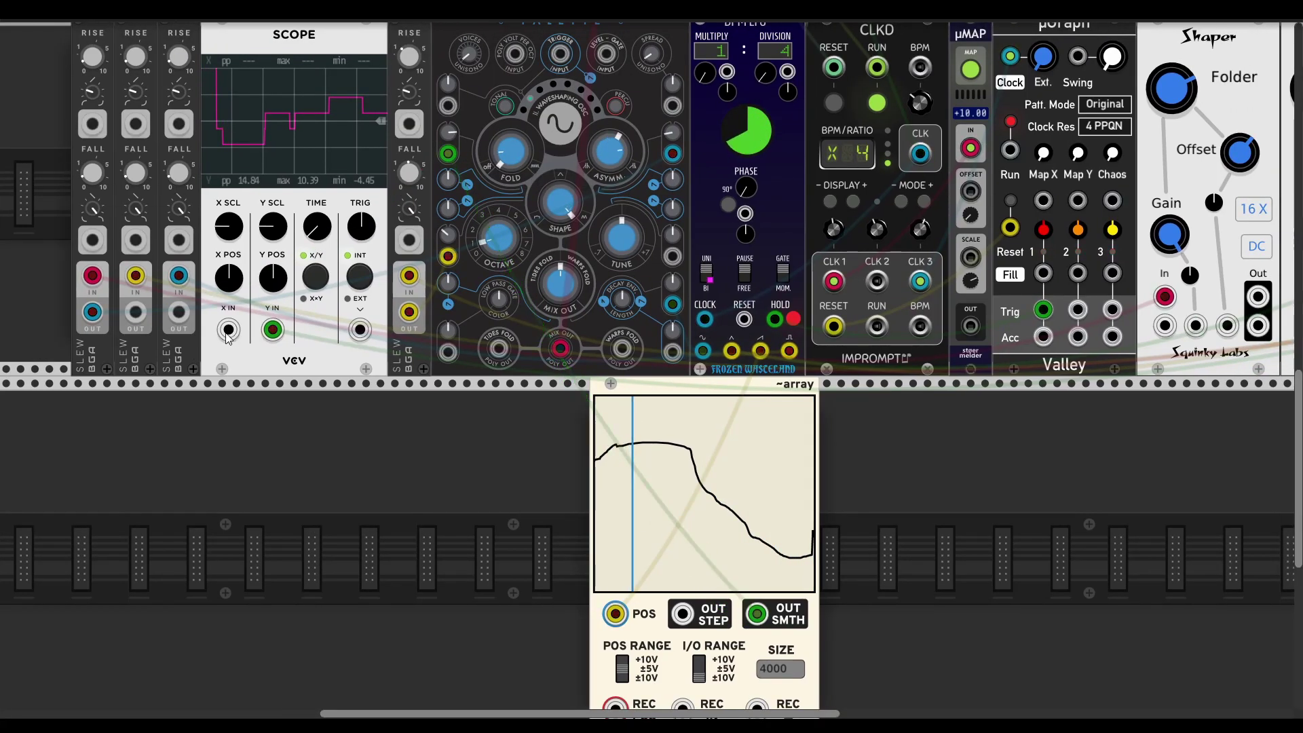
pyautogui.moveTo(227, 333); pyautogui.dragTo(774, 613)
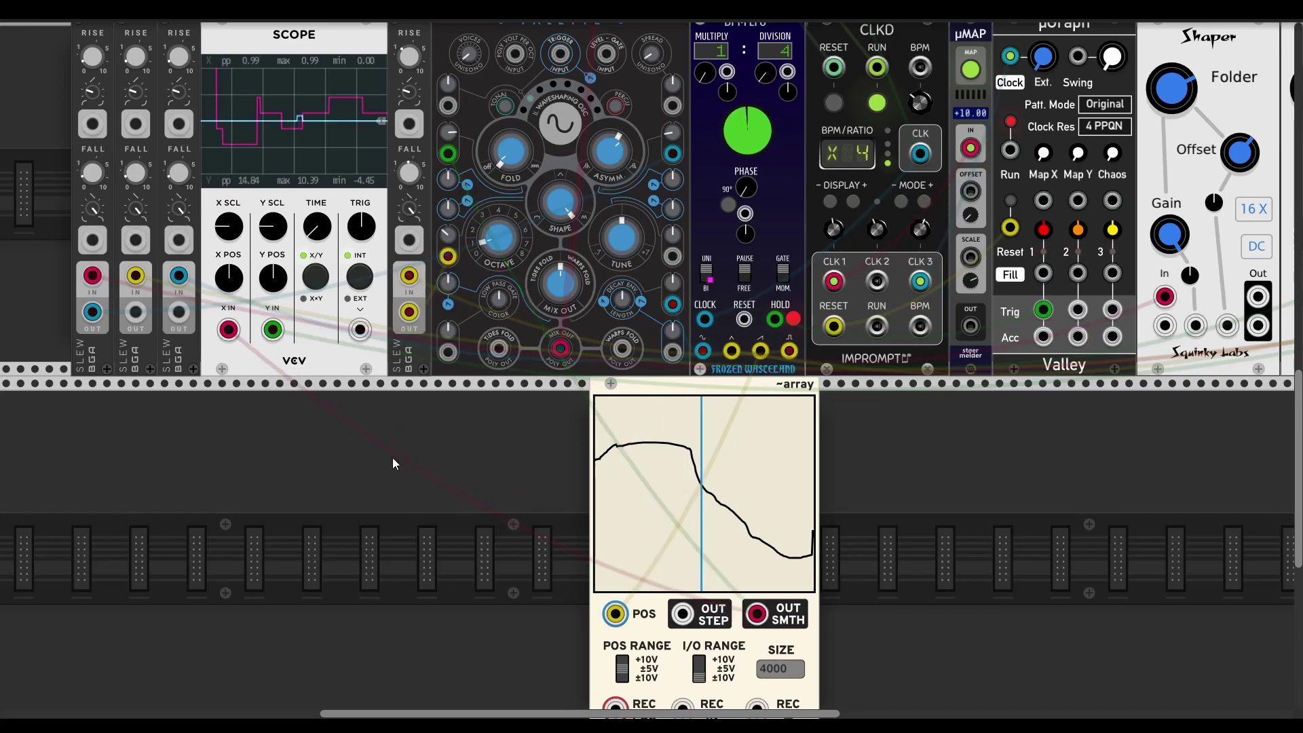
# Step: Set the BPM LFO's division to 1
pyautogui.hscroll(-3, 367, 459)
pyautogui.scroll(1, 366, 459)
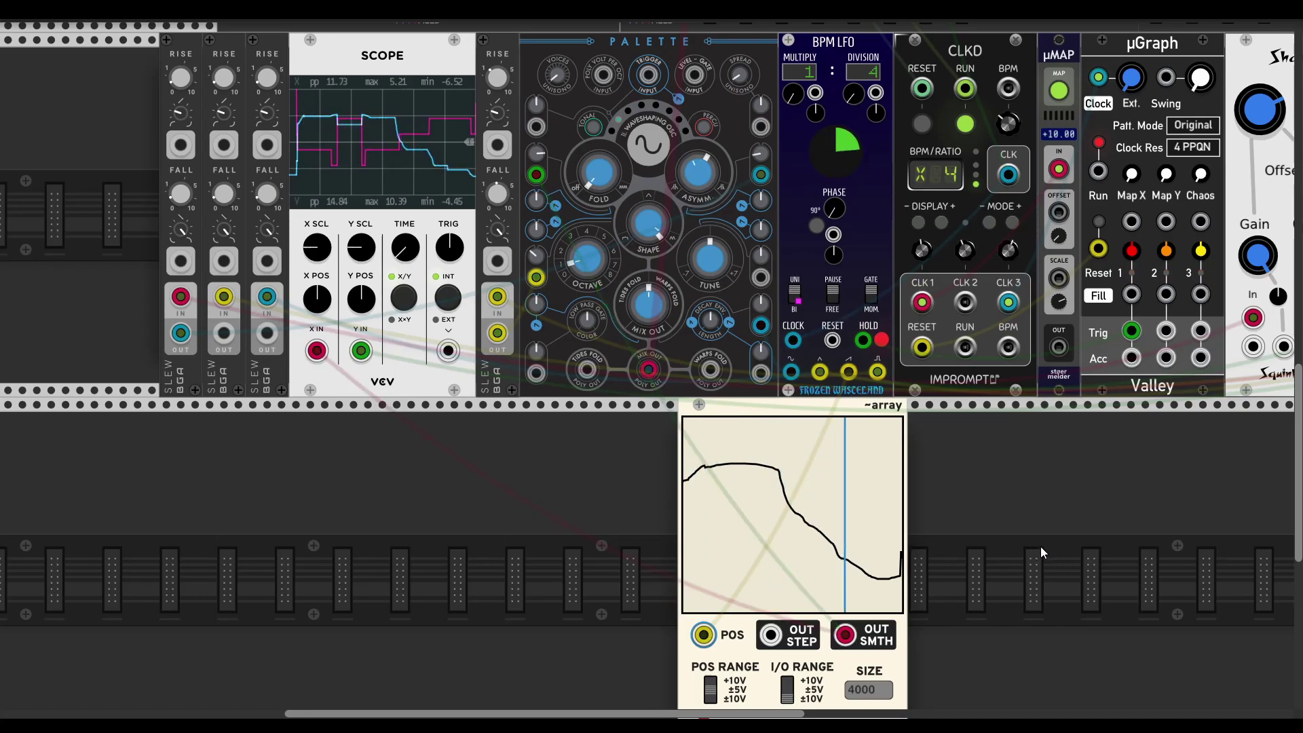
pyautogui.scroll(1, 1040, 546)
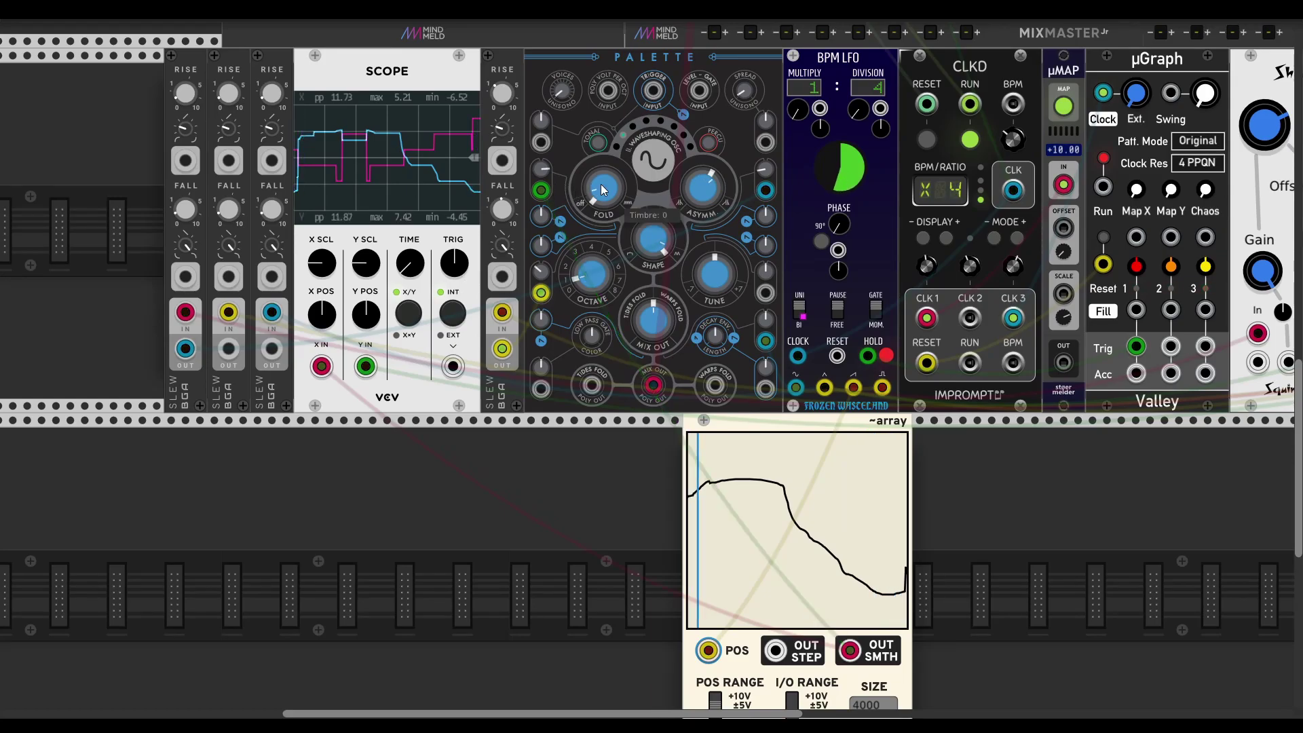
pyautogui.moveTo(858, 108); pyautogui.dragTo(859, 136)
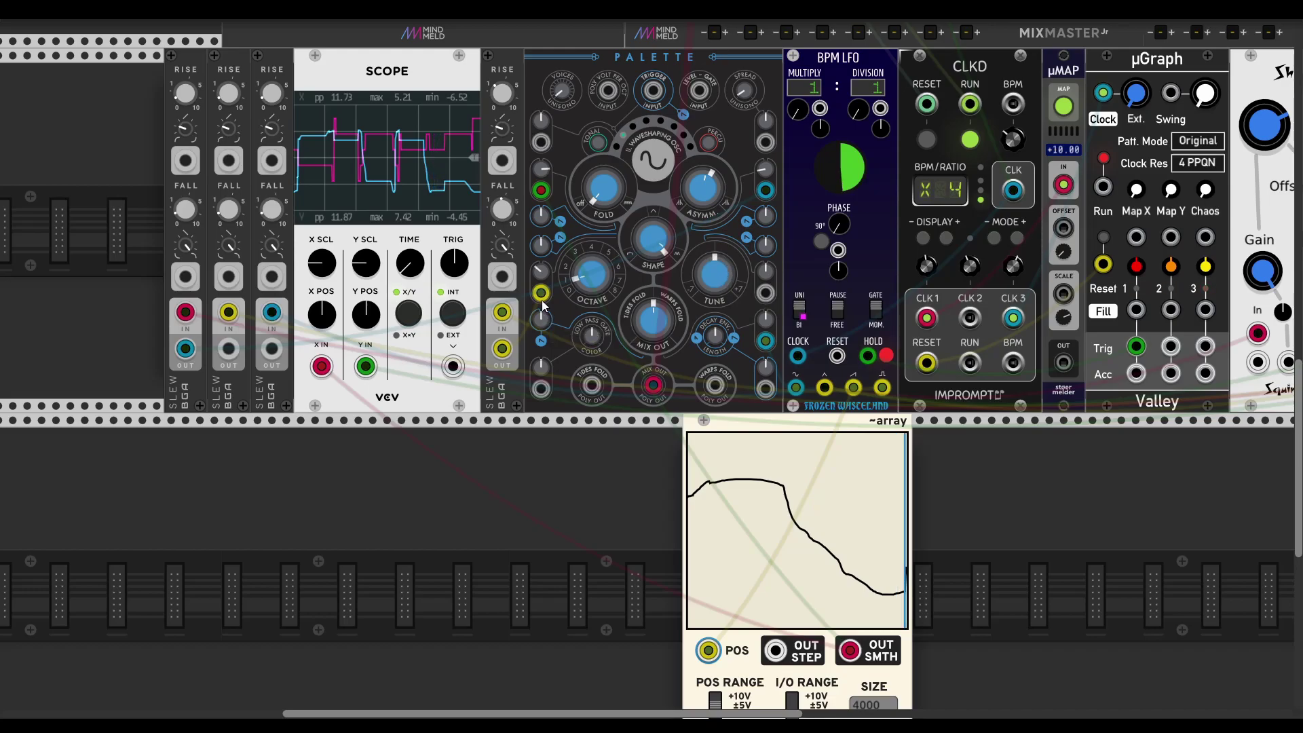
# Step: Patch the ~array's OUT SMTH into Palette's harmonics input with Harmonics CV at 0.523, and switch Palette to the Two Operator FM model
pyautogui.moveTo(542, 292); pyautogui.dragTo(849, 561)
pyautogui.scroll(3, 630, 430)
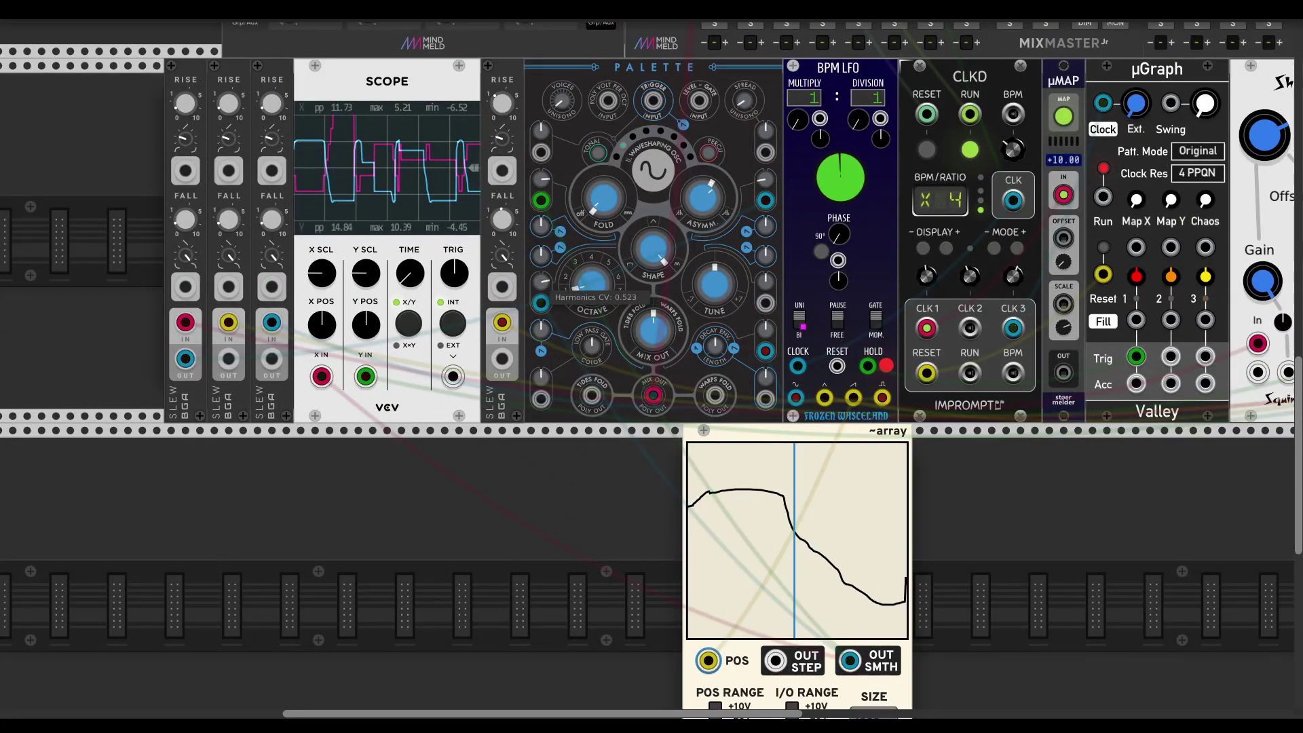
pyautogui.click(633, 140)
# Step: Raise Palette's MOD amount and lower the mixer's track 1 fader to about the level of the neighbouring faders
pyautogui.scroll(7, 687, 262)
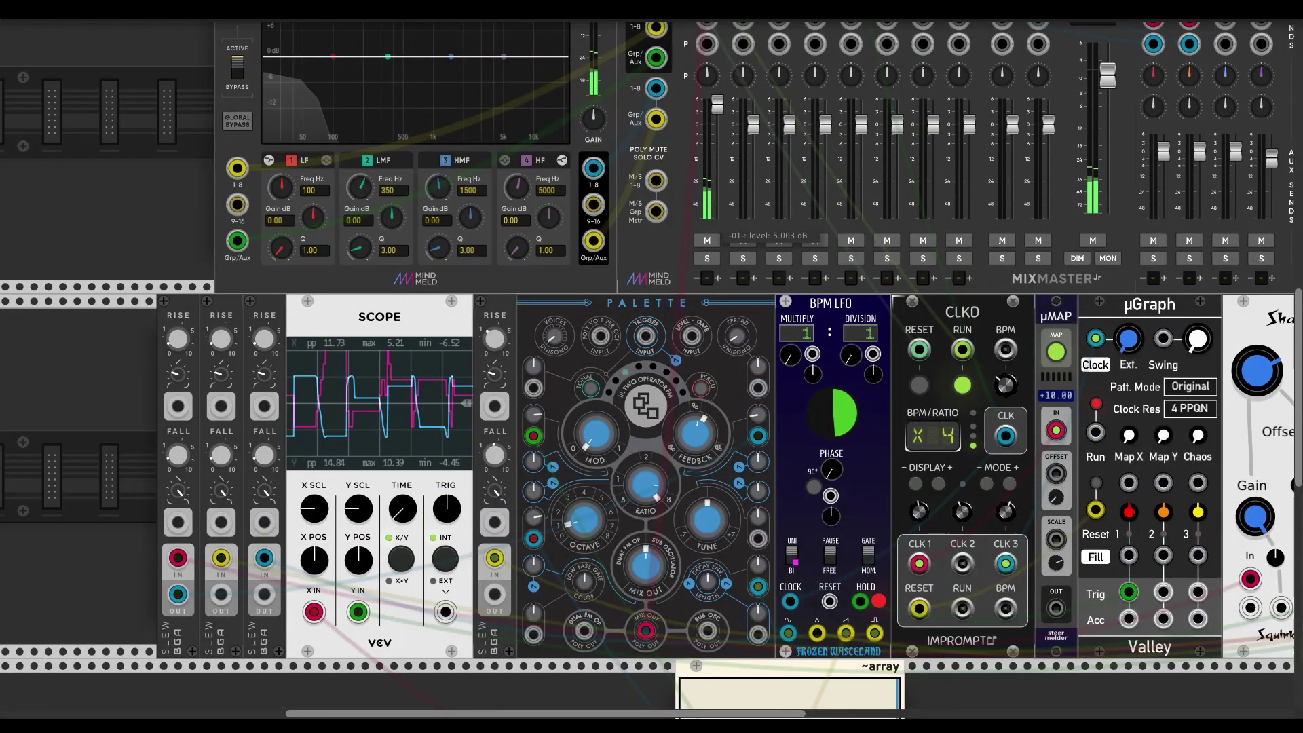
pyautogui.scroll(-2, 677, 273)
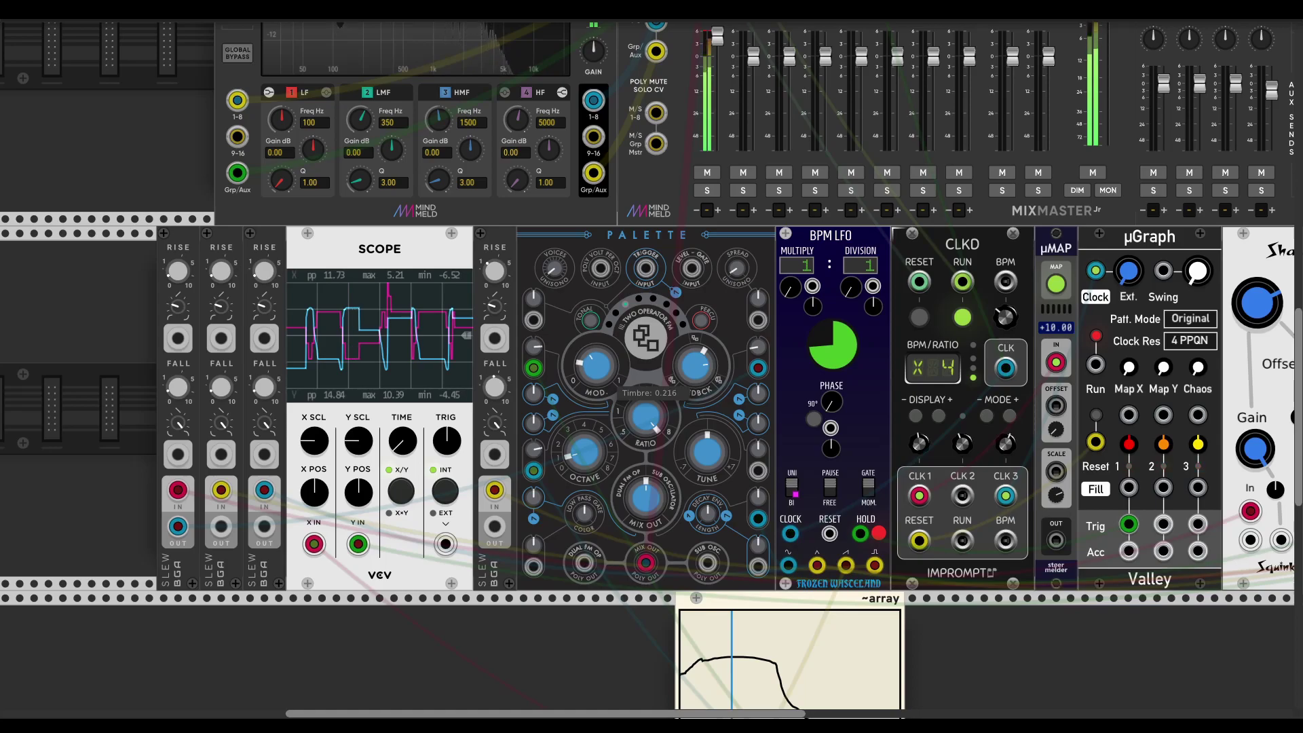
pyautogui.moveTo(611, 381); pyautogui.dragTo(612, 267)
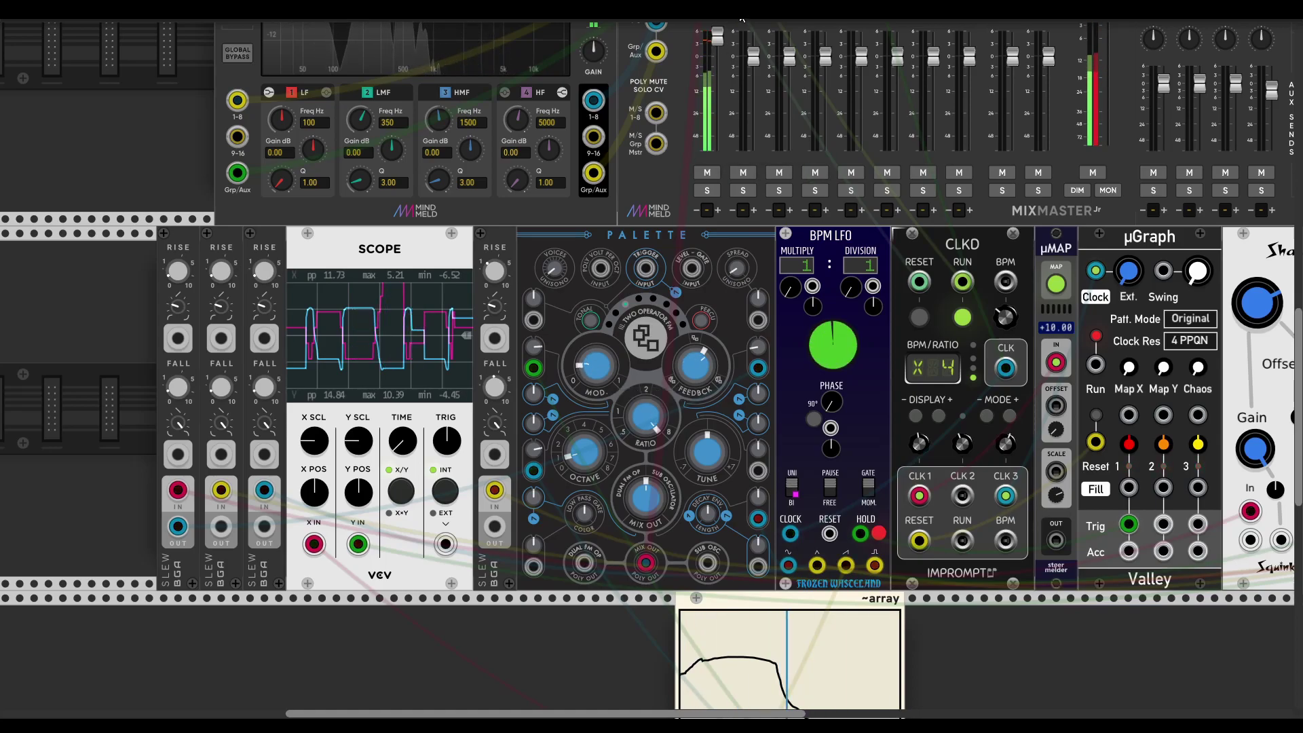
pyautogui.moveTo(717, 36); pyautogui.dragTo(717, 59)
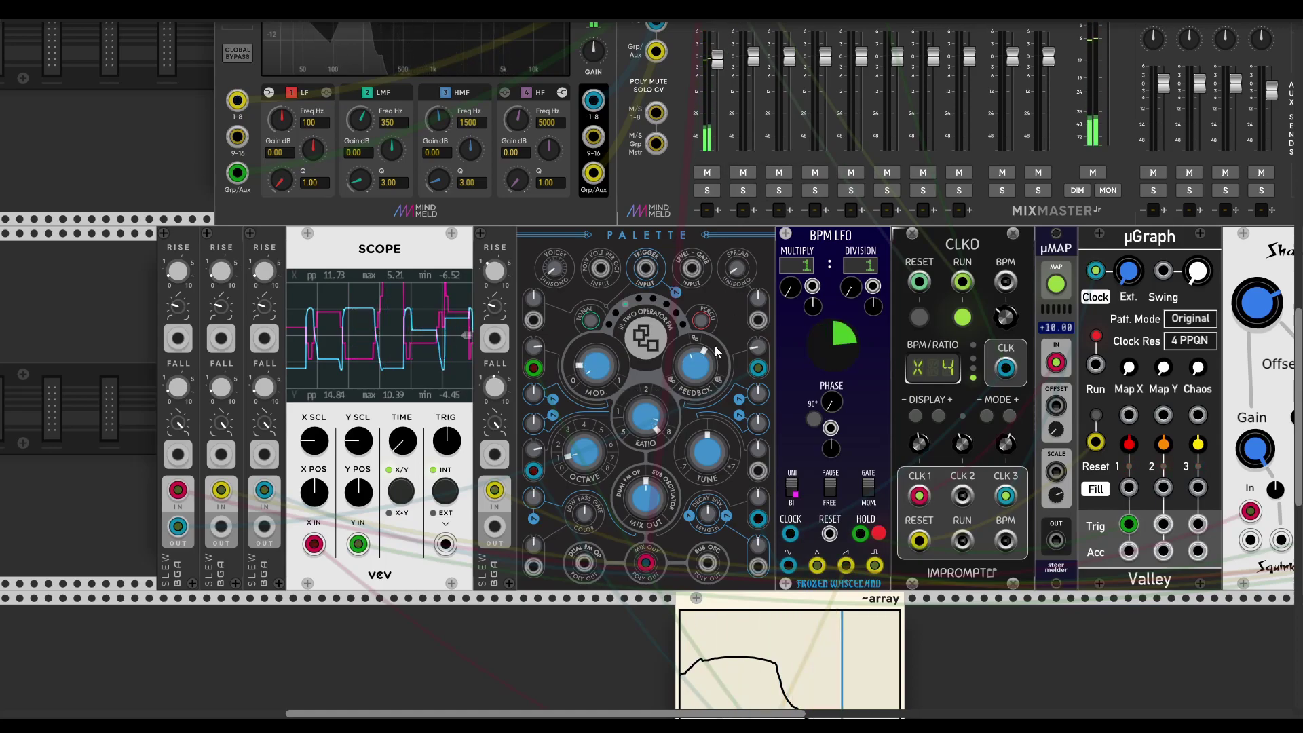
# Step: Set Palette's FEEDBCK (Morph) amount to about 0.74
pyautogui.moveTo(707, 380); pyautogui.dragTo(707, 306)
pyautogui.hscroll(2, 707, 407)
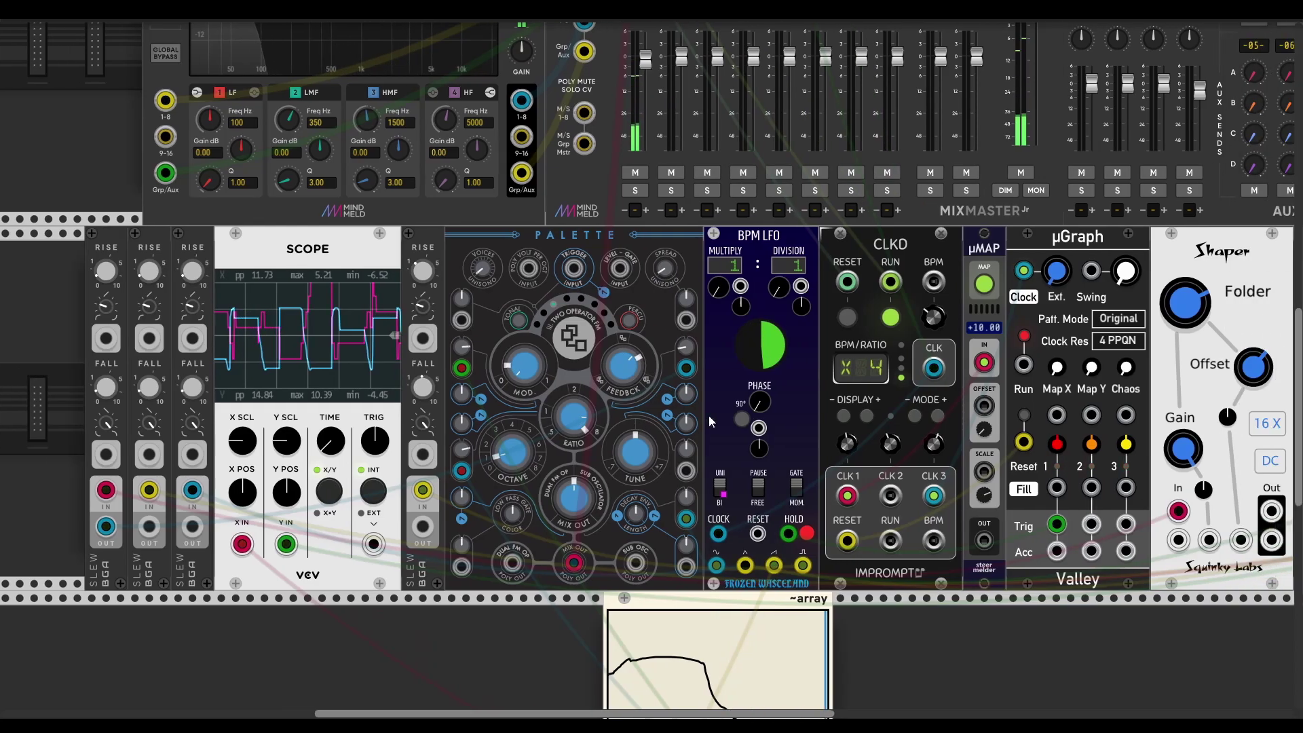
pyautogui.moveTo(630, 375); pyautogui.dragTo(630, 359)
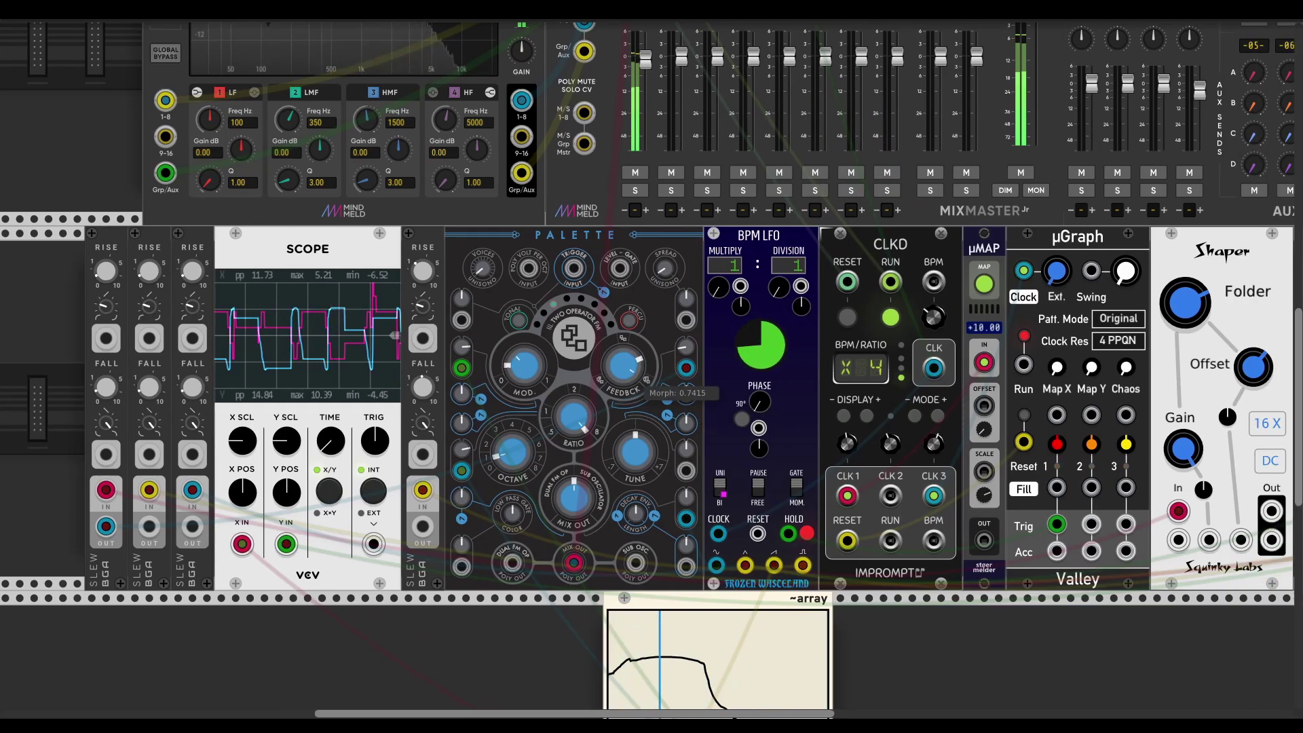
# Step: Raise track 1's AUXB send on the AuxSpander and adjust the Chronoblob's right delay time CV amount
pyautogui.scroll(10, 690, 410)
pyautogui.hscroll(4, 690, 410)
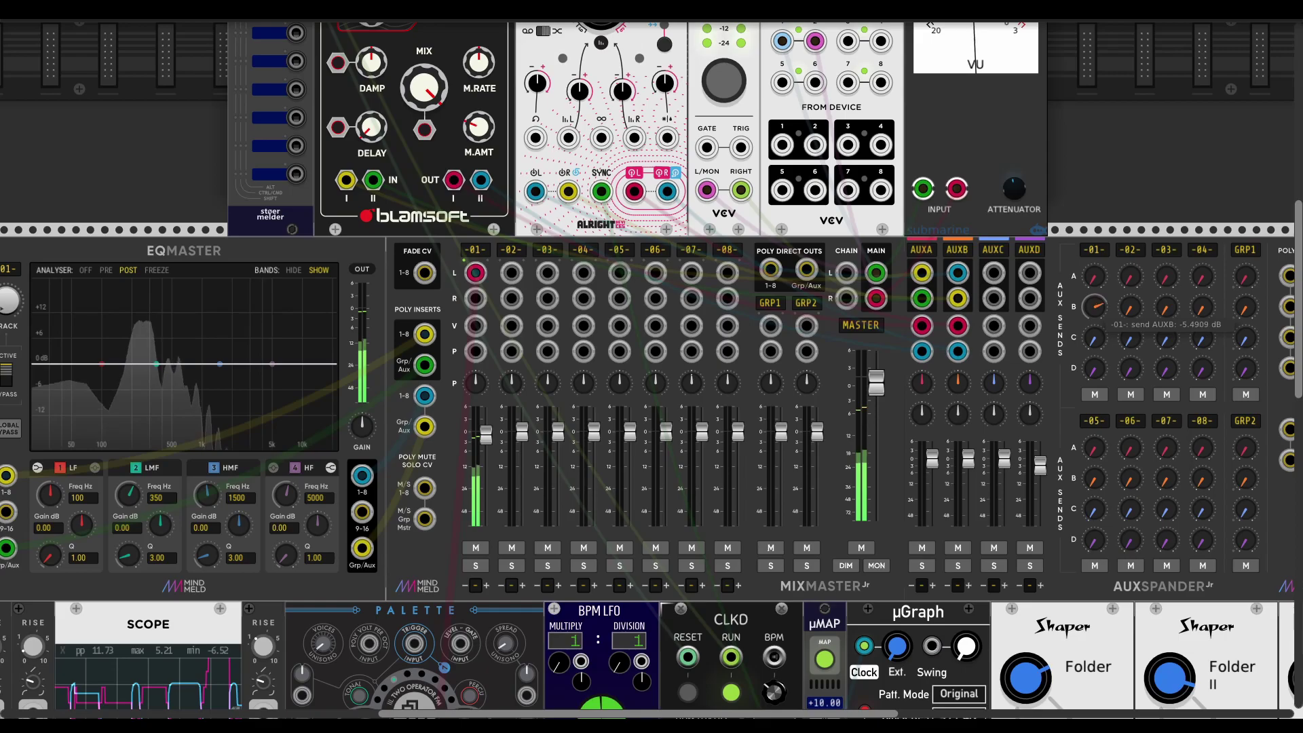
pyautogui.scroll(3, 772, 430)
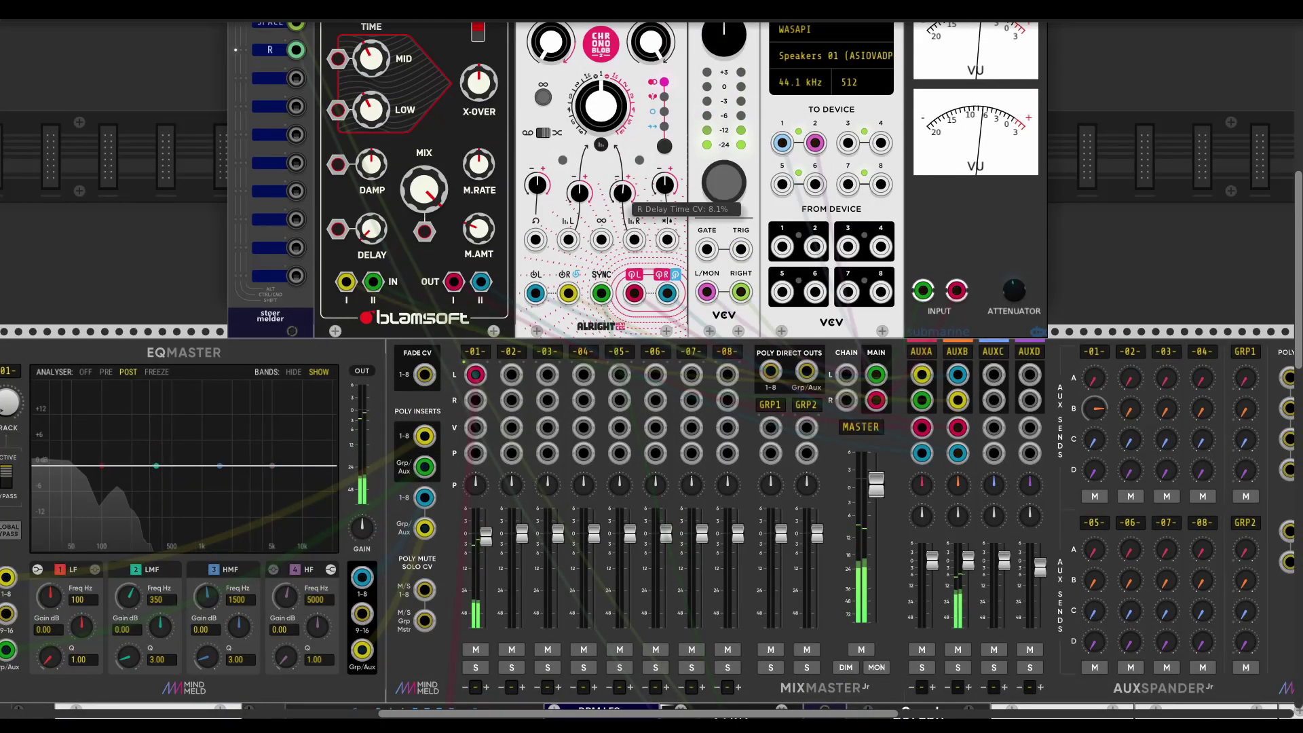
pyautogui.moveTo(617, 194); pyautogui.dragTo(617, 178)
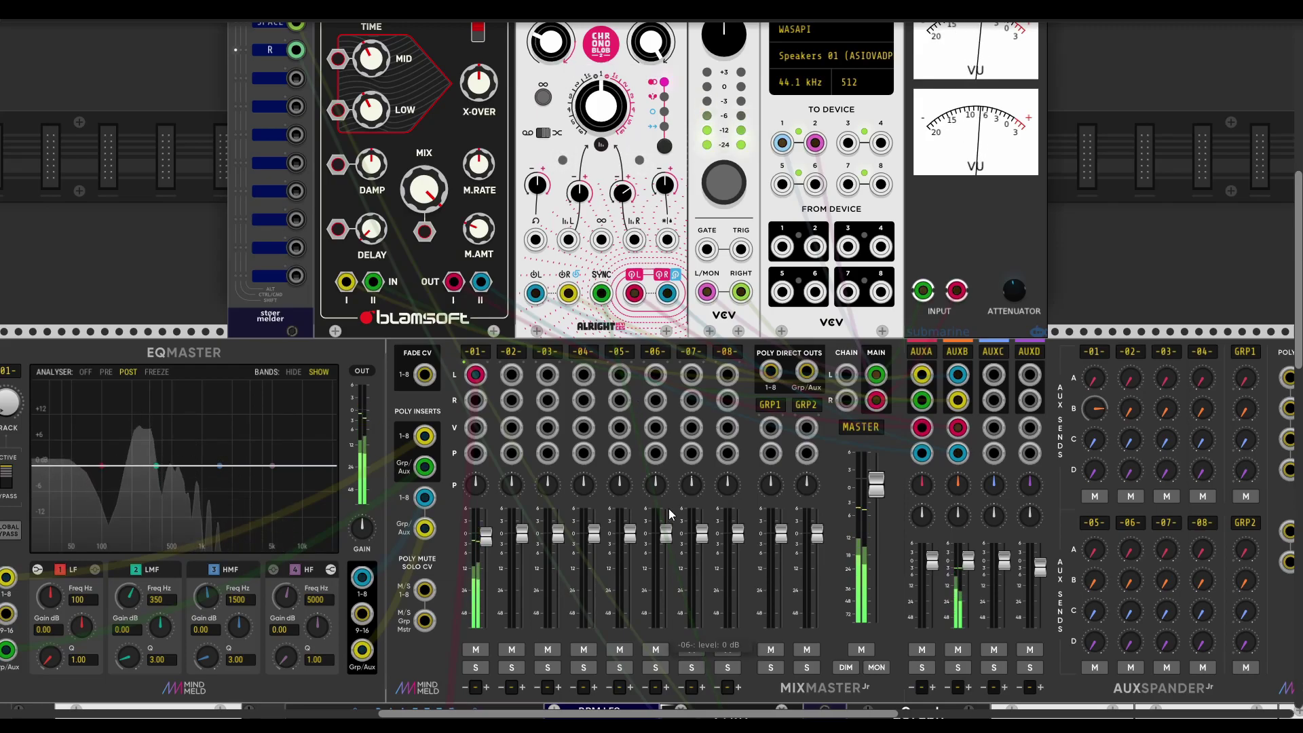
# Step: Set Palette's RATIO knob to its centre position and turn MIX OUT toward the Dual FM OP side
pyautogui.scroll(-8, 669, 508)
pyautogui.moveTo(682, 387)
pyautogui.mouseDown()
pyautogui.moveTo(682, 441)
pyautogui.moveTo(674, 366)
pyautogui.mouseUp()
pyautogui.moveTo(548, 401); pyautogui.dragTo(549, 416)
pyautogui.moveTo(664, 445); pyautogui.dragTo(664, 455)
pyautogui.hscroll(2, 768, 429)
pyautogui.scroll(2, 768, 429)
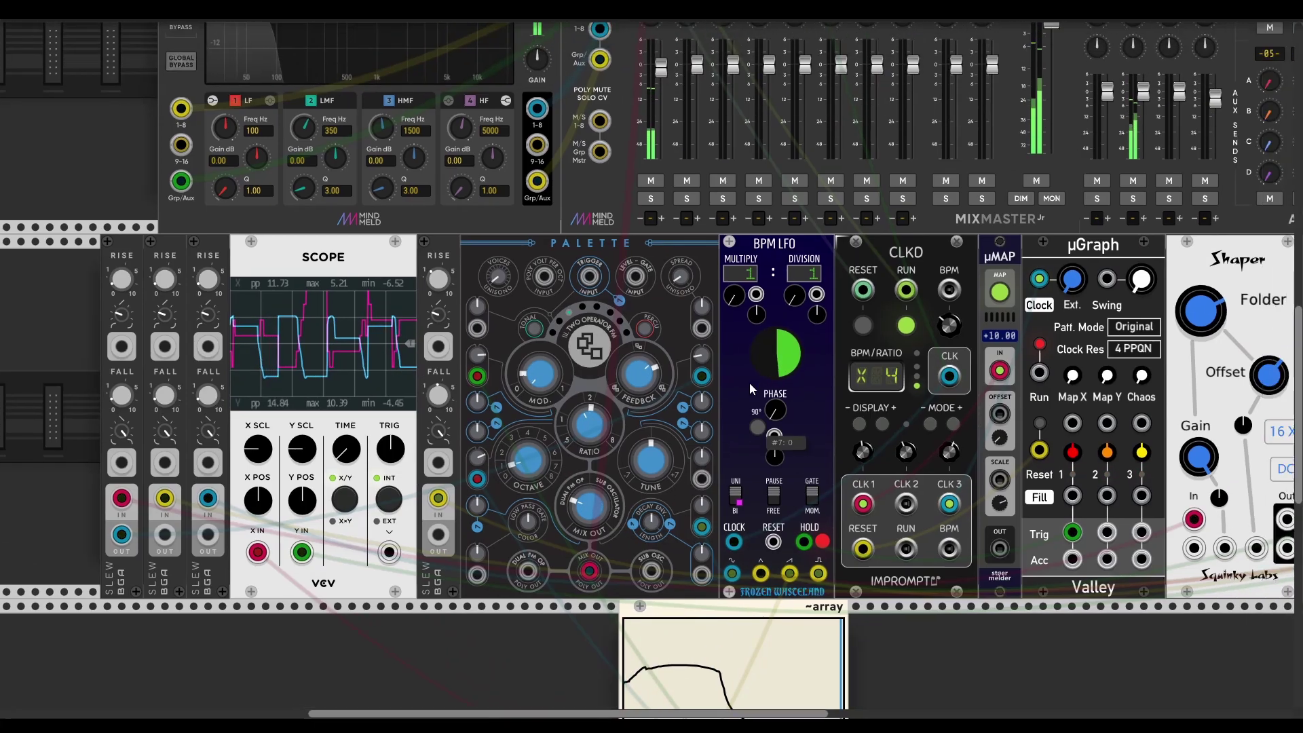
# Step: Set the Chronoblob's delay time to 188.2 ms and lower the mixer's track 1 fader
pyautogui.scroll(12, 699, 109)
pyautogui.hscroll(3, 699, 108)
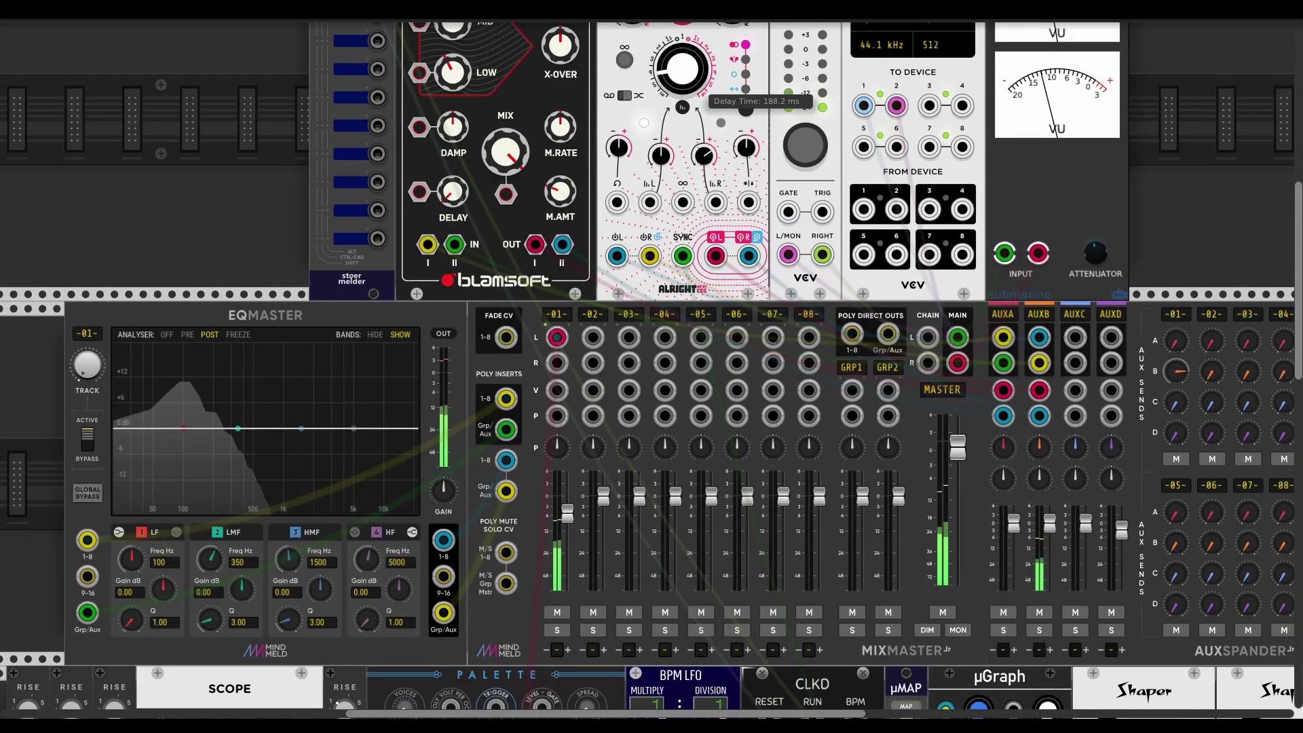
# Step: Set the BPM LFO's division to 3
pyautogui.scroll(-18, 707, 304)
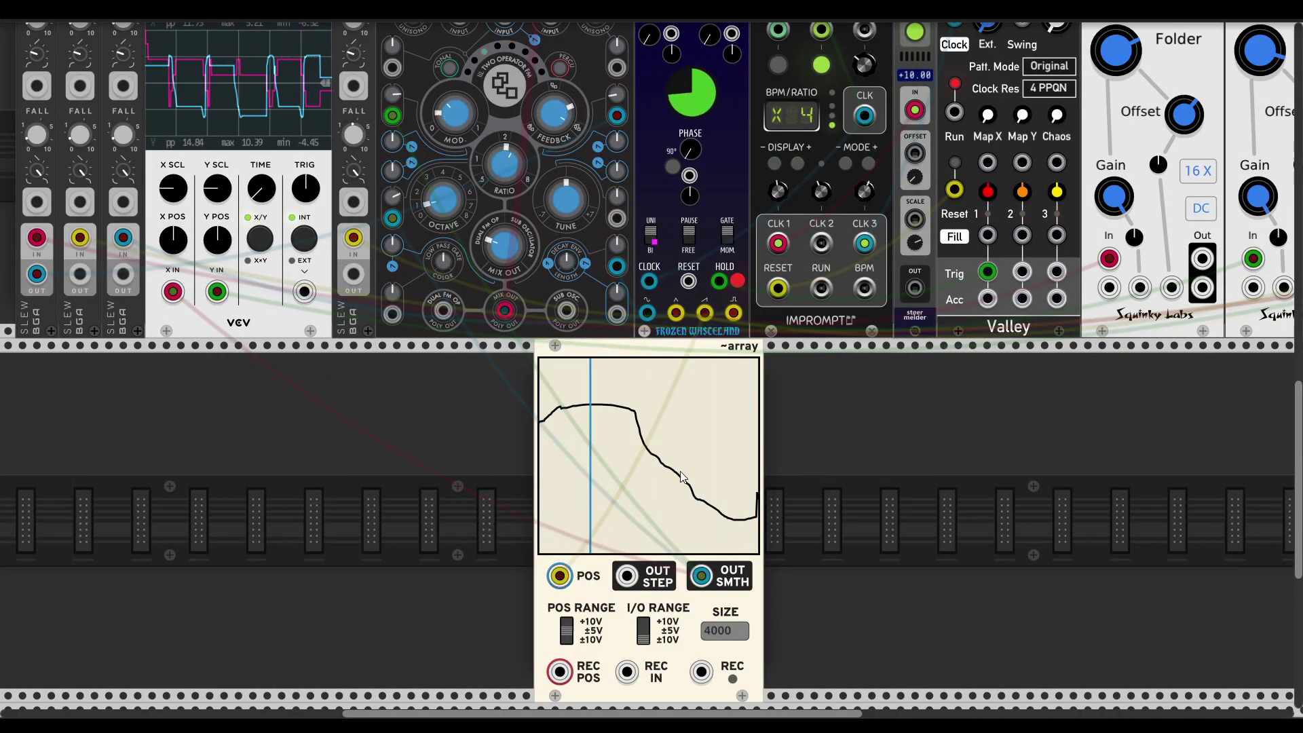
pyautogui.hscroll(1, 824, 410)
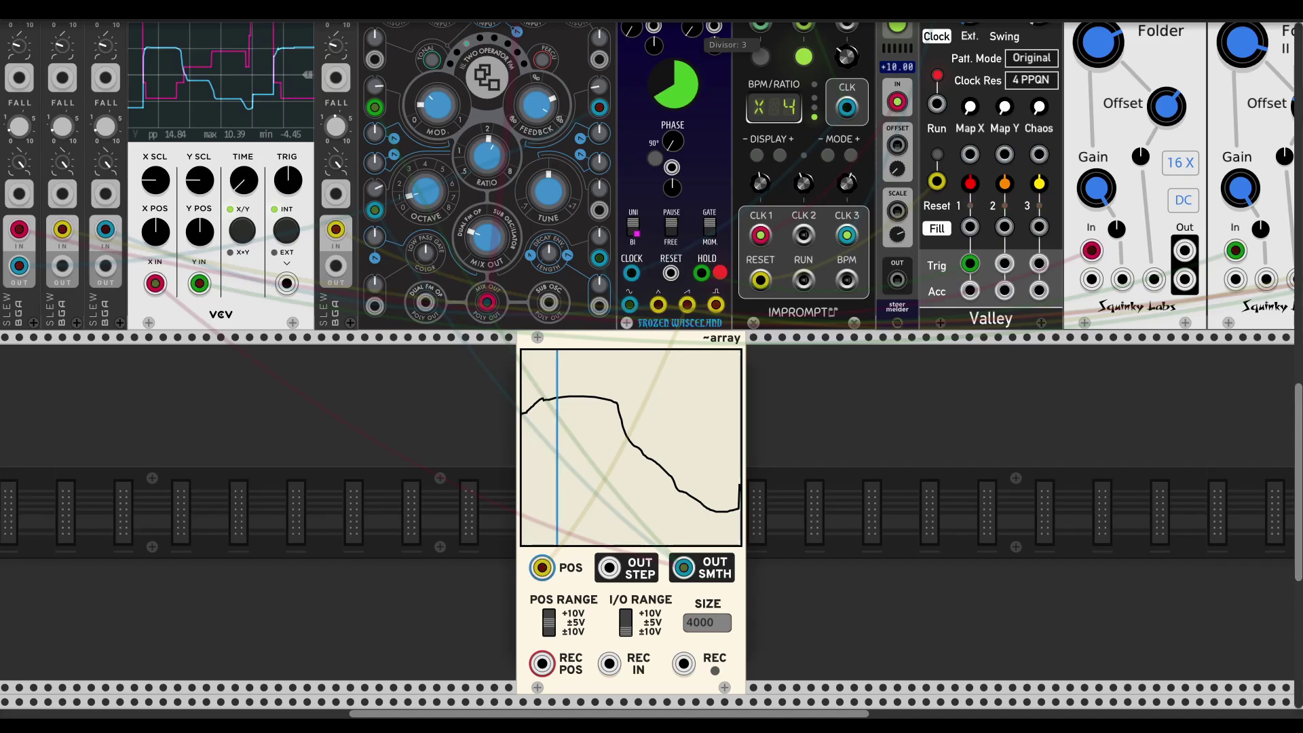
pyautogui.scroll(2, 832, 495)
pyautogui.hscroll(-1, 832, 495)
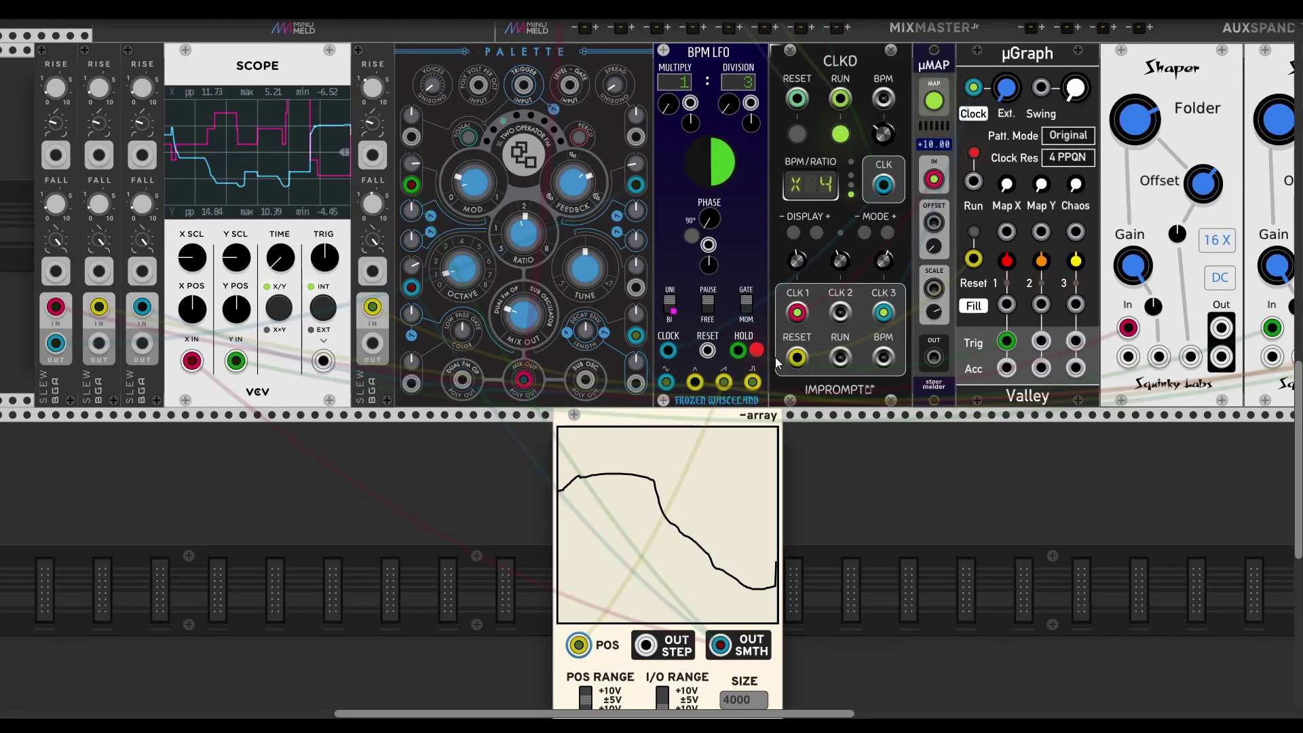
pyautogui.scroll(-1, 930, 526)
pyautogui.hscroll(2, 930, 526)
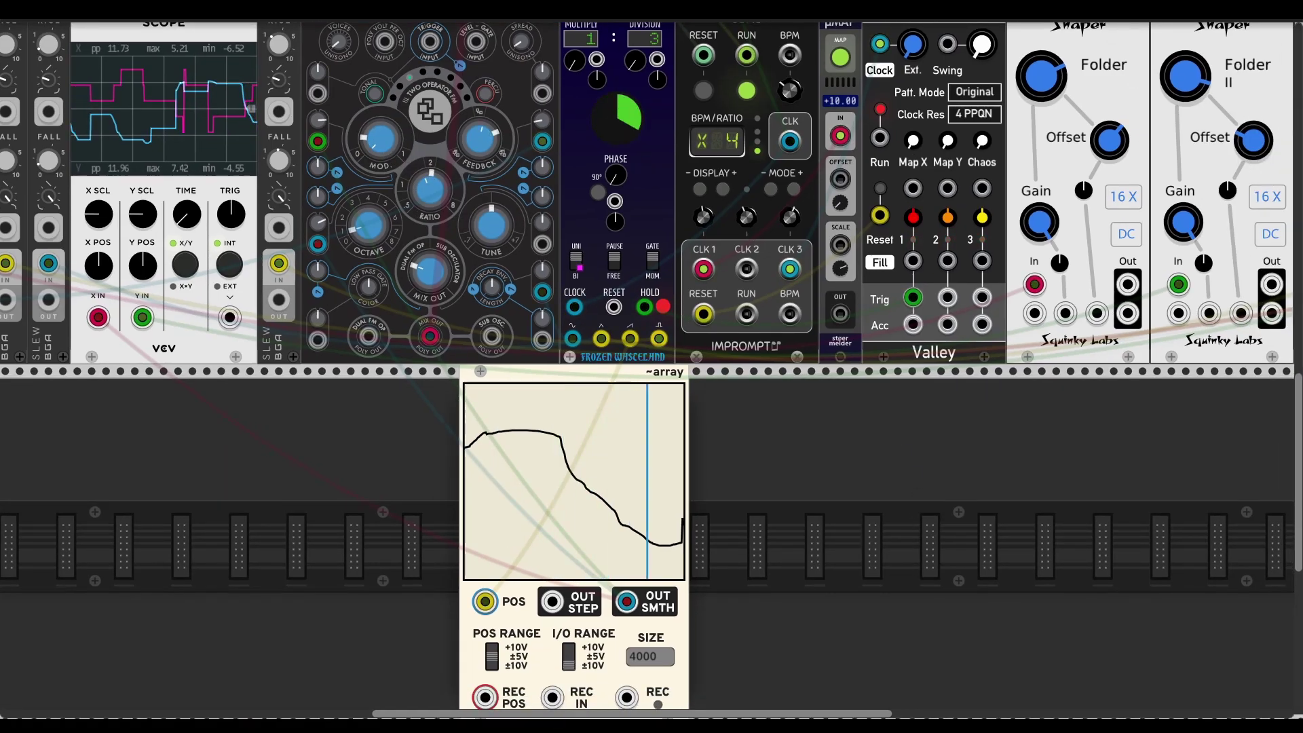
pyautogui.scroll(6, 814, 170)
pyautogui.hscroll(2, 814, 170)
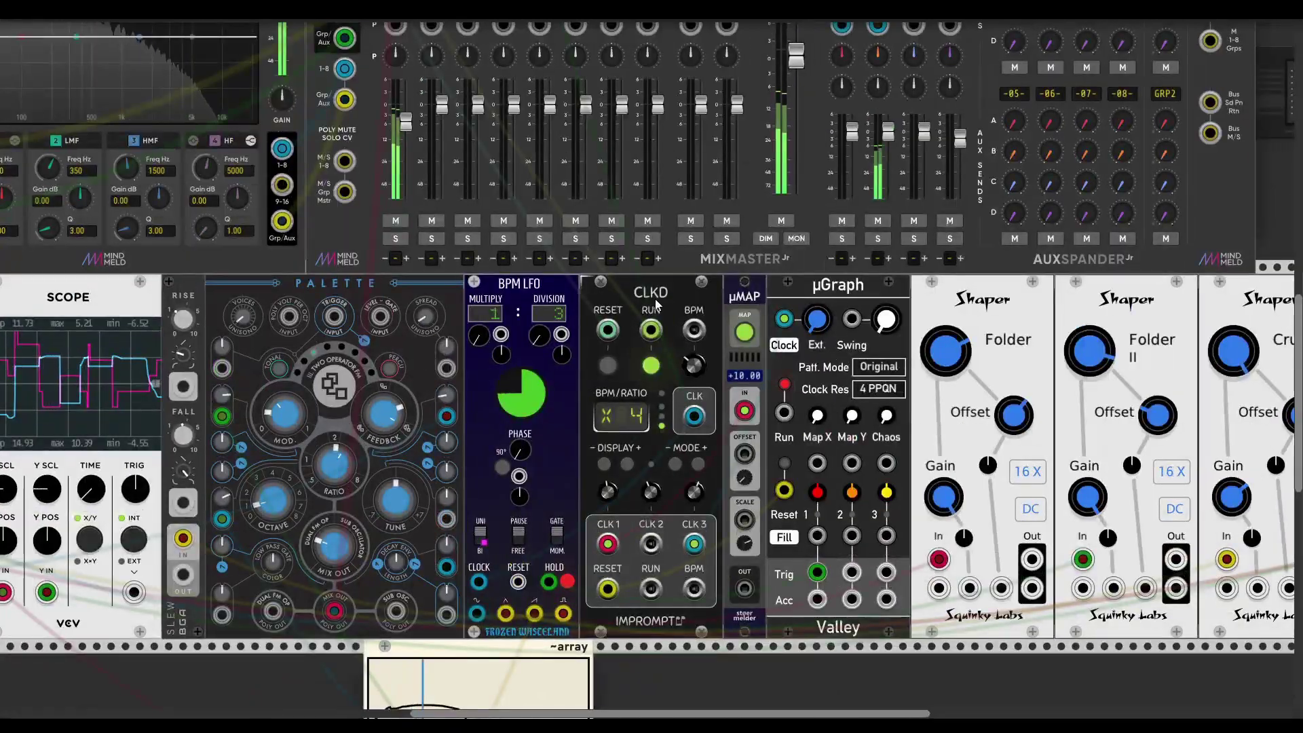
# Step: Make room beside the BPM LFO and add the PHASEX expander, filtering the module browser to Frozen Wasteland with hidden modules shown
pyautogui.moveTo(637, 294); pyautogui.dragTo(795, 295)
pyautogui.rightClick(686, 355)
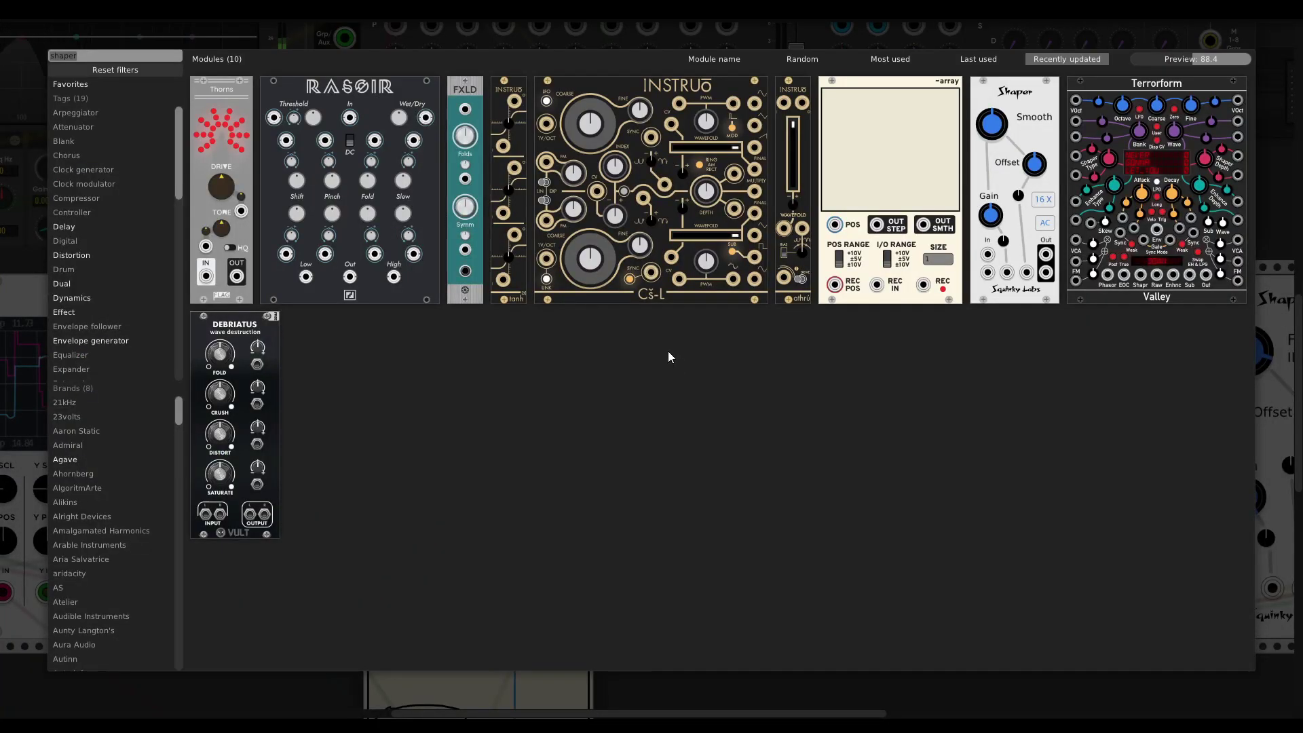
pyautogui.press('BackSpace')
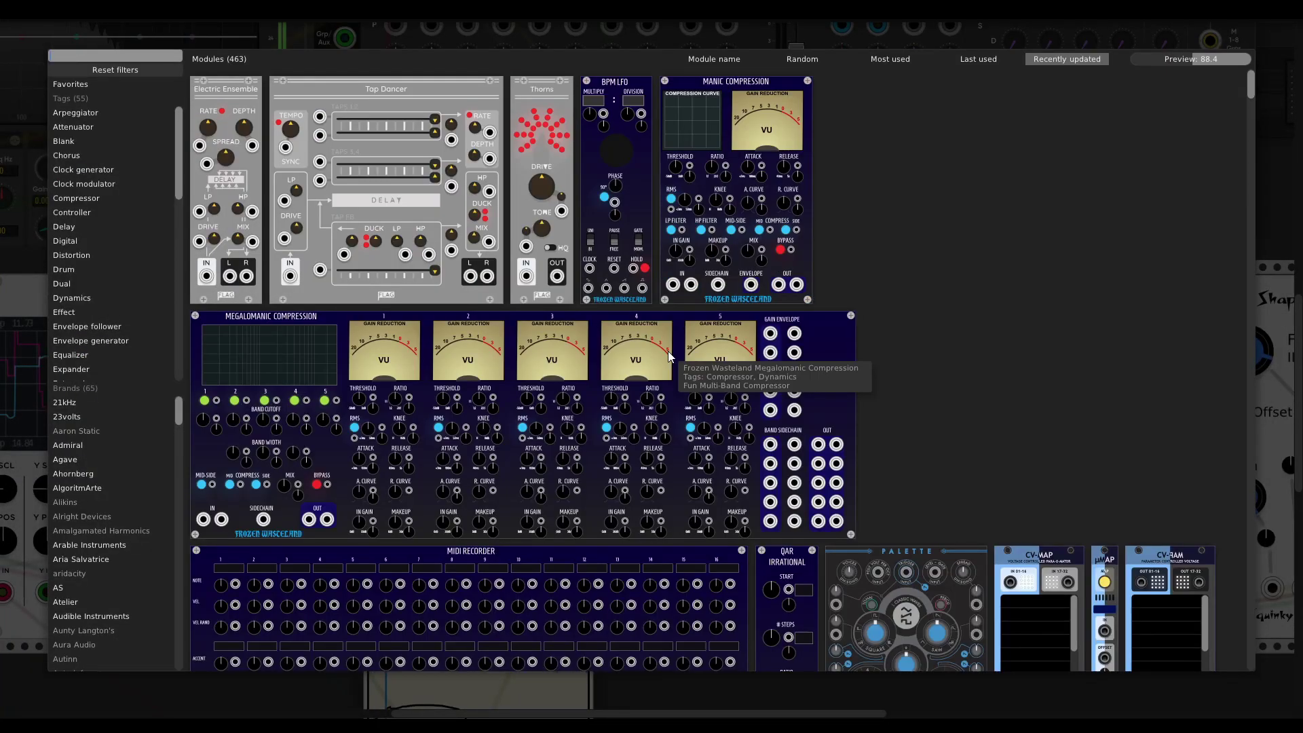
pyautogui.rightClick(631, 267)
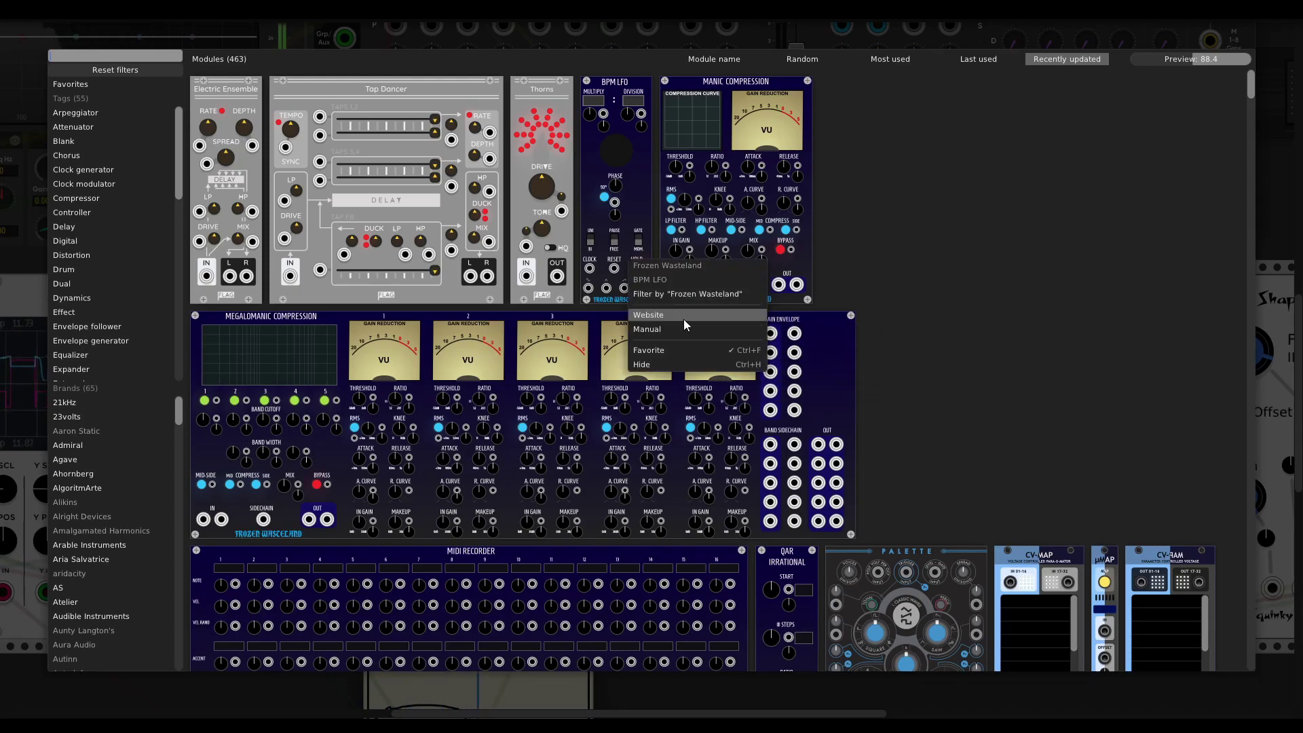
pyautogui.click(681, 297)
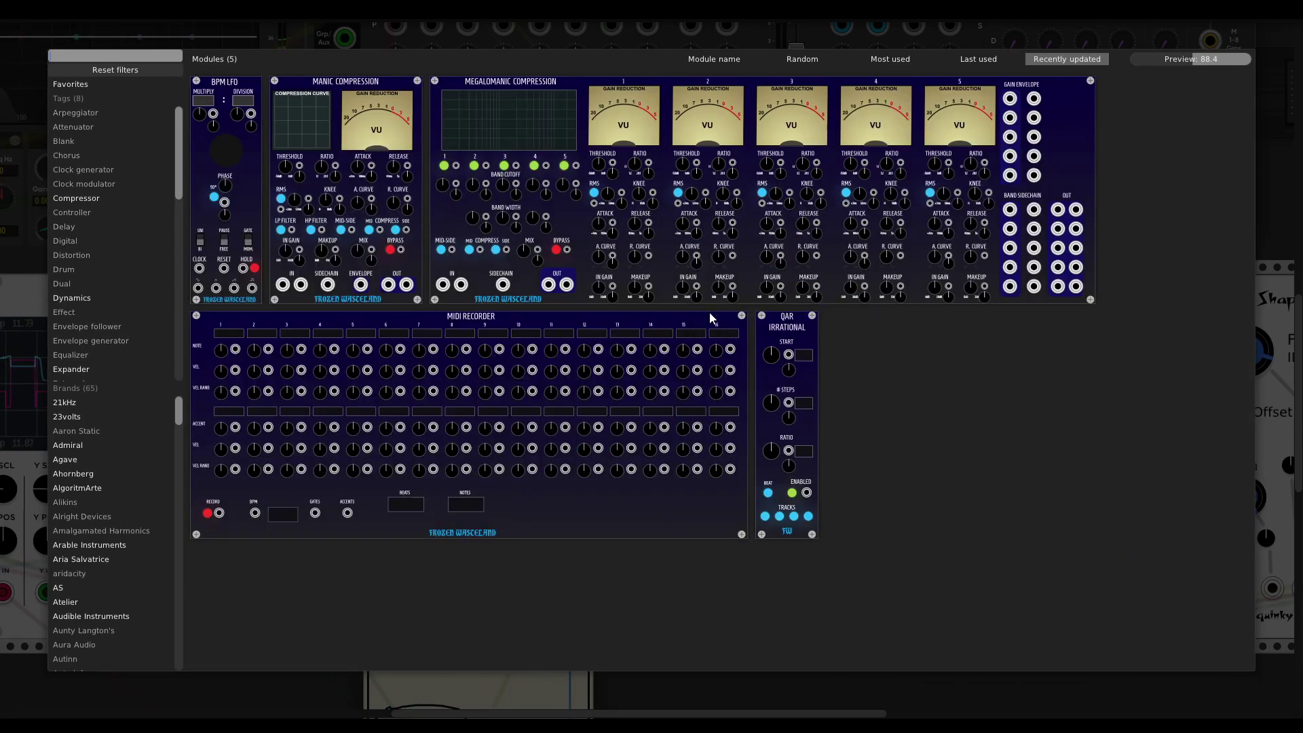
pyautogui.hotkey('ctrl', 'h')
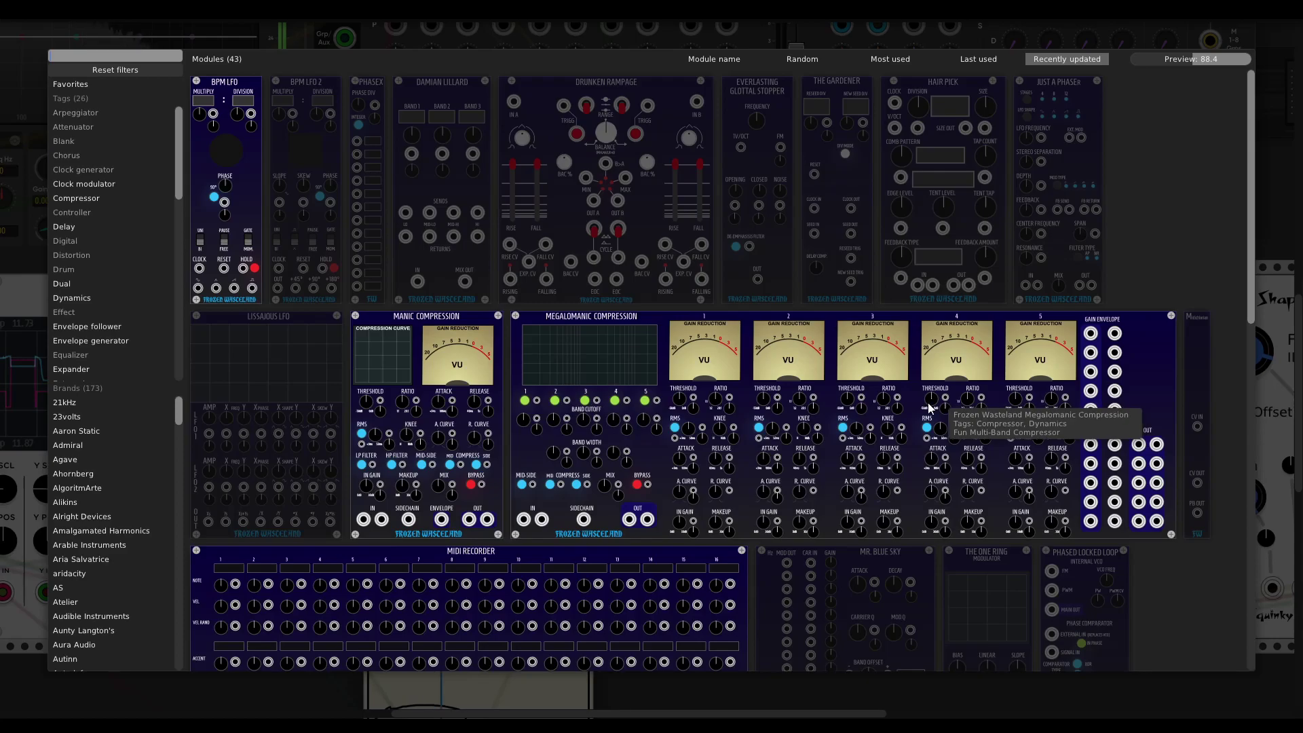
pyautogui.press('Escape')
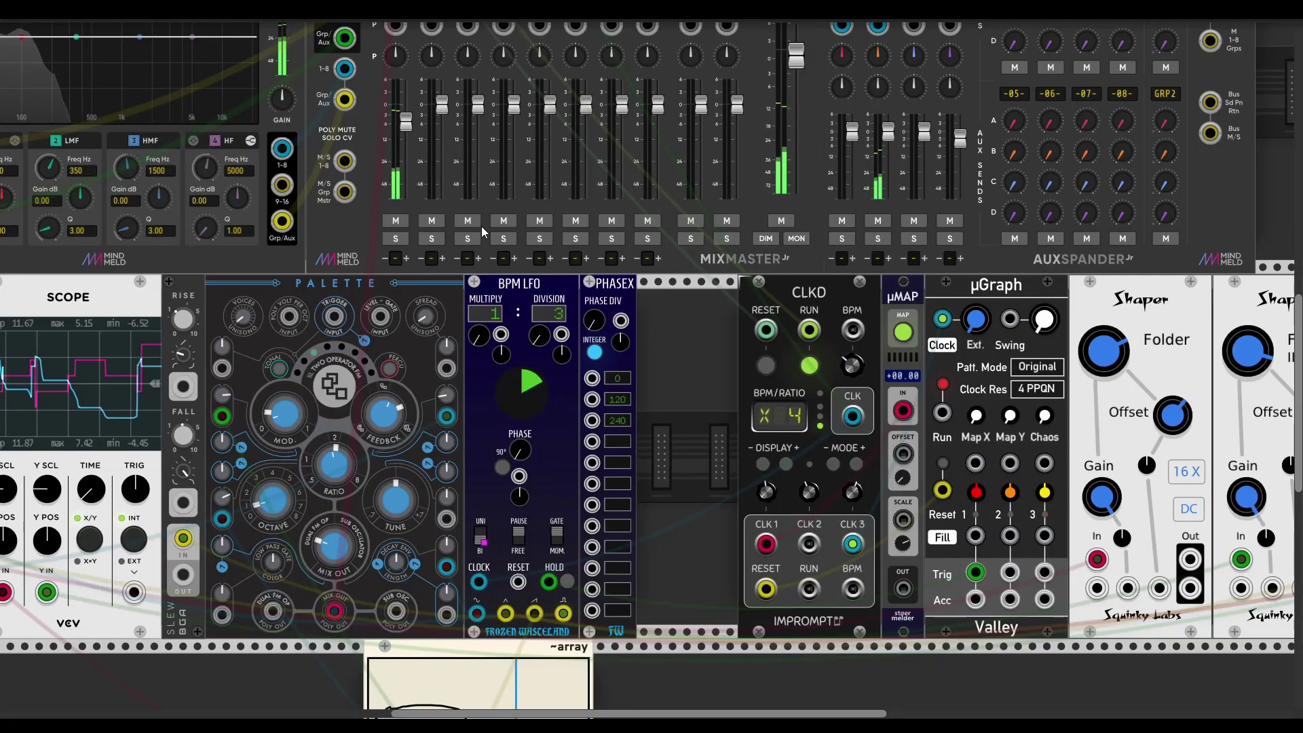
# Step: Add a BPM LFO 2 module from the module browser and place it in the row beside the ~array
pyautogui.rightClick(670, 330)
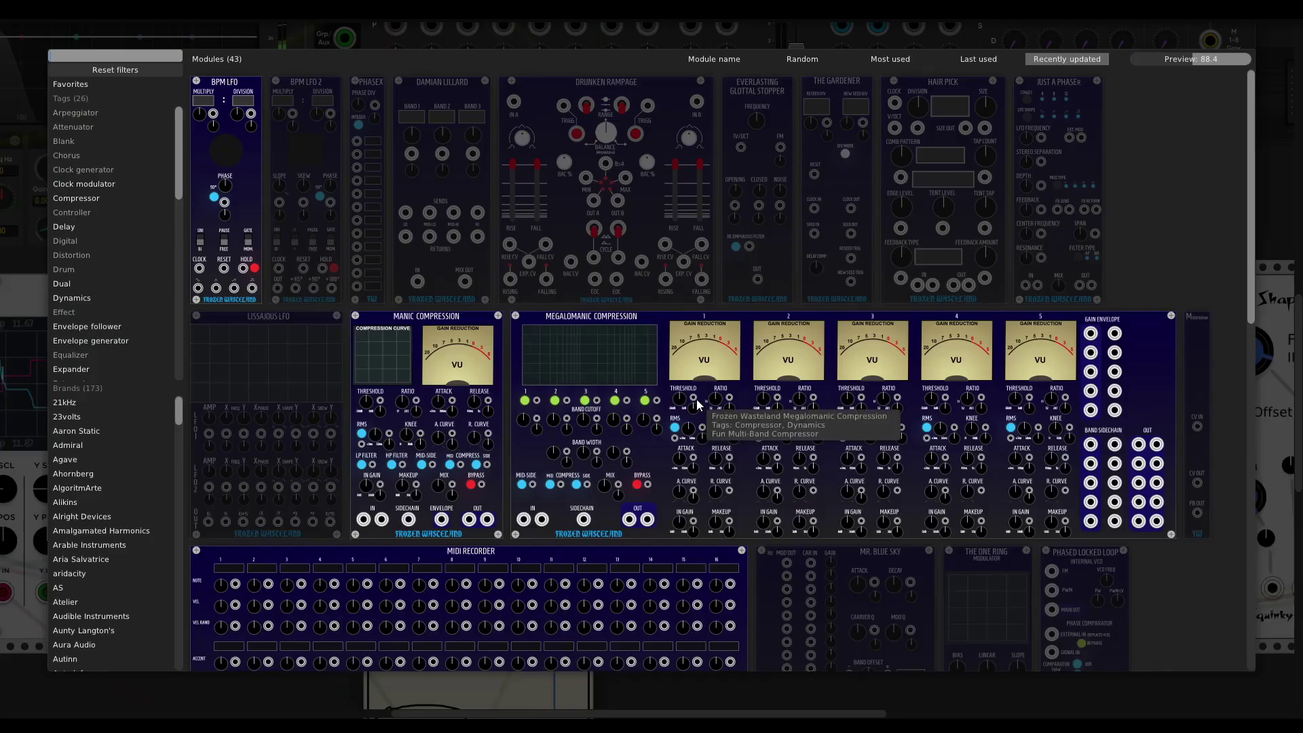
pyautogui.click(315, 136)
pyautogui.moveTo(419, 234); pyautogui.dragTo(701, 458)
pyautogui.scroll(-10, 681, 434)
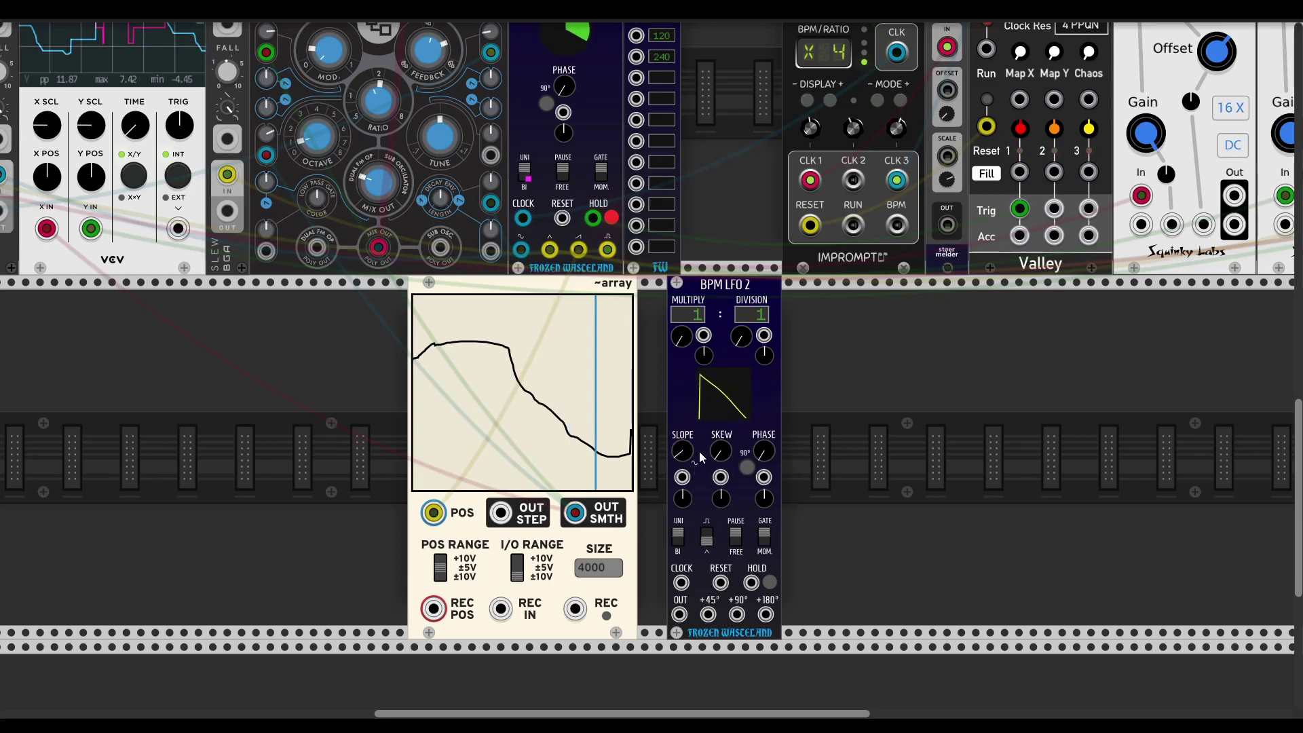
# Step: Delete the BPM LFO 2 module beside the ~array
pyautogui.rightClick(718, 290)
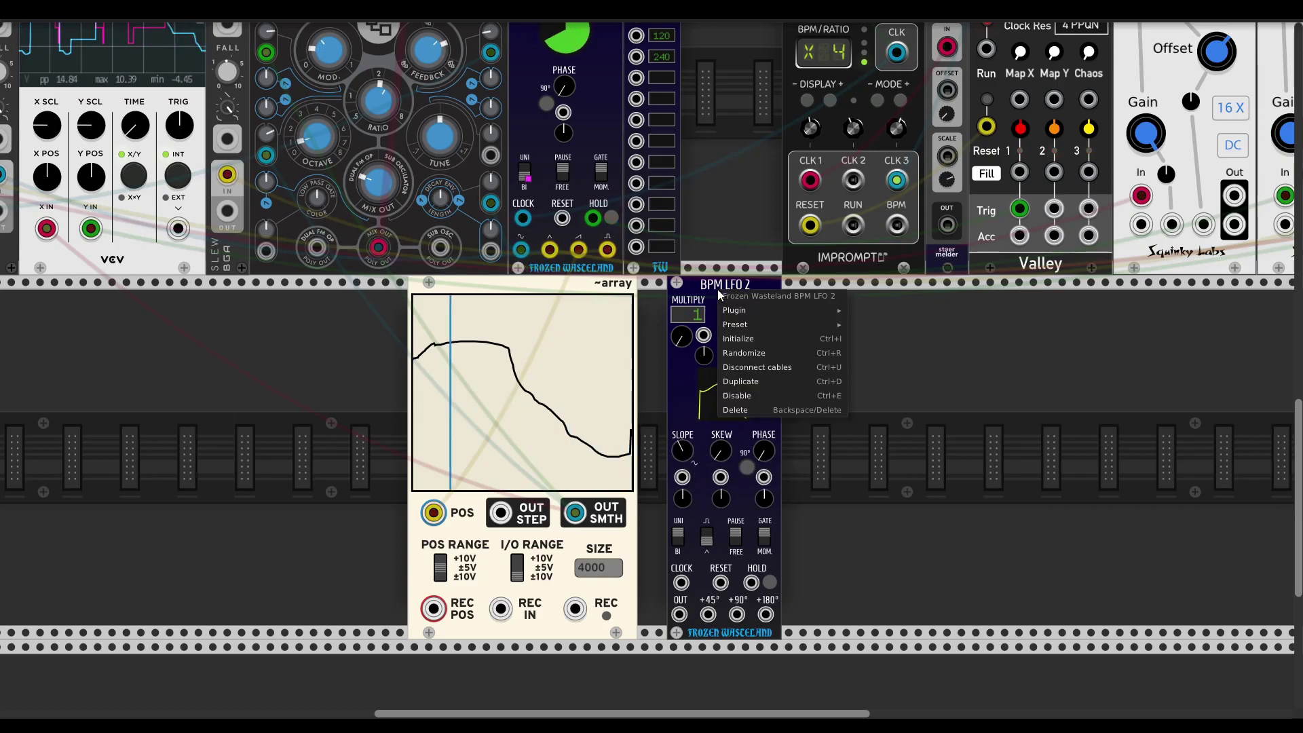
pyautogui.click(743, 413)
pyautogui.scroll(5, 804, 455)
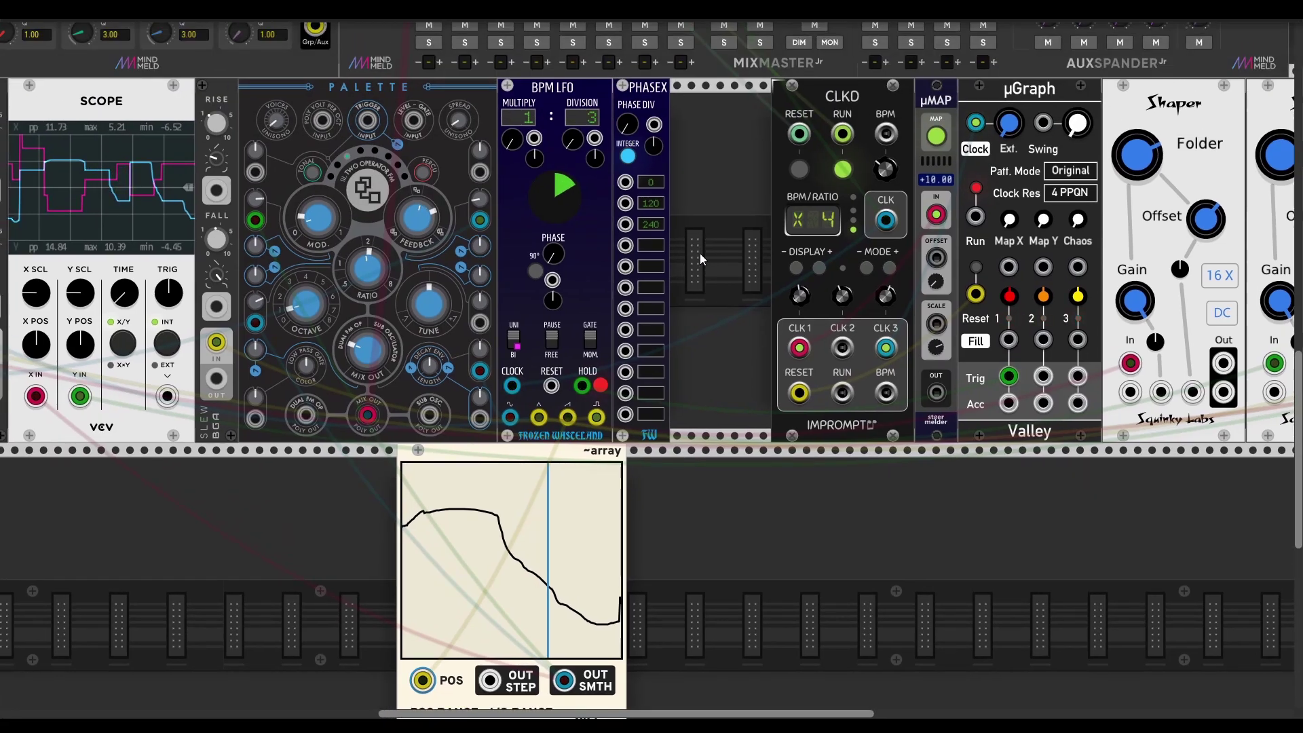
pyautogui.scroll(3, 703, 266)
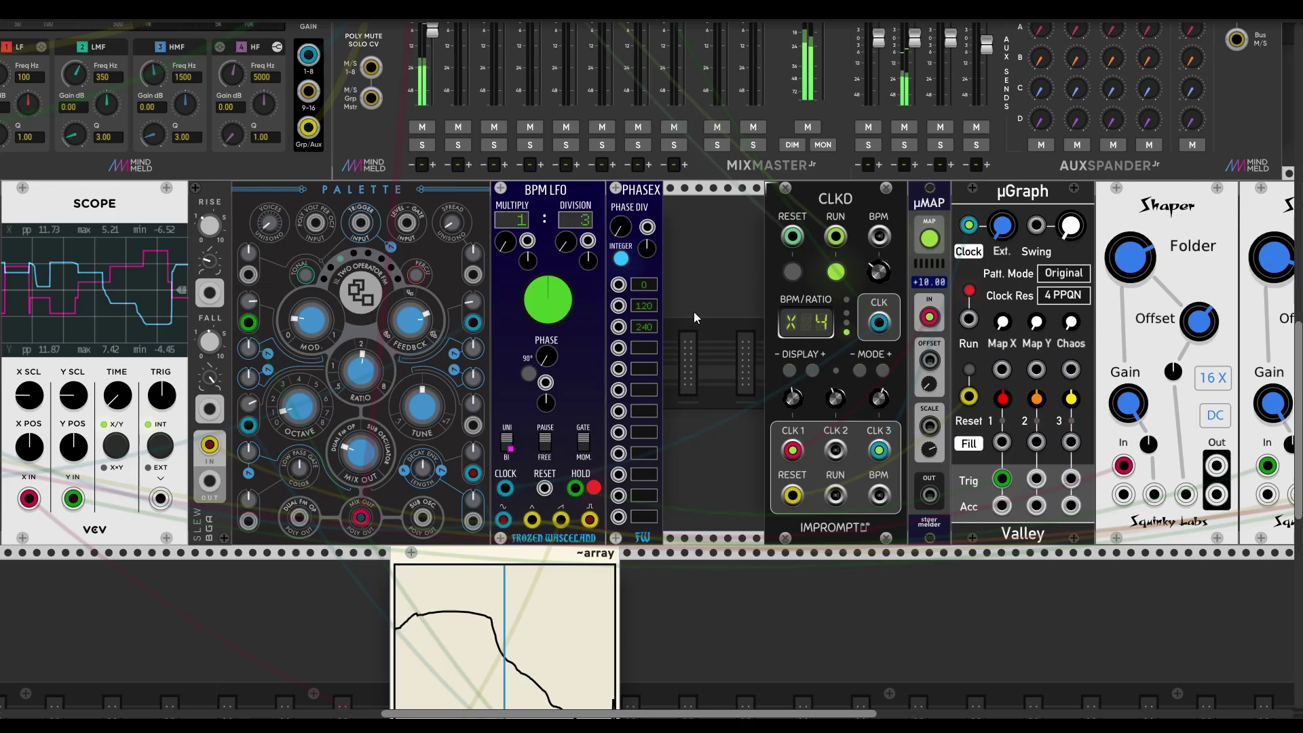
# Step: Raise the PHASEX phase division so its twelve outputs are spaced in 30-degree steps from 0 to 330
pyautogui.scroll(1, 726, 375)
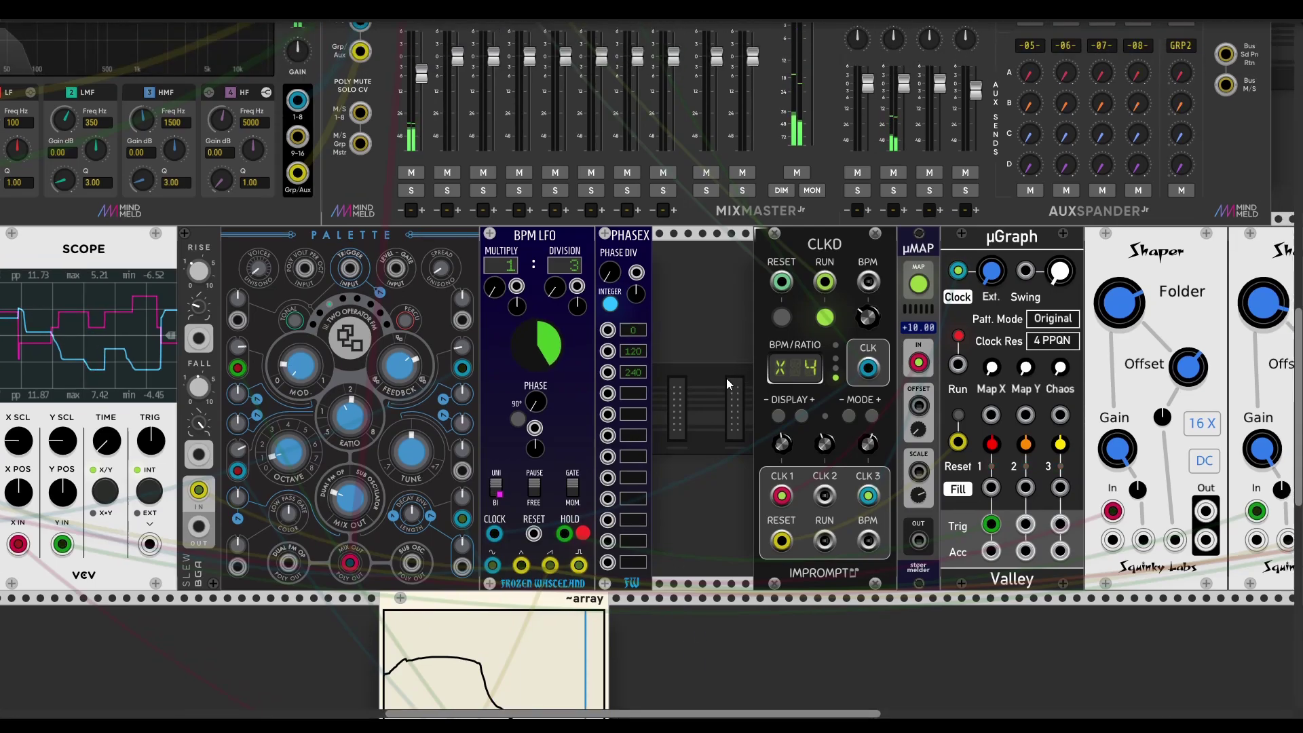
pyautogui.moveTo(609, 272); pyautogui.dragTo(609, 170)
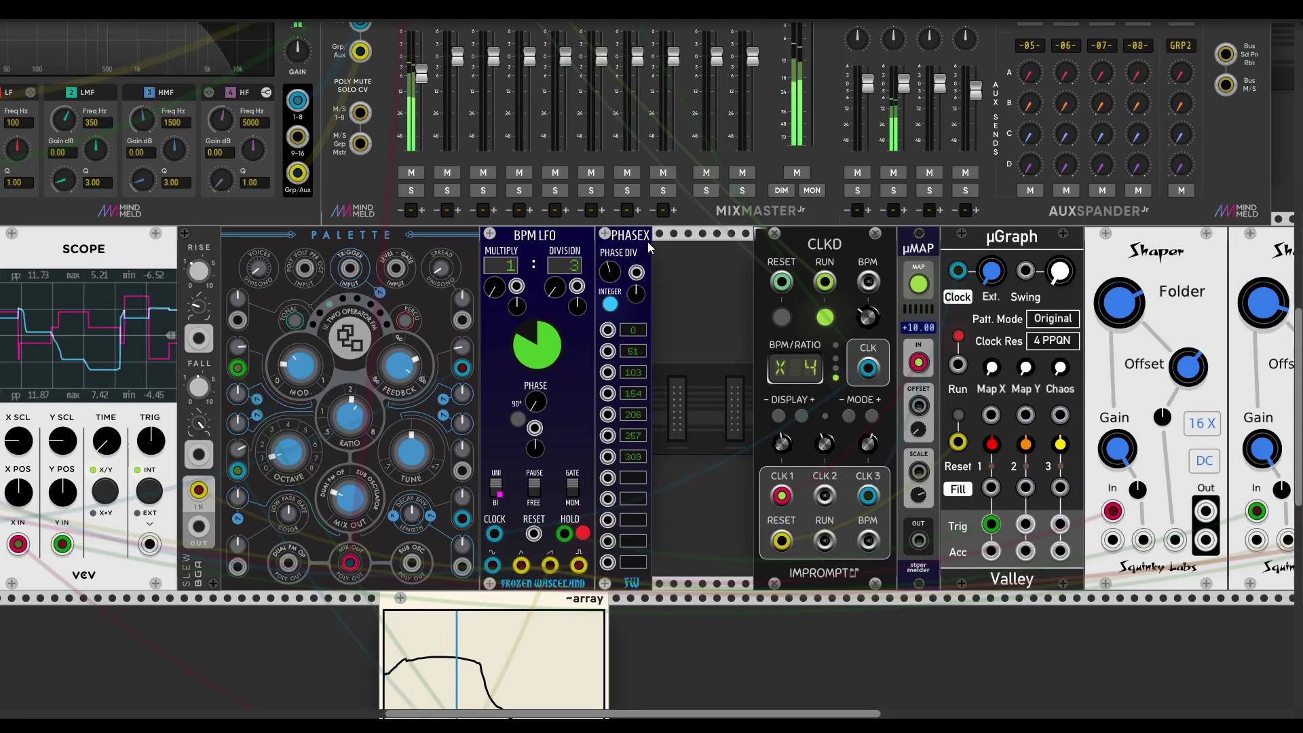
pyautogui.moveTo(631, 273); pyautogui.dragTo(631, 259)
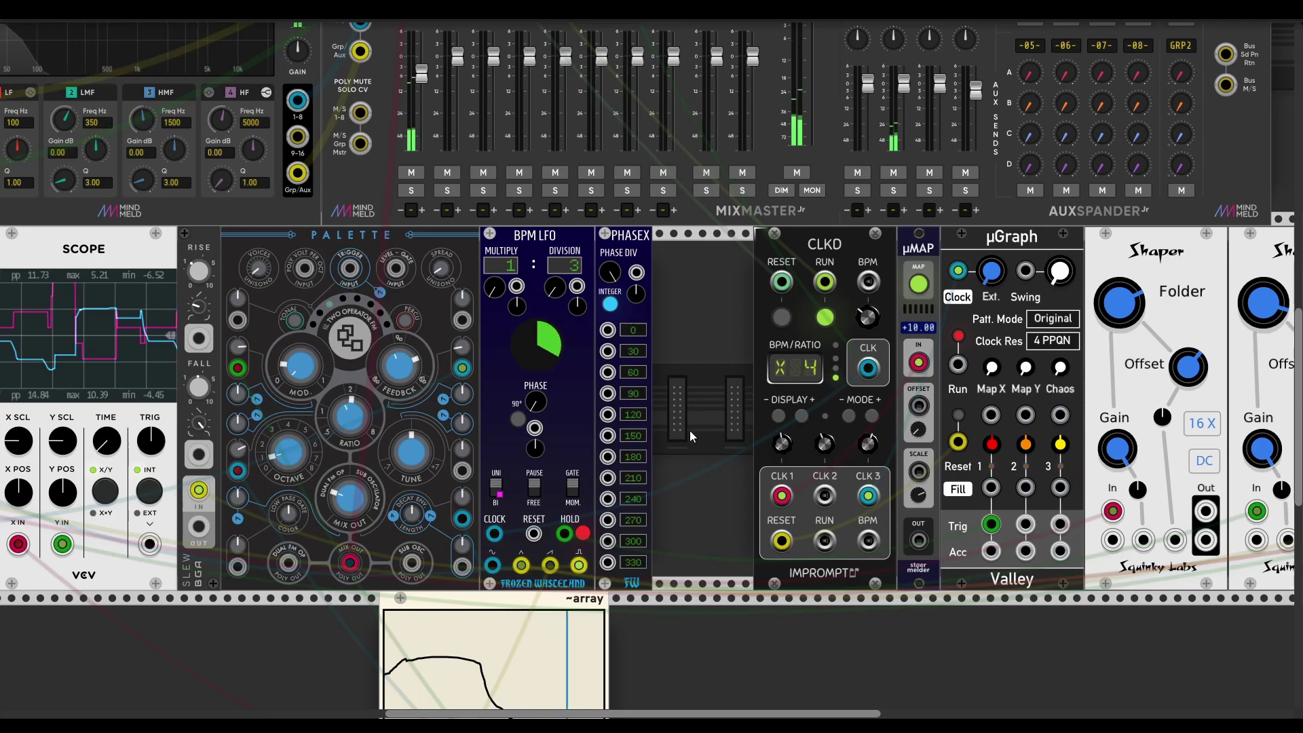
pyautogui.moveTo(636, 293); pyautogui.dragTo(636, 293)
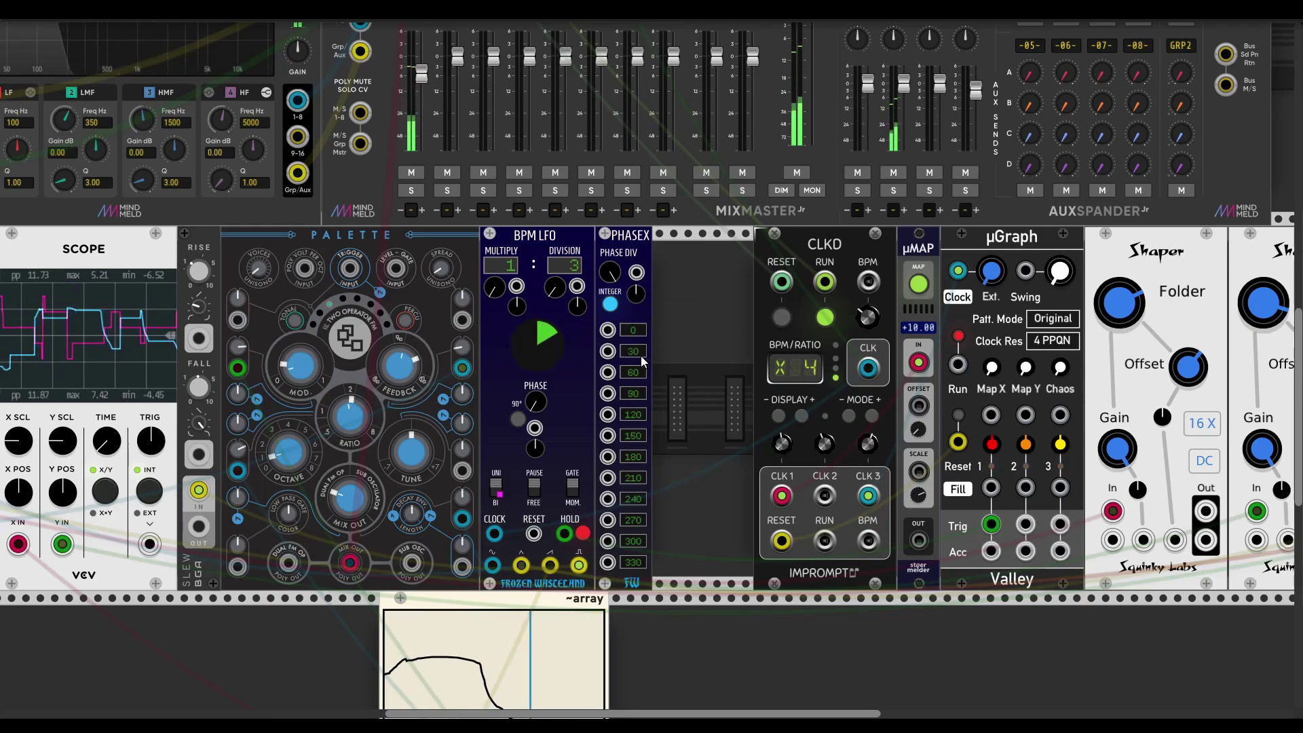
pyautogui.scroll(-3, 686, 406)
pyautogui.hscroll(-1, 686, 406)
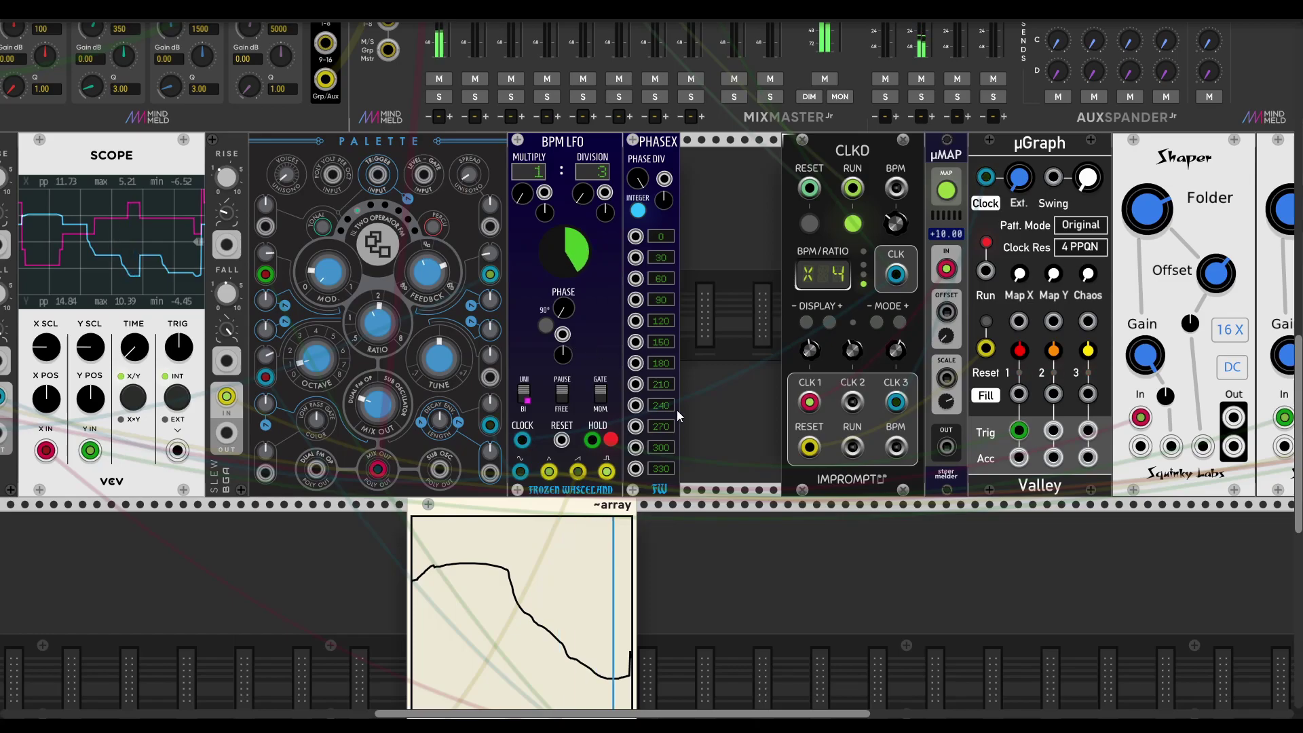
pyautogui.scroll(3, 679, 413)
pyautogui.hscroll(-4, 679, 414)
pyautogui.hscroll(4, 795, 411)
pyautogui.scroll(-1, 795, 412)
pyautogui.scroll(2, 758, 396)
pyautogui.hscroll(-3, 758, 396)
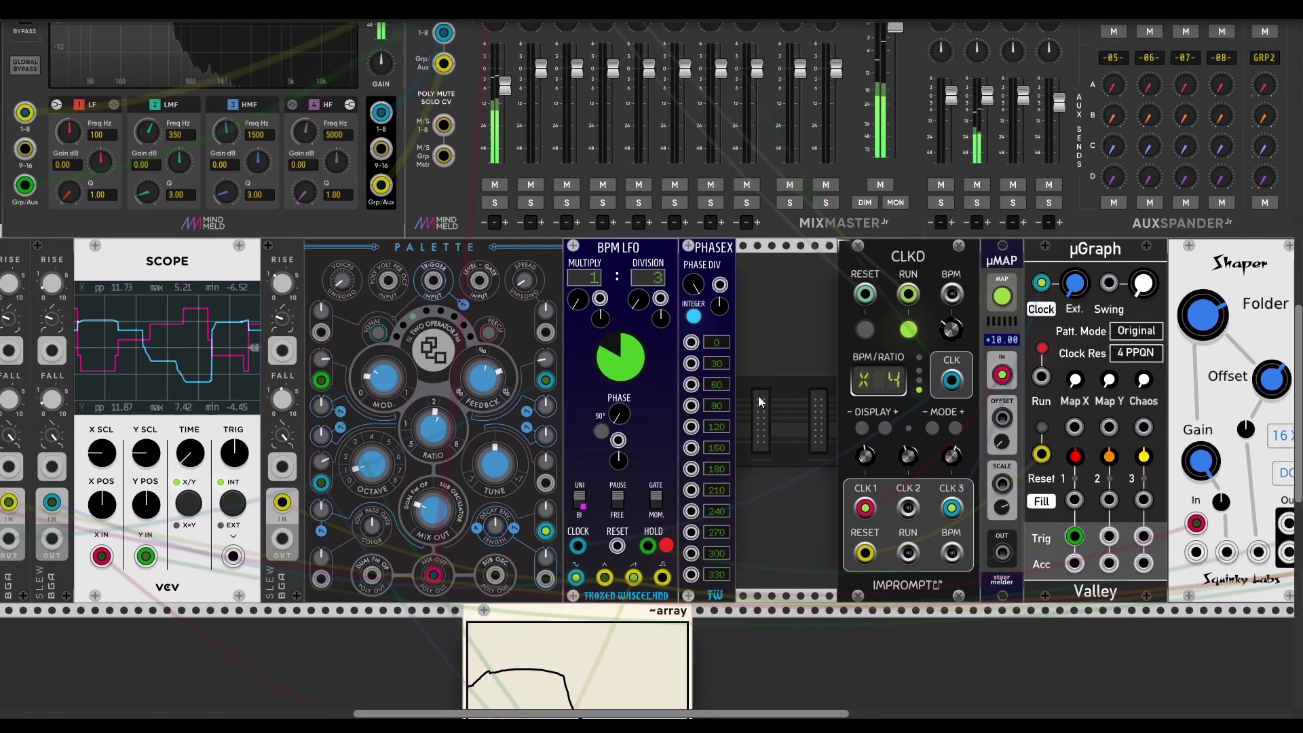
pyautogui.scroll(-4, 783, 428)
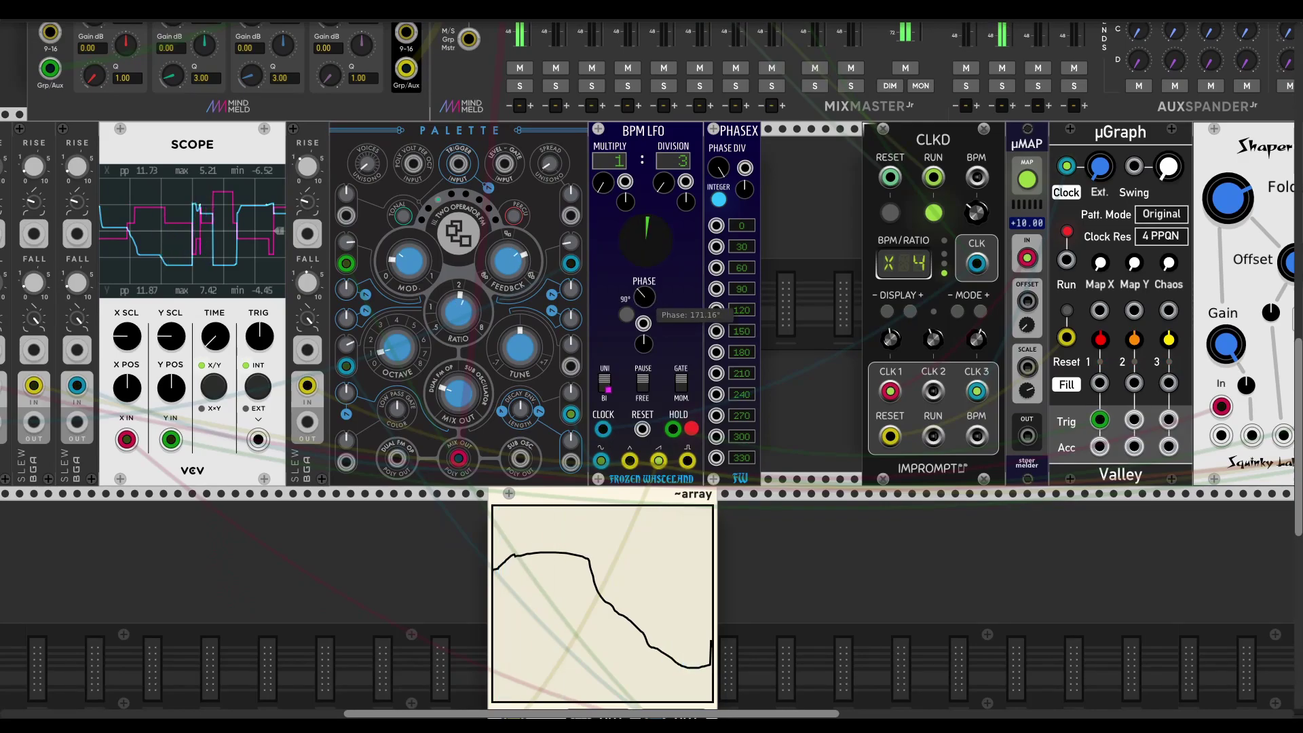
pyautogui.hscroll(2, 799, 381)
pyautogui.scroll(1, 799, 381)
pyautogui.scroll(-4, 798, 381)
pyautogui.hscroll(3, 798, 380)
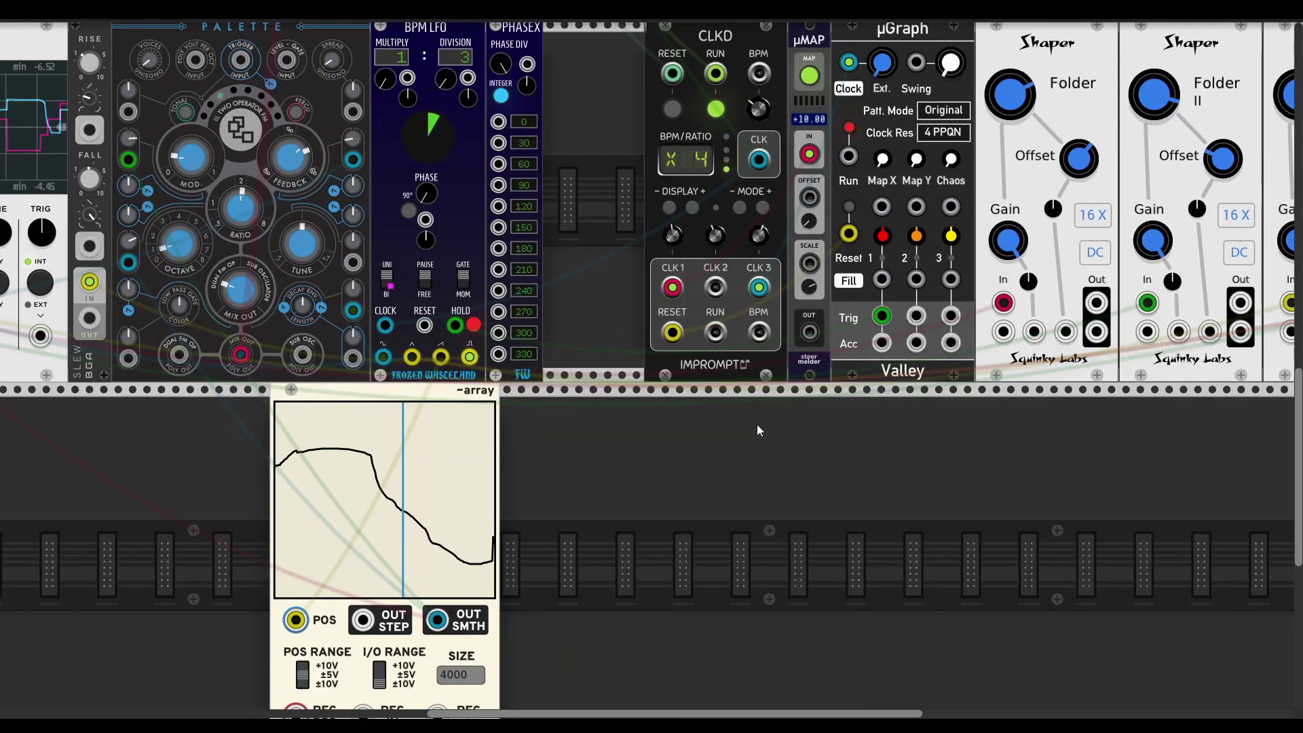
pyautogui.scroll(3, 756, 424)
pyautogui.hscroll(-5, 756, 425)
pyautogui.hscroll(4, 816, 496)
pyautogui.scroll(-1, 817, 495)
pyautogui.hscroll(1, 801, 497)
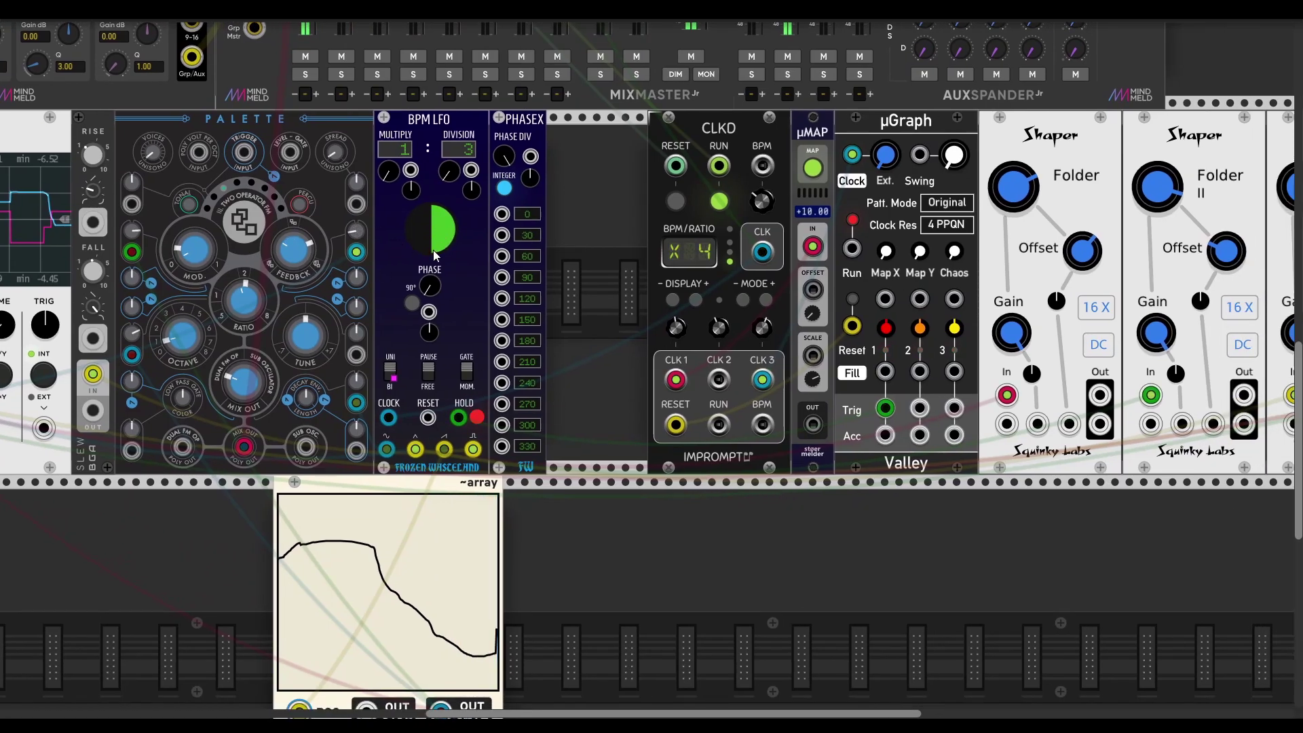
# Step: Patch the ~array's smooth output into the BPM LFO's phase CV input and turn up the phase CV amount
pyautogui.moveTo(428, 312); pyautogui.dragTo(439, 538)
pyautogui.scroll(6, 625, 358)
pyautogui.hscroll(-4, 625, 358)
pyautogui.moveTo(578, 364); pyautogui.dragTo(578, 349)
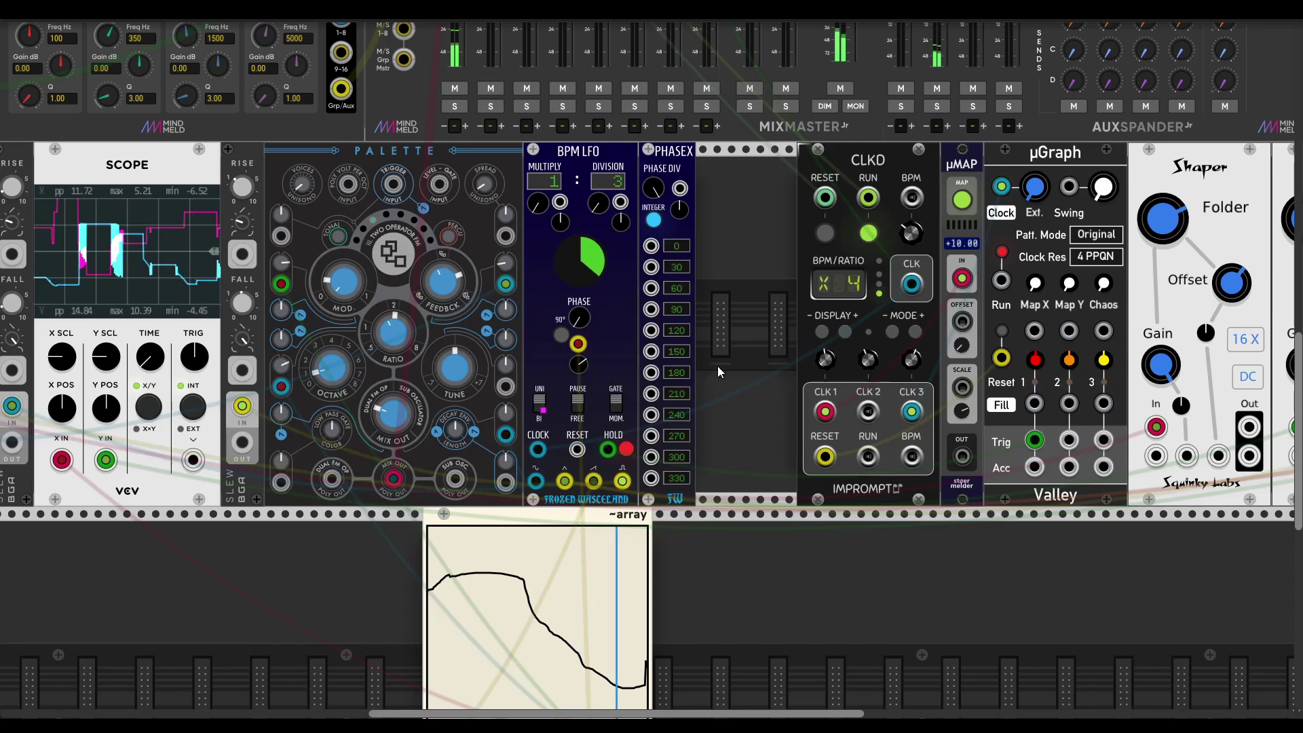
# Step: Set the BPM LFO's multiply to 2 and its division to 1
pyautogui.hscroll(-9, 718, 365)
pyautogui.moveTo(844, 247); pyautogui.dragTo(844, 238)
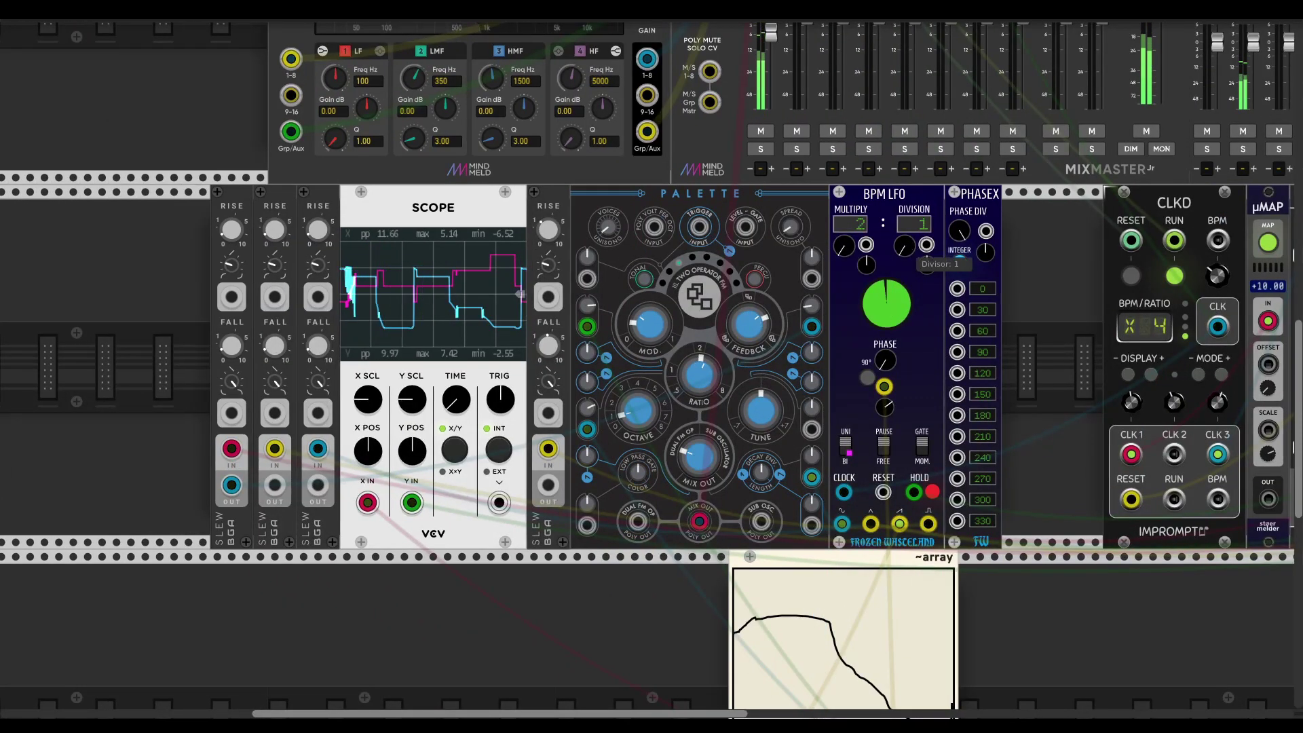
pyautogui.moveTo(905, 245); pyautogui.dragTo(905, 268)
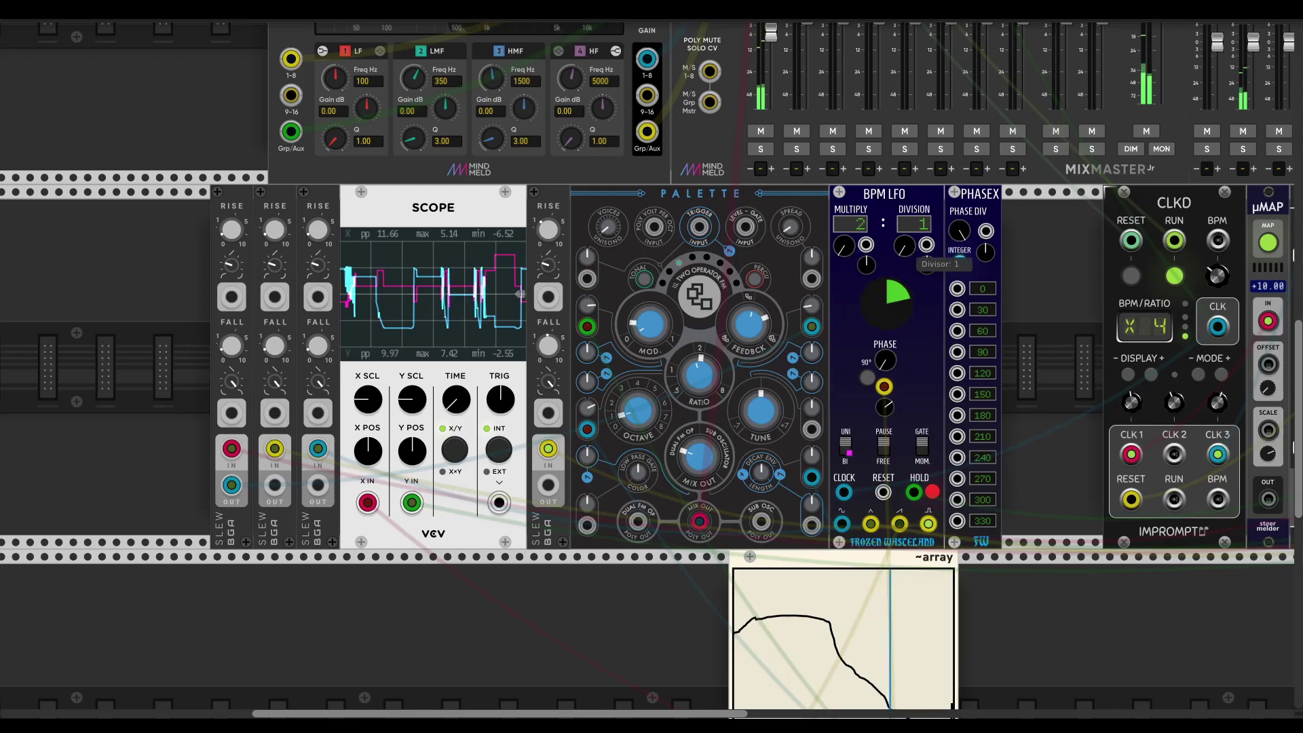
# Step: Turn up Palette's MOD knob and lower the level of the mixer's first channel
pyautogui.moveTo(665, 334)
pyautogui.mouseDown()
pyautogui.moveTo(665, 230)
pyautogui.moveTo(648, 343)
pyautogui.mouseUp()
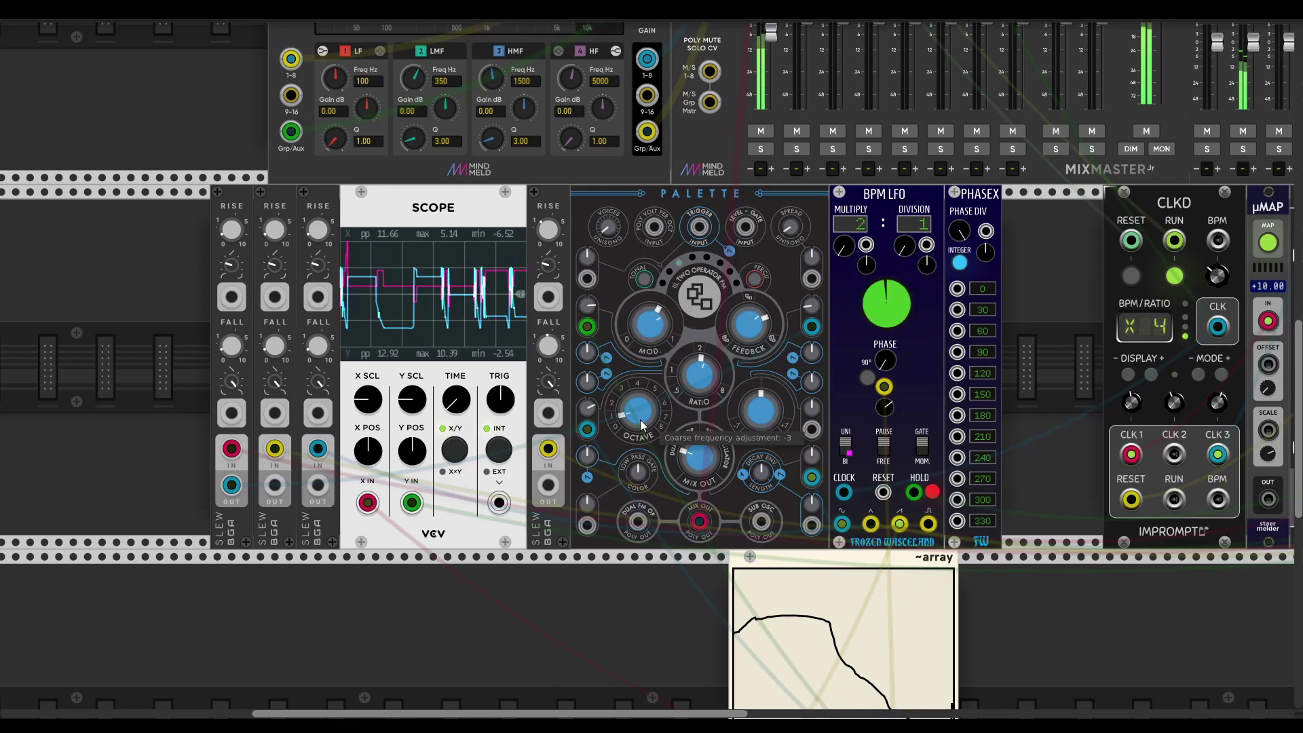
pyautogui.moveTo(720, 111); pyautogui.dragTo(720, 118)
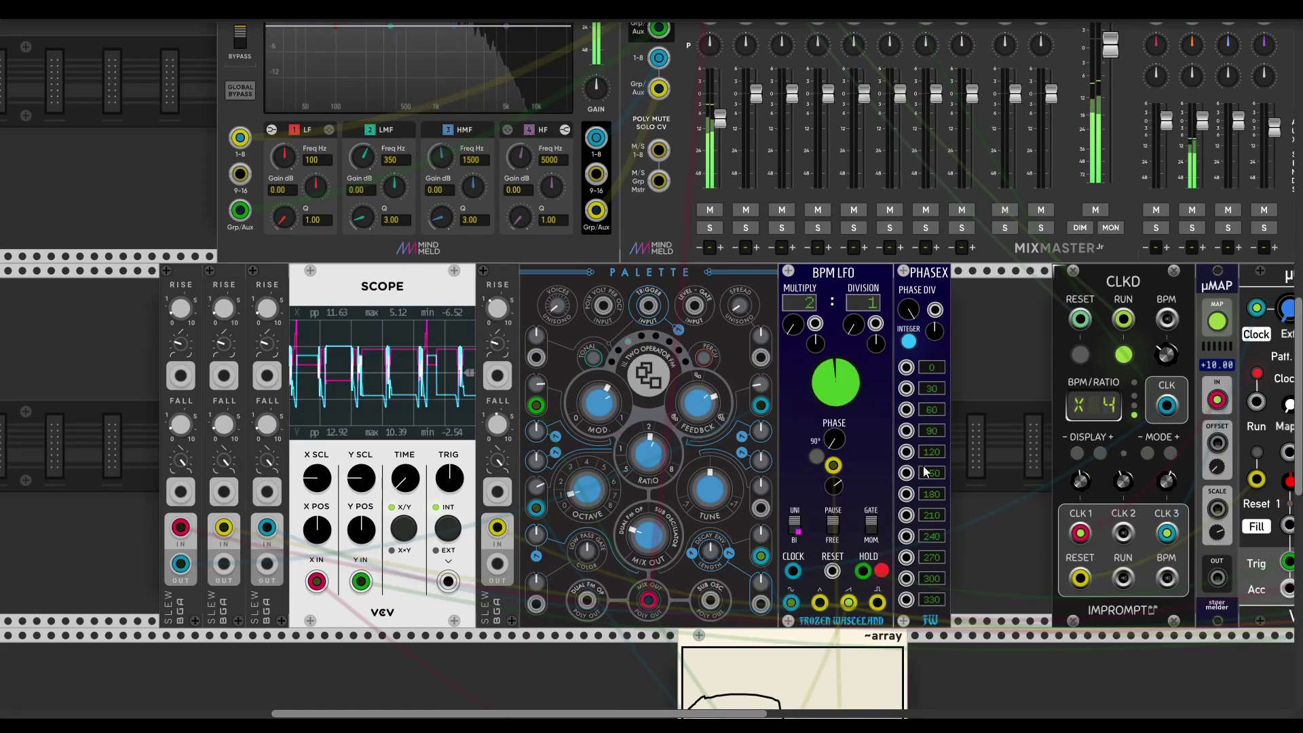
pyautogui.scroll(-4, 923, 460)
pyautogui.hscroll(1, 923, 460)
pyautogui.scroll(4, 922, 460)
pyautogui.hscroll(2, 923, 460)
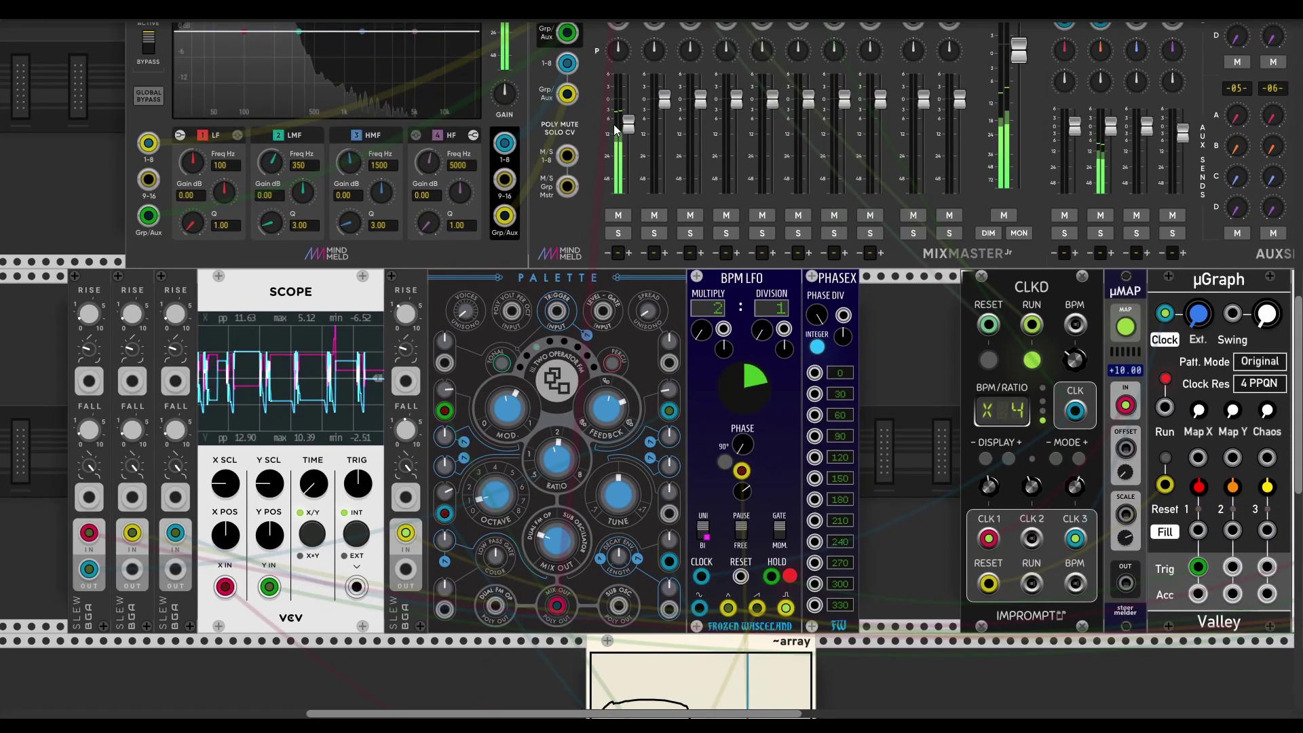
pyautogui.scroll(-8, 894, 492)
pyautogui.hscroll(3, 894, 488)
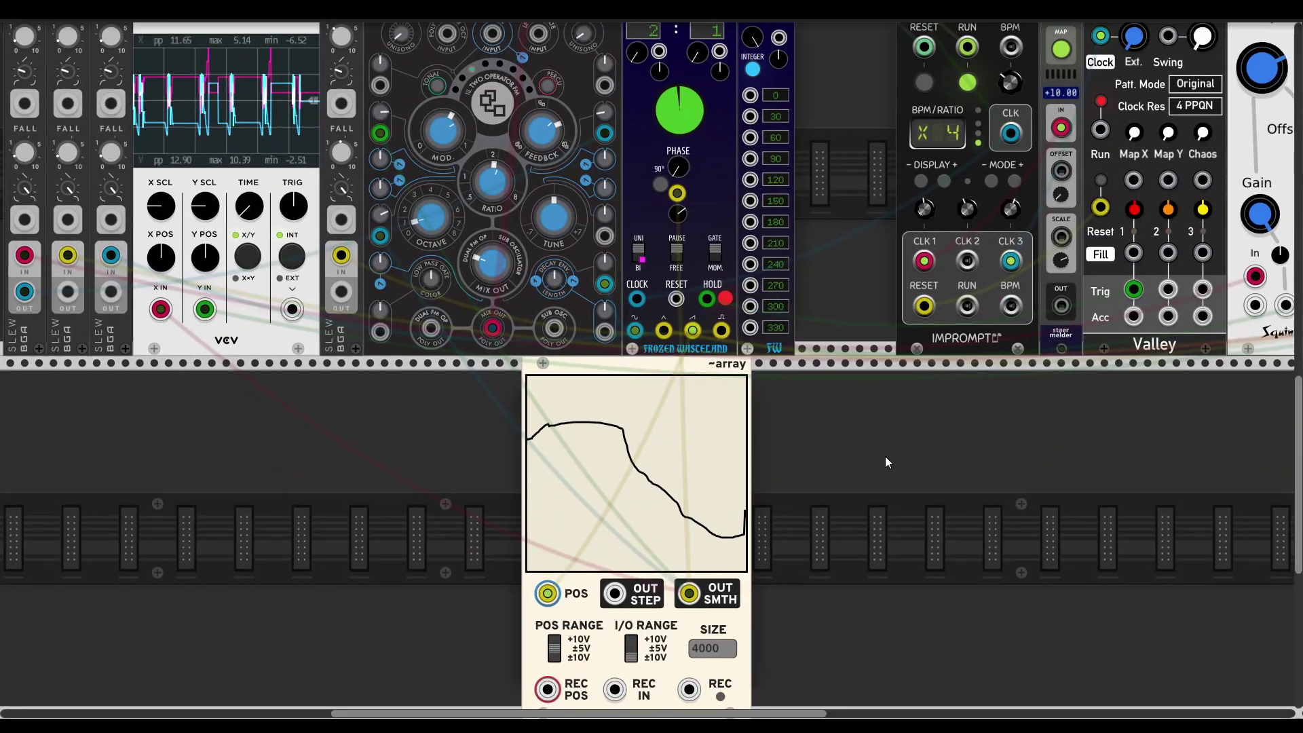
pyautogui.scroll(1, 885, 456)
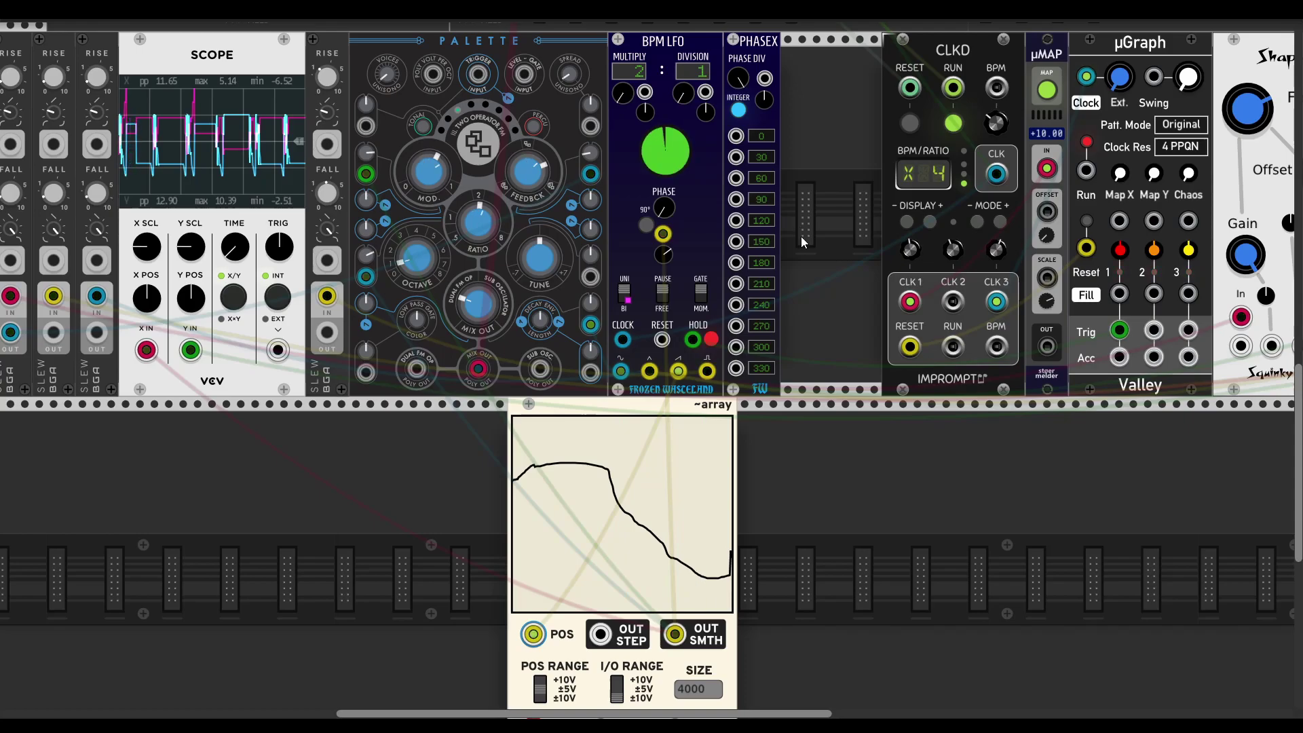
pyautogui.scroll(2, 838, 445)
pyautogui.hscroll(3, 837, 445)
pyautogui.hscroll(-2, 794, 478)
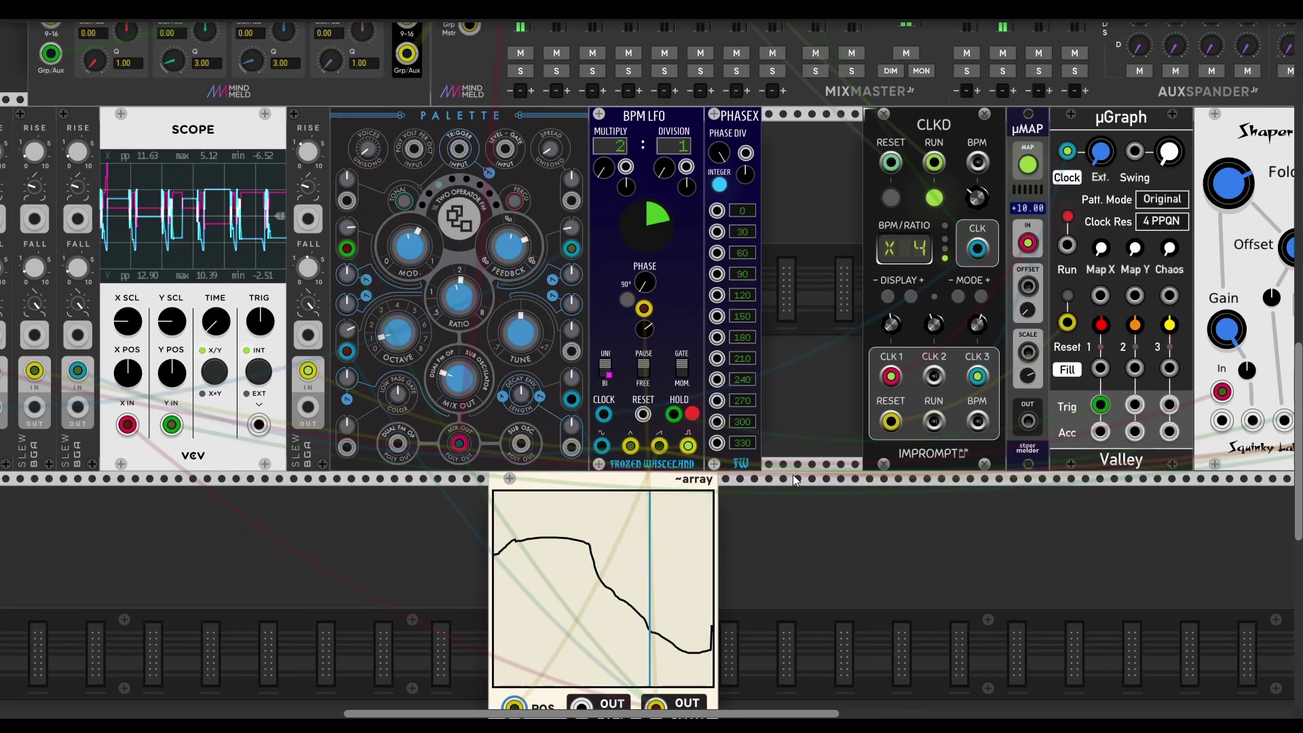
pyautogui.hscroll(4, 833, 495)
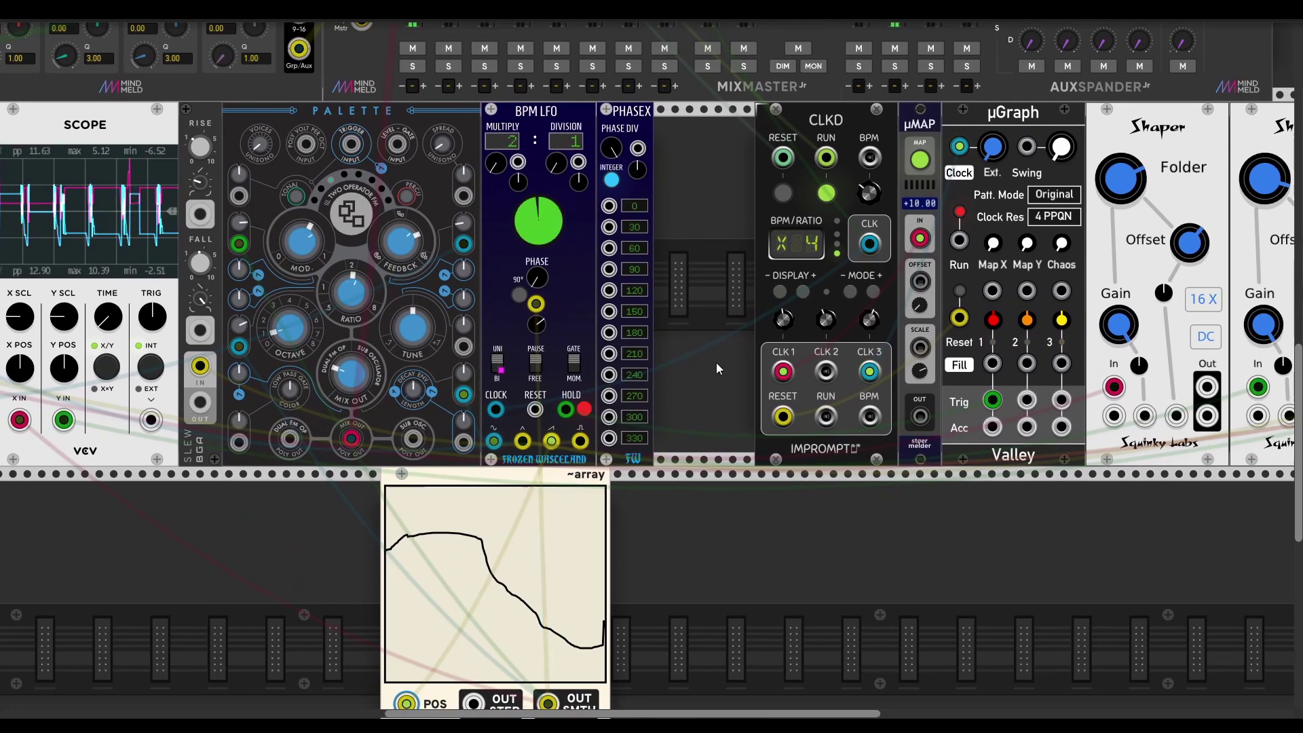
pyautogui.scroll(4, 715, 362)
pyautogui.scroll(-1, 725, 355)
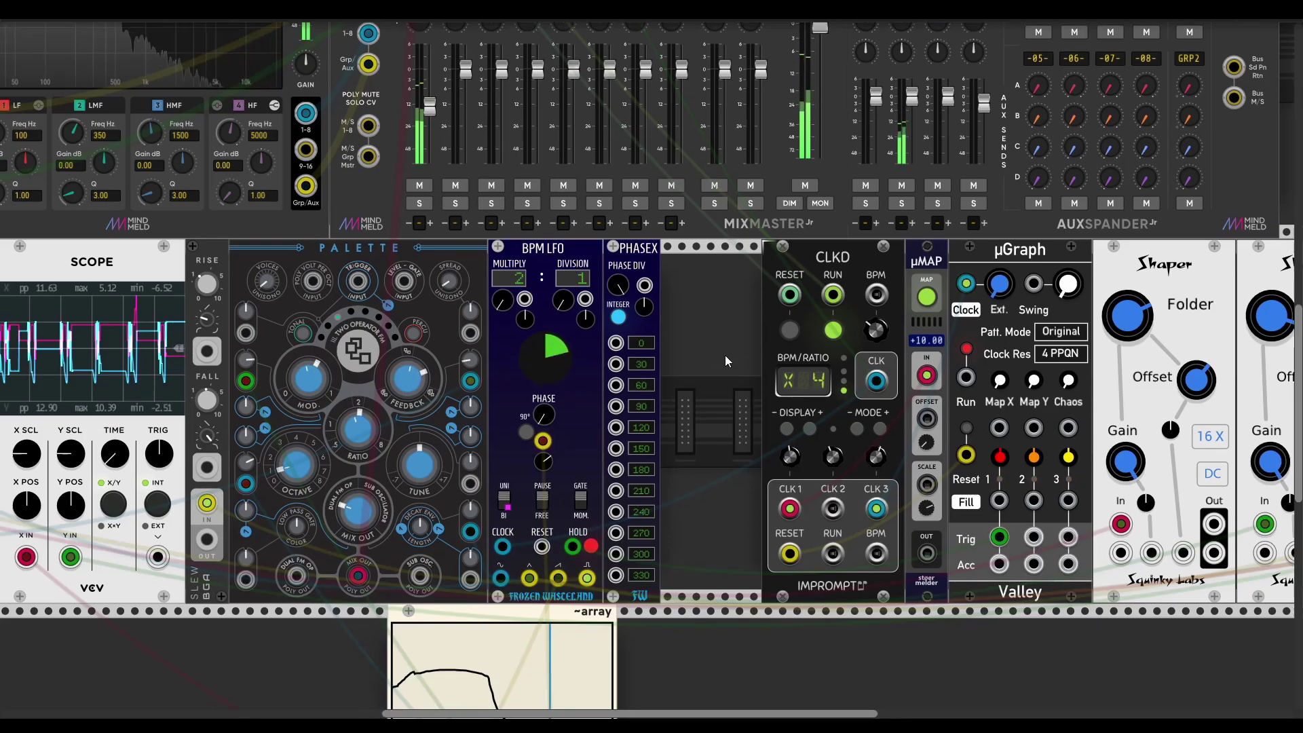
# Step: Patch the BPM LFO's triangle output into the PHASEX phase division CV input and turn up its CV amount
pyautogui.hscroll(-3, 725, 355)
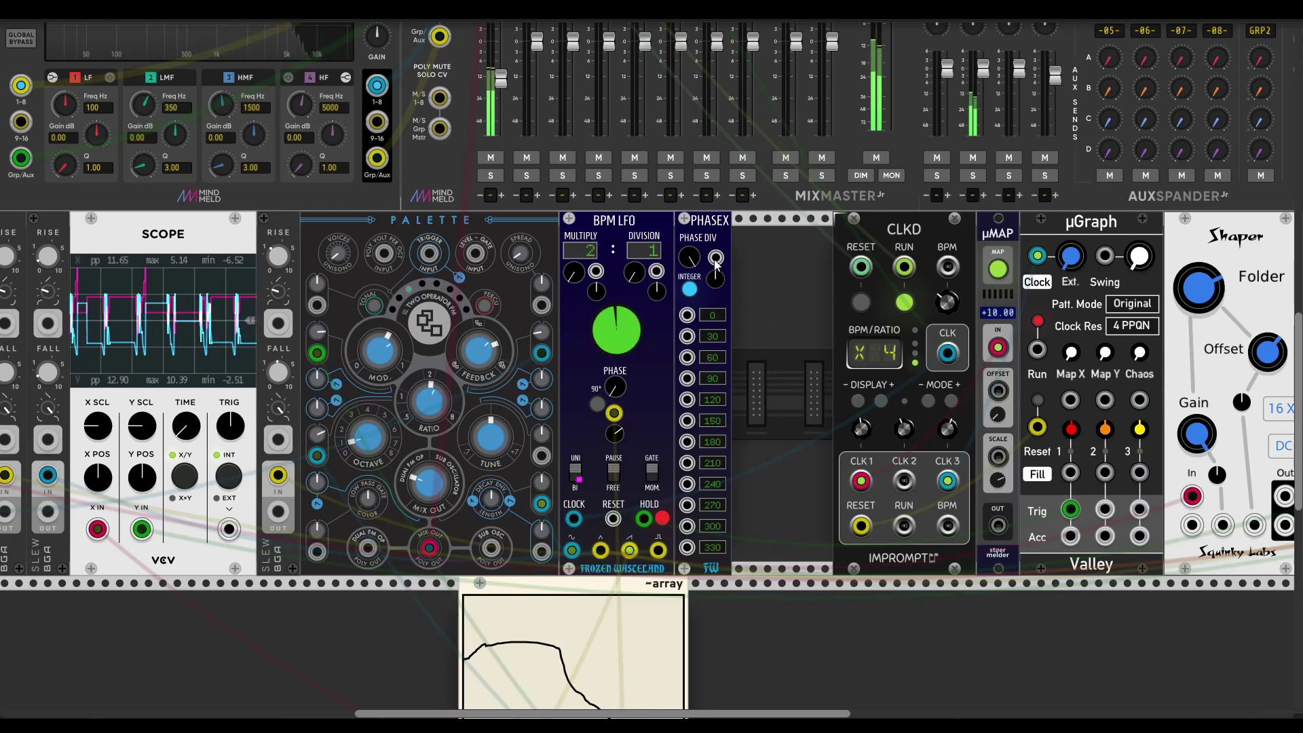
pyautogui.moveTo(716, 257); pyautogui.dragTo(600, 557)
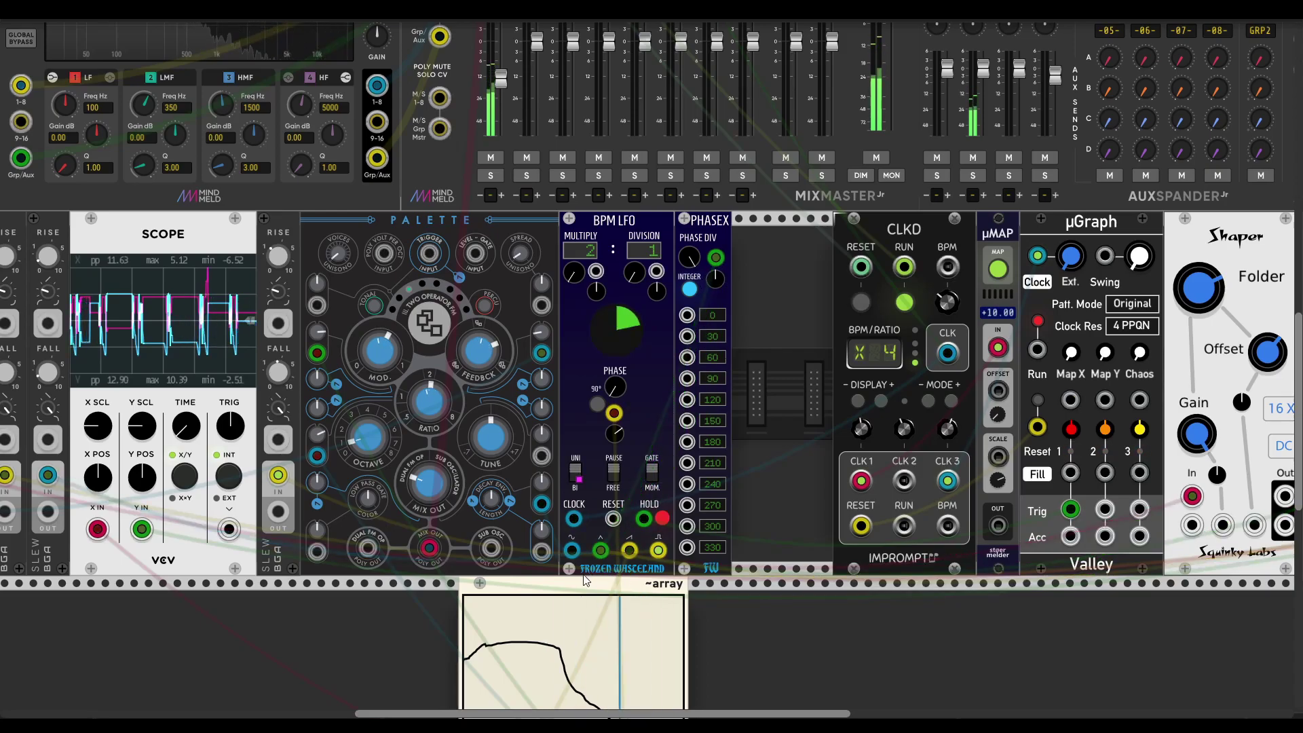
pyautogui.moveTo(715, 279); pyautogui.dragTo(715, 242)
# Step: Replace the slew cable in Palette's CV input beside Feedback with the PHASEX 30-degree output and turn down that input's attenuverter
pyautogui.scroll(-3, 774, 407)
pyautogui.hscroll(-3, 773, 407)
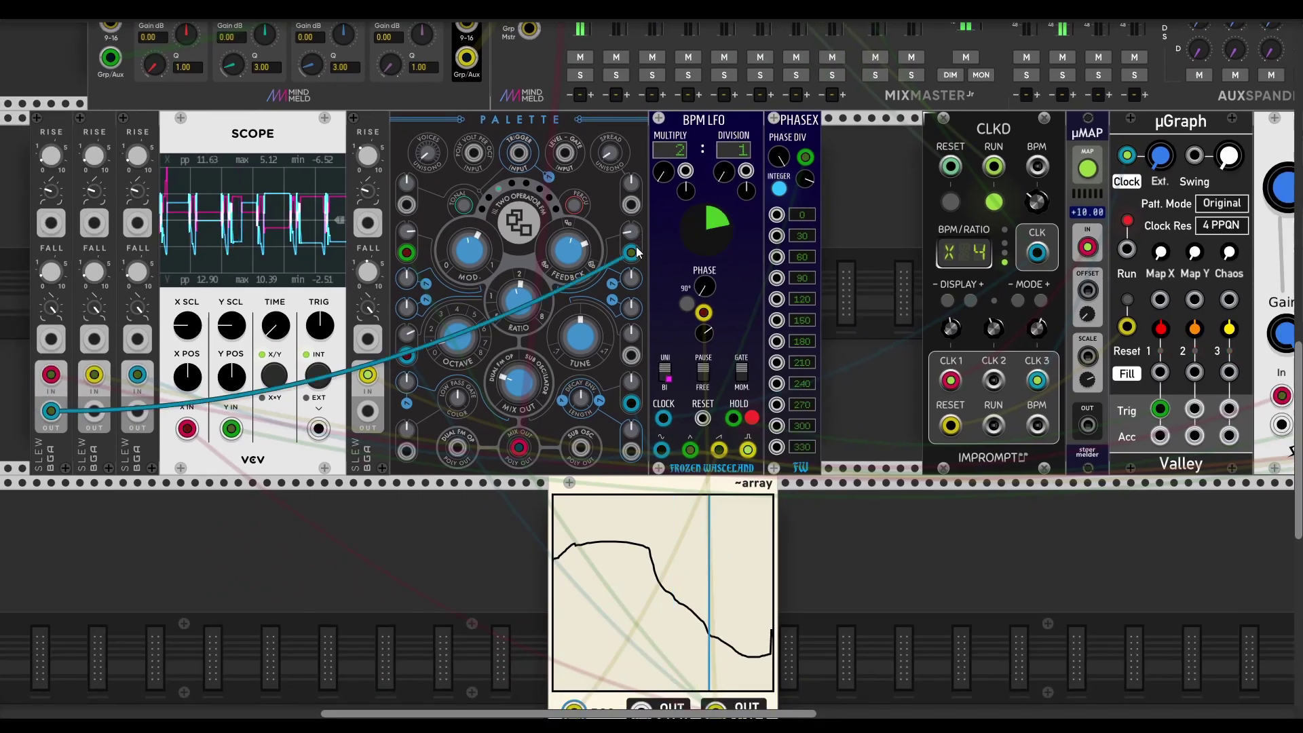
pyautogui.rightClick(629, 255)
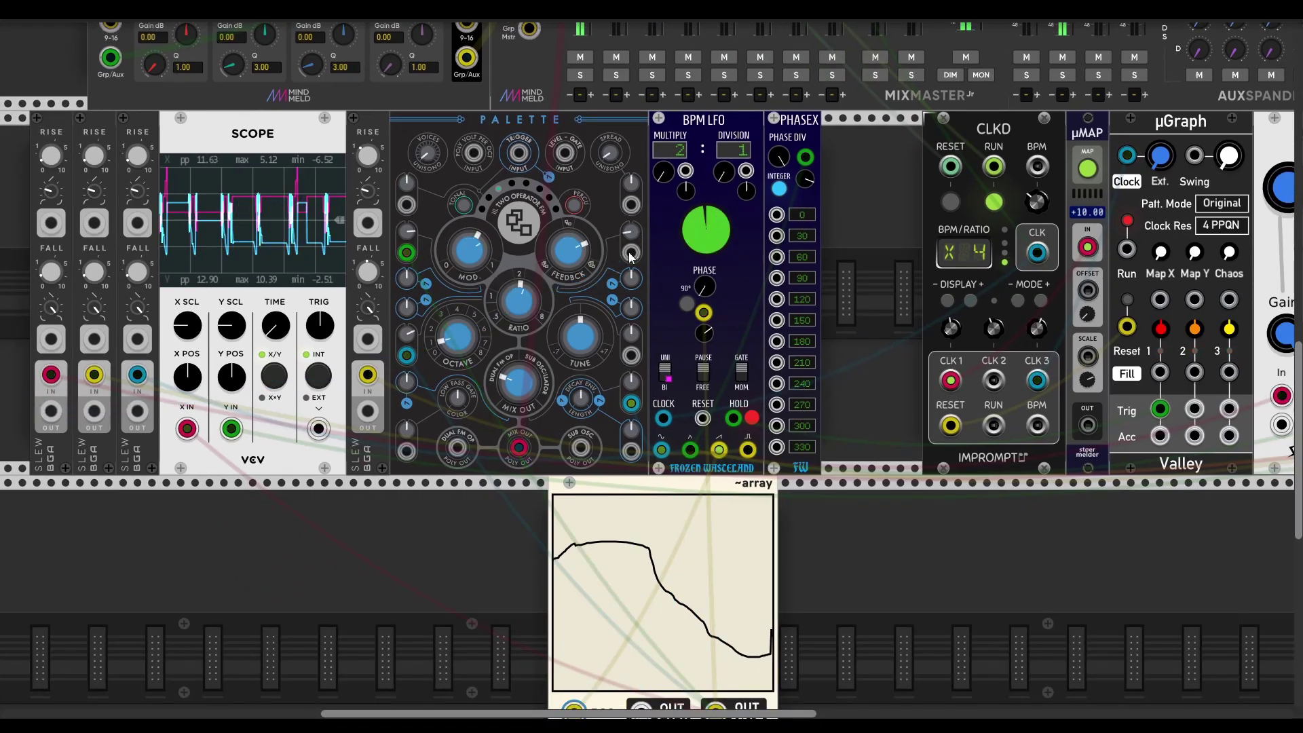
pyautogui.moveTo(631, 256); pyautogui.dragTo(776, 235)
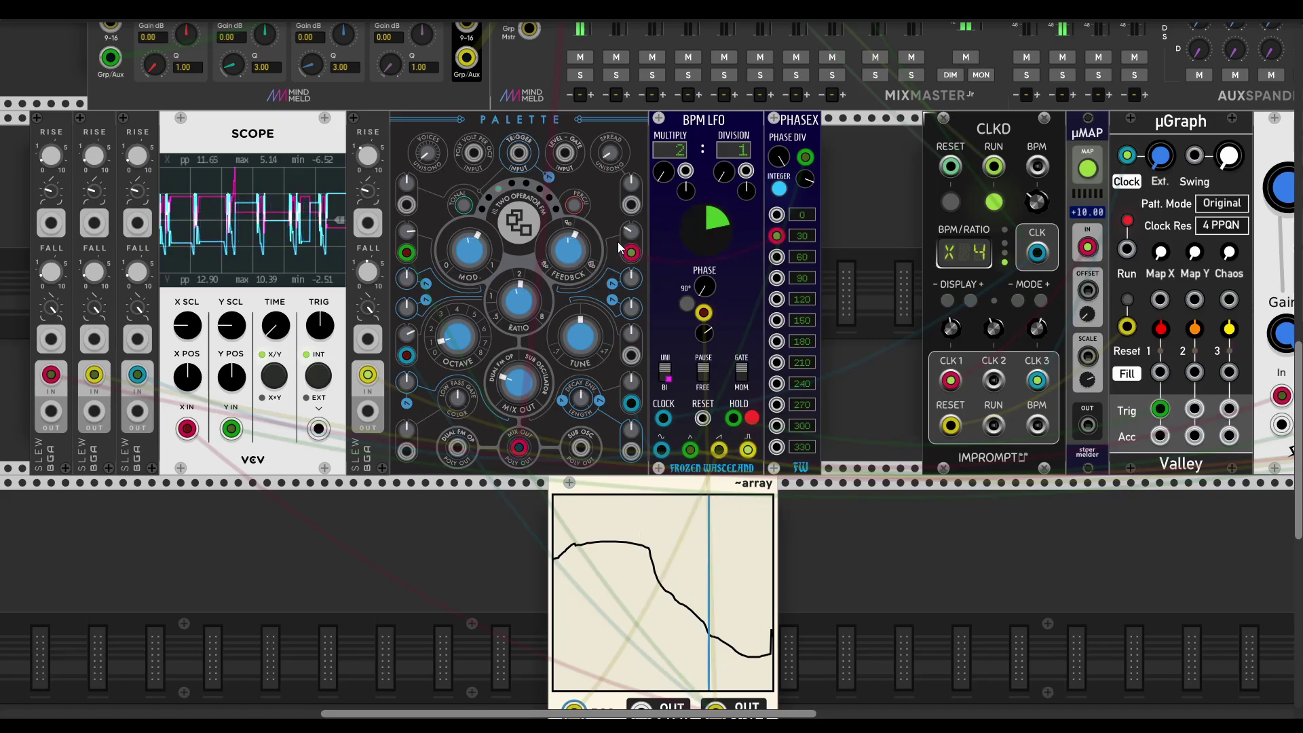
pyautogui.moveTo(625, 229); pyautogui.dragTo(625, 291)
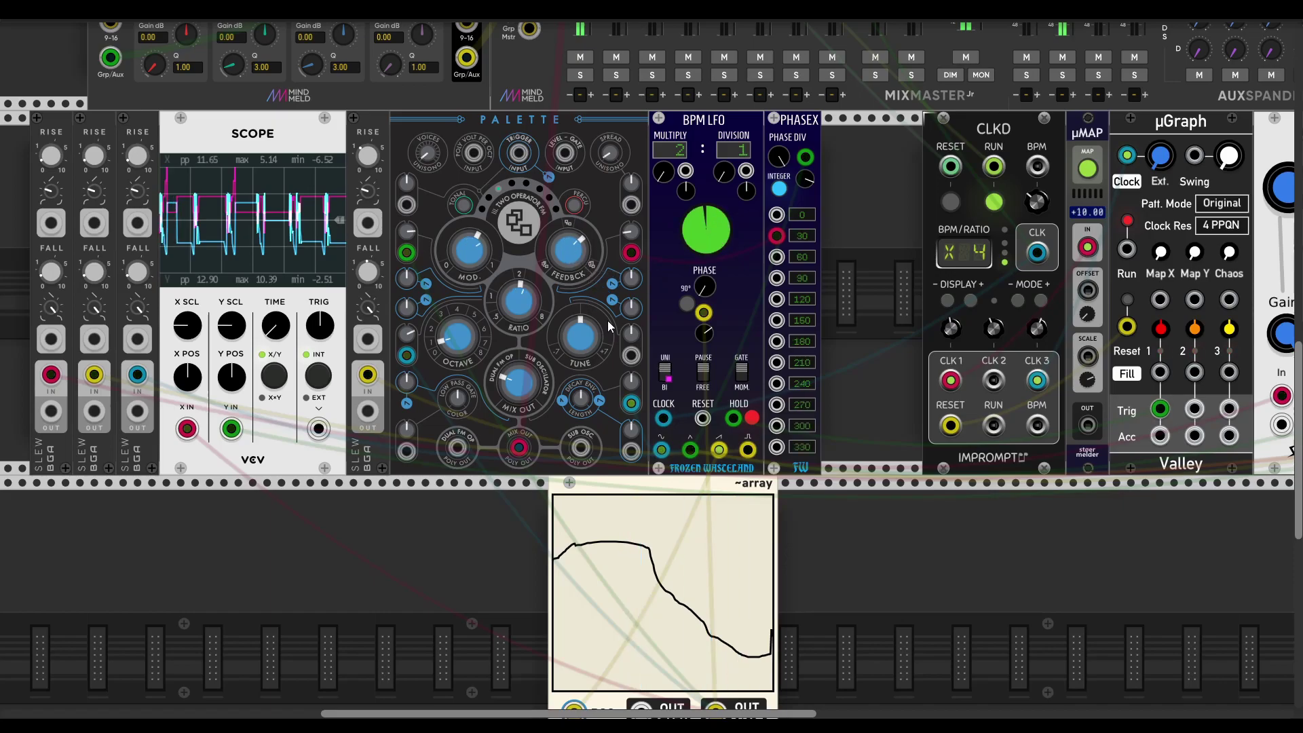
# Step: Turn up Palette's harmonics ratio, then patch the PHASEX 90-degree output into Palette's frequency CV input with an amount of 0.135
pyautogui.scroll(2, 560, 347)
pyautogui.hscroll(1, 561, 347)
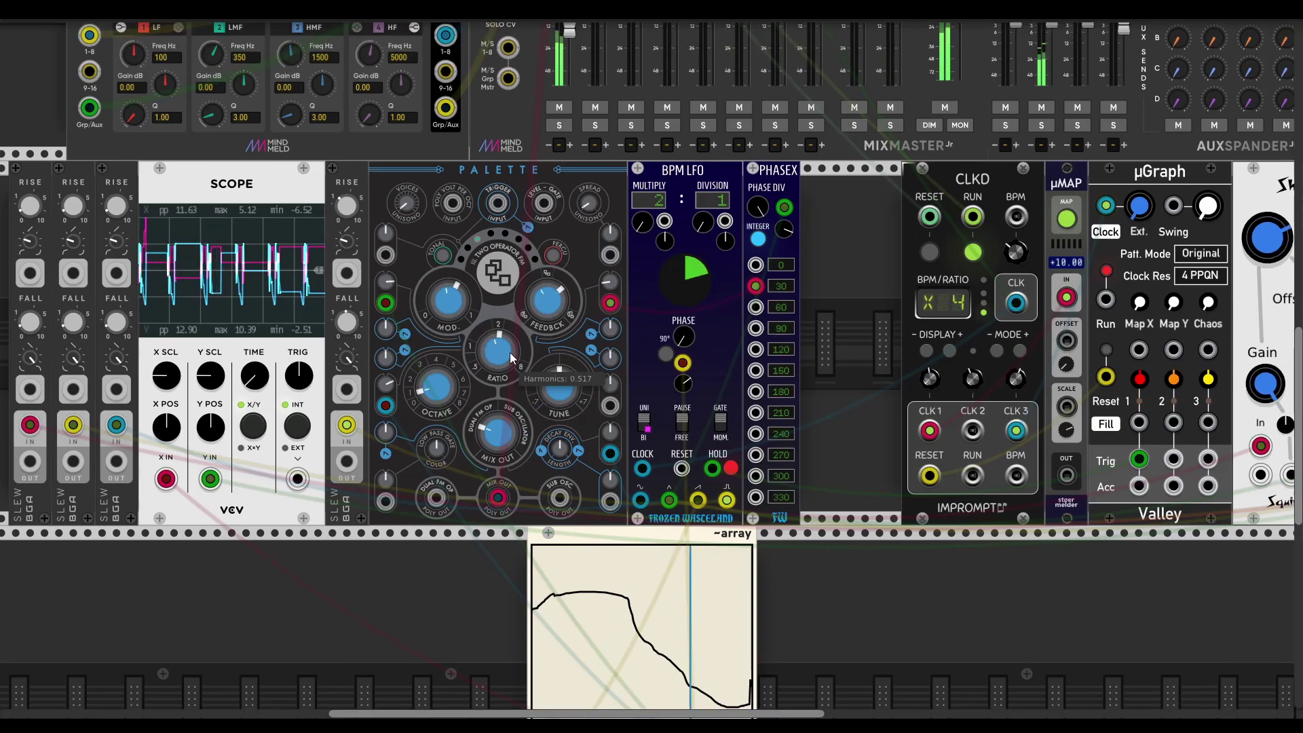
pyautogui.moveTo(504, 358); pyautogui.dragTo(504, 159)
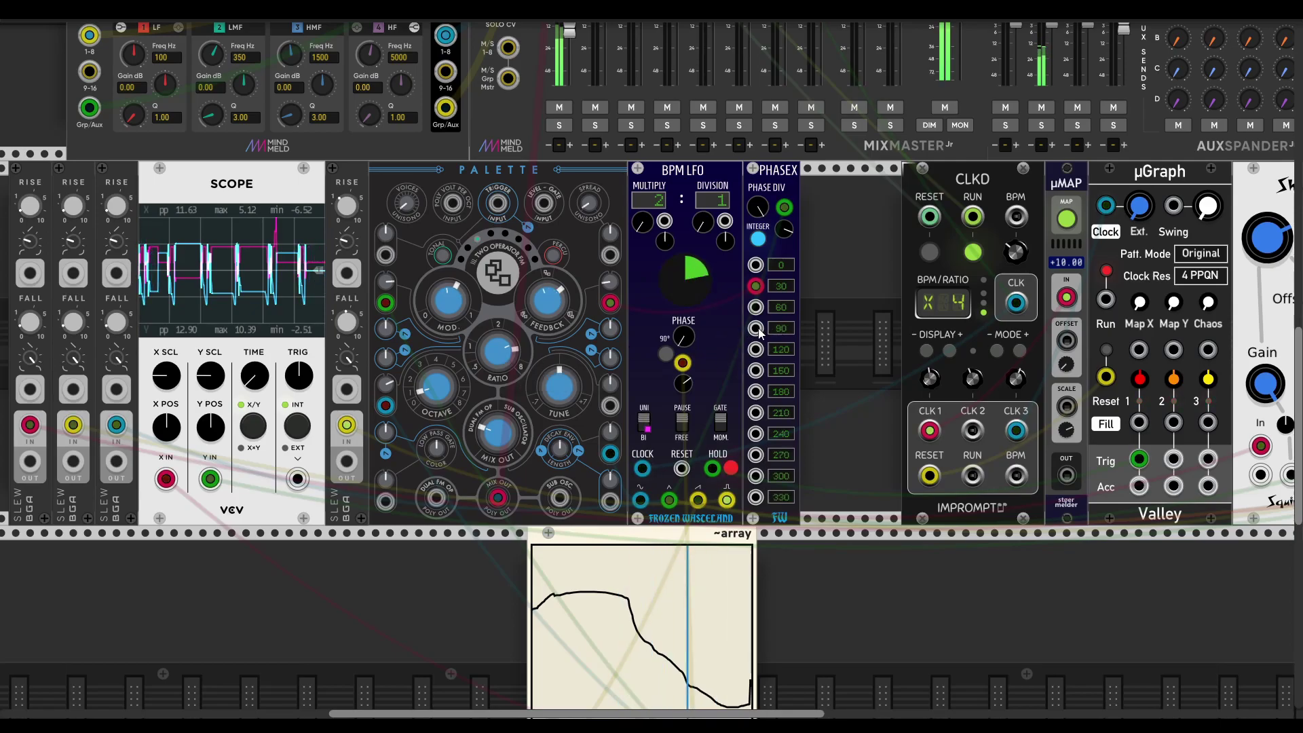
pyautogui.moveTo(757, 329); pyautogui.dragTo(610, 405)
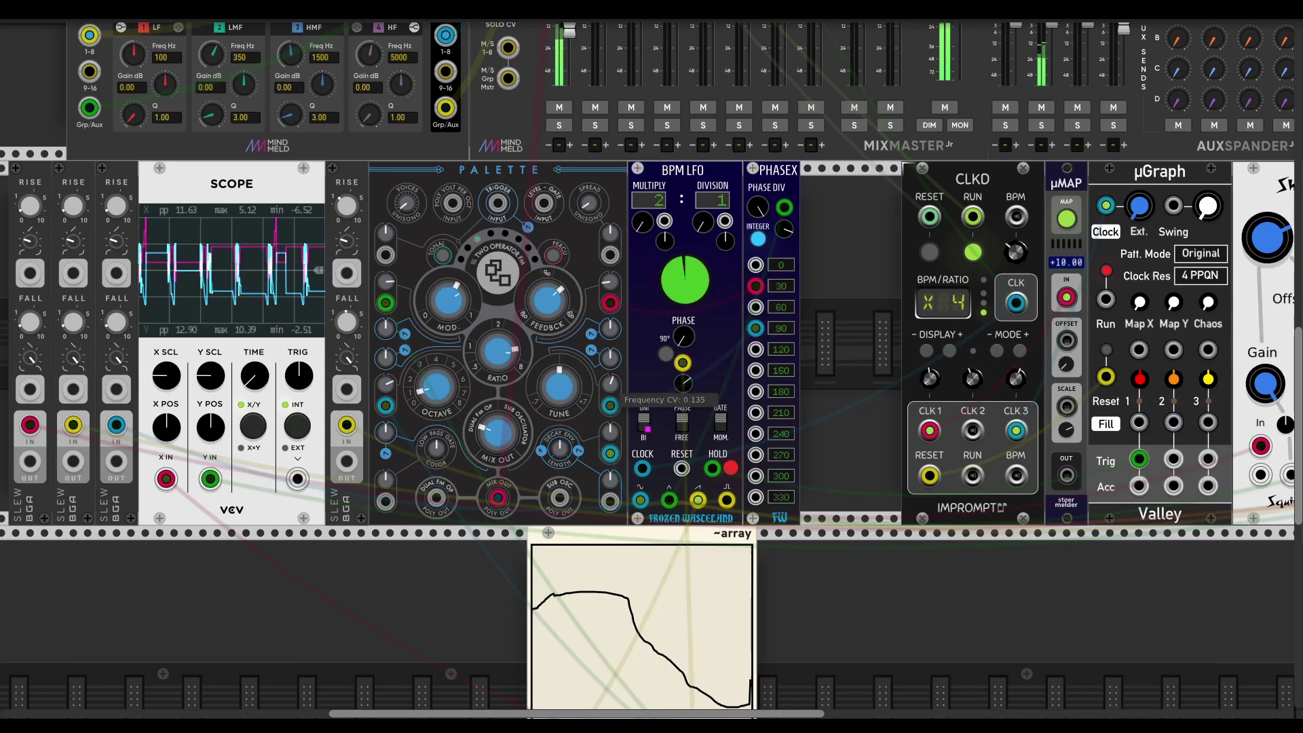
# Step: Turn off the Integer mode of the PHASEX phase division
pyautogui.hscroll(-2, 612, 389)
pyautogui.scroll(-1, 612, 389)
pyautogui.hscroll(-1, 675, 455)
pyautogui.scroll(-1, 676, 456)
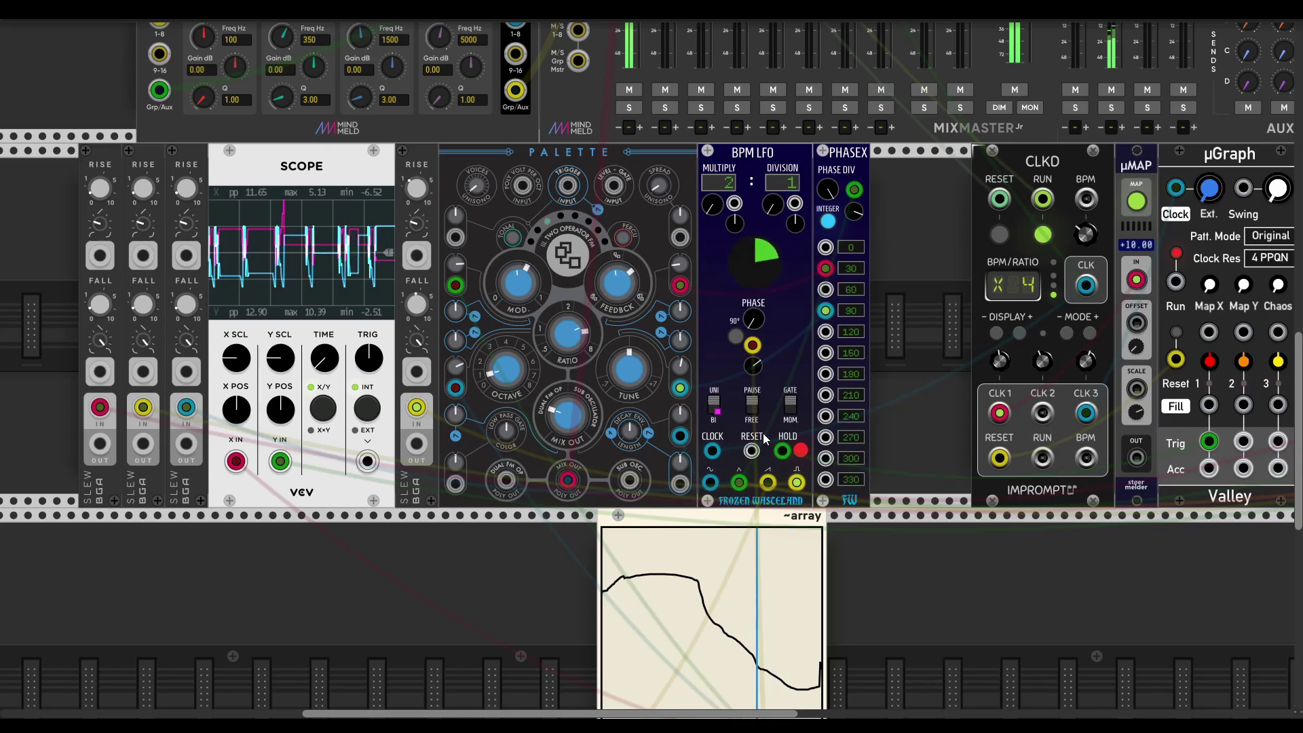
pyautogui.scroll(4, 763, 433)
pyautogui.hscroll(1, 763, 432)
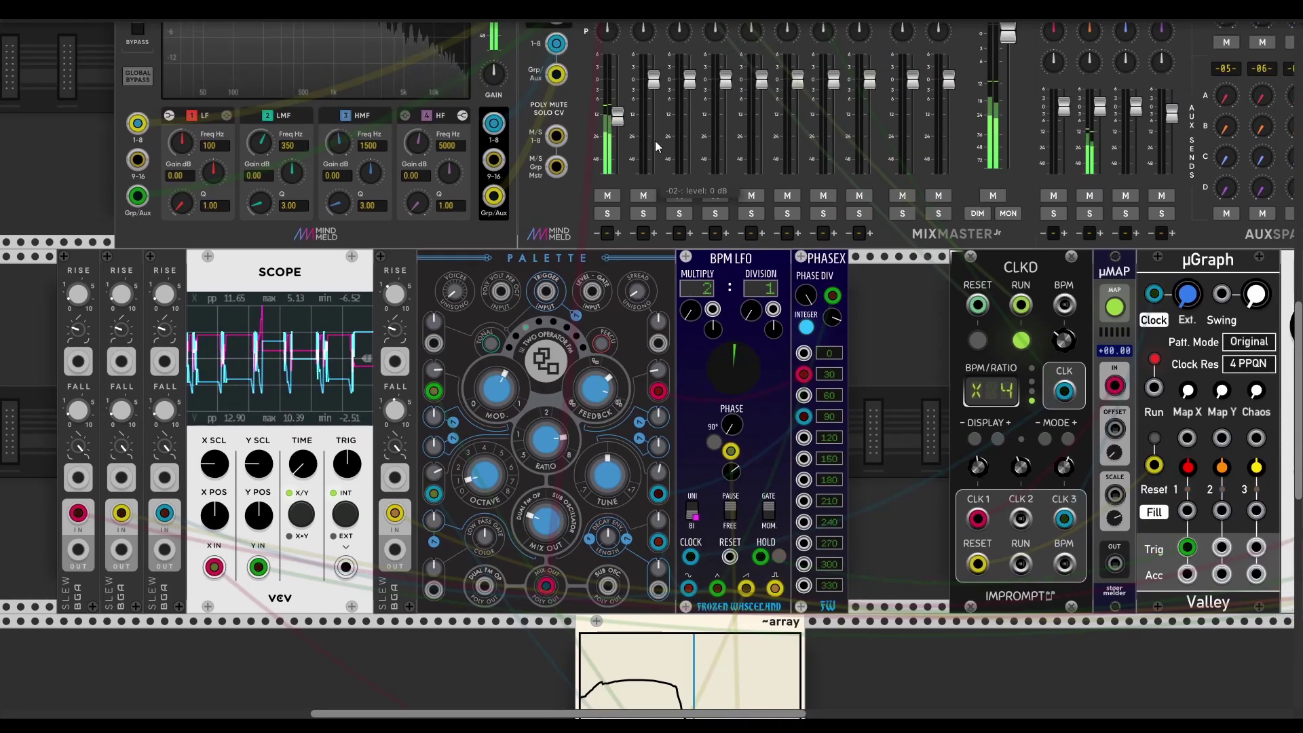
pyautogui.click(807, 327)
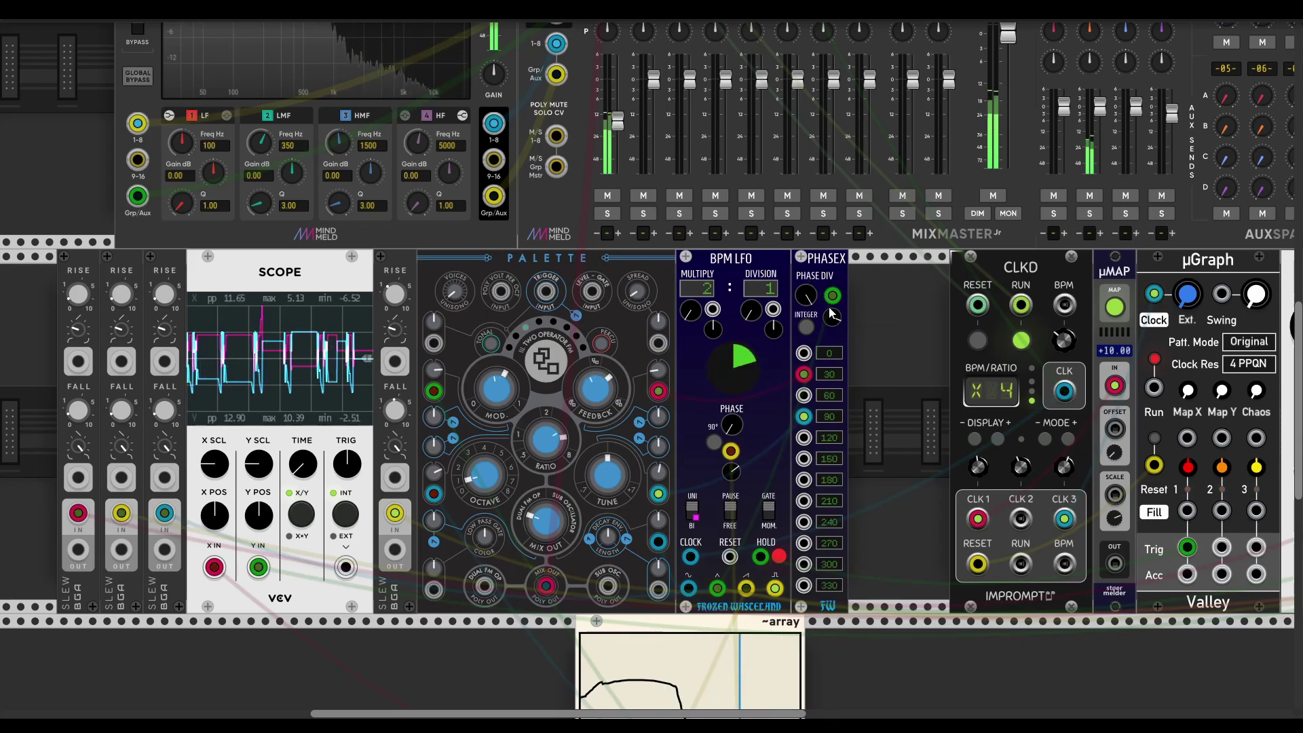
# Step: Search the module browser for "bool" and add the Boolean module beside the ~array
pyautogui.scroll(-5, 886, 483)
pyautogui.hscroll(2, 886, 483)
pyautogui.rightClick(885, 548)
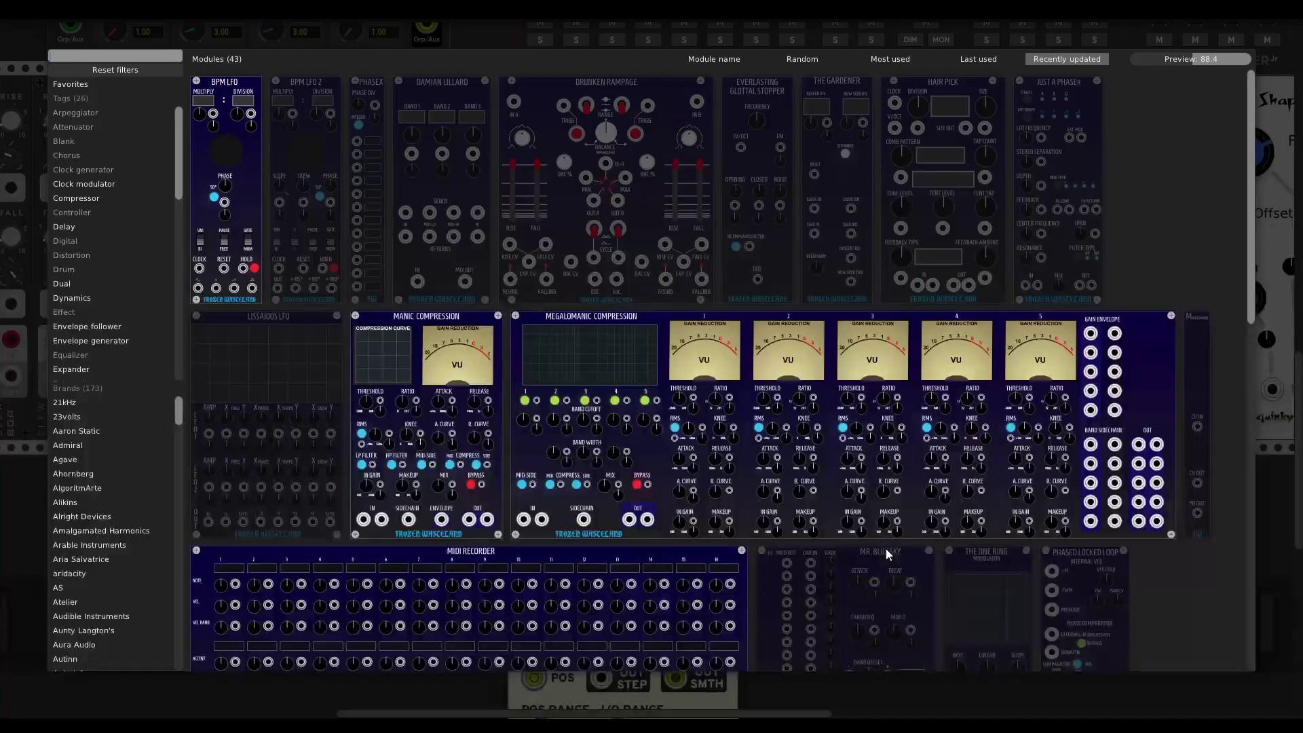
pyautogui.write('bool')
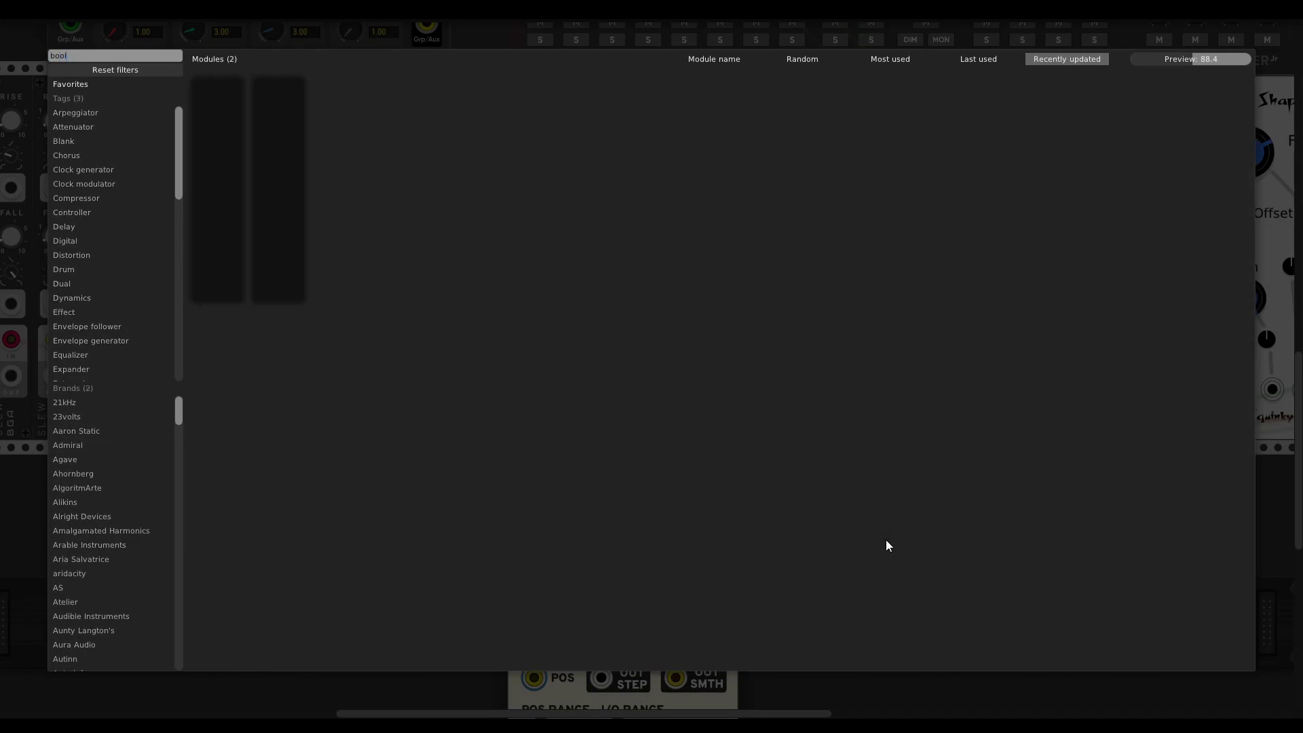
pyautogui.click(297, 290)
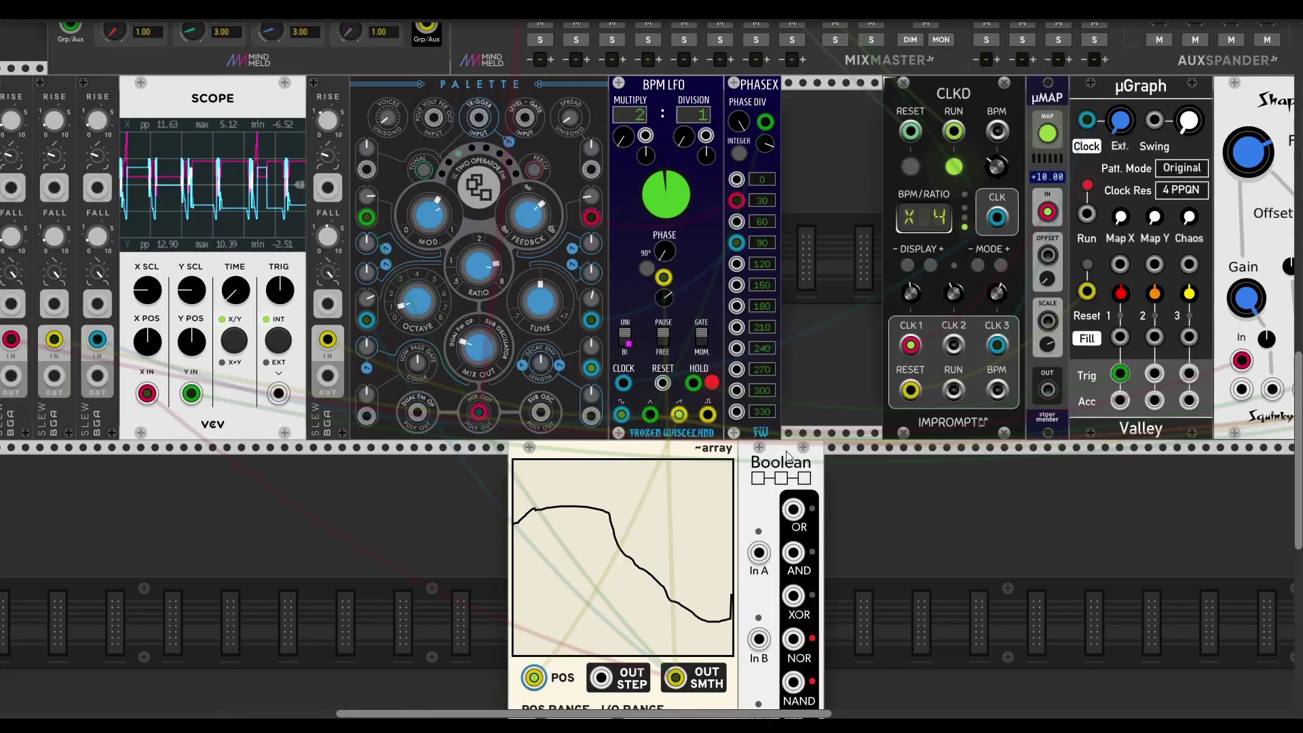
# Step: Patch the BPM LFO's square output into Boolean's In A
pyautogui.hscroll(5, 729, 535)
pyautogui.scroll(-3, 769, 577)
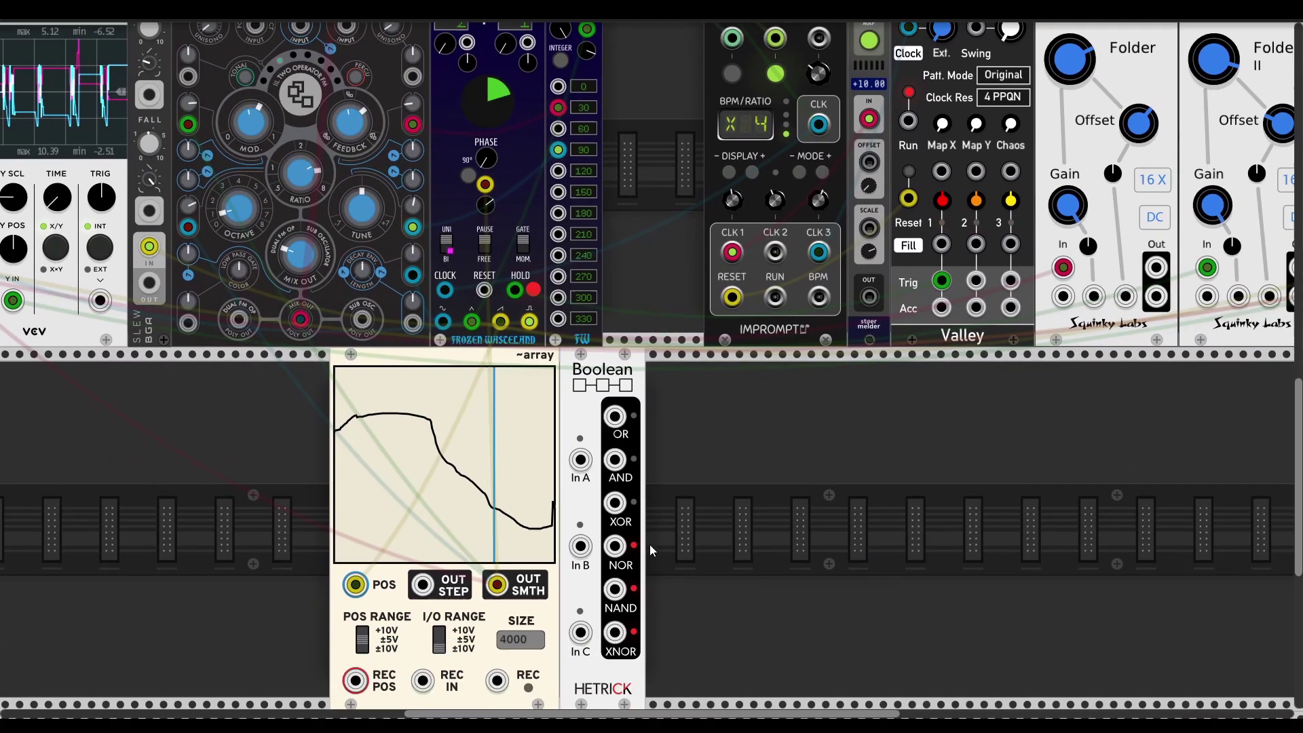
pyautogui.moveTo(580, 460); pyautogui.dragTo(530, 322)
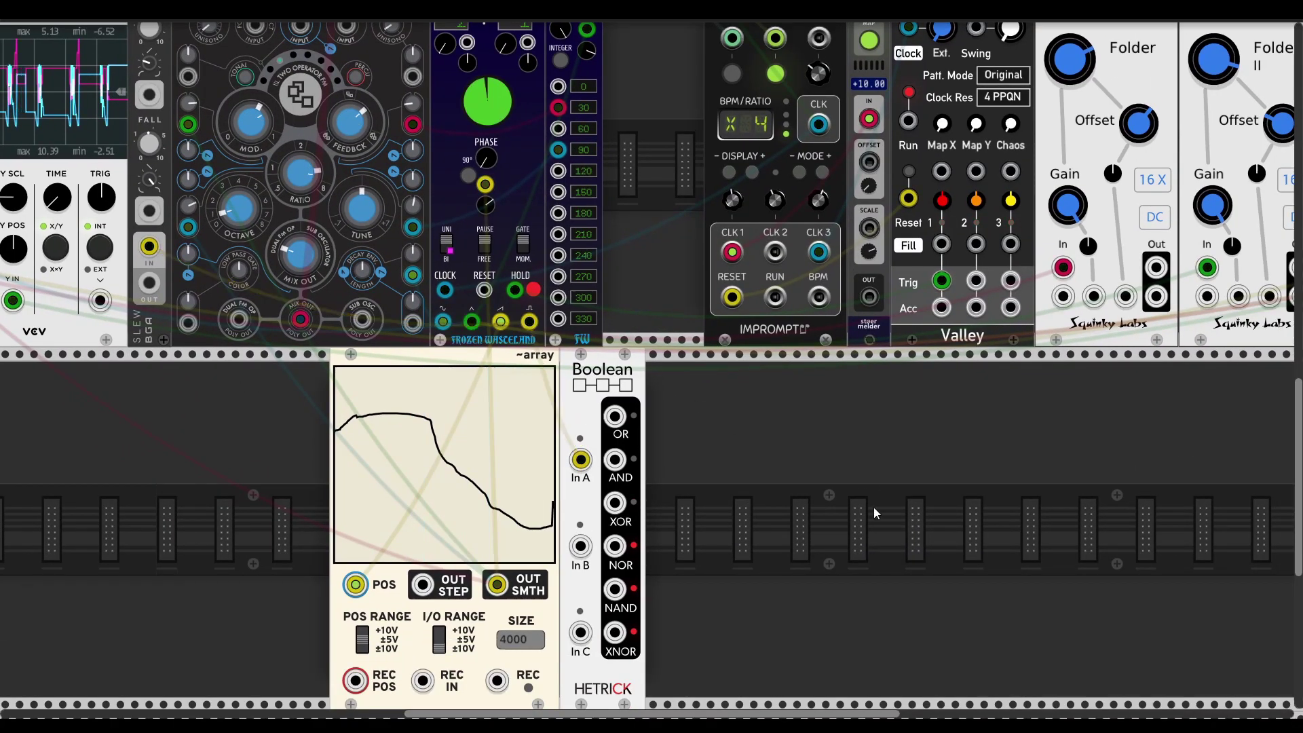
# Step: Patch the Folder Shaper's output into Boolean's In B, and replace that connection with one from the Crush Shaper's output
pyautogui.hscroll(4, 873, 507)
pyautogui.scroll(-1, 846, 515)
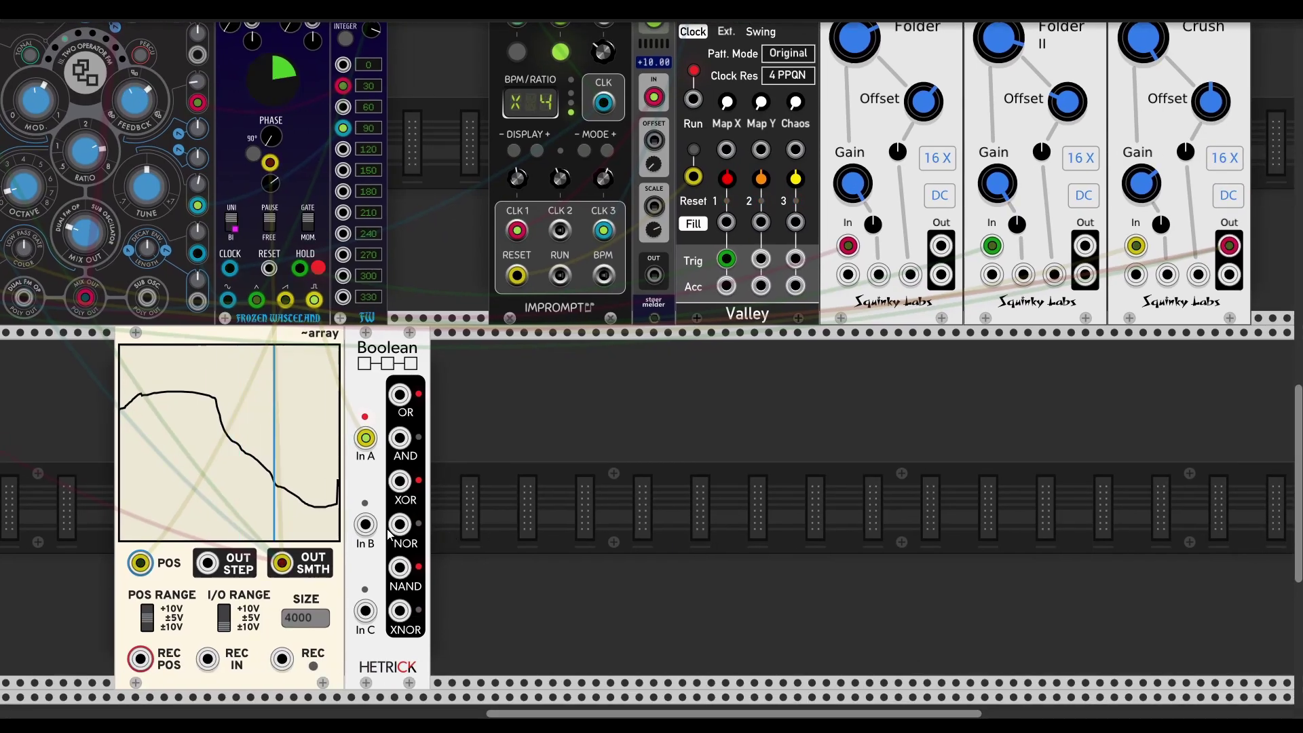
pyautogui.moveTo(365, 524); pyautogui.dragTo(940, 245)
pyautogui.hscroll(-3, 849, 440)
pyautogui.scroll(1, 848, 439)
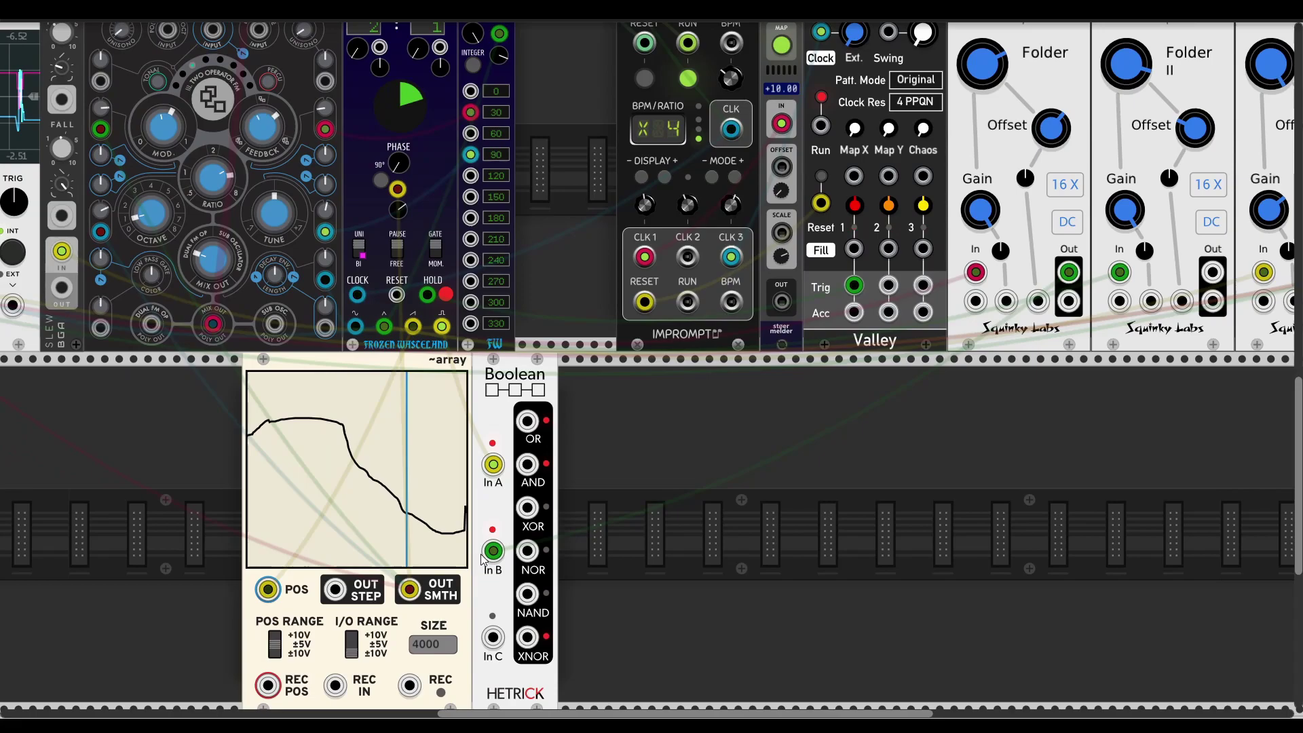
pyautogui.moveTo(483, 560); pyautogui.dragTo(1254, 272)
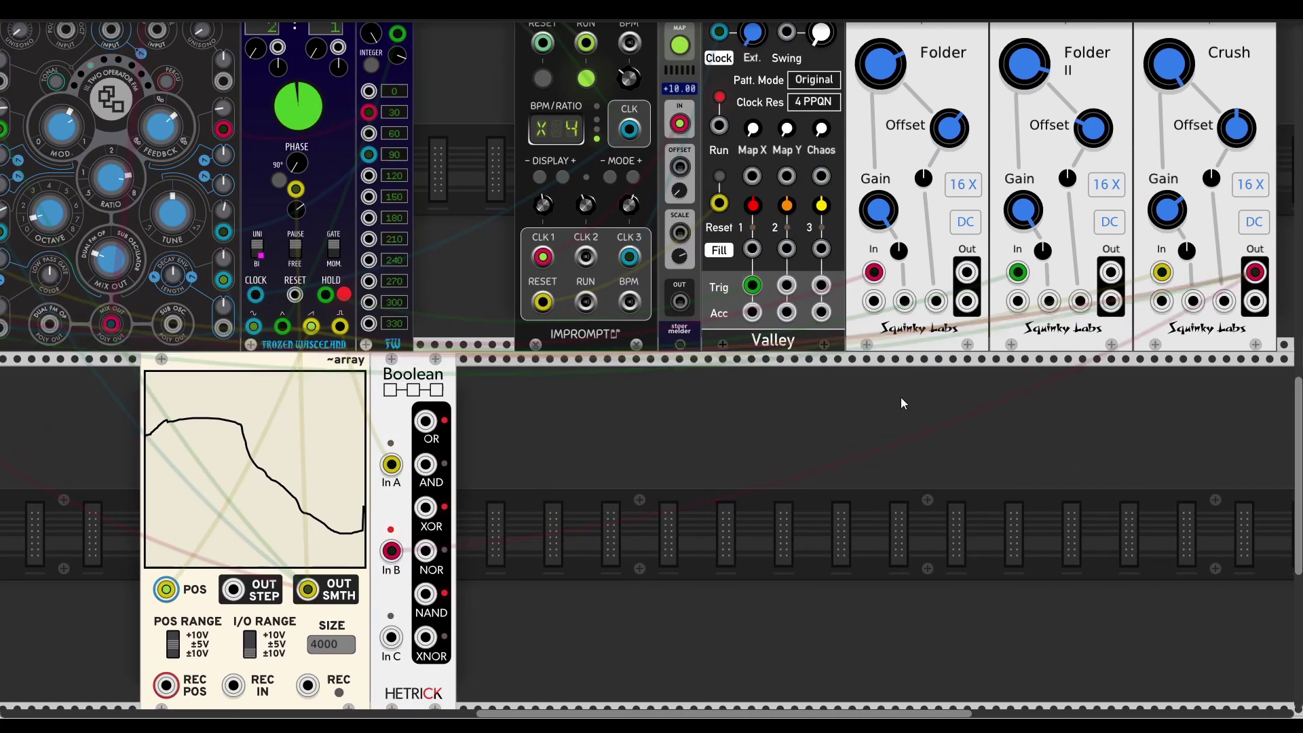
# Step: Set the BPM LFO's division to 10
pyautogui.scroll(2, 901, 398)
pyautogui.hscroll(-3, 901, 398)
pyautogui.moveTo(412, 101); pyautogui.dragTo(412, 88)
pyautogui.scroll(-2, 652, 518)
pyautogui.hscroll(-1, 653, 518)
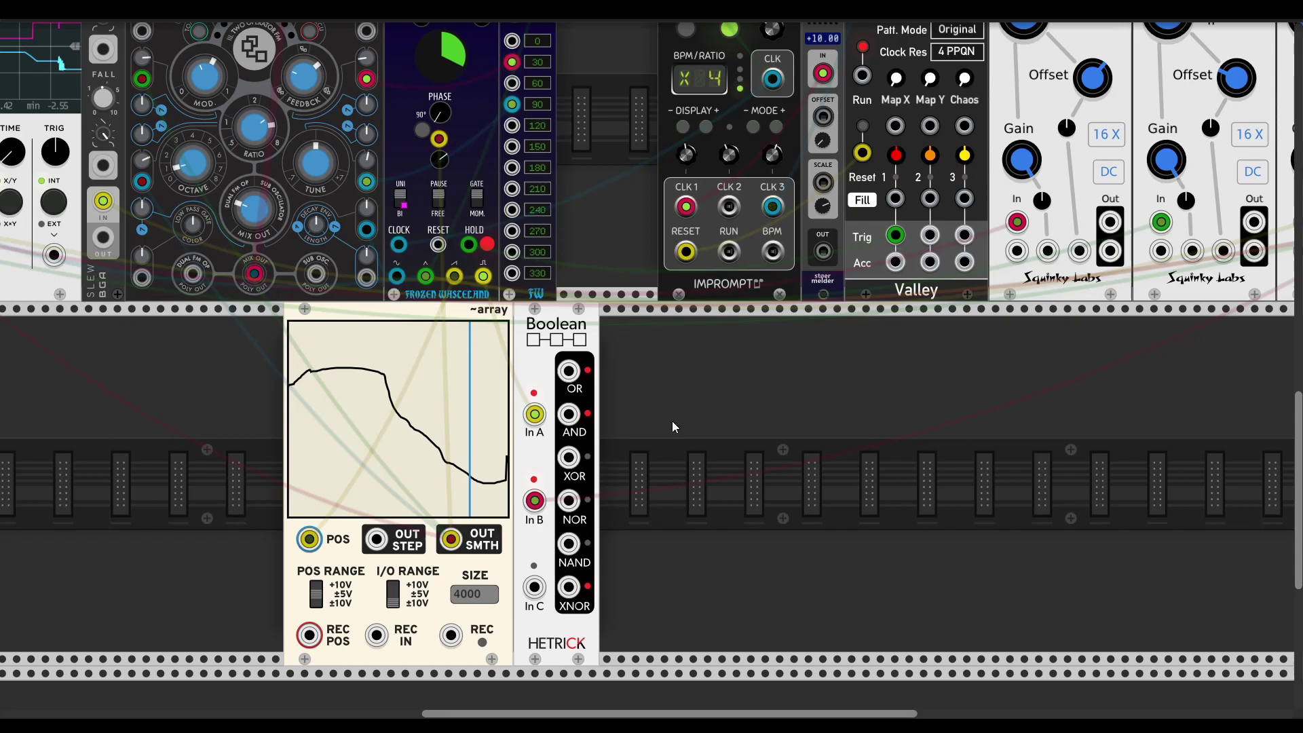
pyautogui.scroll(1, 668, 431)
pyautogui.hscroll(1, 668, 432)
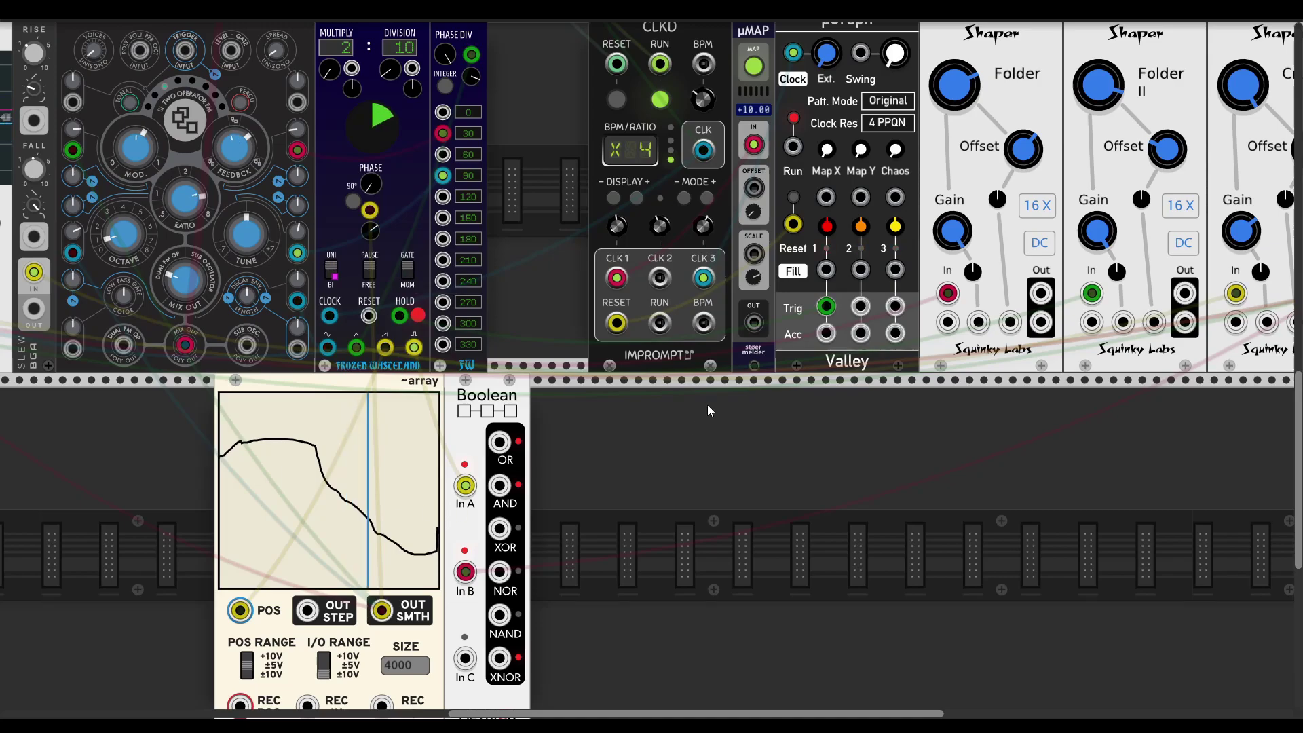
# Step: Set the BPM LFO's division to 7
pyautogui.hscroll(5, 1024, 442)
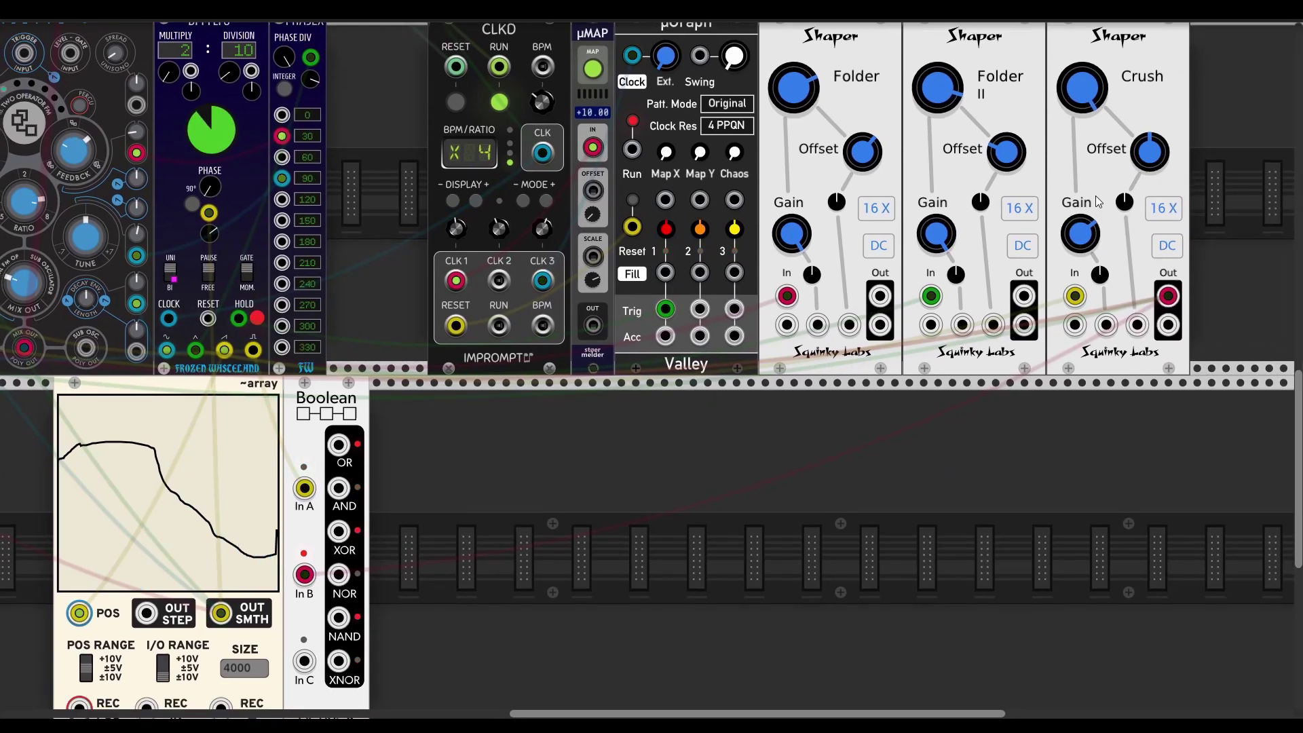
pyautogui.hscroll(-3, 524, 457)
pyautogui.scroll(-1, 524, 456)
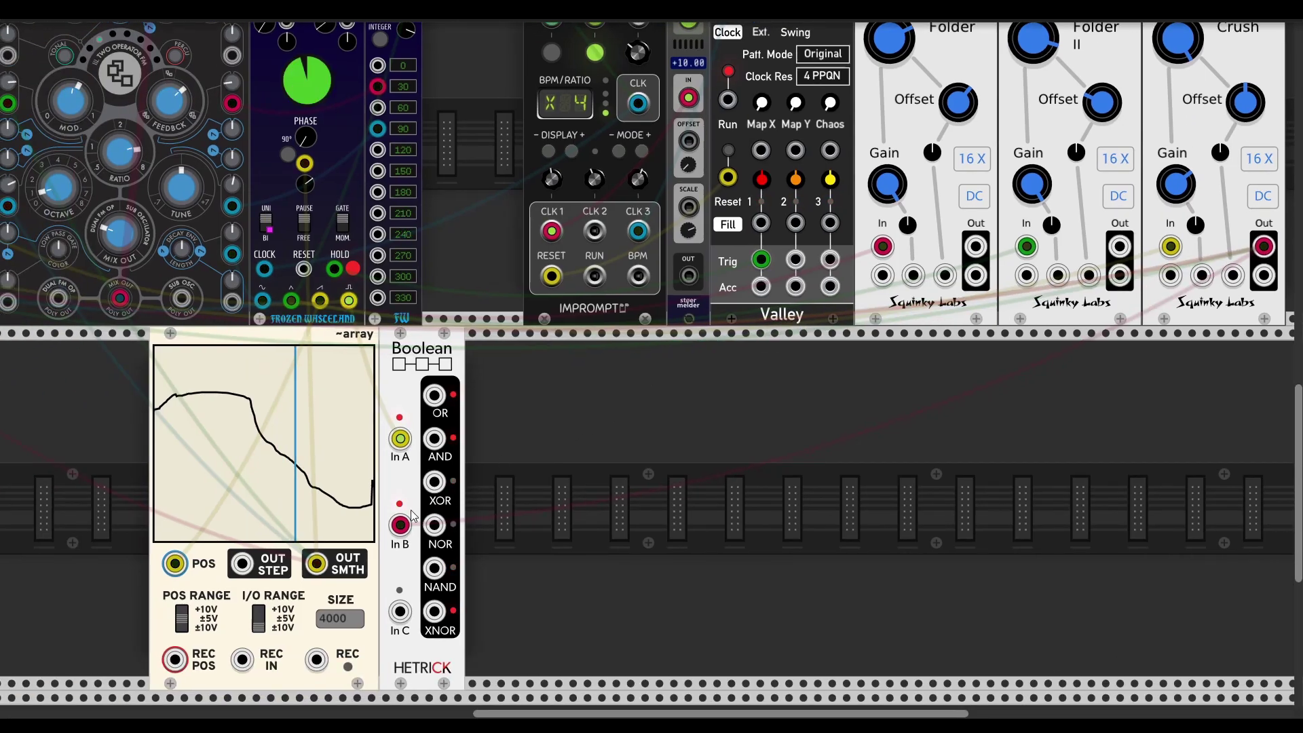
pyautogui.hscroll(-4, 551, 506)
pyautogui.scroll(2, 551, 506)
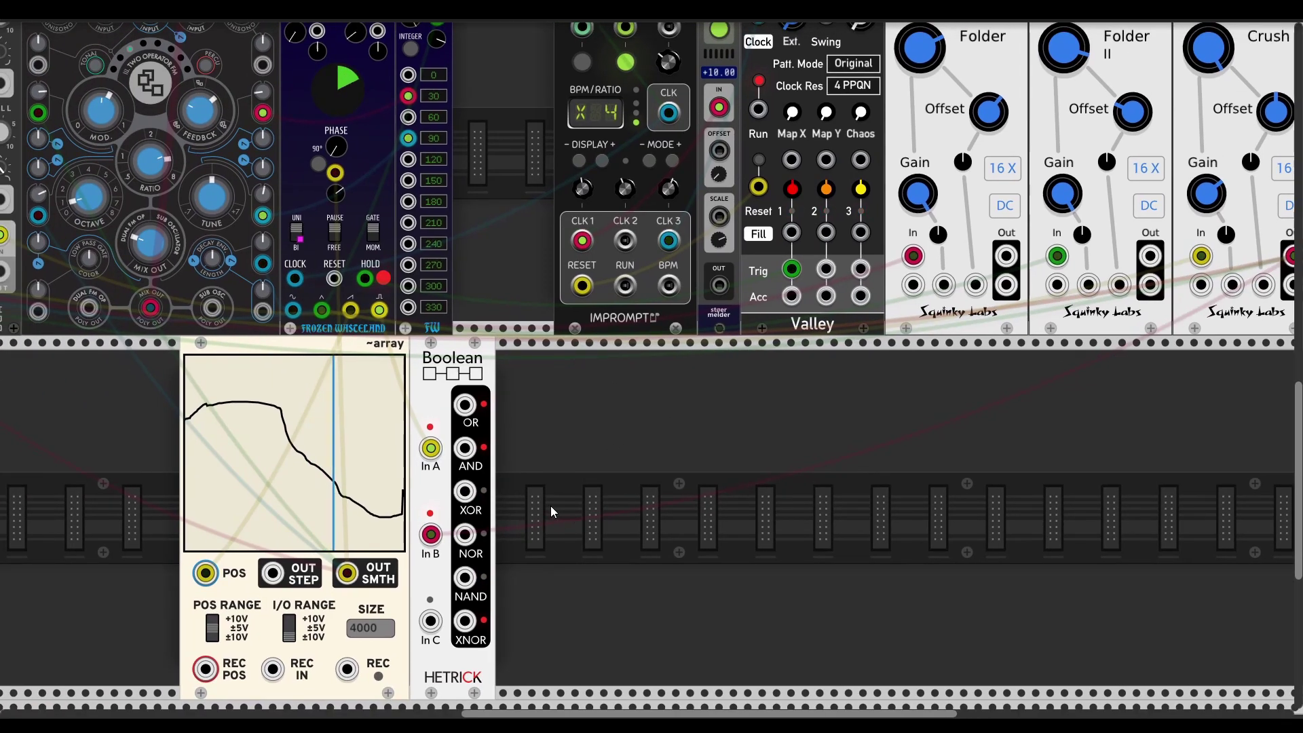
pyautogui.moveTo(474, 72); pyautogui.dragTo(474, 84)
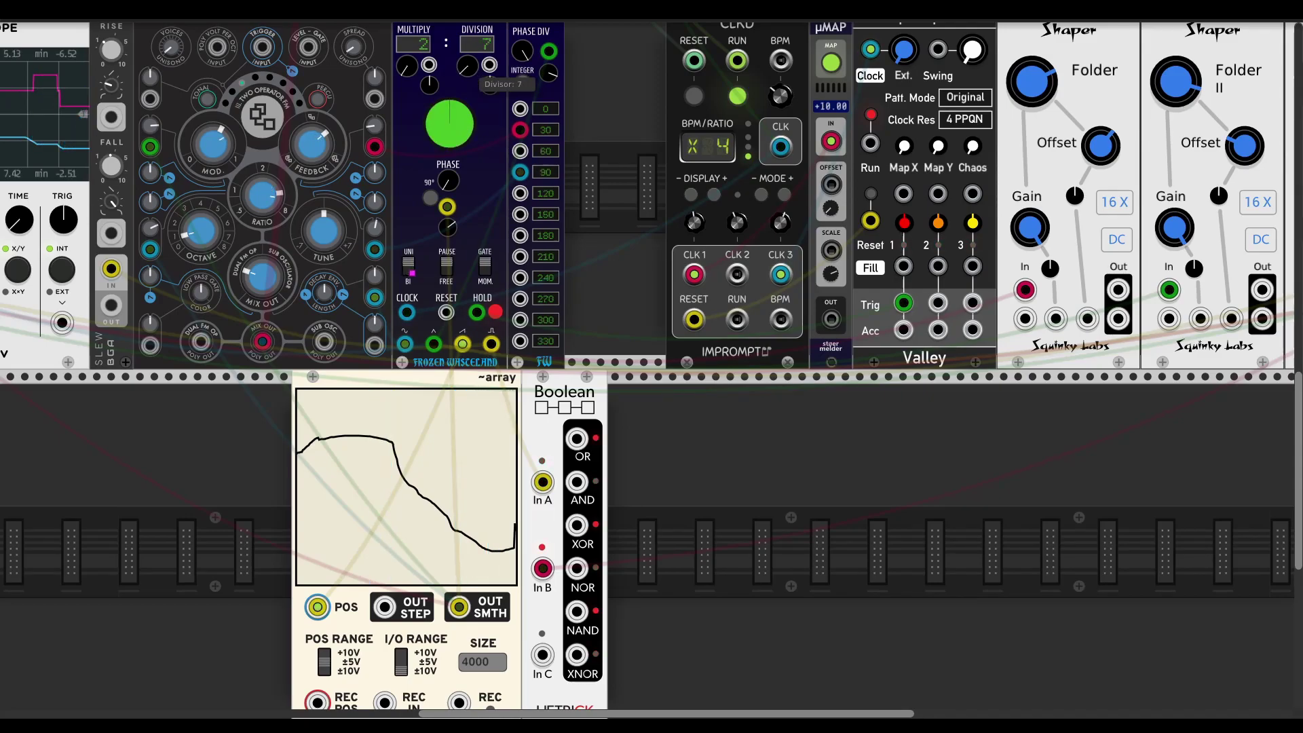
pyautogui.hscroll(-1, 694, 540)
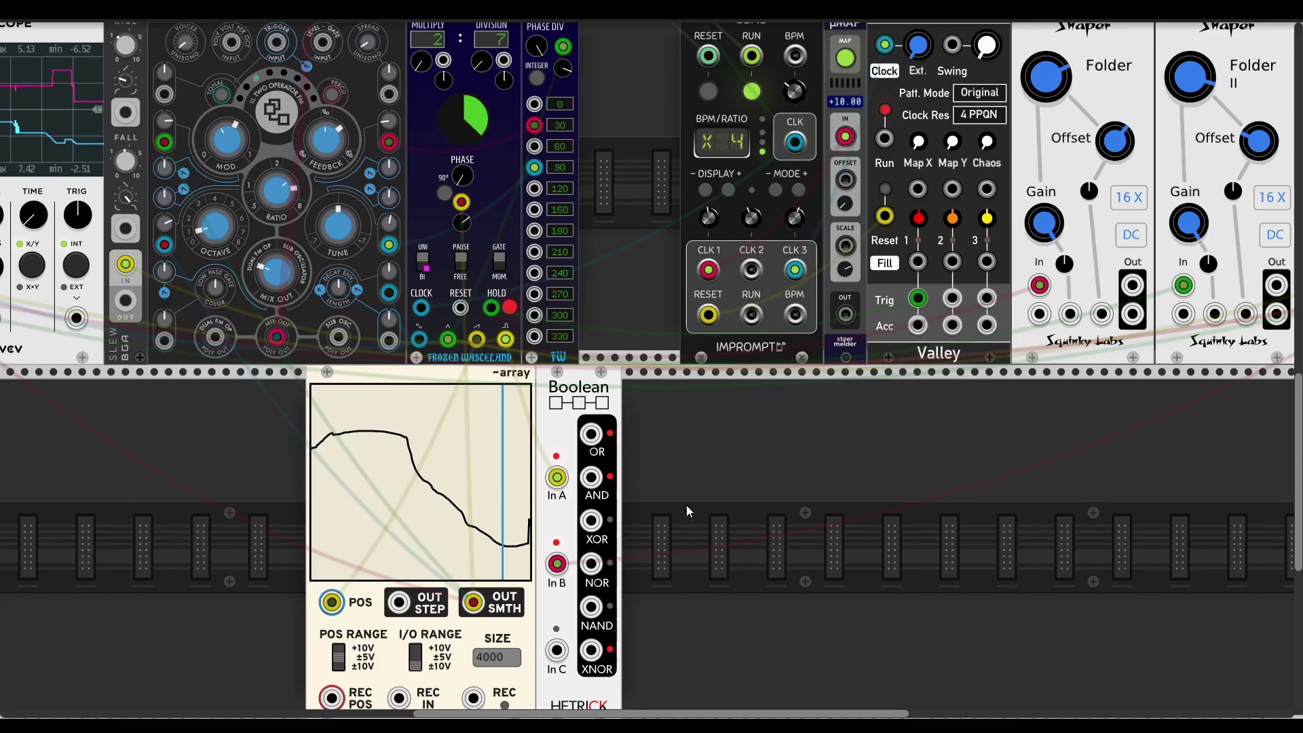
# Step: Search the module browser for "pale", add a second Palette beside Boolean, and patch Boolean's NOR output into its trigger input
pyautogui.hscroll(-5, 686, 504)
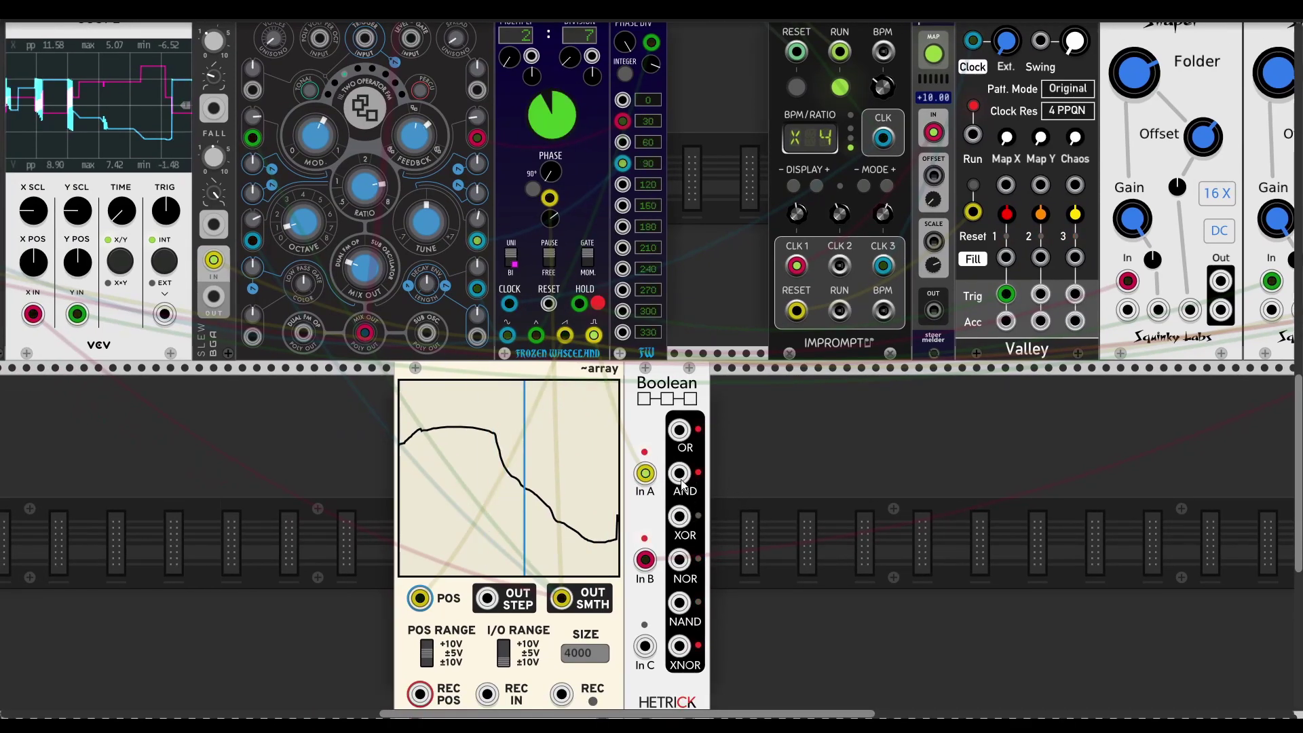
pyautogui.rightClick(264, 493)
pyautogui.write('pale')
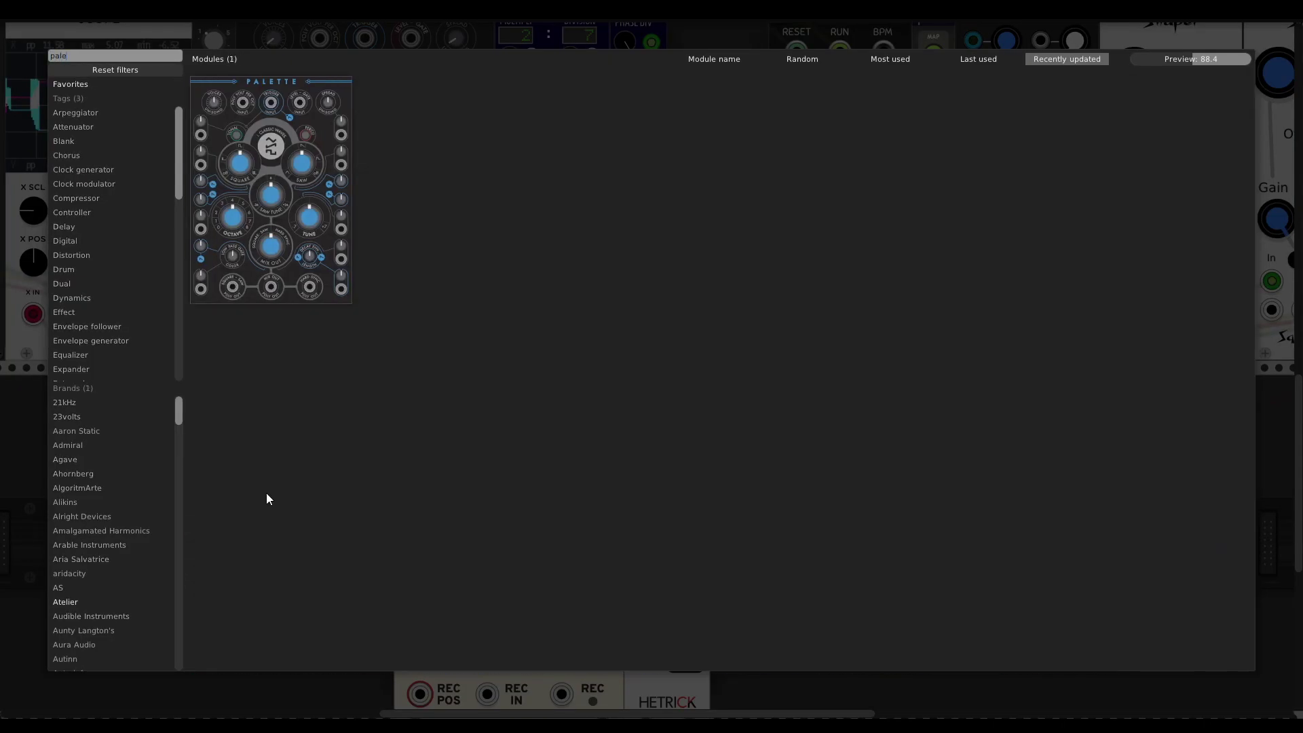
pyautogui.moveTo(295, 272); pyautogui.dragTo(741, 458)
pyautogui.moveTo(840, 408); pyautogui.dragTo(679, 559)
pyautogui.scroll(-1, 993, 503)
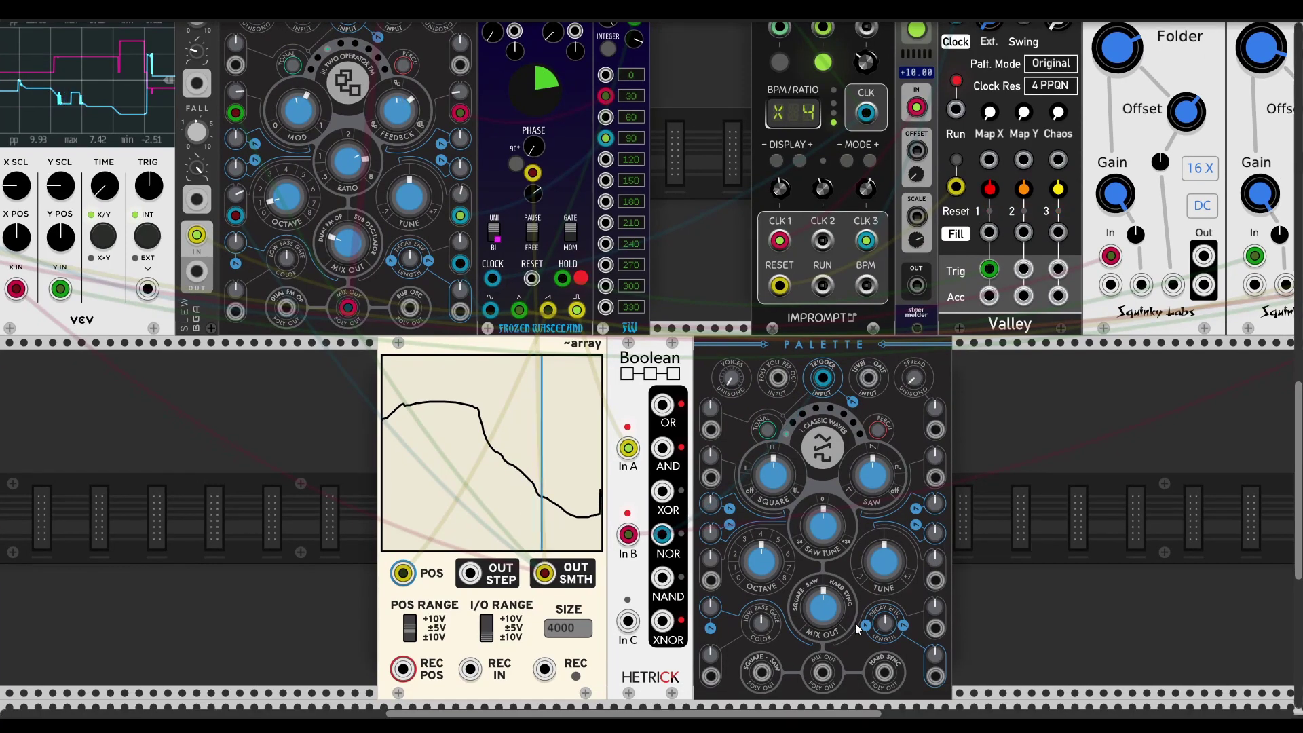
# Step: Set the BPM LFO's division to 2
pyautogui.scroll(2, 699, 482)
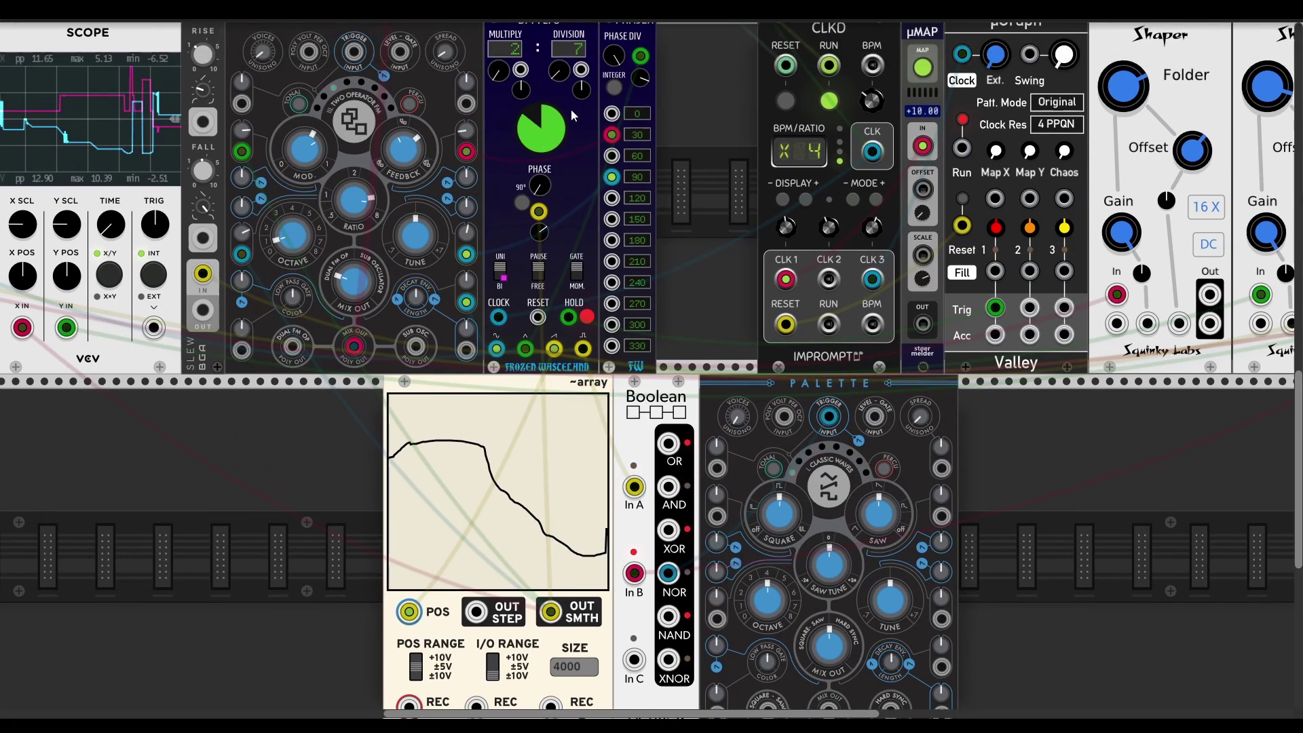
pyautogui.moveTo(561, 71); pyautogui.dragTo(561, 85)
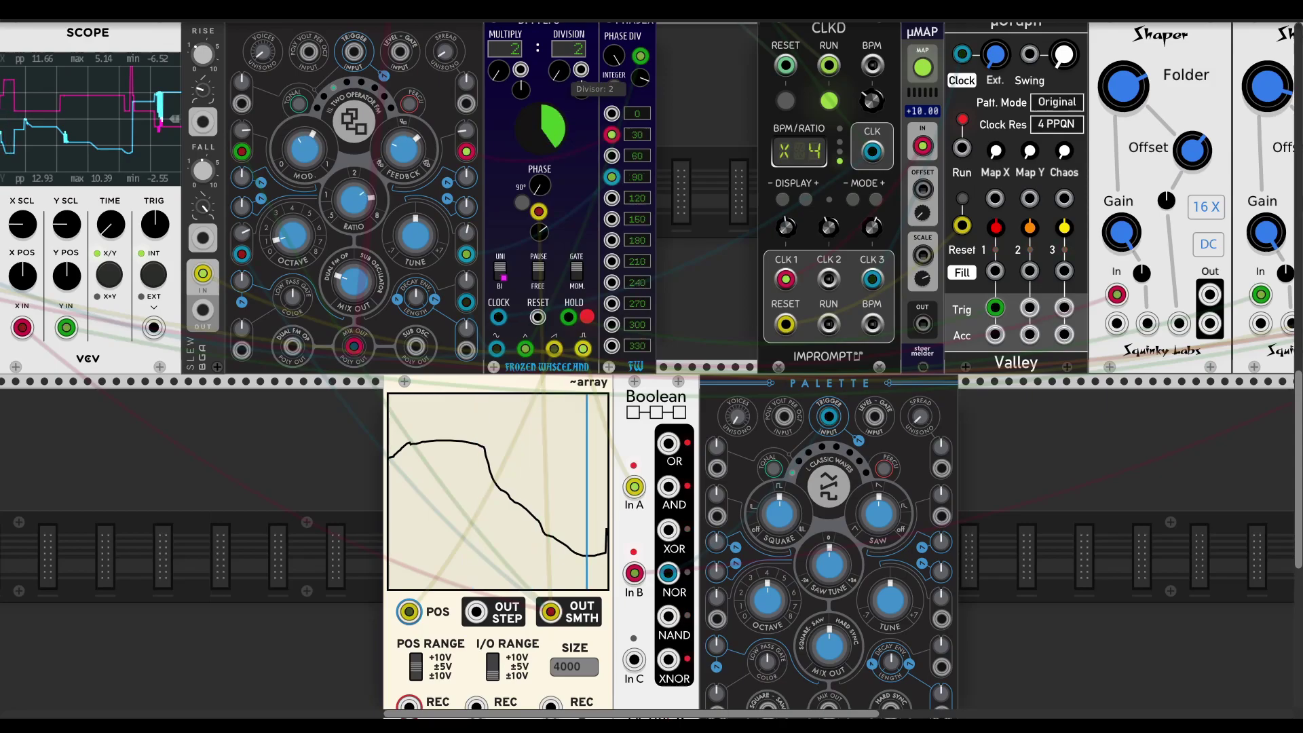
# Step: Patch Boolean's XOR output into the first Palette's trigger input and set that Palette's LPG decay to 0.949
pyautogui.hscroll(-3, 691, 297)
pyautogui.scroll(1, 691, 297)
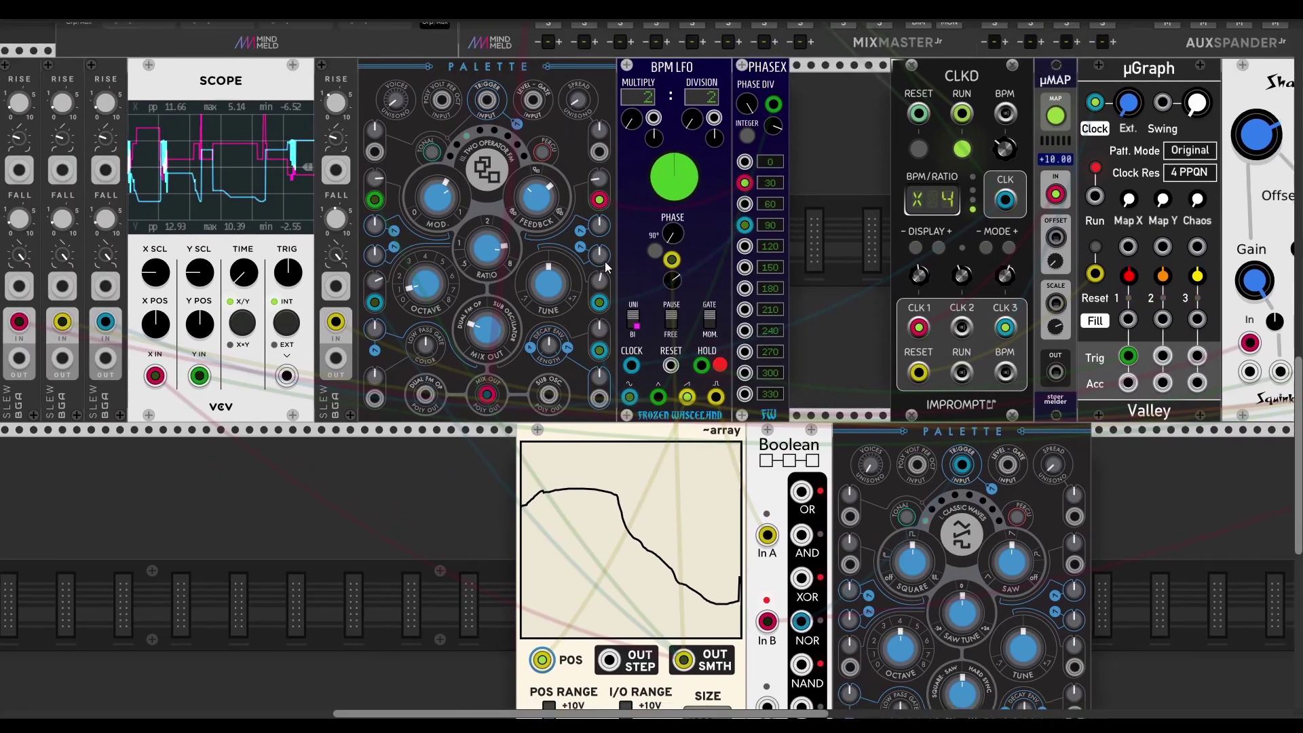
pyautogui.moveTo(801, 577); pyautogui.dragTo(693, 340)
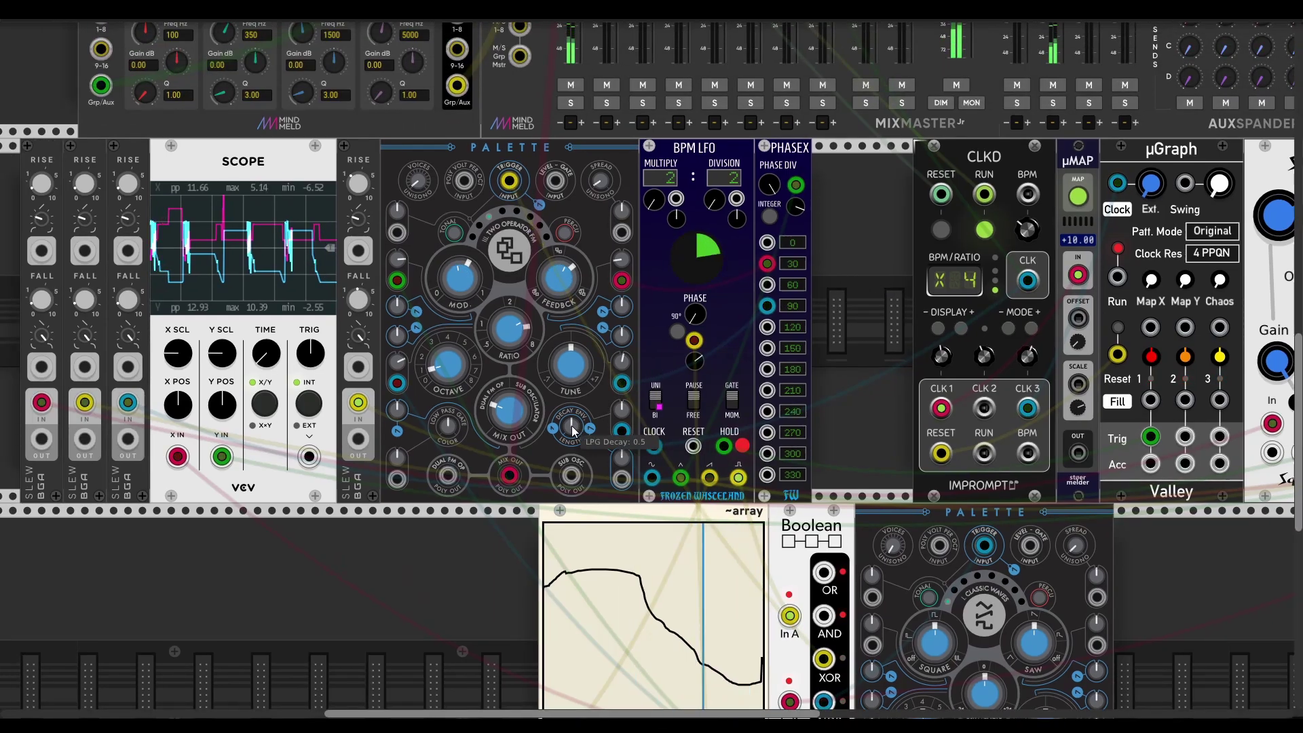
pyautogui.moveTo(573, 426); pyautogui.dragTo(573, 434)
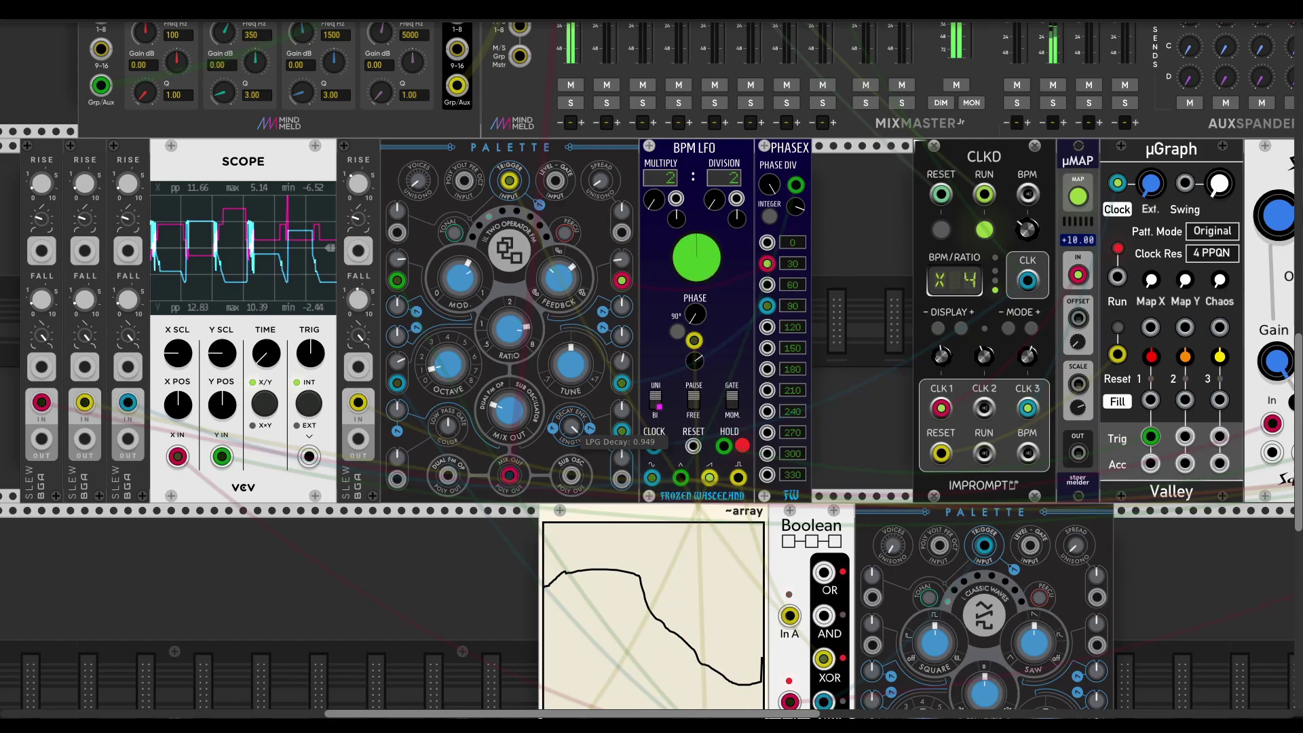
# Step: Switch the second Palette's synthesis model to Analog Bass Drum
pyautogui.scroll(-6, 788, 438)
pyautogui.hscroll(5, 788, 438)
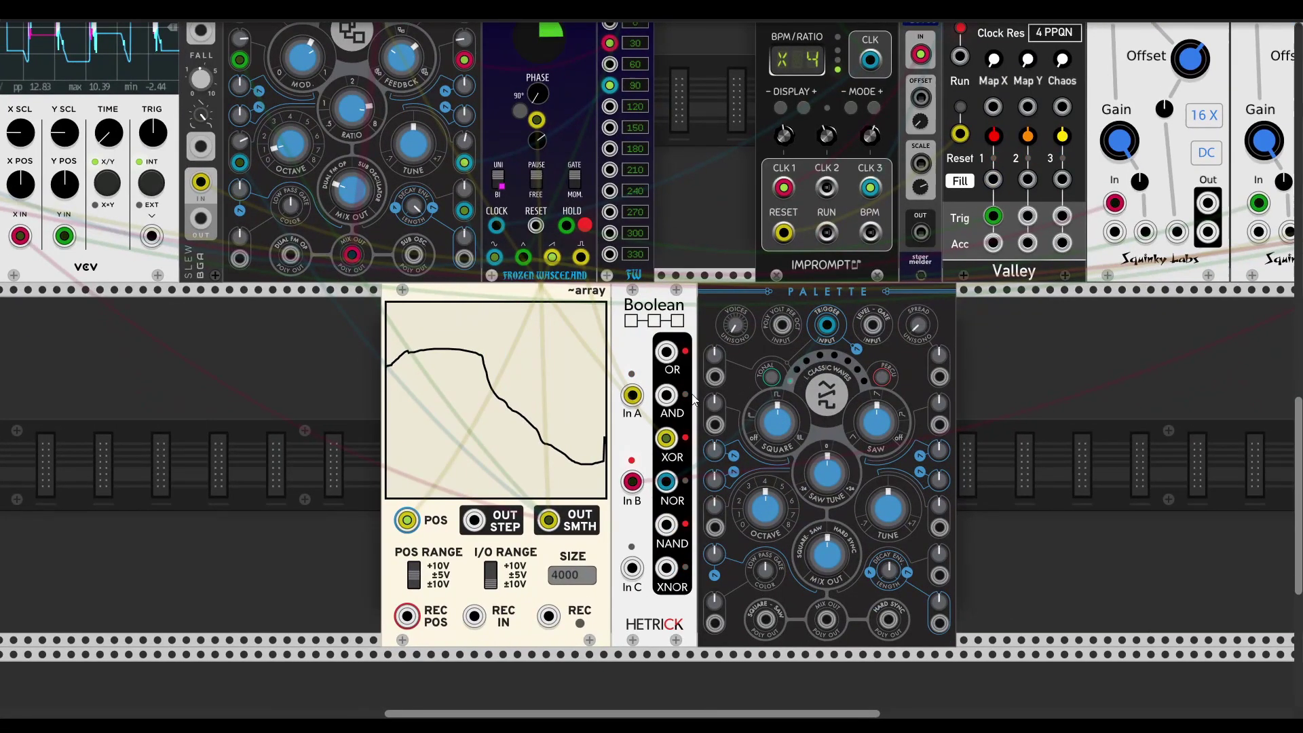
pyautogui.click(882, 378)
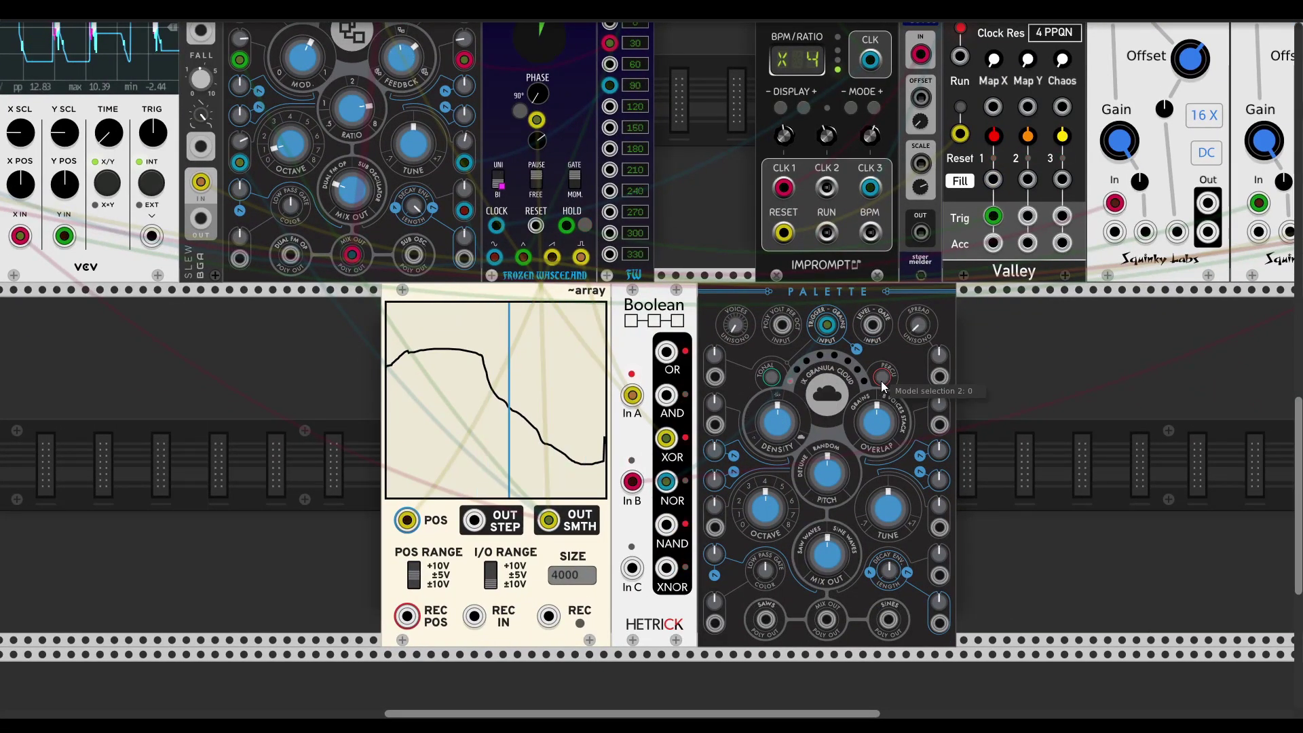
pyautogui.click(848, 361)
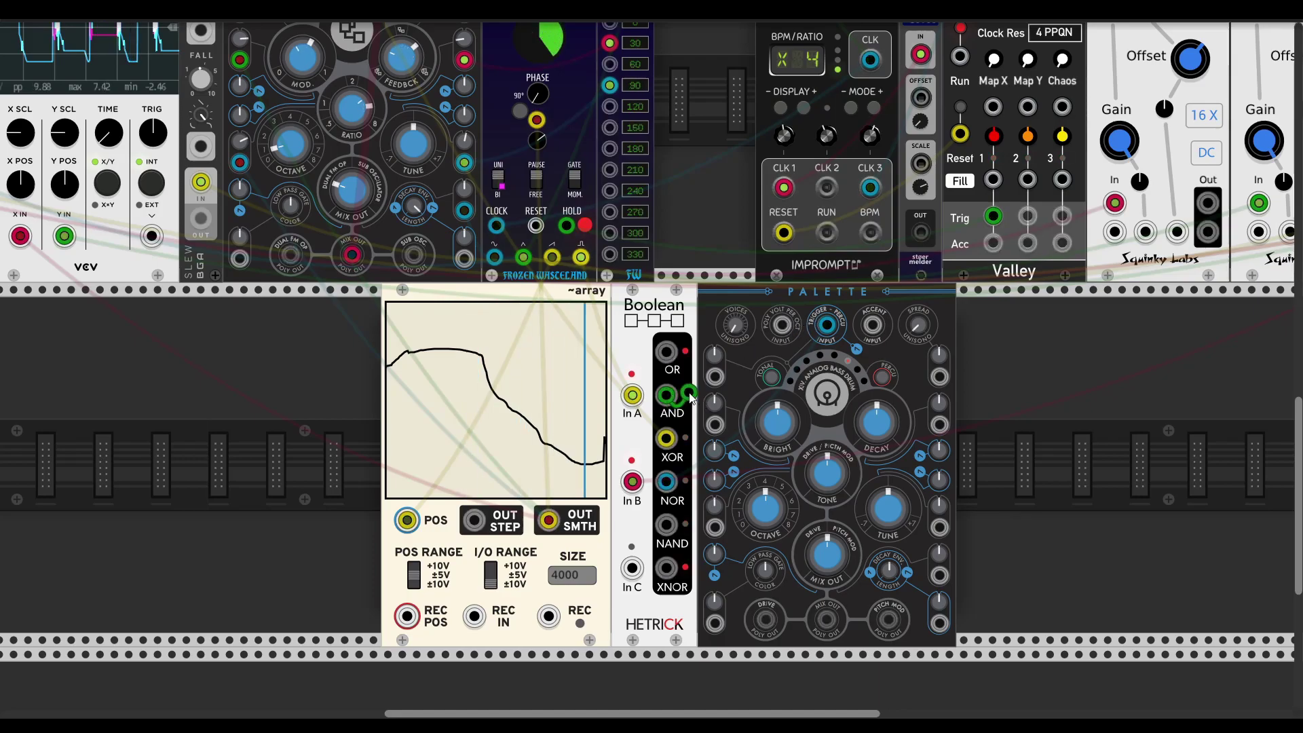
pyautogui.moveTo(829, 324); pyautogui.dragTo(826, 368)
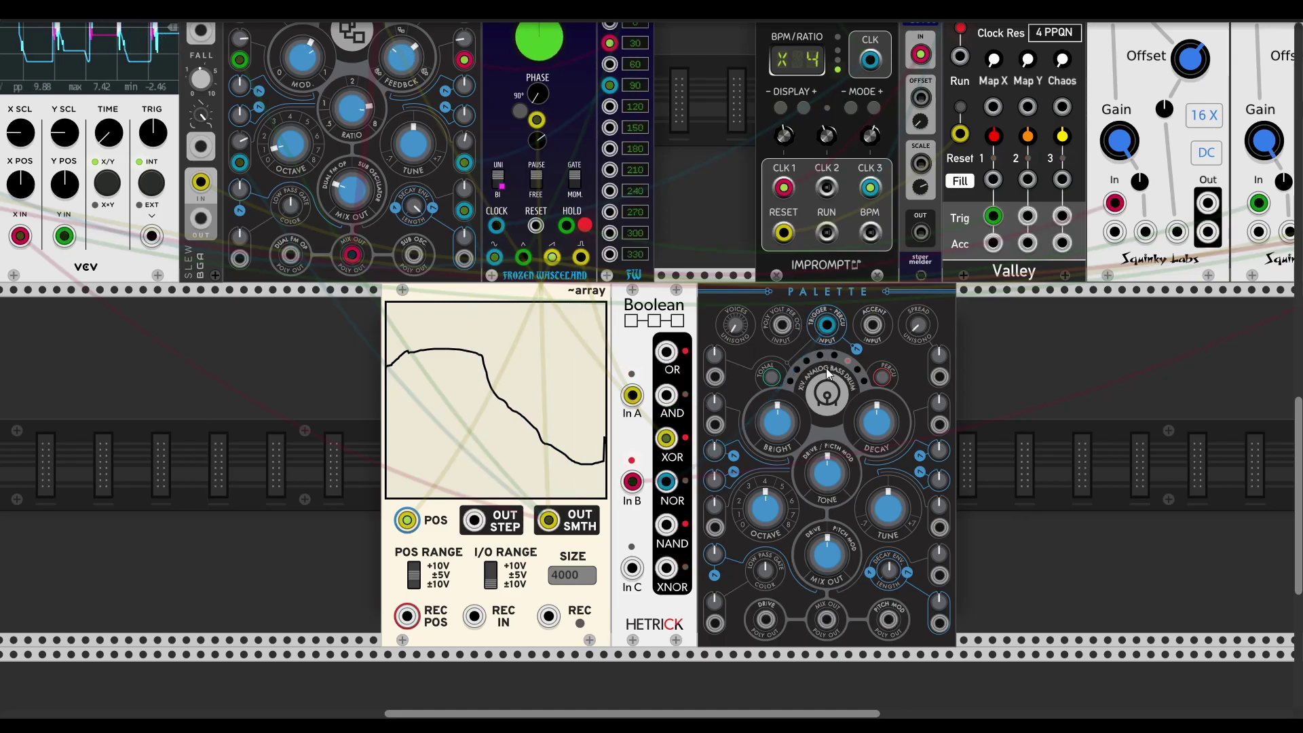
# Step: Patch the second Palette's mix output into the left input of mixer channel 2 and raise the channel 1 fader slightly
pyautogui.moveTo(826, 621); pyautogui.dragTo(453, 81)
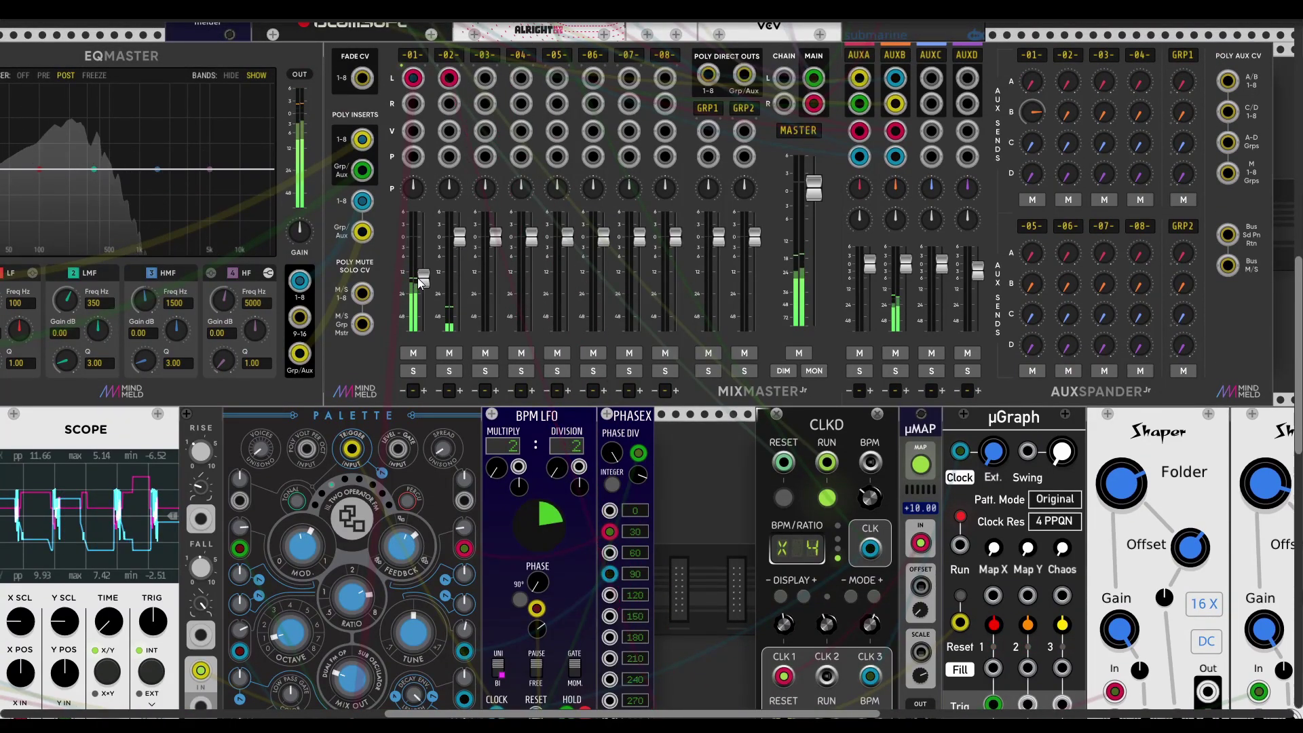
pyautogui.moveTo(423, 285); pyautogui.dragTo(423, 267)
# Step: Move the second Palette's trigger cable from Boolean's NOR to its AND output and set that Palette's harmonics to 0.8795
pyautogui.scroll(-10, 700, 438)
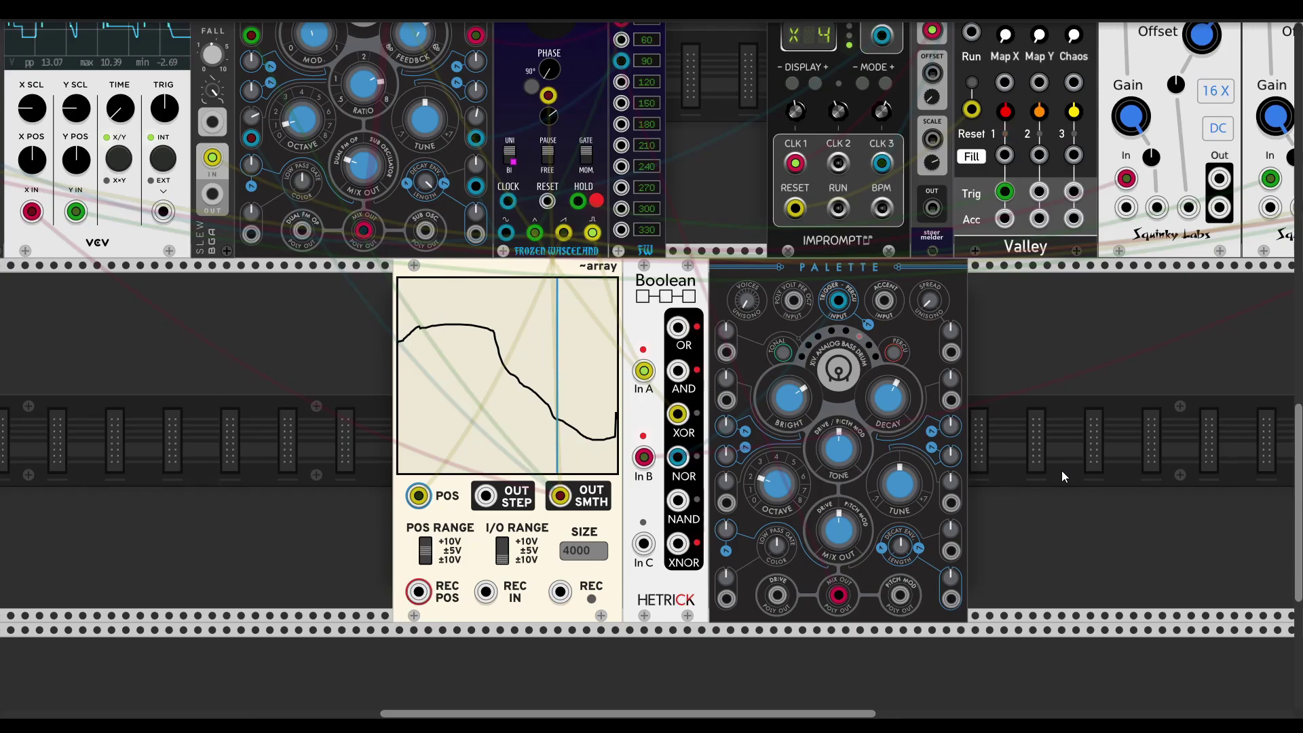
pyautogui.scroll(3, 1032, 464)
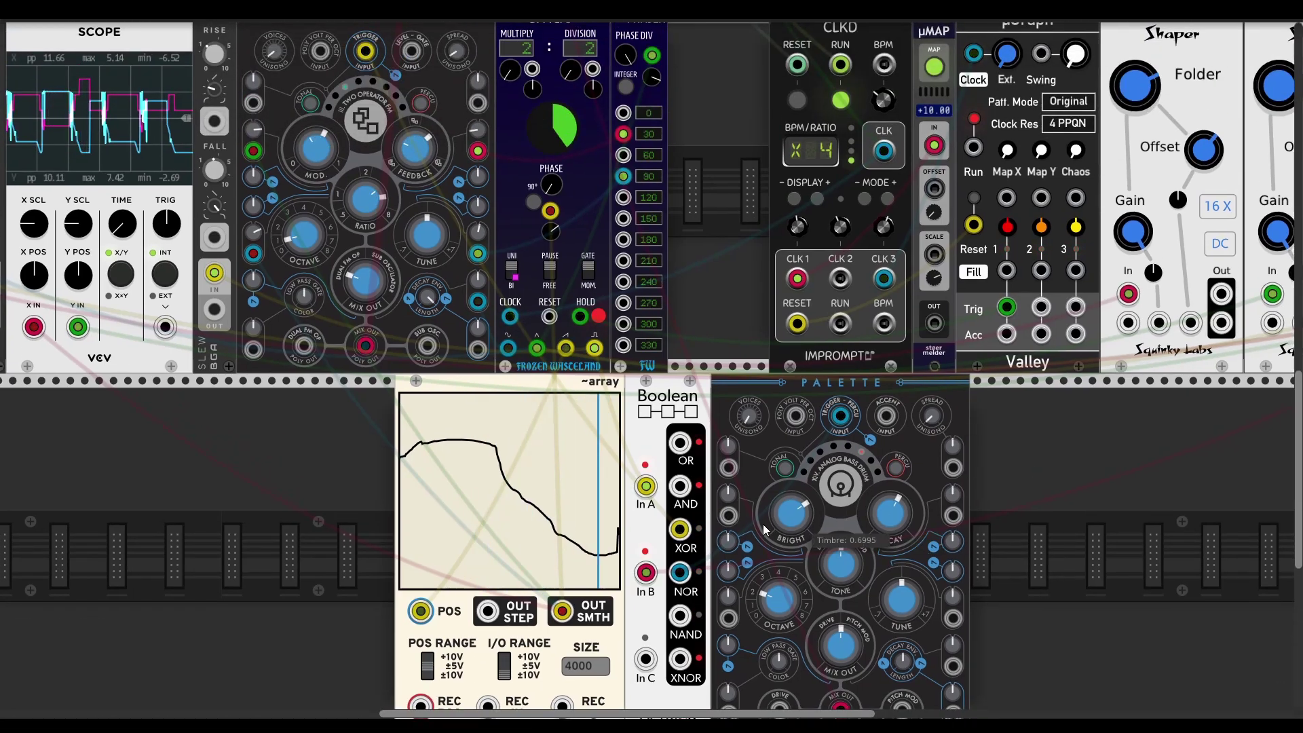
pyautogui.moveTo(681, 574); pyautogui.dragTo(680, 486)
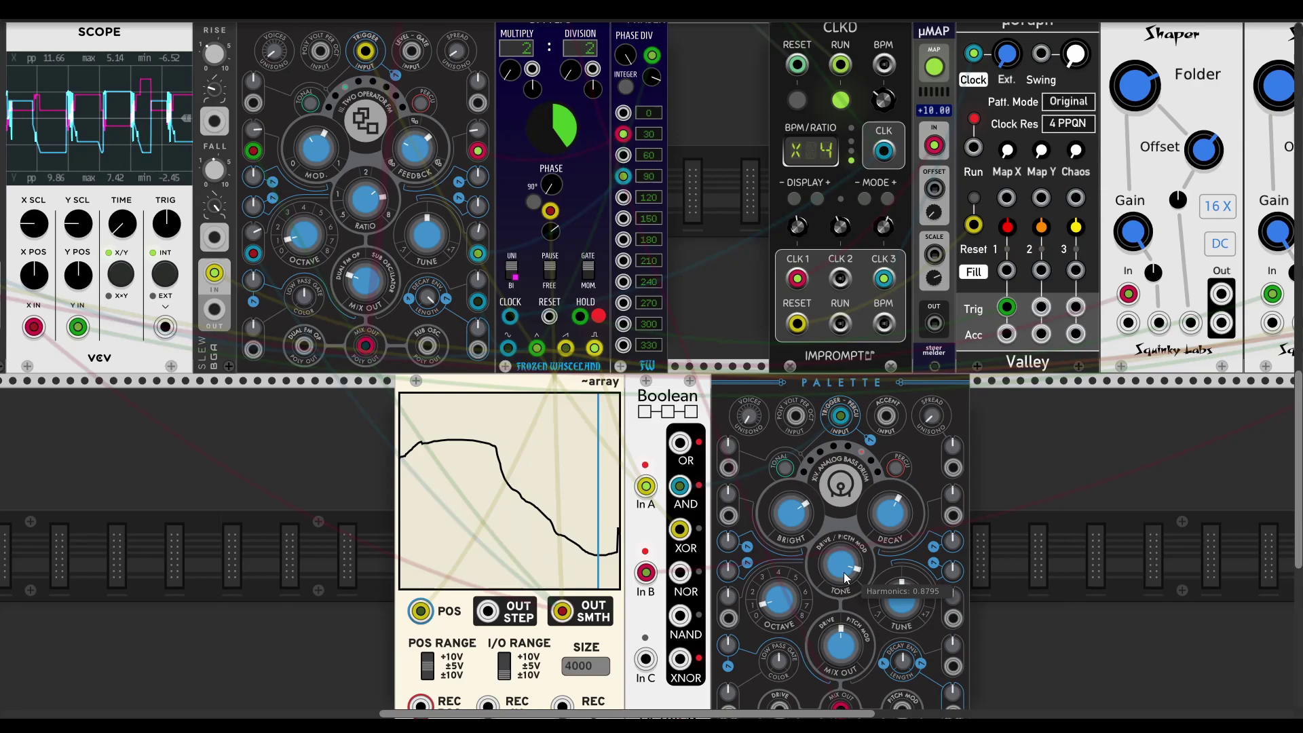
# Step: Move the second Palette slightly away from Boolean, leaving a narrow gap between the two modules
pyautogui.moveTo(862, 520); pyautogui.dragTo(891, 520)
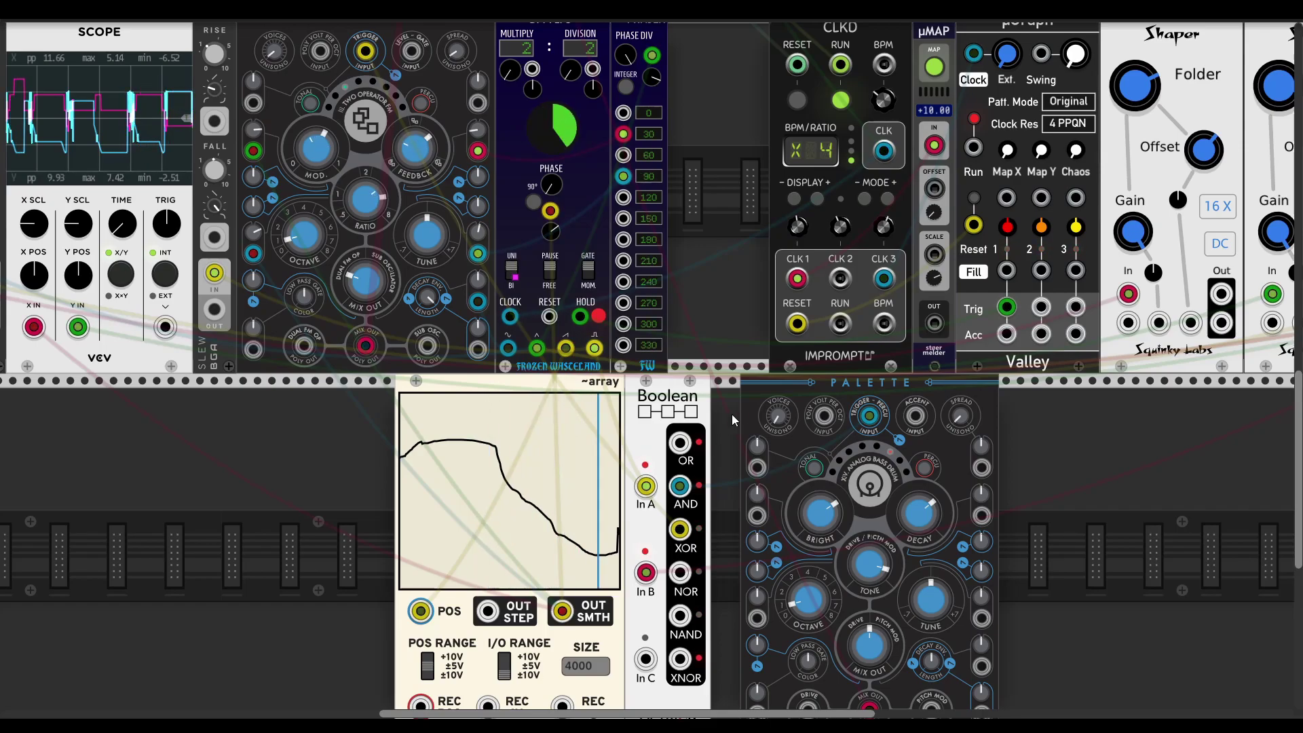
pyautogui.scroll(-1, 745, 438)
pyautogui.hscroll(-3, 745, 438)
pyautogui.scroll(3, 752, 309)
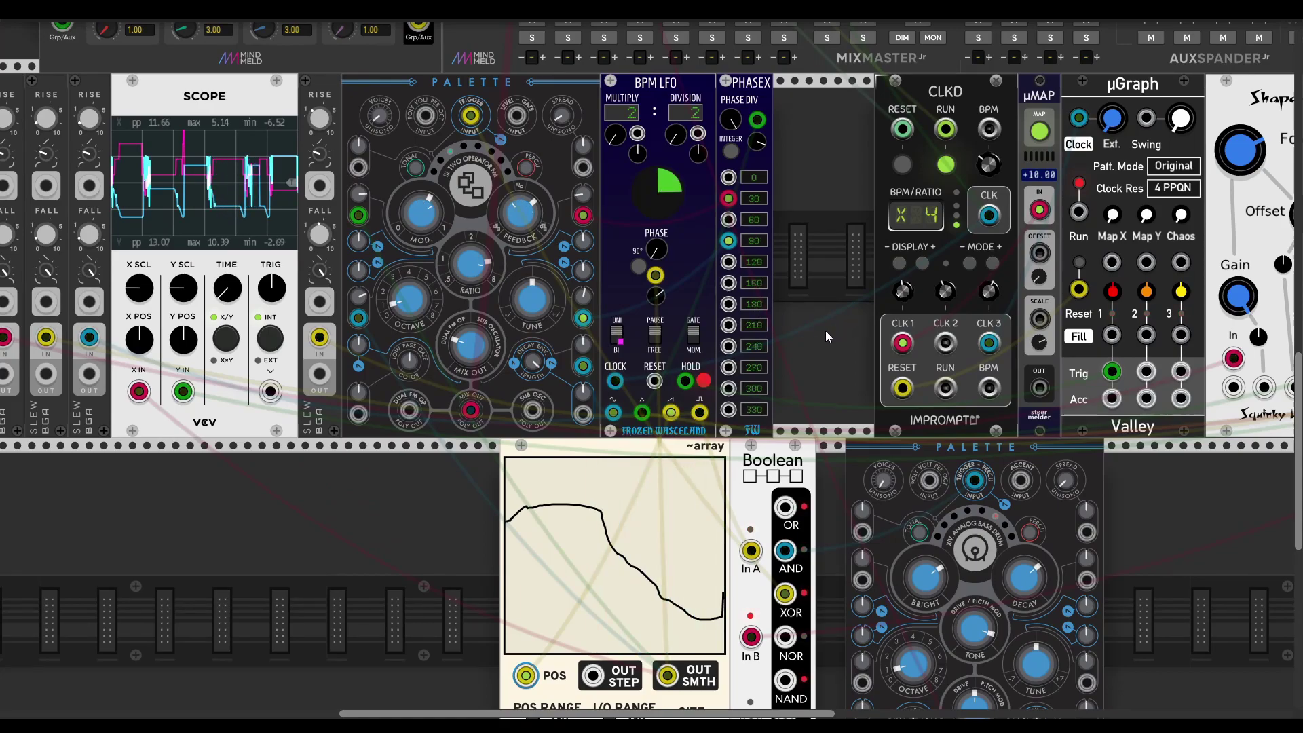
pyautogui.hscroll(2, 825, 331)
pyautogui.scroll(1, 825, 331)
pyautogui.hscroll(-4, 825, 331)
pyautogui.scroll(-3, 825, 331)
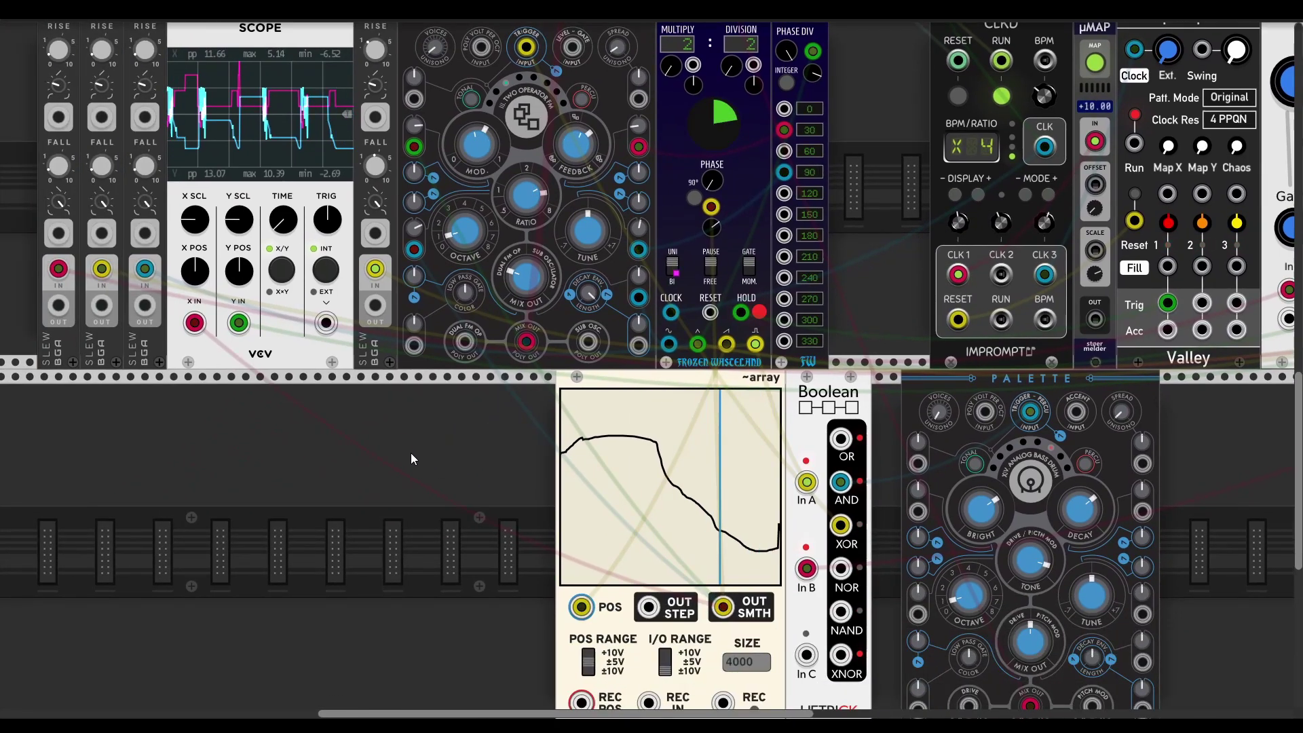
pyautogui.scroll(3, 451, 451)
pyautogui.hscroll(1, 451, 451)
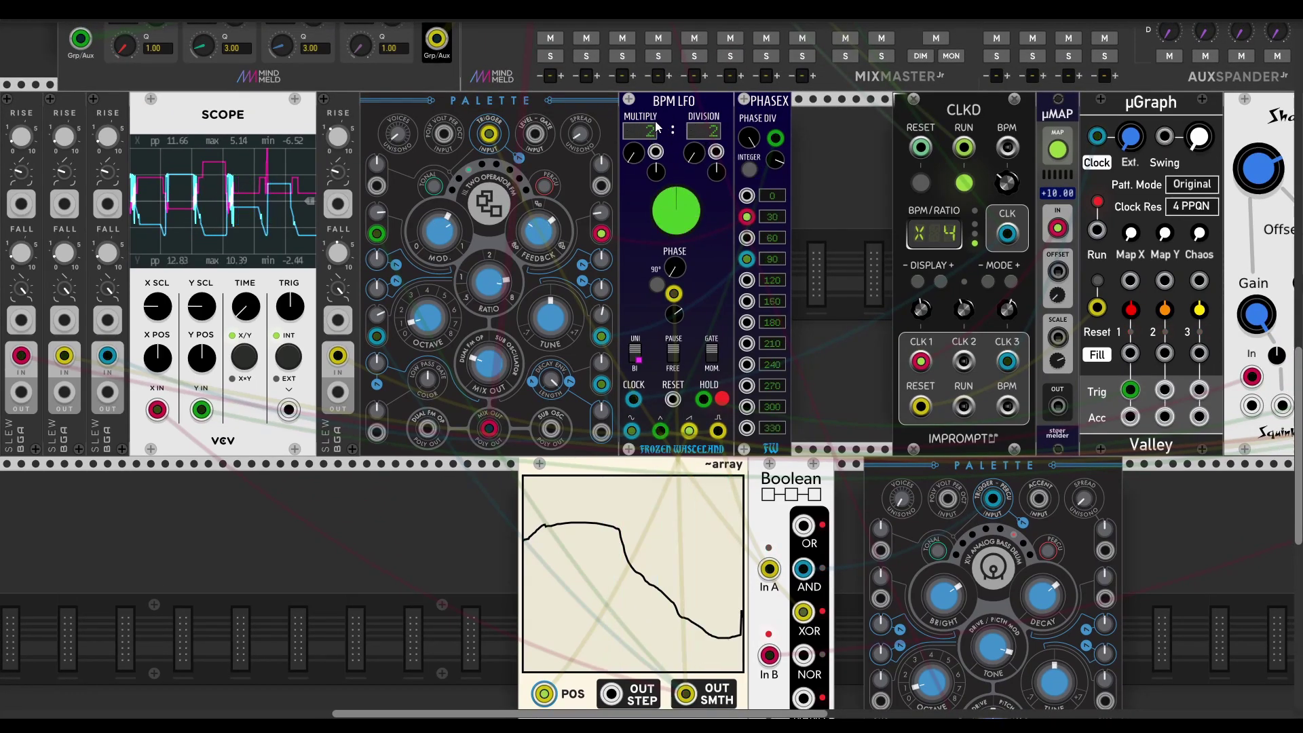
# Step: Search the module library for "knob" and add the Vult KNOBS module to the empty space in the lower row beside ~array
pyautogui.moveTo(315, 581); pyautogui.dragTo(429, 466)
pyautogui.rightClick(420, 465)
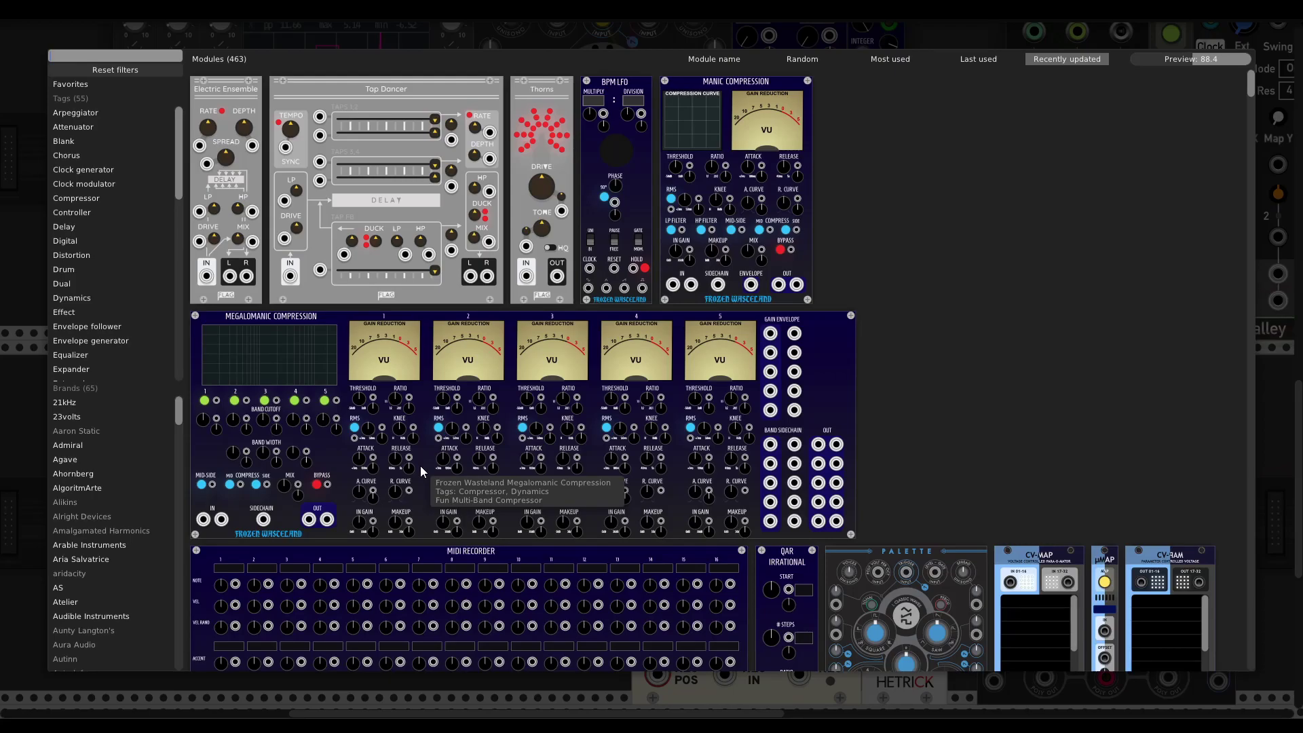
pyautogui.write('vult knob')
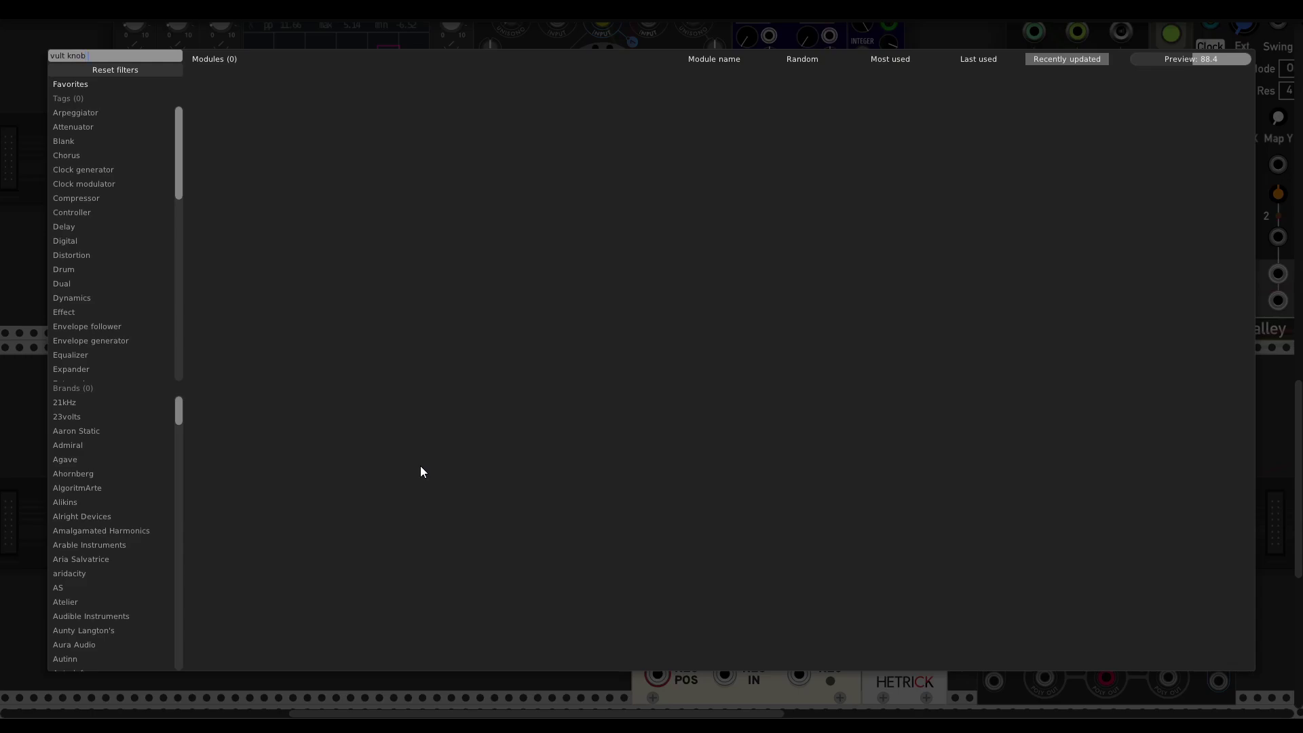
pyautogui.press('BackSpace')
pyautogui.press('BackSpace')
pyautogui.press('BackSpace')
pyautogui.press('BackSpace')
pyautogui.press('BackSpace')
pyautogui.press('BackSpace')
pyautogui.press('BackSpace')
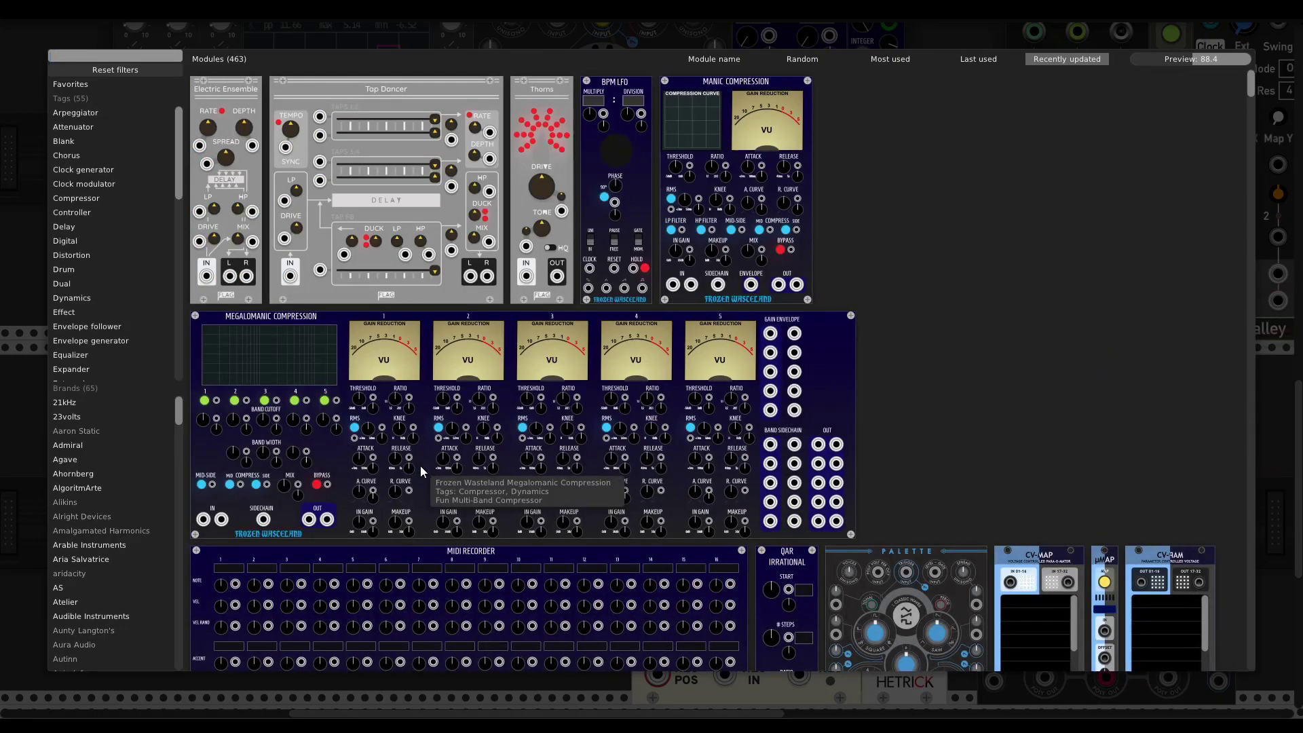
pyautogui.write('knob')
pyautogui.click(246, 296)
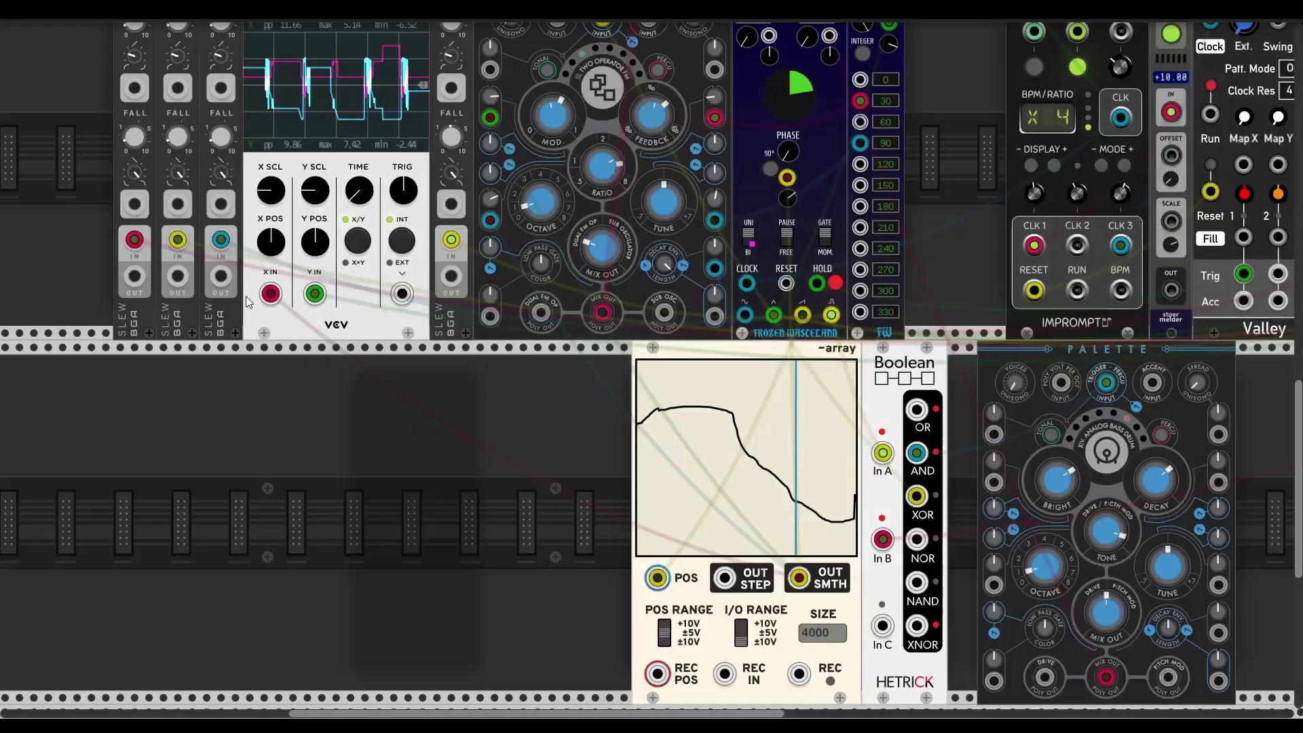
# Step: Search the module library for "8fac" and place the single 8FACE preset module directly against the KNOBS module's left side
pyautogui.rightClick(305, 449)
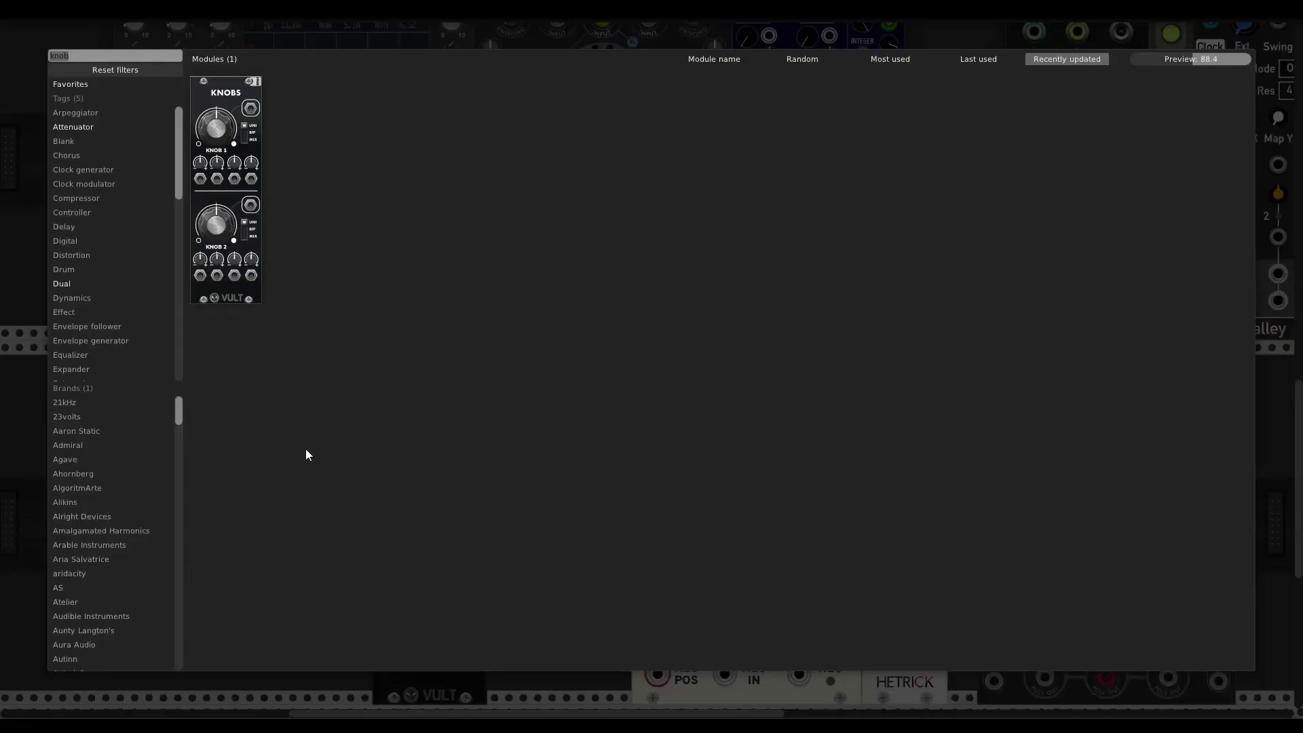
pyautogui.write('8fad')
pyautogui.press('BackSpace')
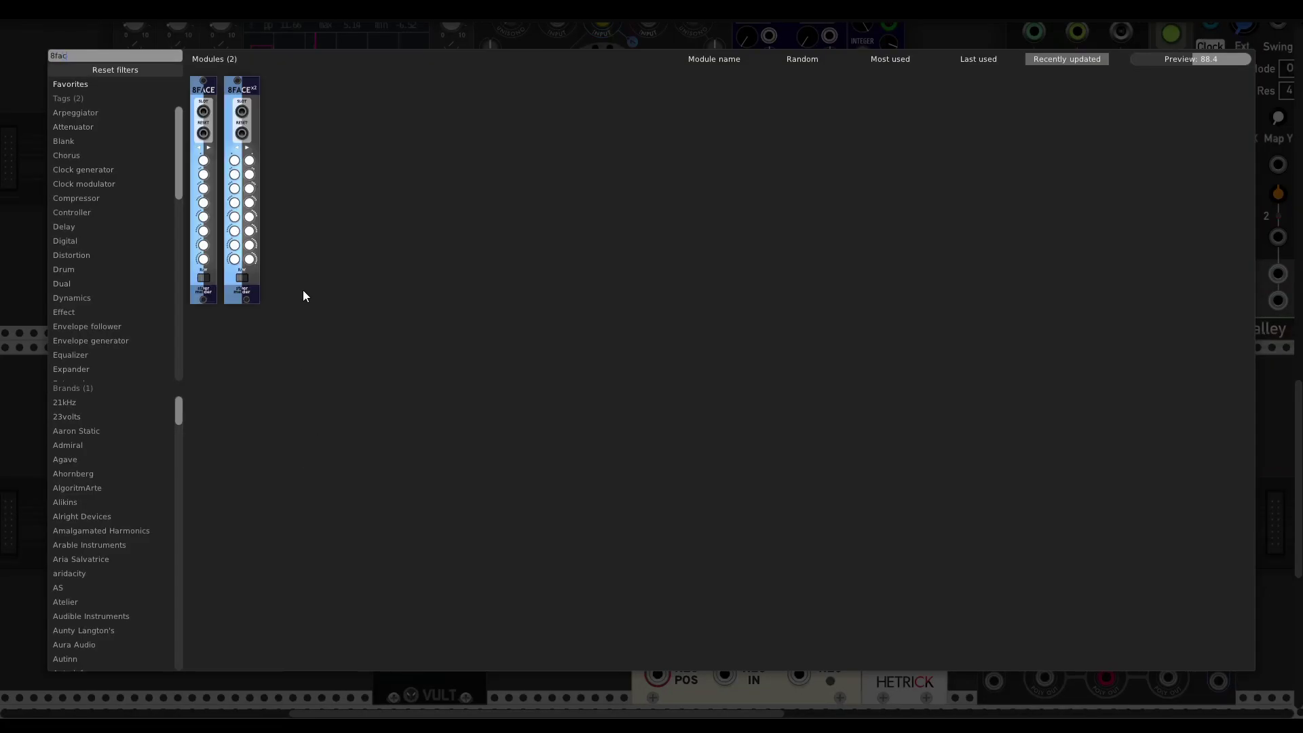
pyautogui.moveTo(204, 300); pyautogui.dragTo(377, 408)
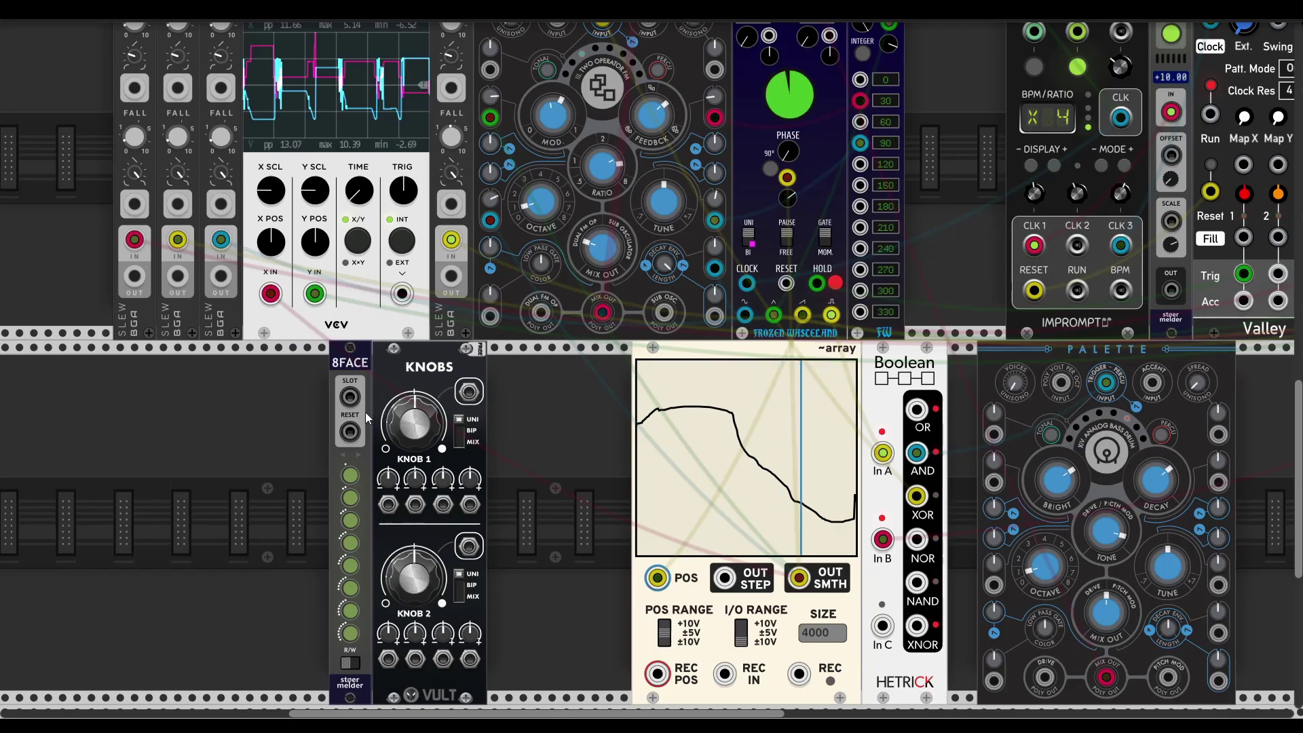
pyautogui.rightClick(351, 366)
pyautogui.click(448, 557)
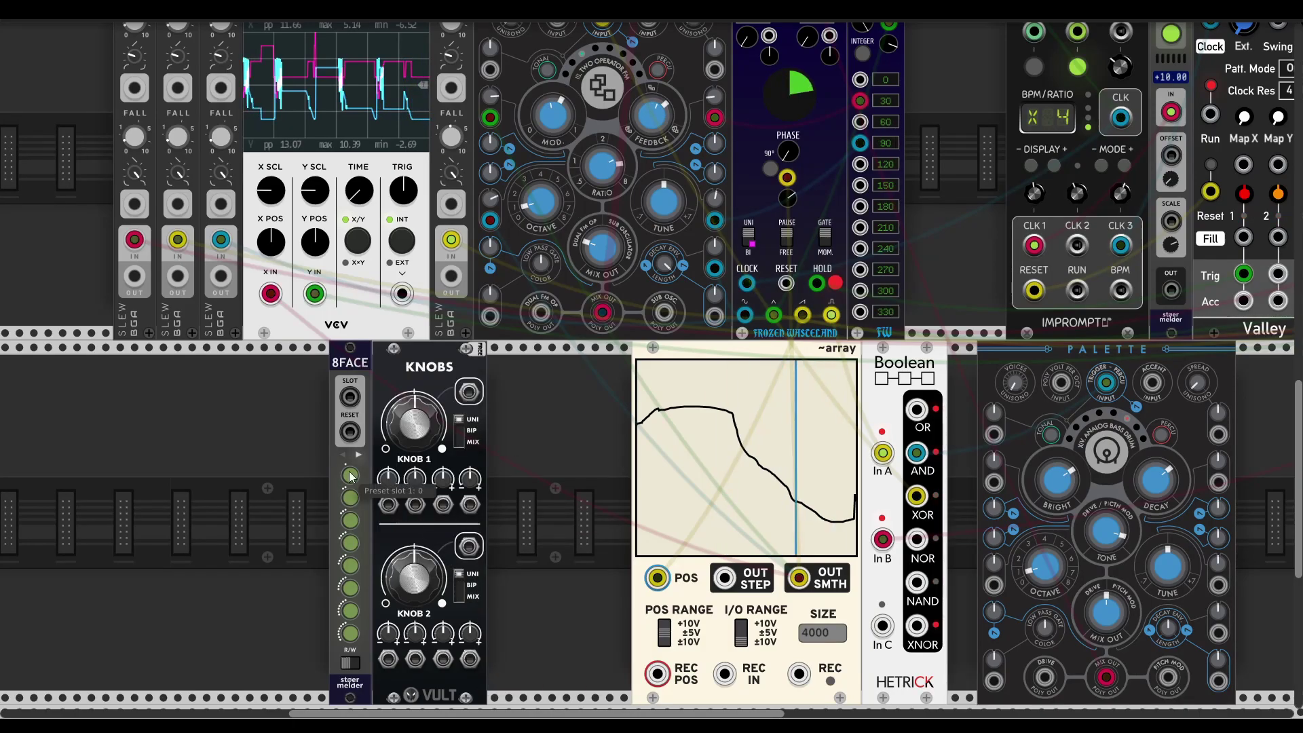
# Step: Set both KNOBS channels to bipolar mode and patch Knob 1 and Knob 2 into the BPM LFO's multiply and division CV inputs
pyautogui.scroll(1, 543, 415)
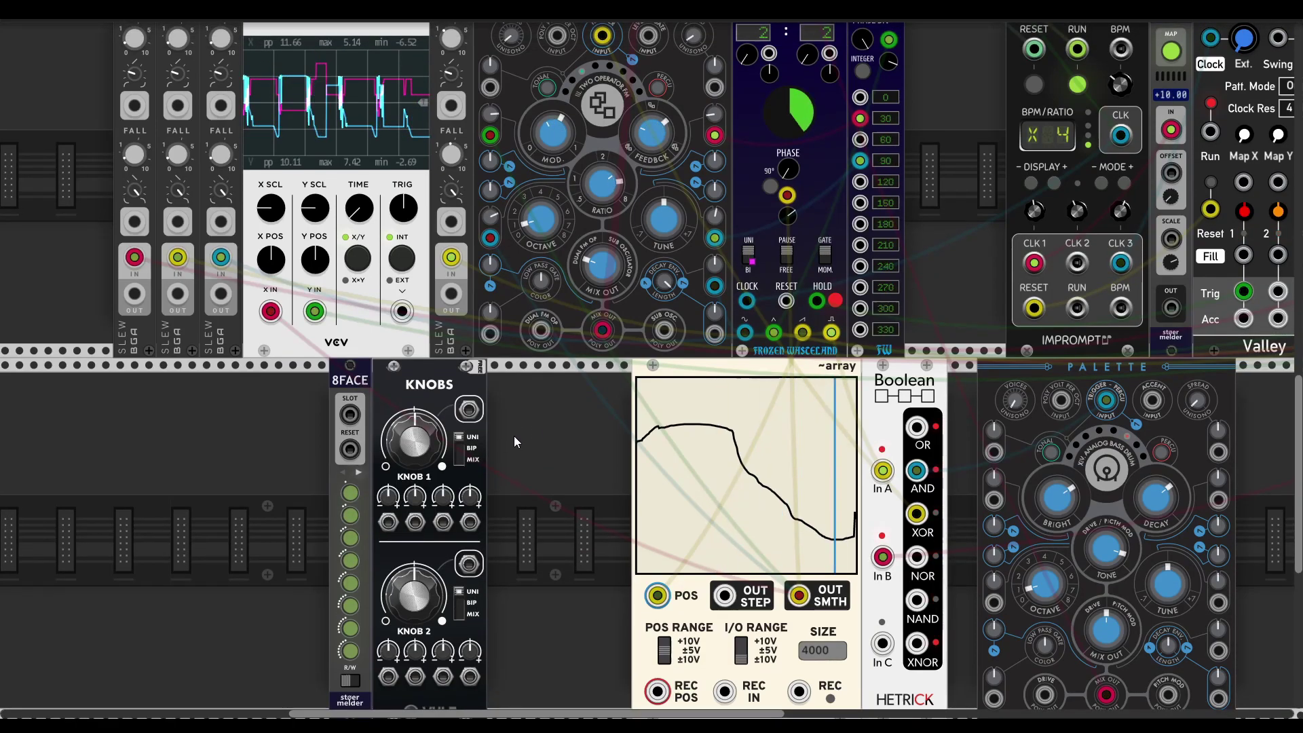
pyautogui.click(459, 447)
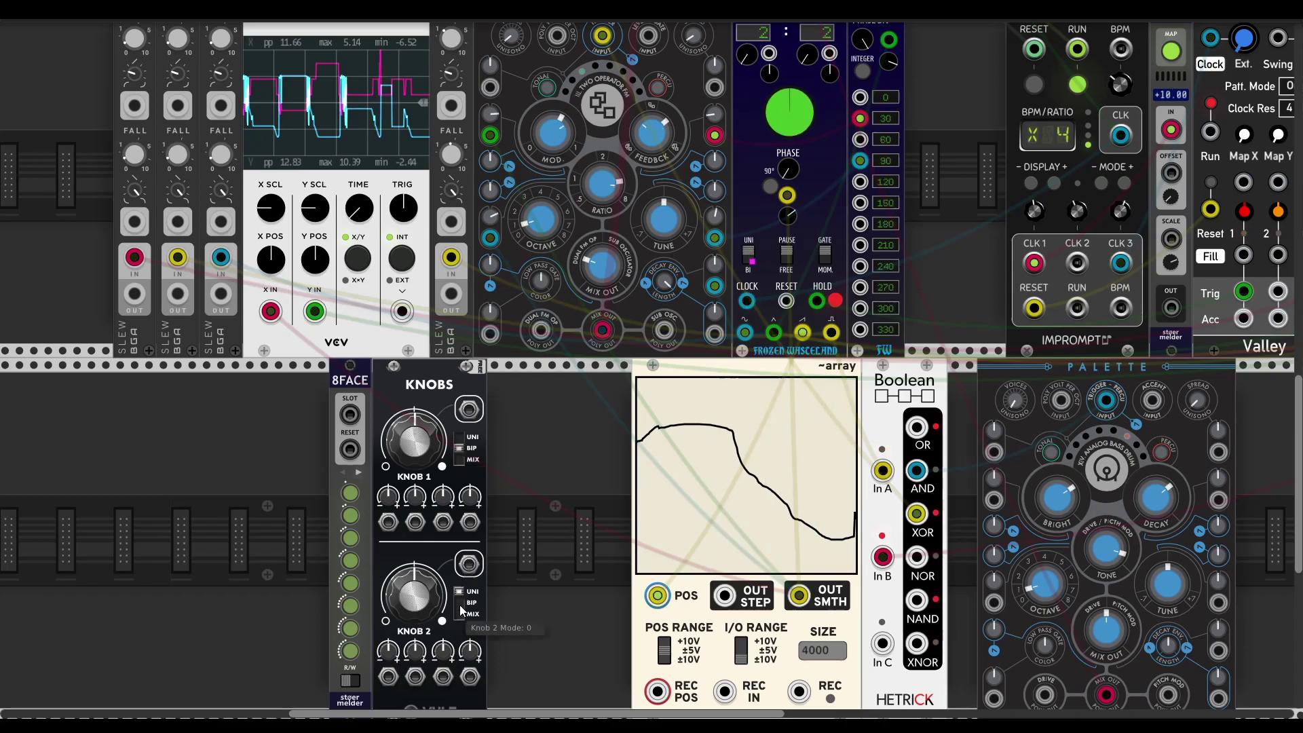
pyautogui.scroll(5, 509, 540)
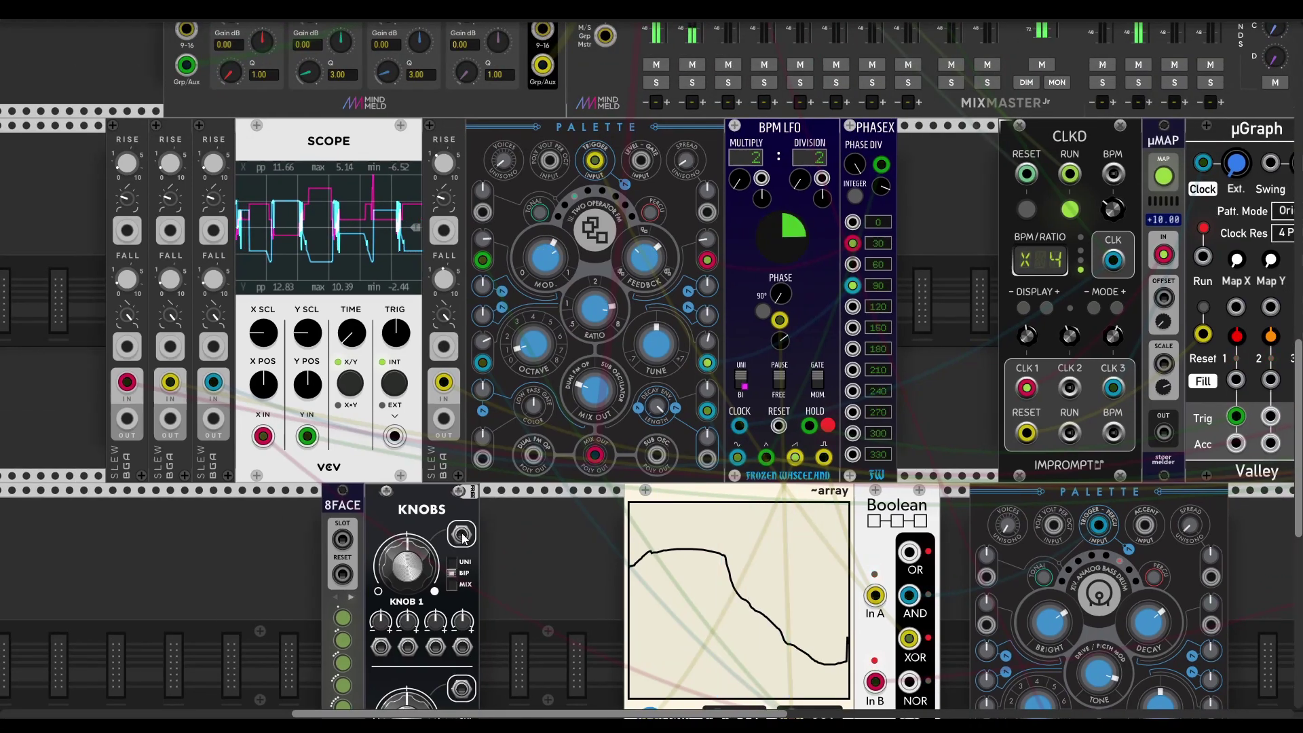
pyautogui.moveTo(461, 535); pyautogui.dragTo(461, 576)
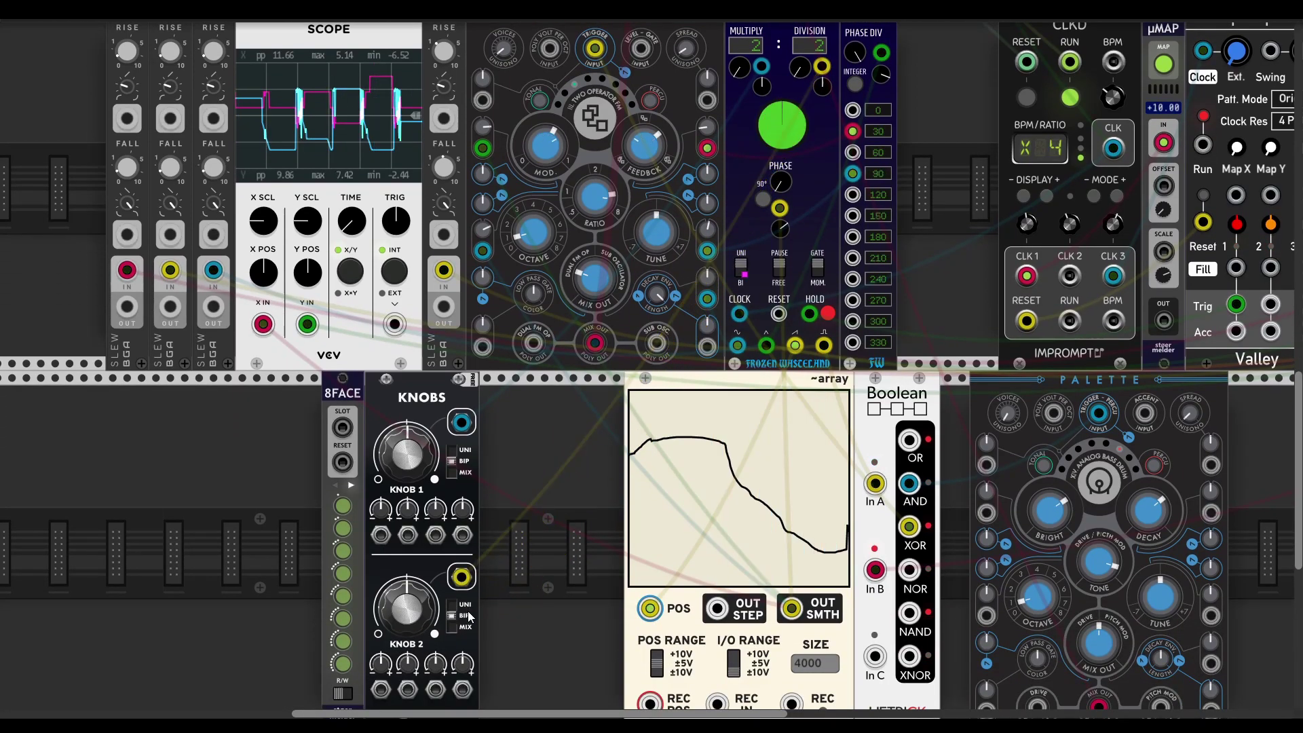
pyautogui.scroll(2, 600, 427)
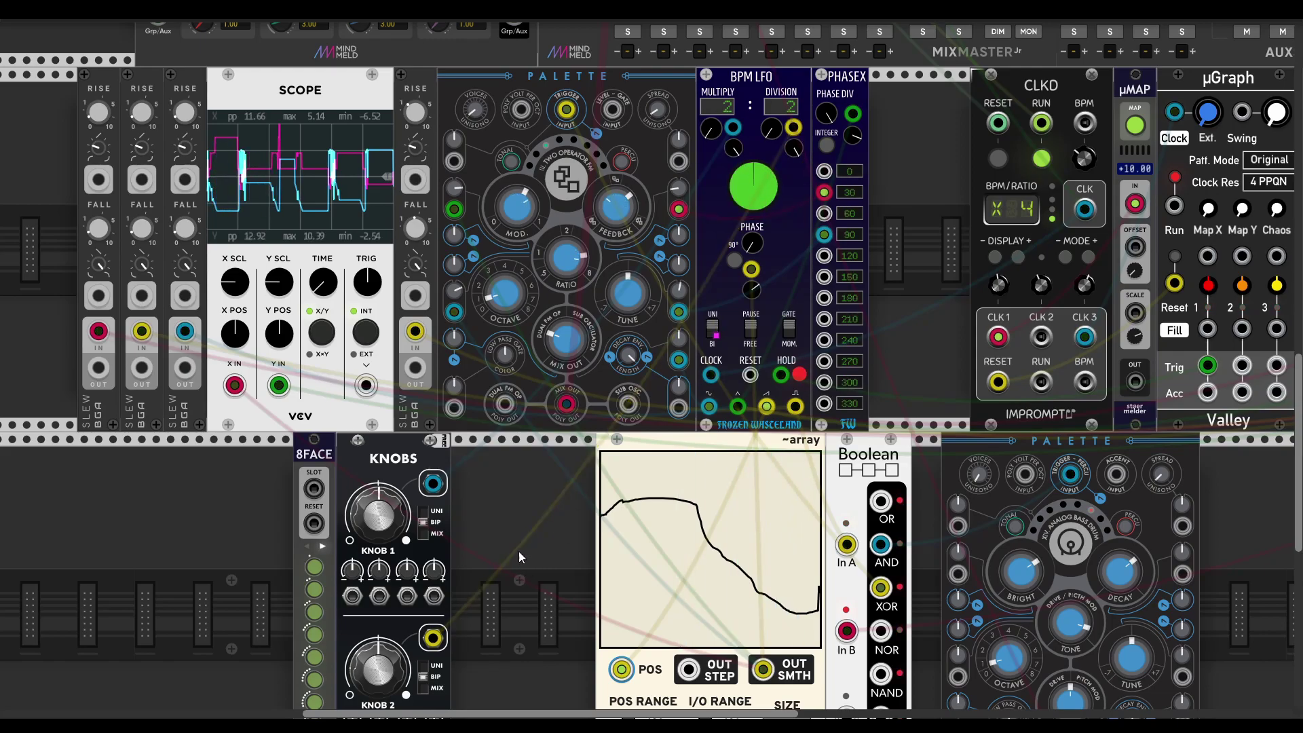
# Step: Adjust Knob 1 and Knob 2 to give the BPM LFO a multiply of 1 and a division of 10
pyautogui.hscroll(-1, 518, 551)
pyautogui.scroll(-3, 546, 495)
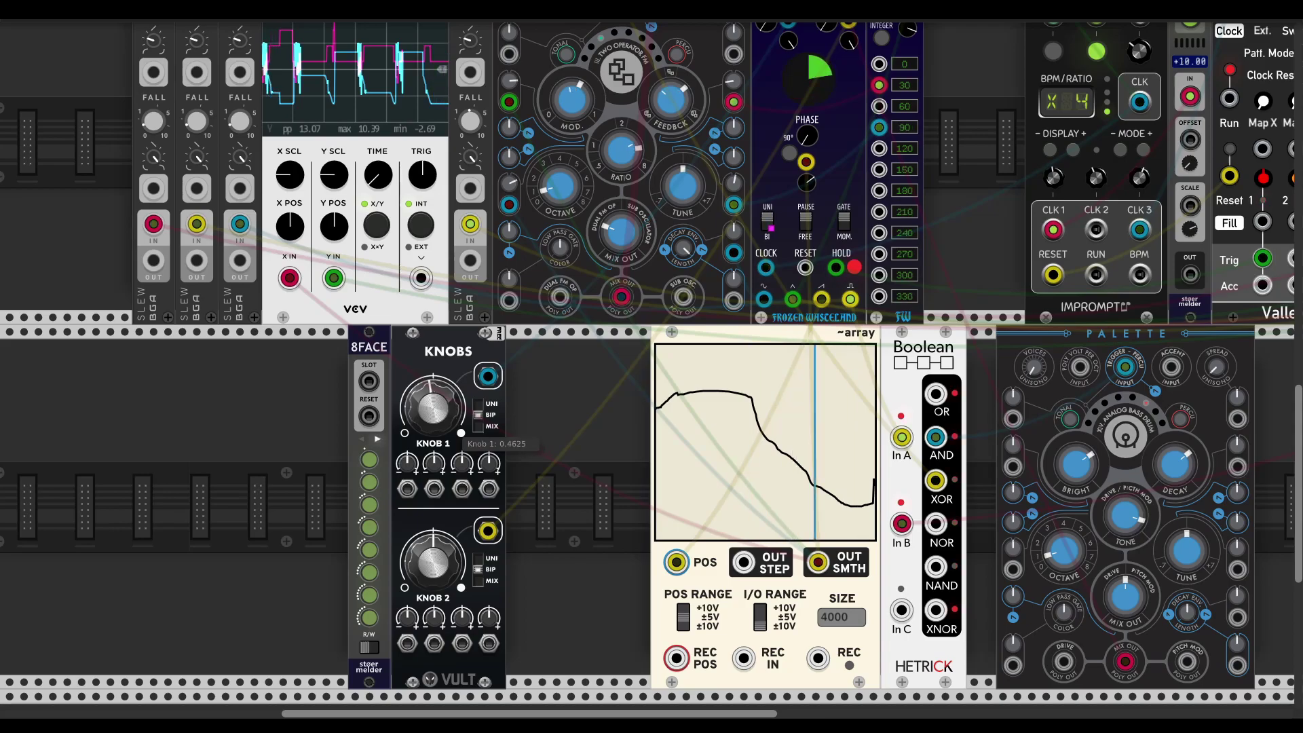
pyautogui.moveTo(584, 385); pyautogui.dragTo(616, 492)
pyautogui.moveTo(484, 520); pyautogui.dragTo(485, 511)
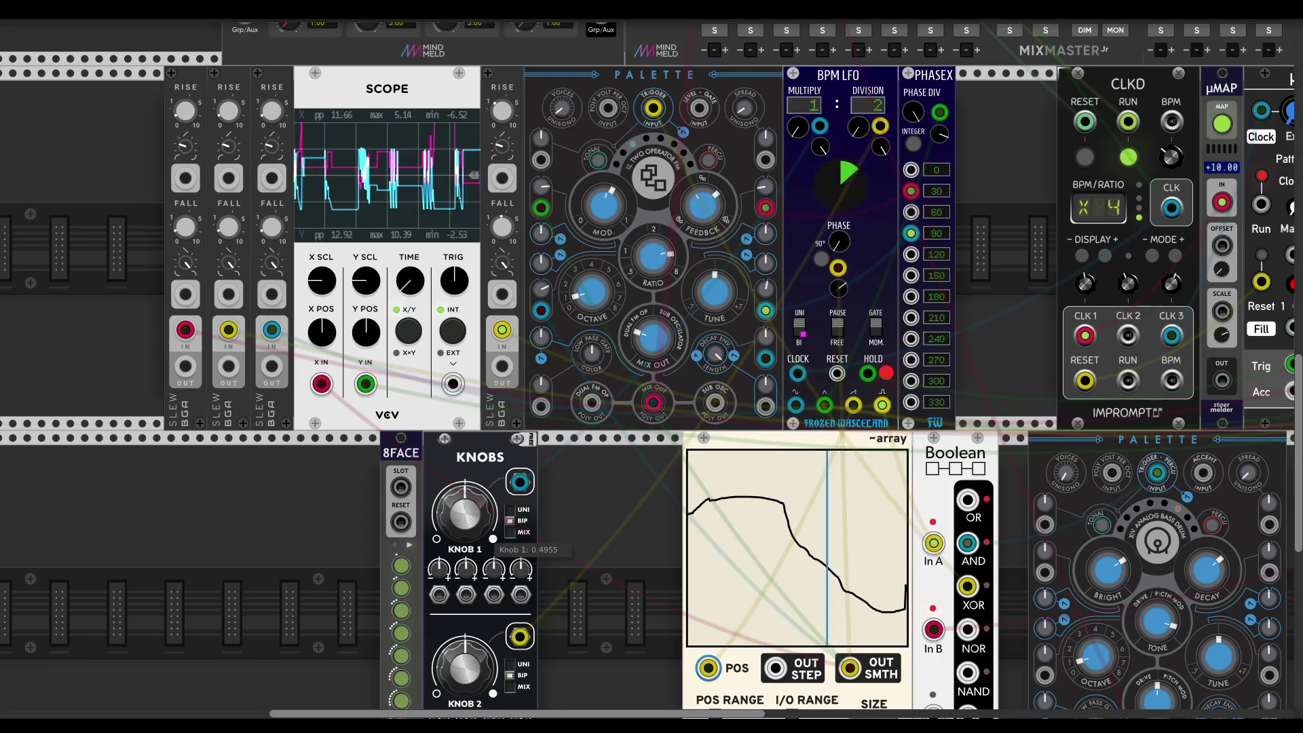
pyautogui.moveTo(465, 668); pyautogui.dragTo(465, 653)
pyautogui.moveTo(569, 568); pyautogui.dragTo(588, 559)
pyautogui.scroll(-2, 588, 559)
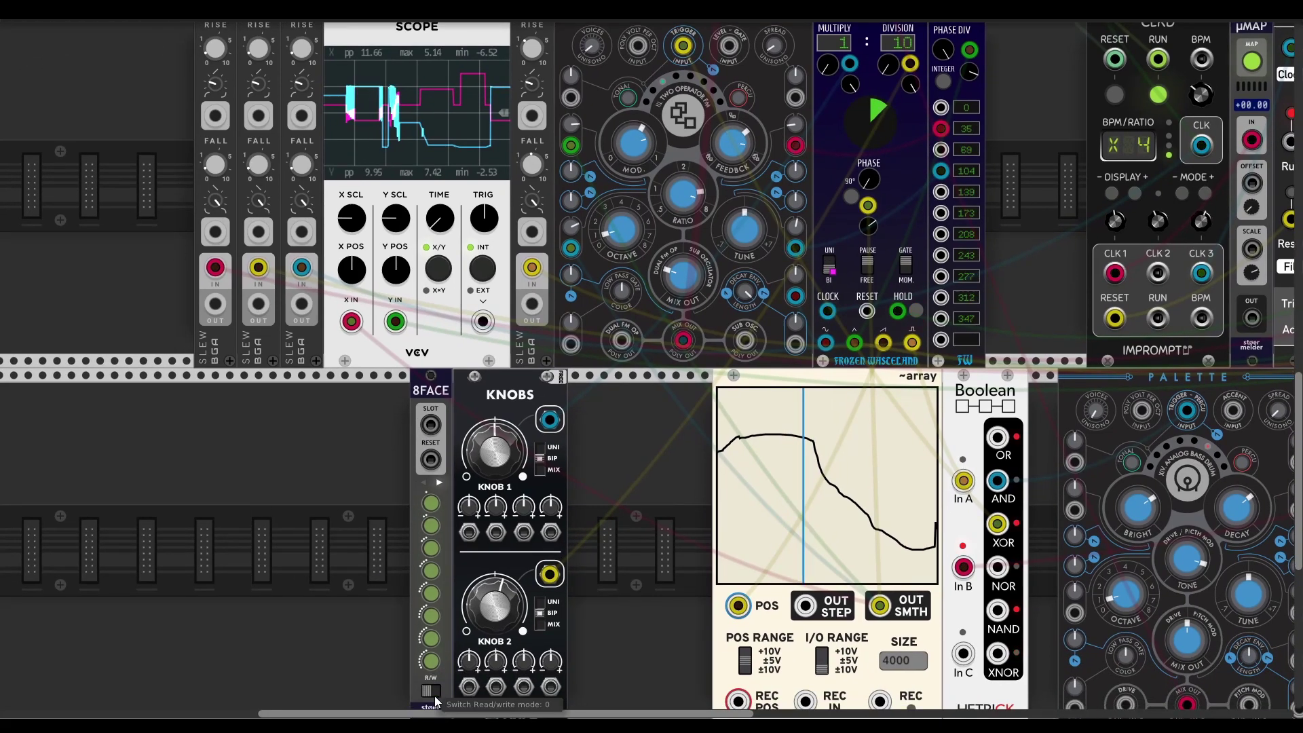
# Step: Put 8FACE in write mode and store the 1:10 ratio in preset slot 1 and a 2:6 ratio in slot 2
pyautogui.click(434, 699)
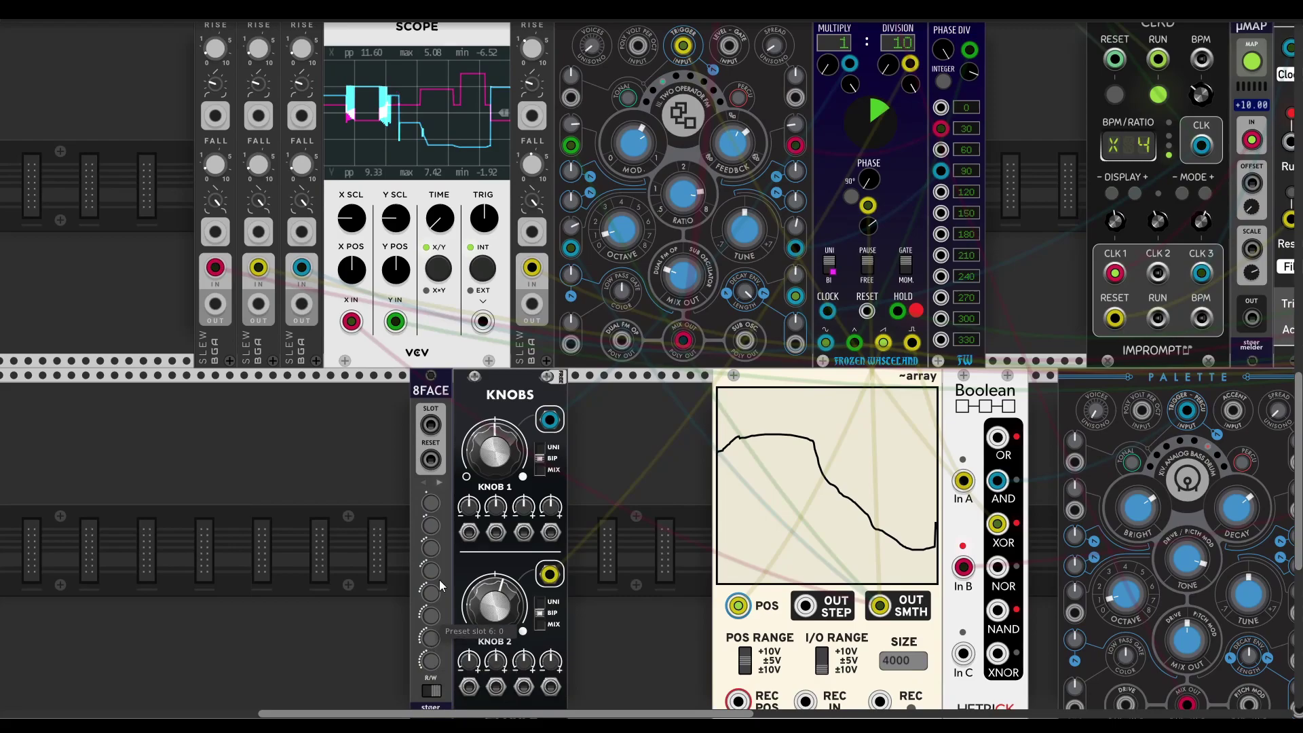
pyautogui.moveTo(486, 620); pyautogui.dragTo(486, 633)
pyautogui.moveTo(492, 455); pyautogui.dragTo(495, 459)
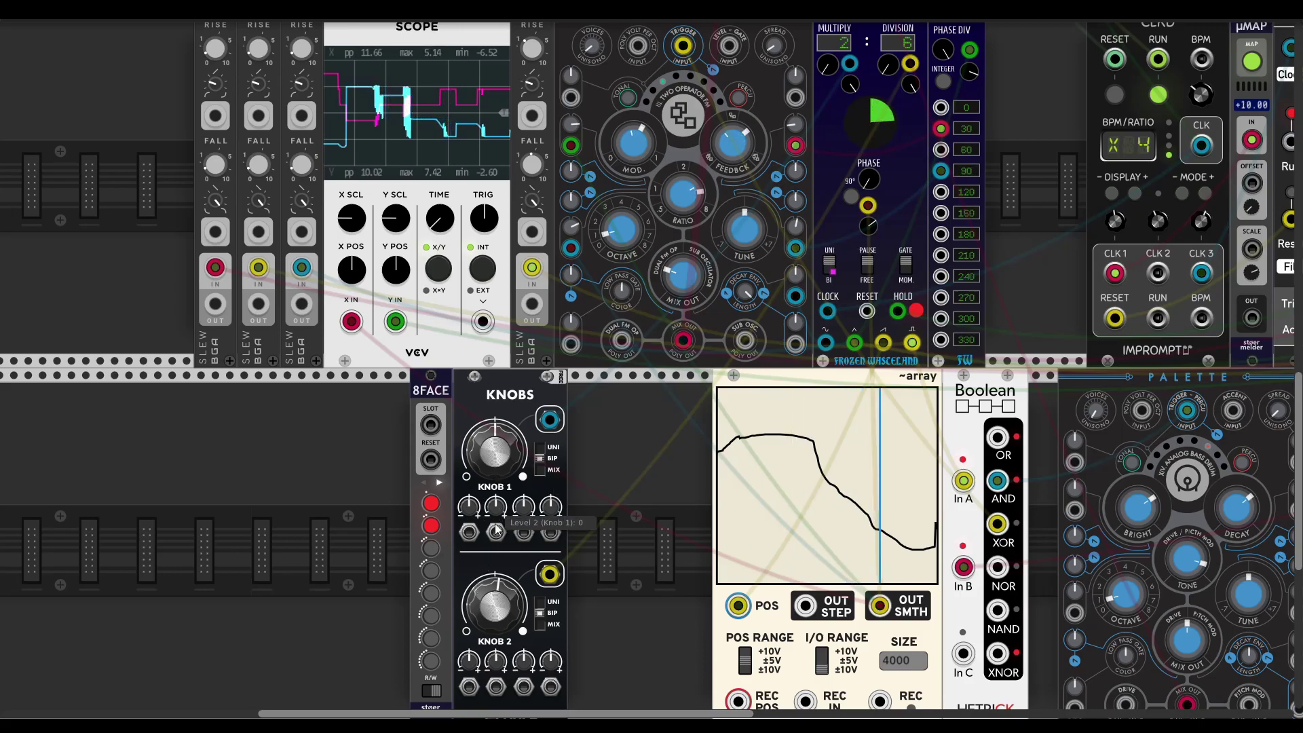
# Step: Adjust the two knobs to store a 3:10 BPM LFO ratio in 8FACE slot 3 and a 4:12 ratio in slot 4
pyautogui.moveTo(473, 587); pyautogui.dragTo(474, 587)
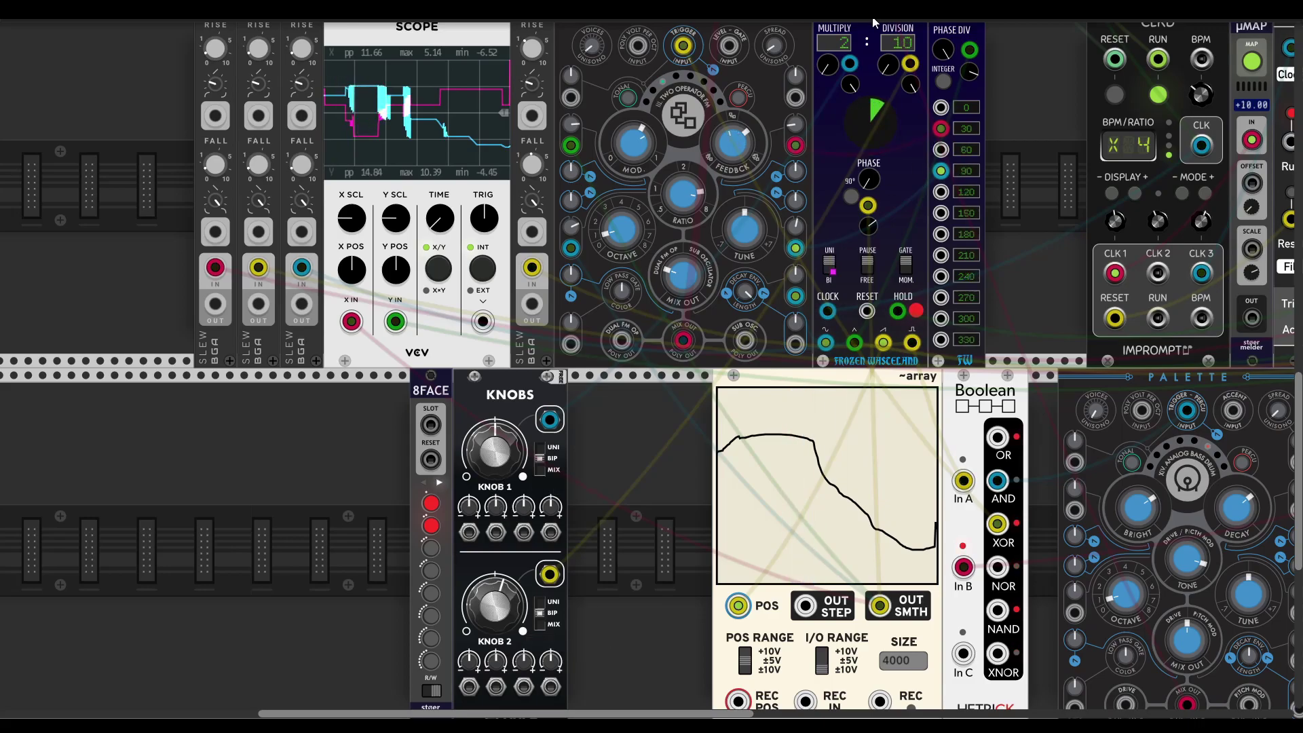
pyautogui.moveTo(494, 448); pyautogui.dragTo(489, 473)
pyautogui.click(437, 551)
pyautogui.moveTo(496, 603); pyautogui.dragTo(497, 597)
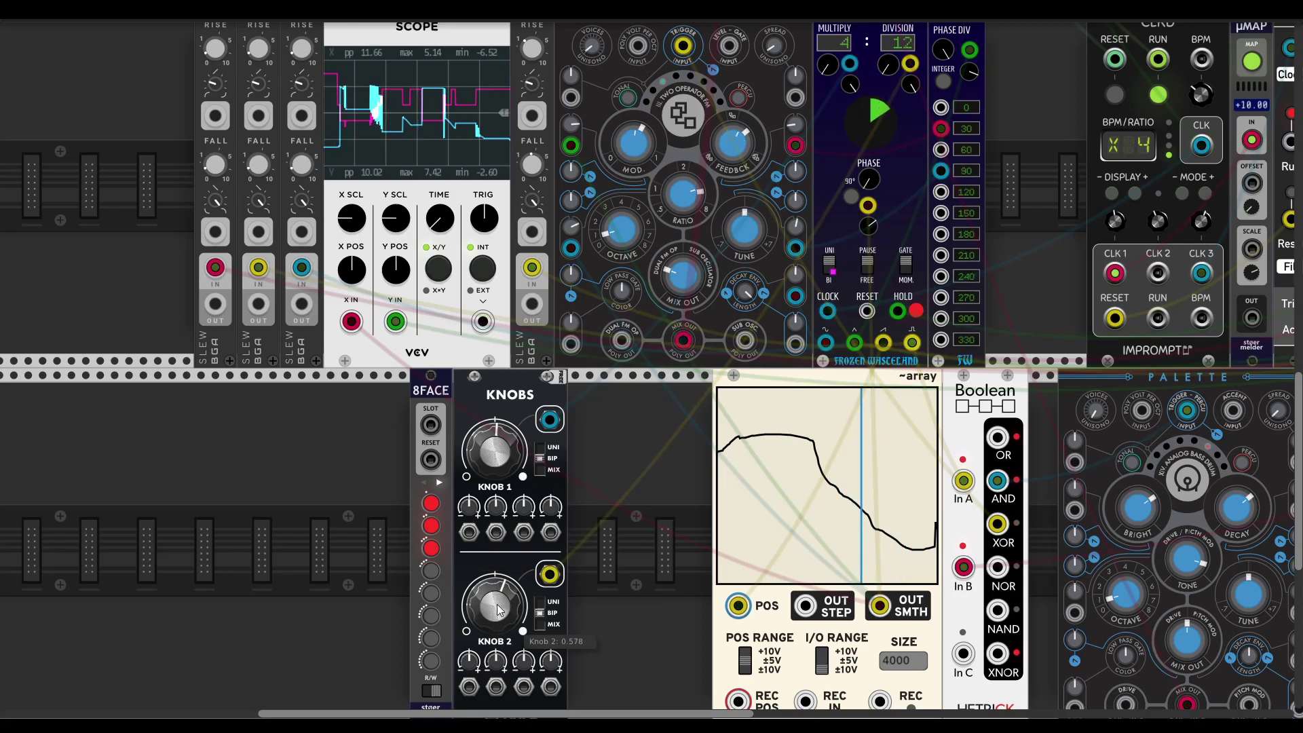
pyautogui.click(430, 572)
# Step: Adjust the two knobs to a 3:5 BPM LFO ratio, store it in 8FACE slot 5, and return 8FACE to read mode
pyautogui.moveTo(497, 466); pyautogui.dragTo(497, 470)
pyautogui.moveTo(498, 608); pyautogui.dragTo(494, 604)
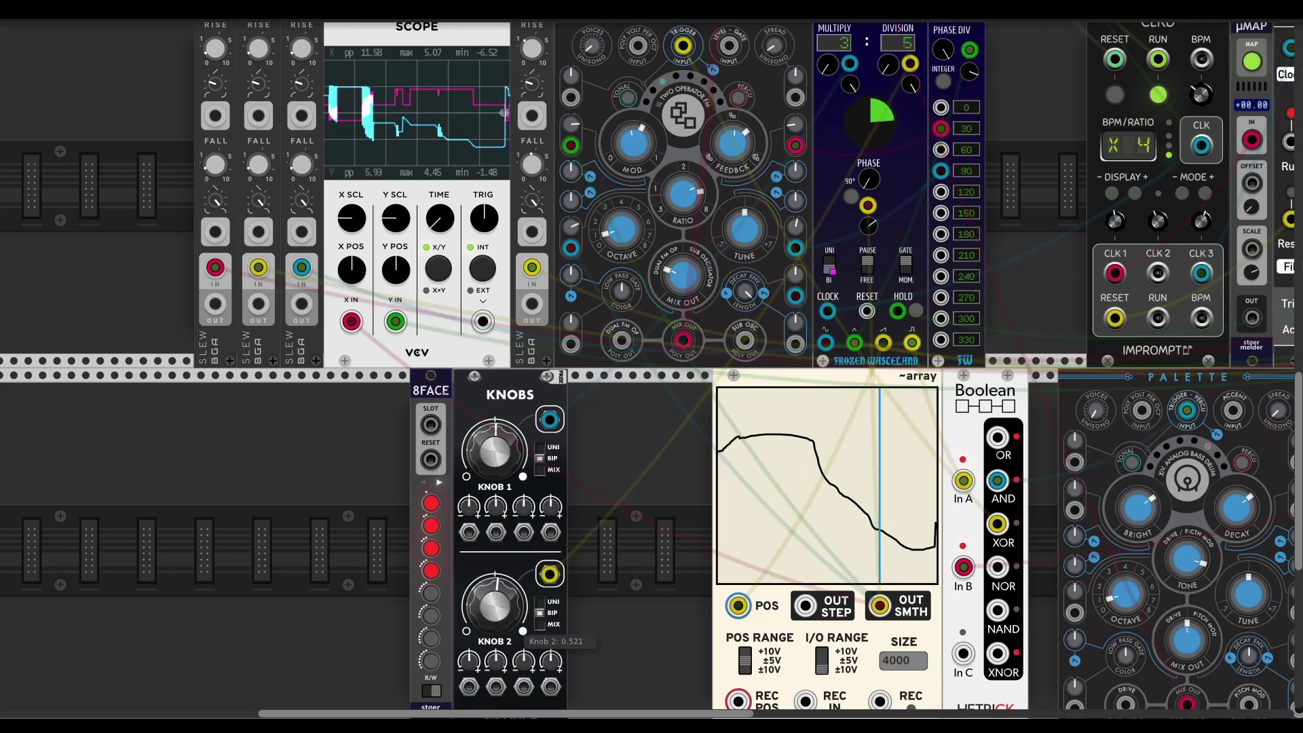
pyautogui.click(434, 672)
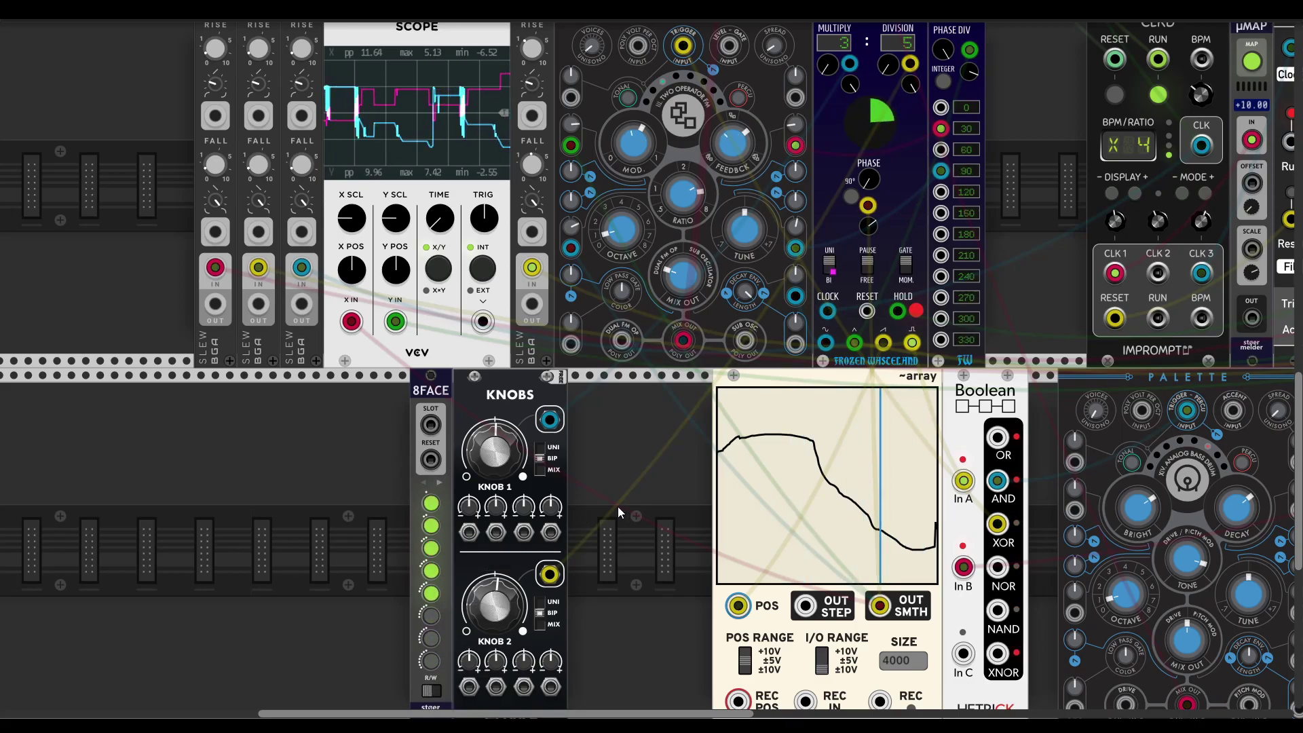
# Step: Patch Boolean's OR output into the 8FACE slot input
pyautogui.hscroll(4, 615, 509)
pyautogui.scroll(-1, 596, 513)
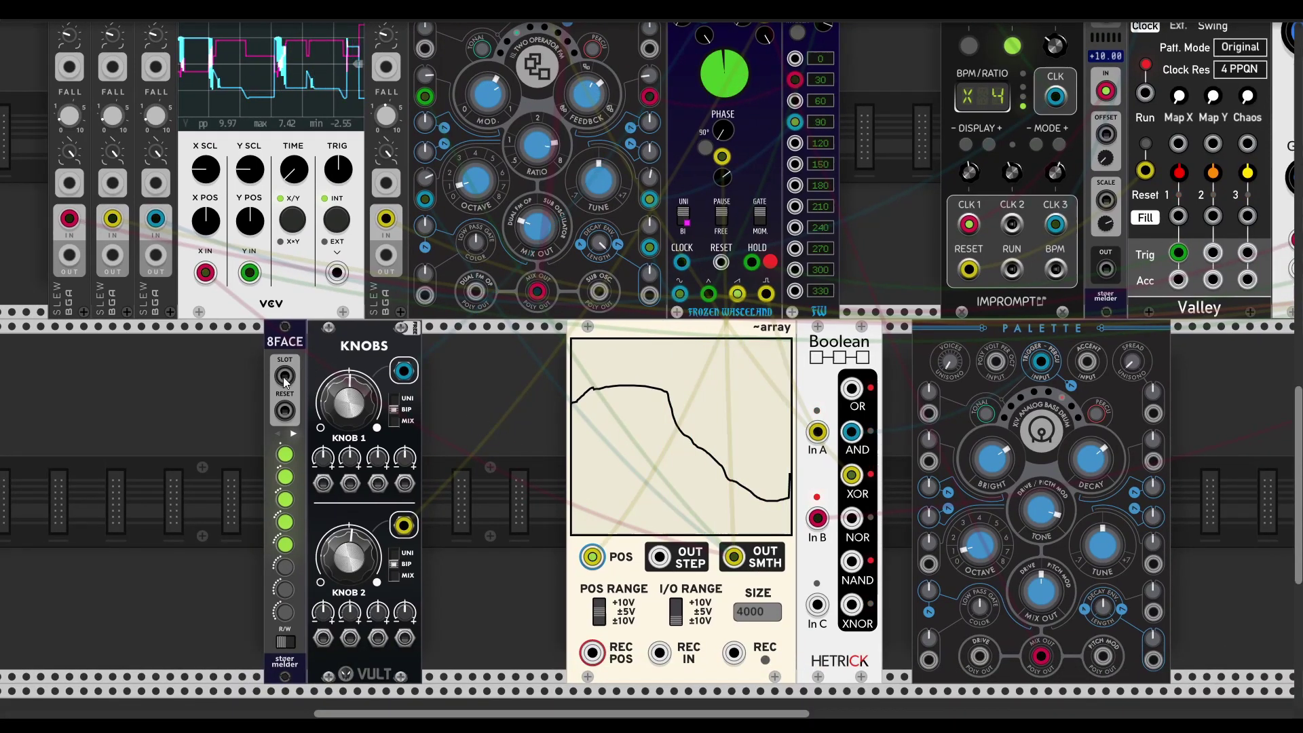
pyautogui.moveTo(285, 376); pyautogui.dragTo(853, 388)
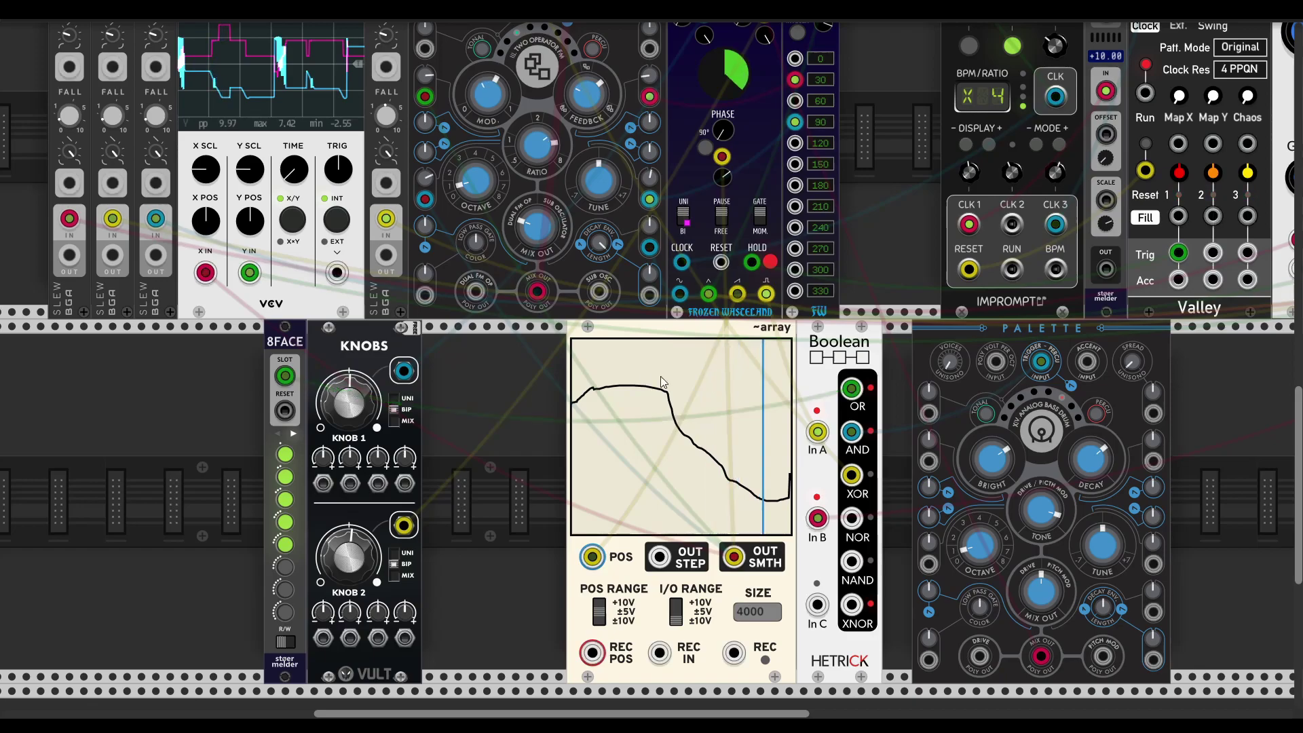
# Step: Set the mixer's channel 1 fader to about -3.58 dB
pyautogui.hscroll(-3, 508, 357)
pyautogui.scroll(1, 508, 357)
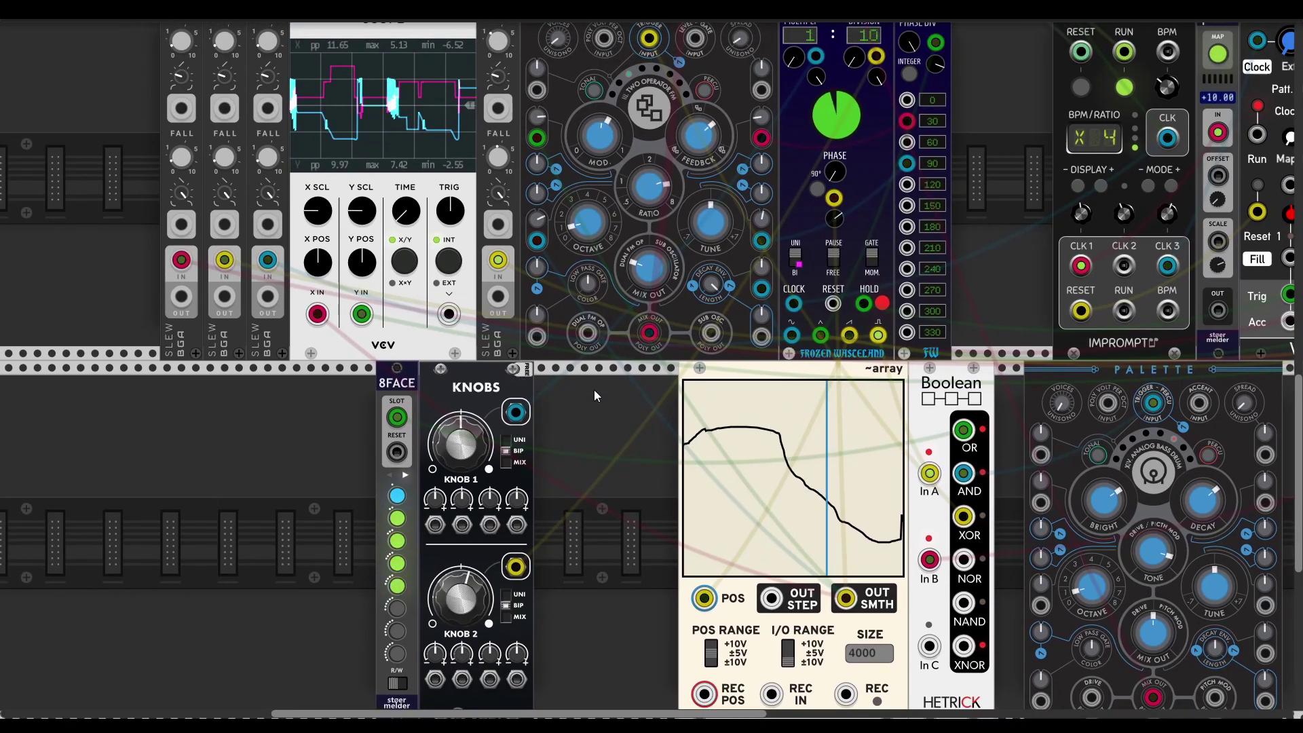
pyautogui.scroll(1, 593, 390)
pyautogui.hscroll(-1, 593, 389)
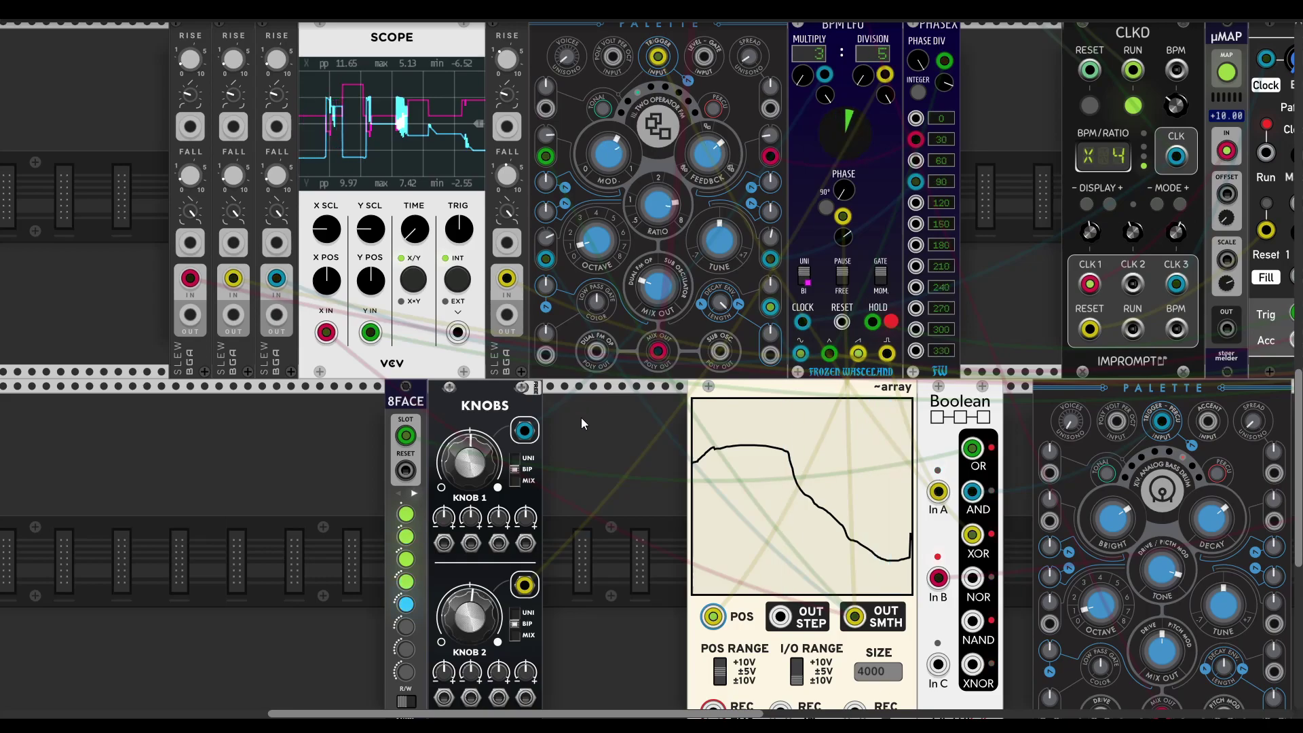
pyautogui.hscroll(-1, 585, 417)
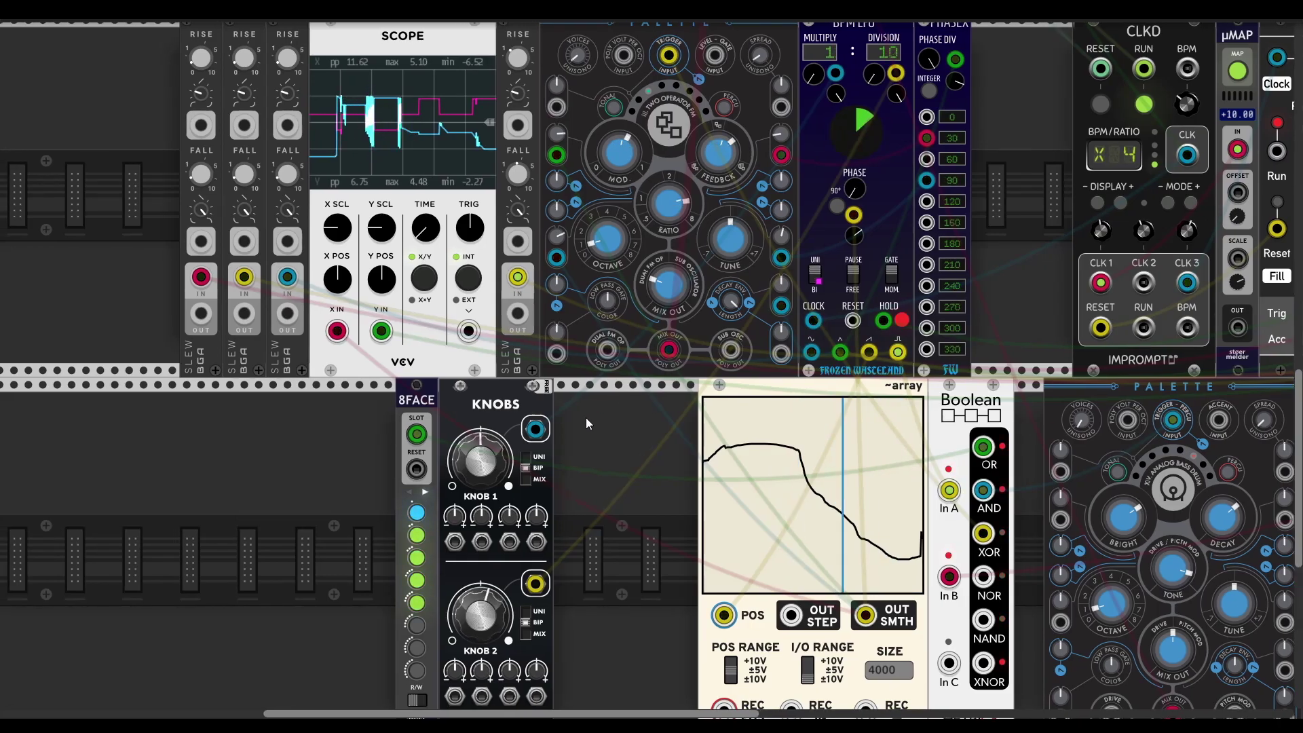
pyautogui.scroll(2, 592, 417)
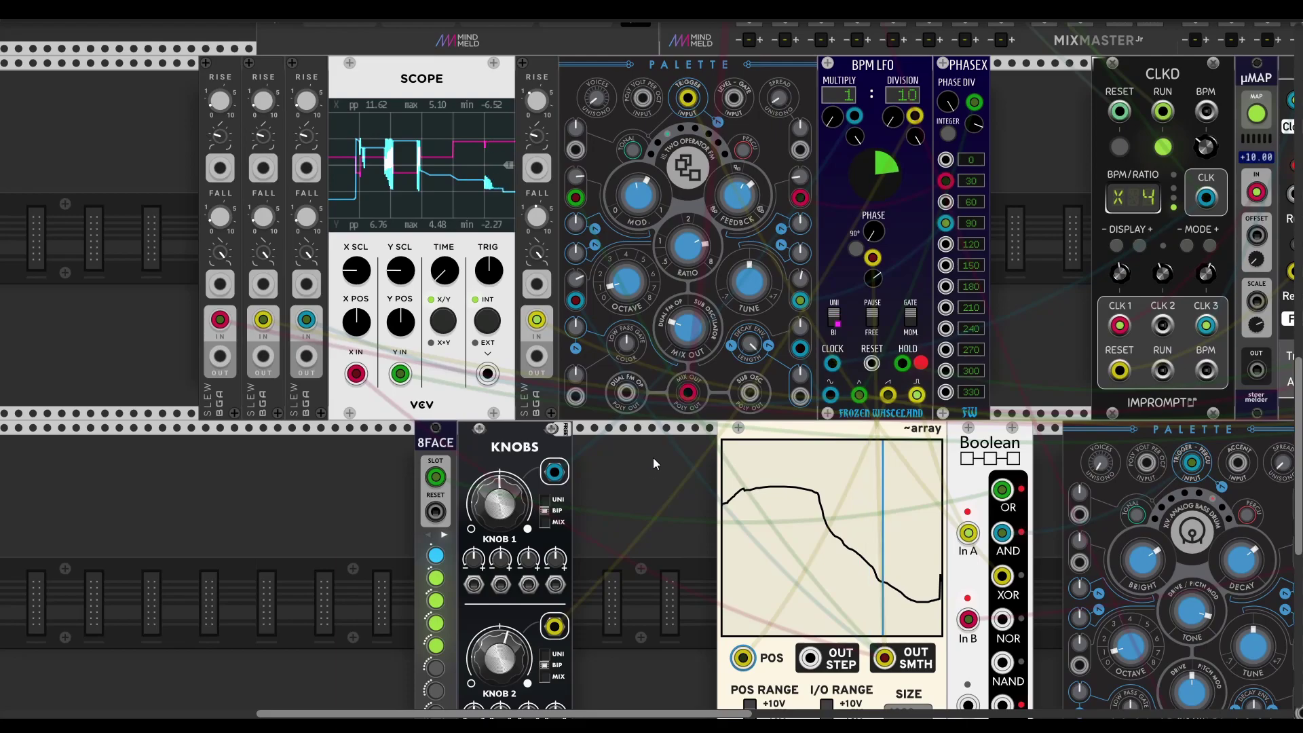
pyautogui.scroll(5, 643, 339)
pyautogui.hscroll(3, 638, 272)
pyautogui.moveTo(657, 62); pyautogui.dragTo(657, 54)
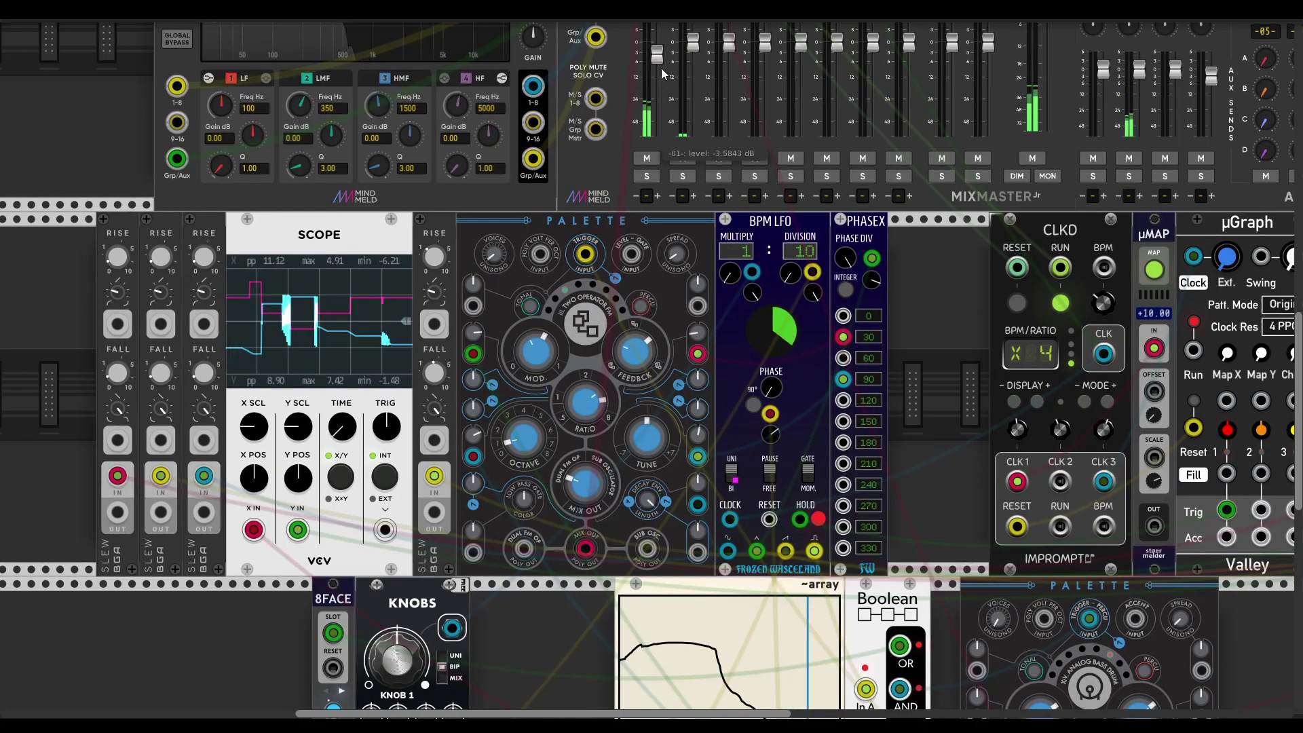
# Step: Examine how the BPM LFO ratio and the scope waveforms respond as 8FACE steps through its presets
pyautogui.hscroll(1, 918, 332)
pyautogui.scroll(-2, 917, 332)
pyautogui.hscroll(2, 913, 334)
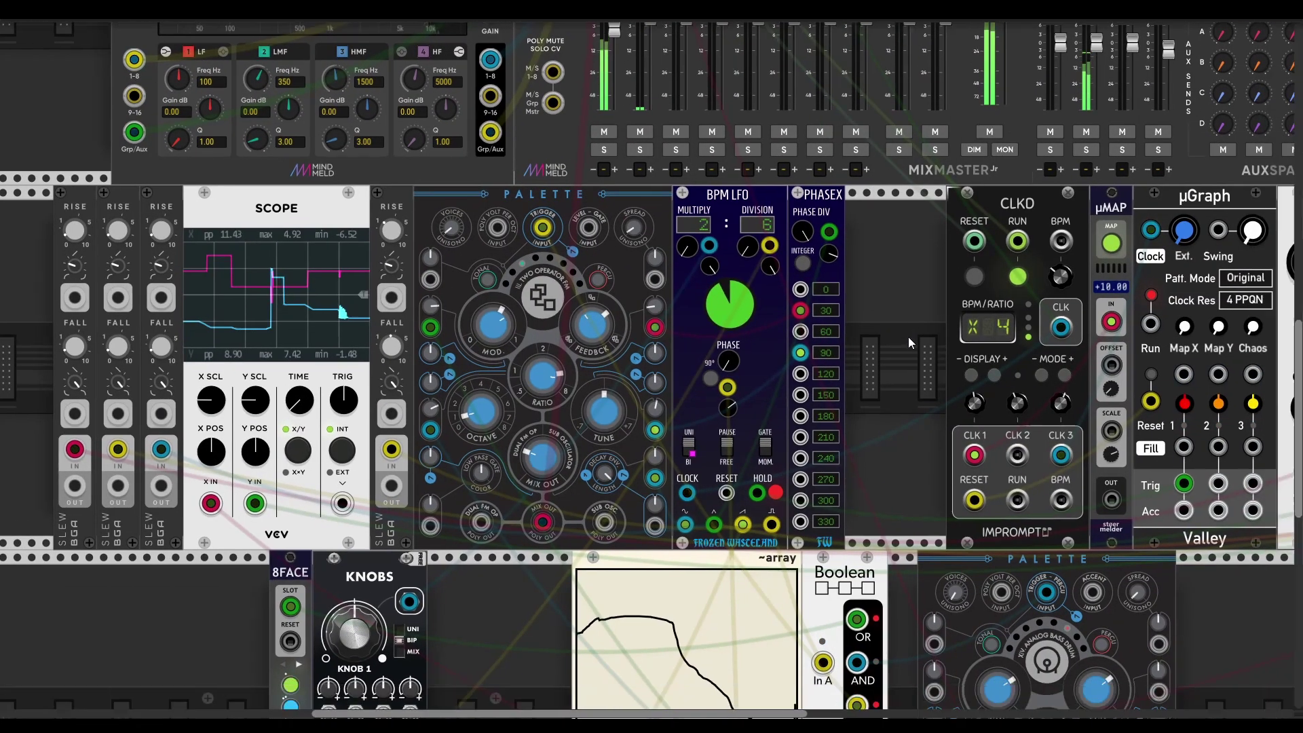
pyautogui.scroll(-3, 904, 355)
pyautogui.hscroll(-2, 904, 356)
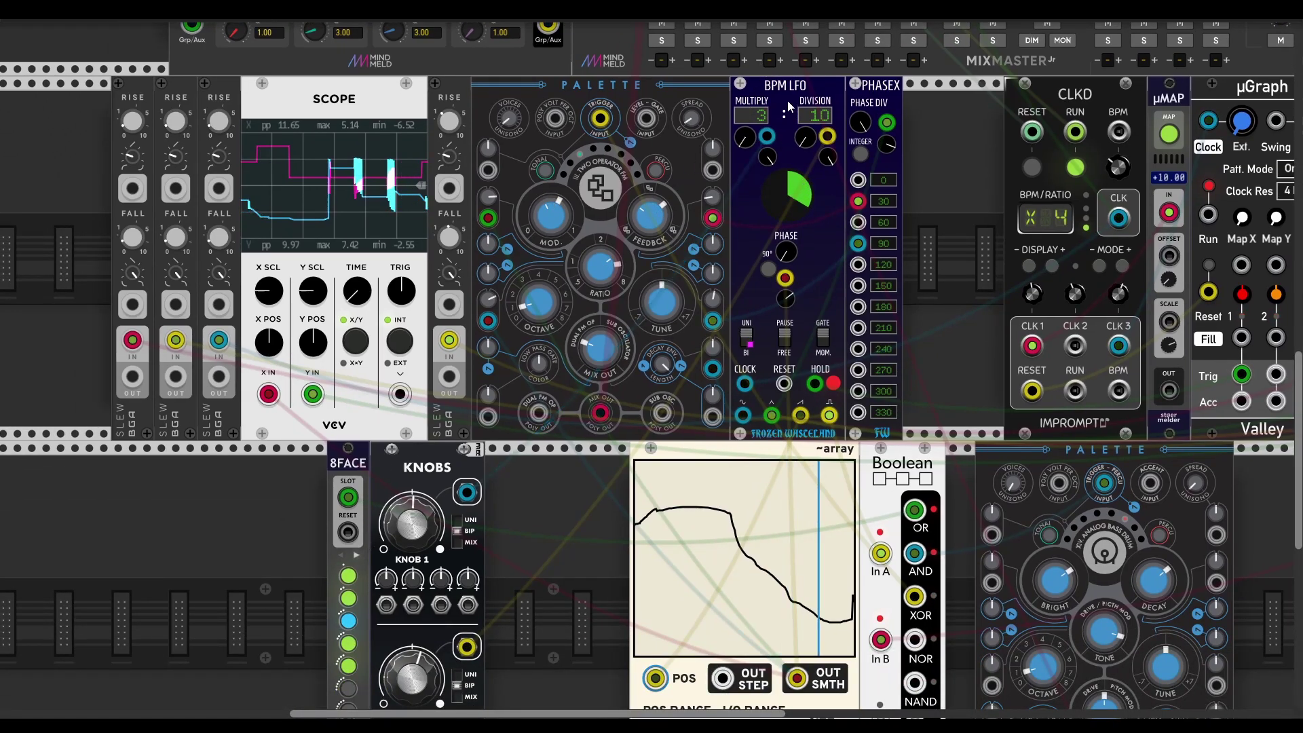
pyautogui.scroll(1, 632, 513)
pyautogui.hscroll(1, 632, 512)
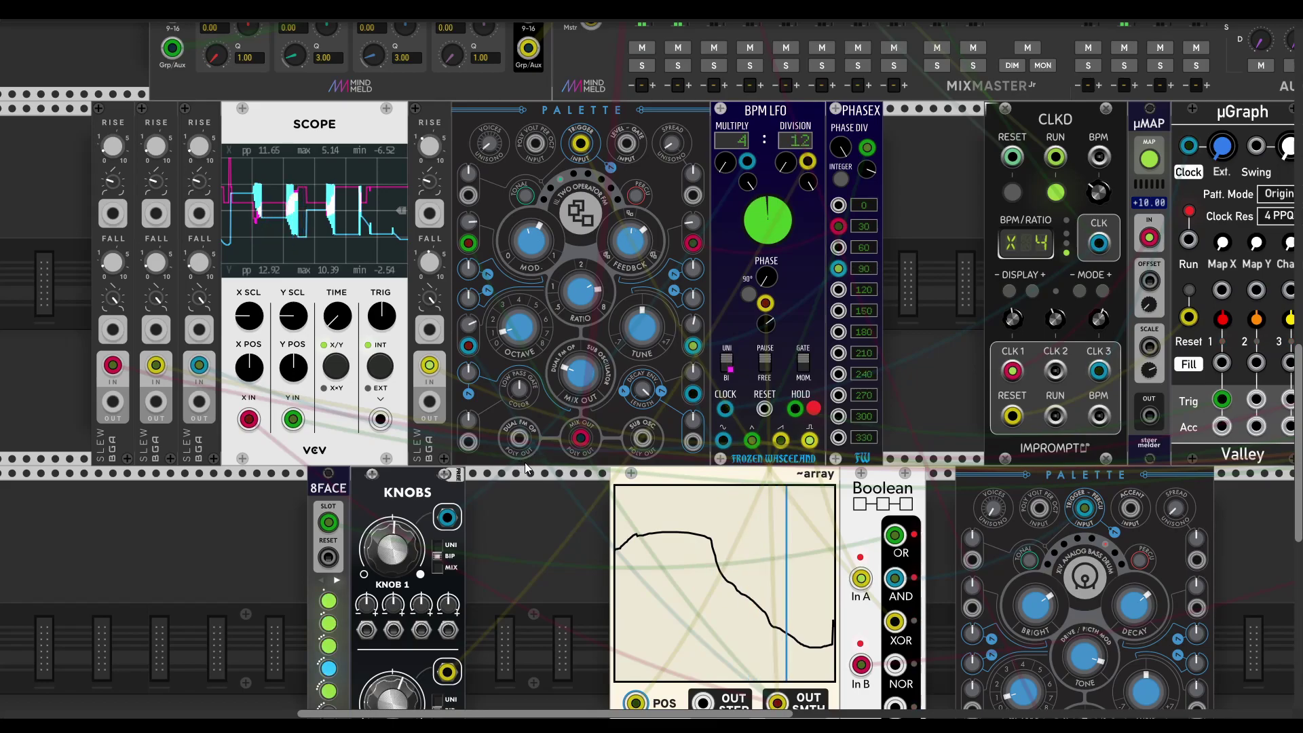
pyautogui.scroll(-3, 523, 461)
pyautogui.hscroll(3, 522, 461)
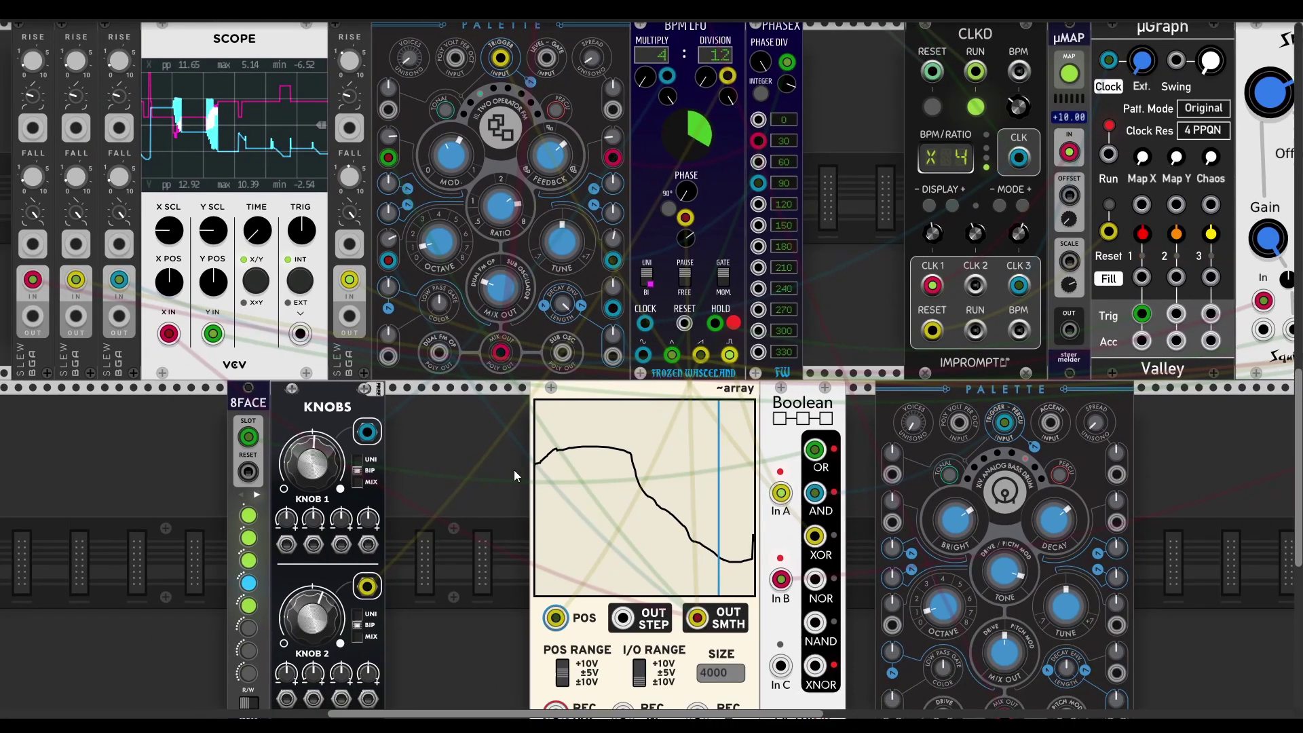
# Step: Duplicate the Analog Bass Drum Palette, placing the copy directly to its right in the lower row
pyautogui.scroll(4, 515, 469)
pyautogui.hscroll(4, 514, 469)
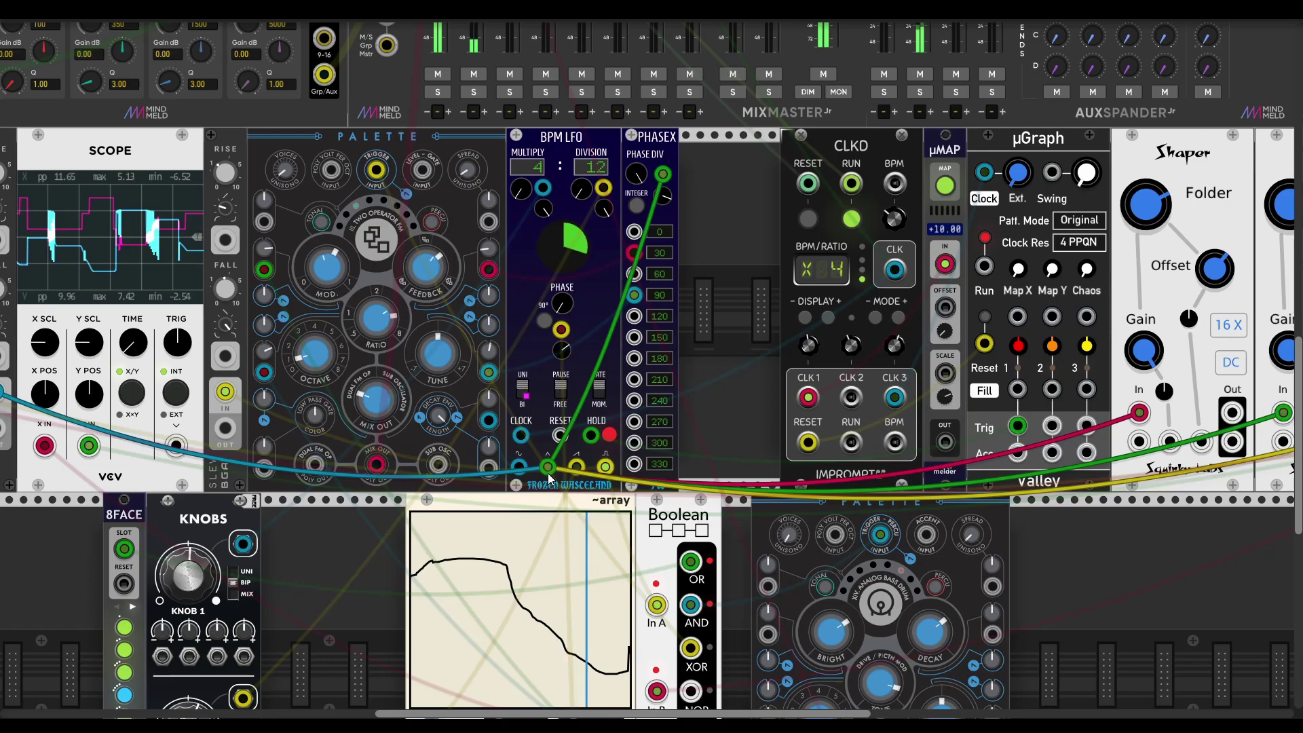
pyautogui.hscroll(5, 825, 450)
pyautogui.hotkey('ctrl', 'd')
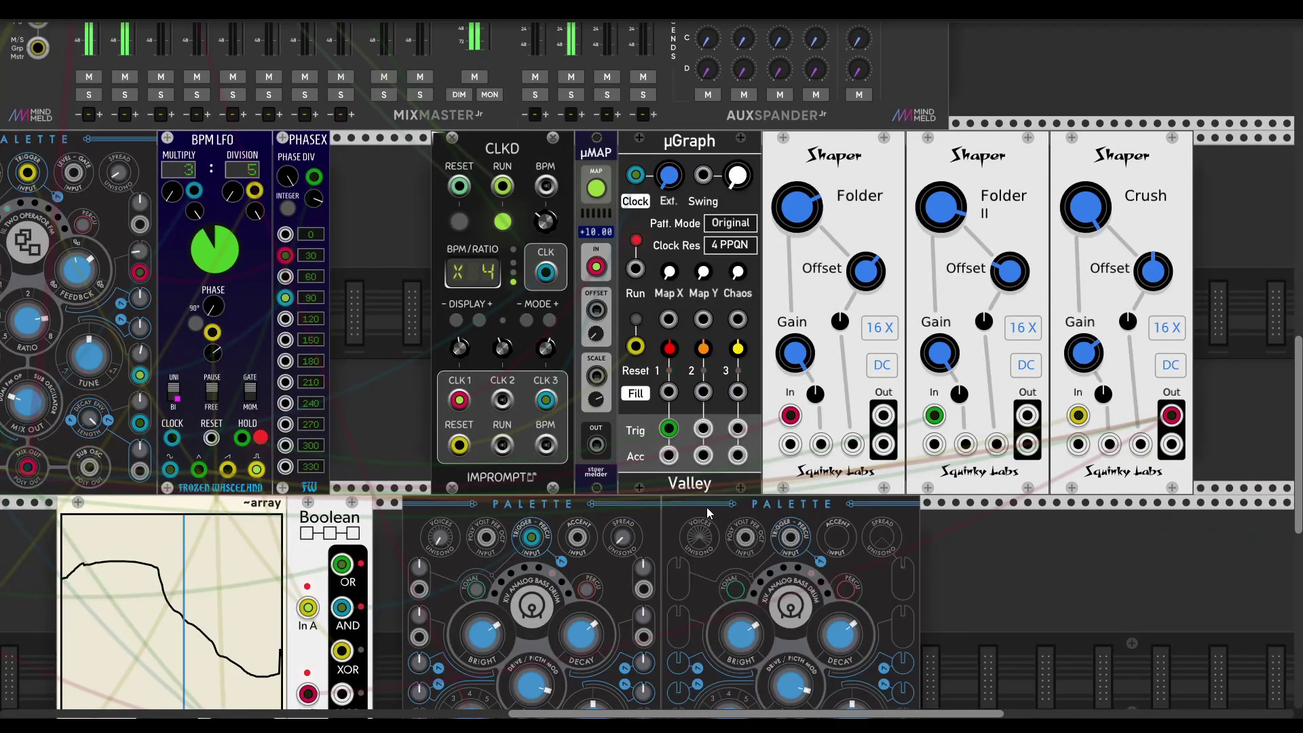
# Step: Switch the copied Palette to the Analog Hi-Hat model and patch µGraph's second Trig output into its trigger input
pyautogui.click(821, 580)
pyautogui.click(829, 594)
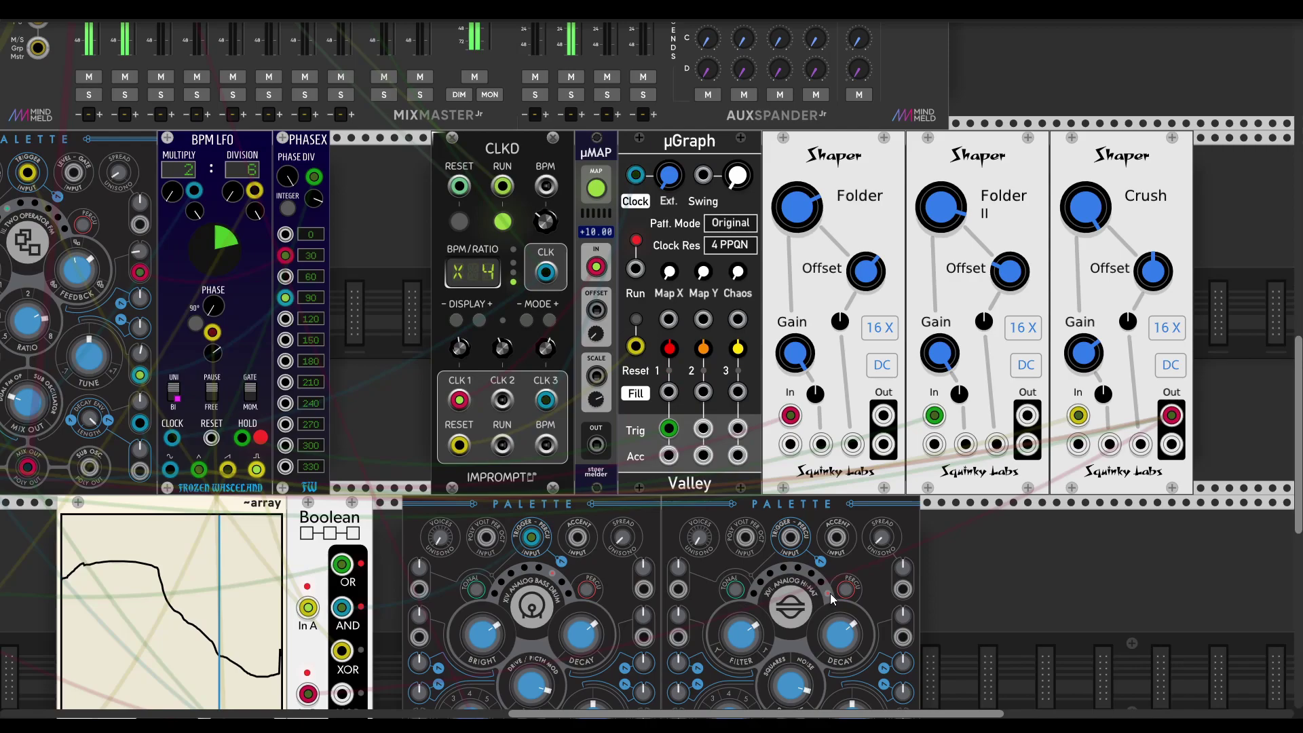
pyautogui.moveTo(791, 536); pyautogui.dragTo(702, 429)
# Step: Patch the hi-hat Palette's Mix Out into the mixer's channel 3 left input and set that channel's fader to about -3.58 dB
pyautogui.scroll(-2, 760, 475)
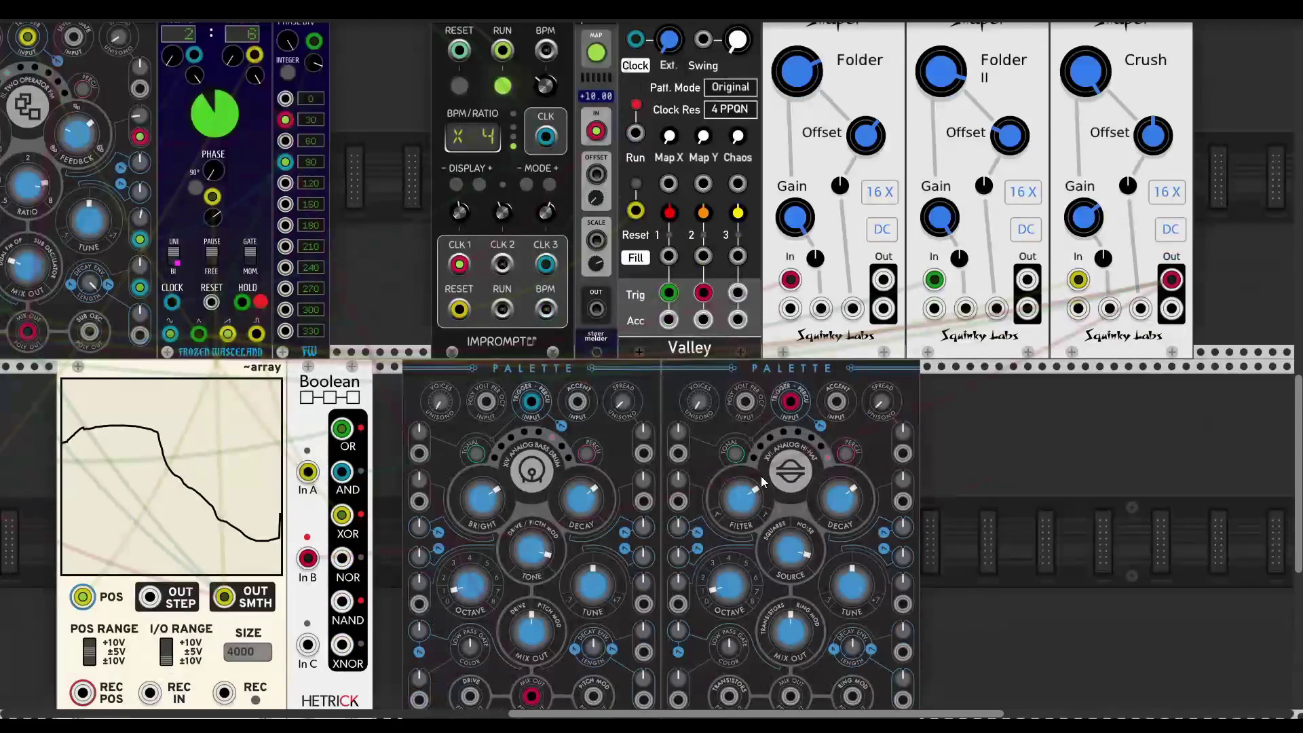
pyautogui.moveTo(789, 673); pyautogui.dragTo(263, 266)
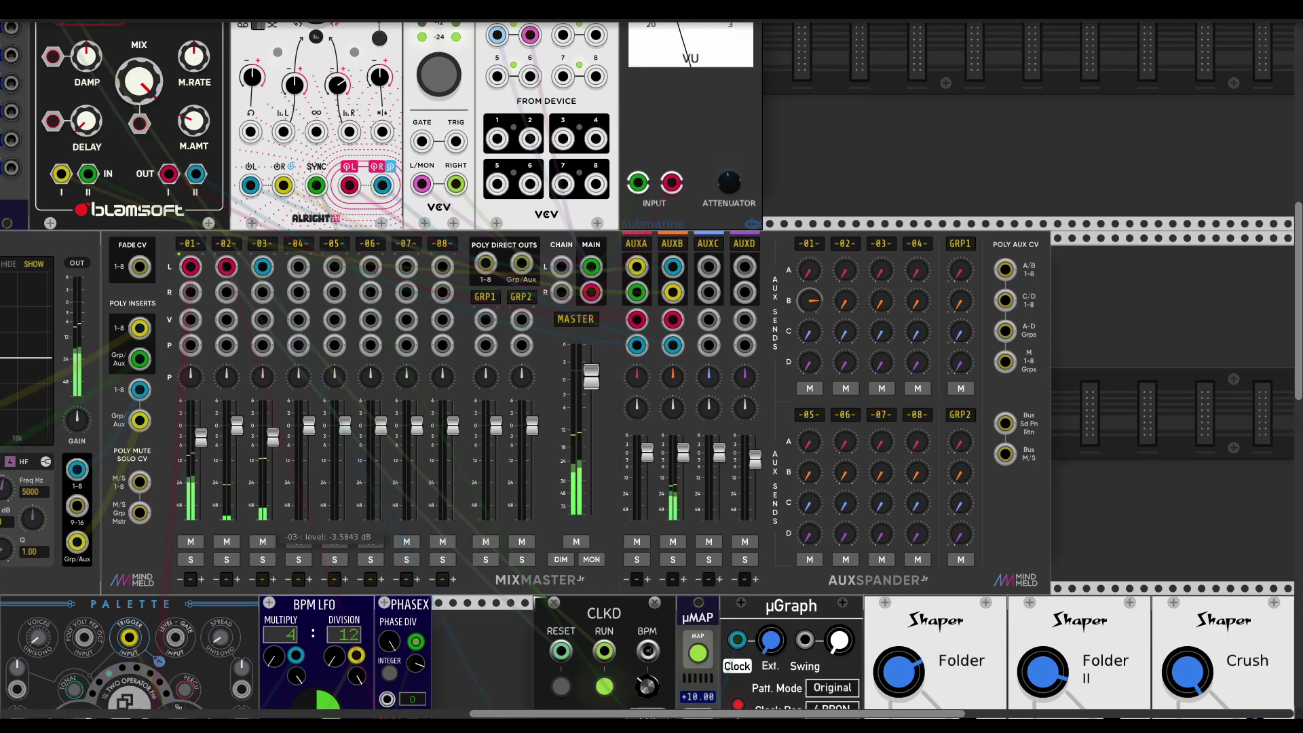
pyautogui.scroll(-10, 852, 415)
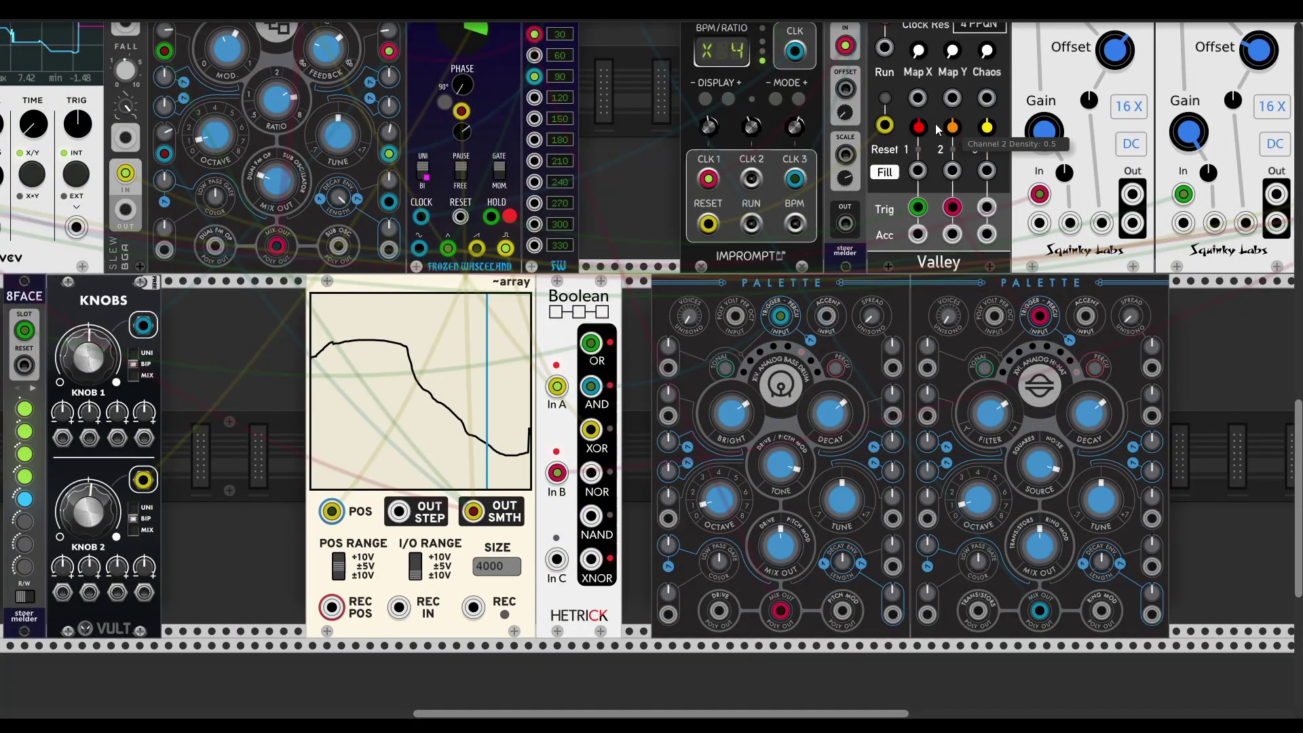
# Step: Set the hi-hat Palette's Filter (Timbre) knob to about 0.773
pyautogui.scroll(3, 787, 282)
pyautogui.hscroll(-2, 787, 283)
pyautogui.scroll(2, 787, 282)
pyautogui.hscroll(-2, 787, 282)
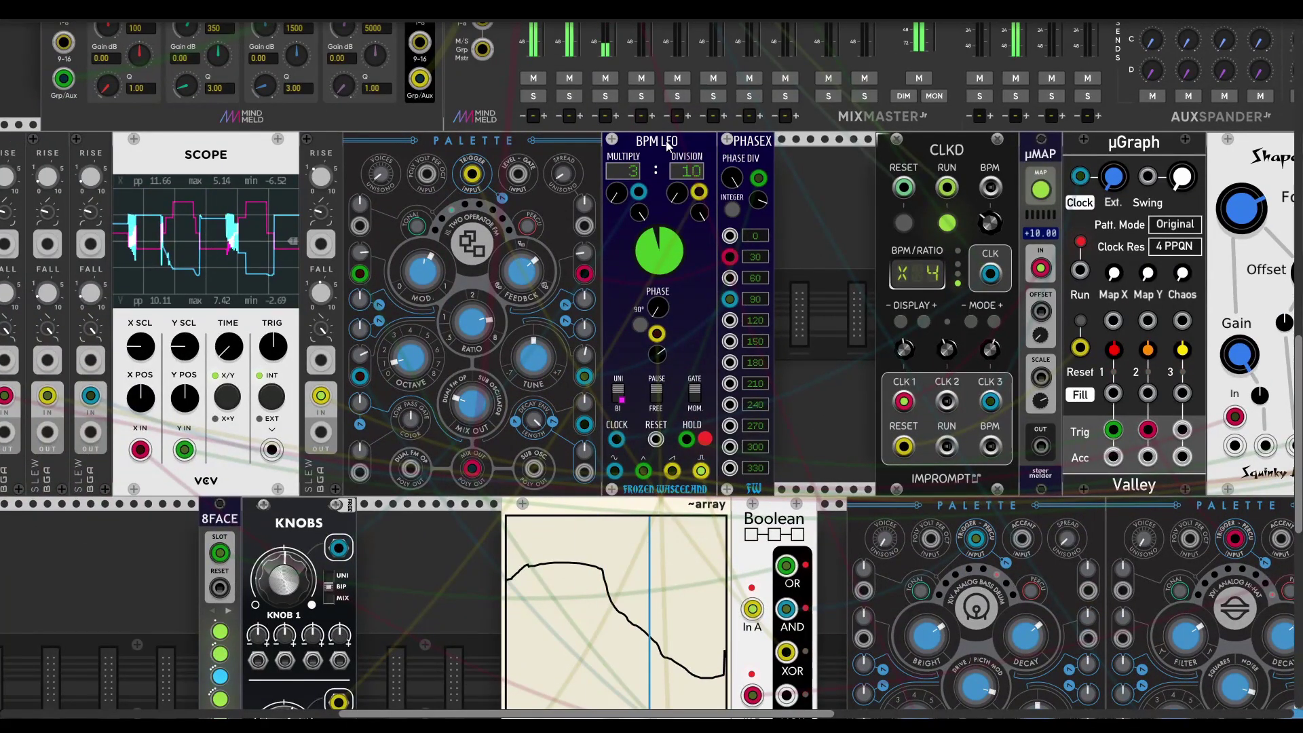
pyautogui.scroll(-5, 820, 287)
pyautogui.hscroll(4, 820, 286)
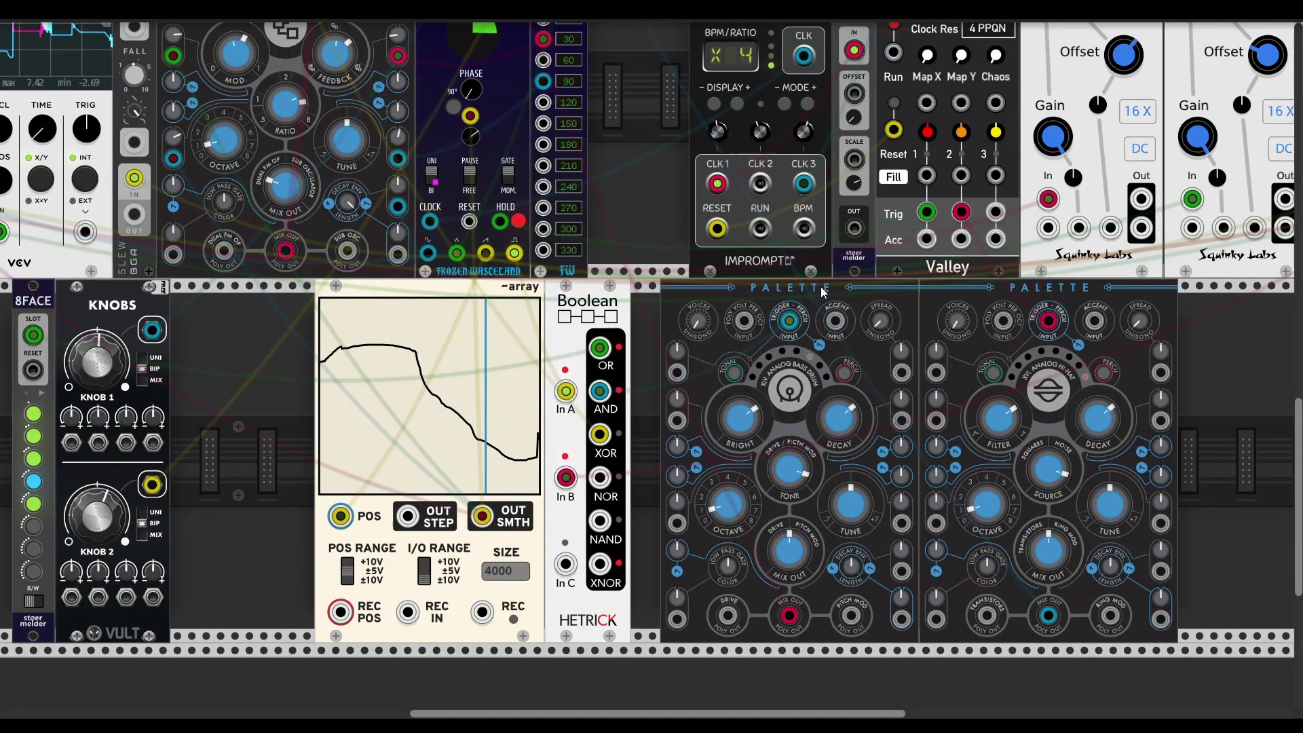
pyautogui.scroll(3, 814, 368)
pyautogui.hscroll(3, 814, 368)
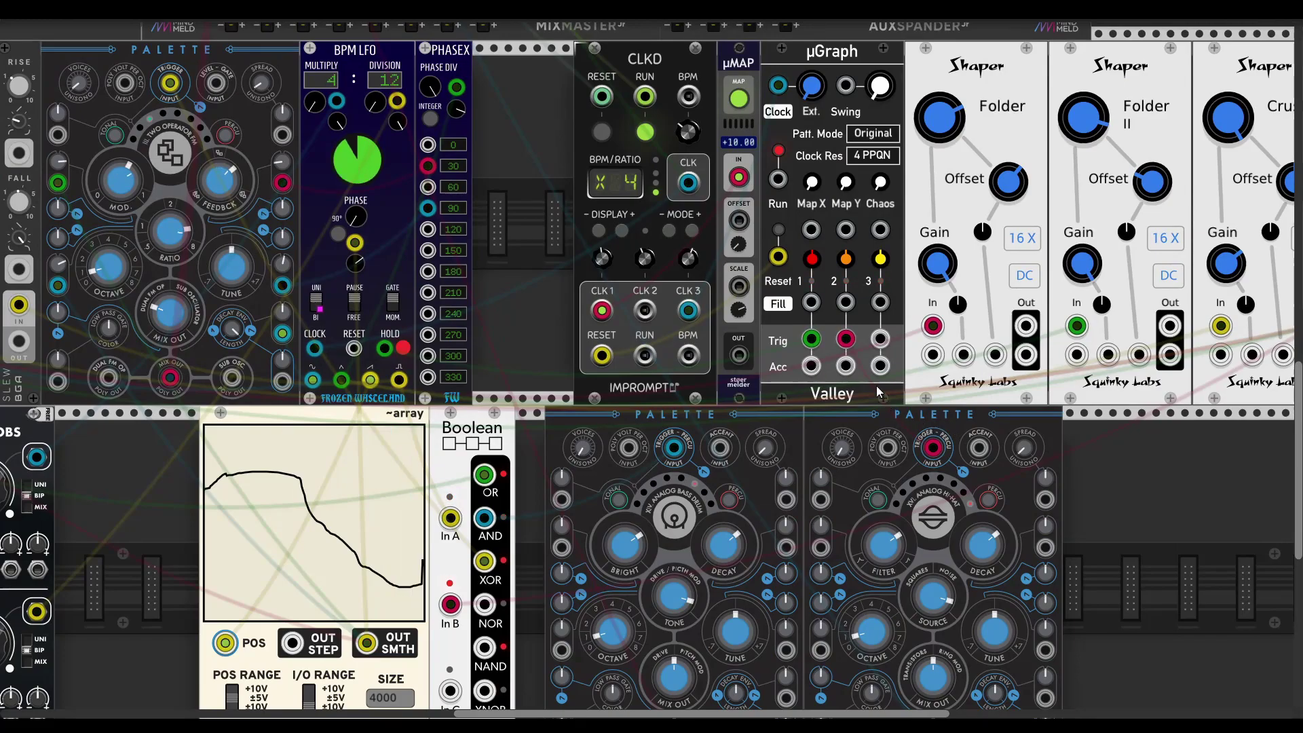
pyautogui.moveTo(884, 545); pyautogui.dragTo(885, 512)
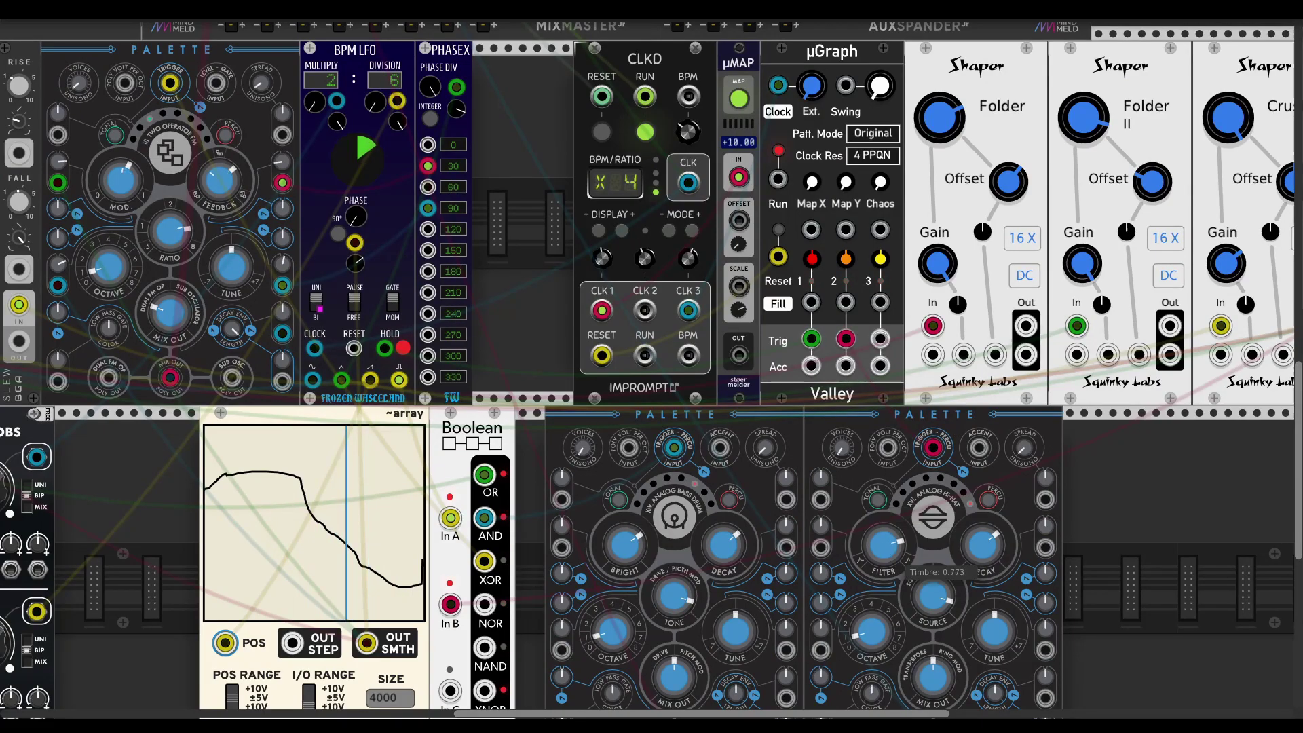
# Step: Set mixer channel 3's fader to about 2.71 dB and its AUXA send to about -4.82 dB
pyautogui.scroll(5, 844, 462)
pyautogui.hscroll(-5, 844, 462)
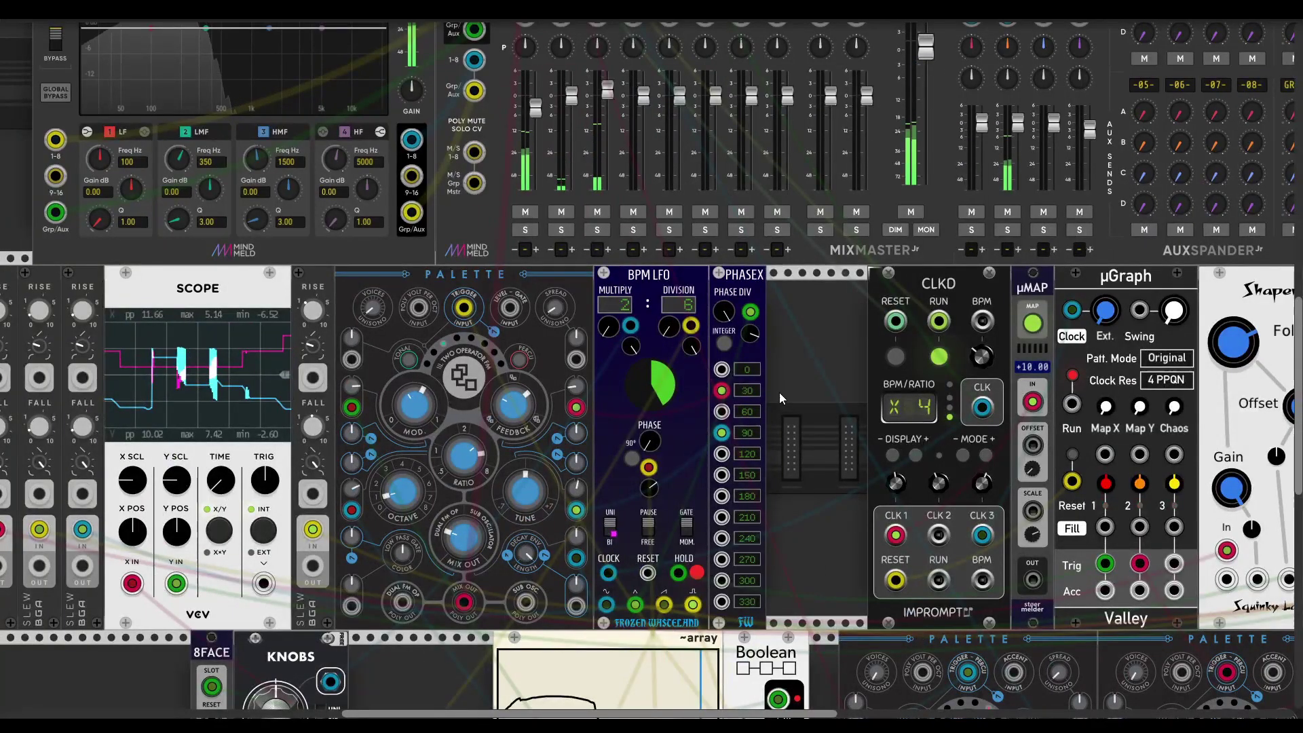
pyautogui.moveTo(607, 95)
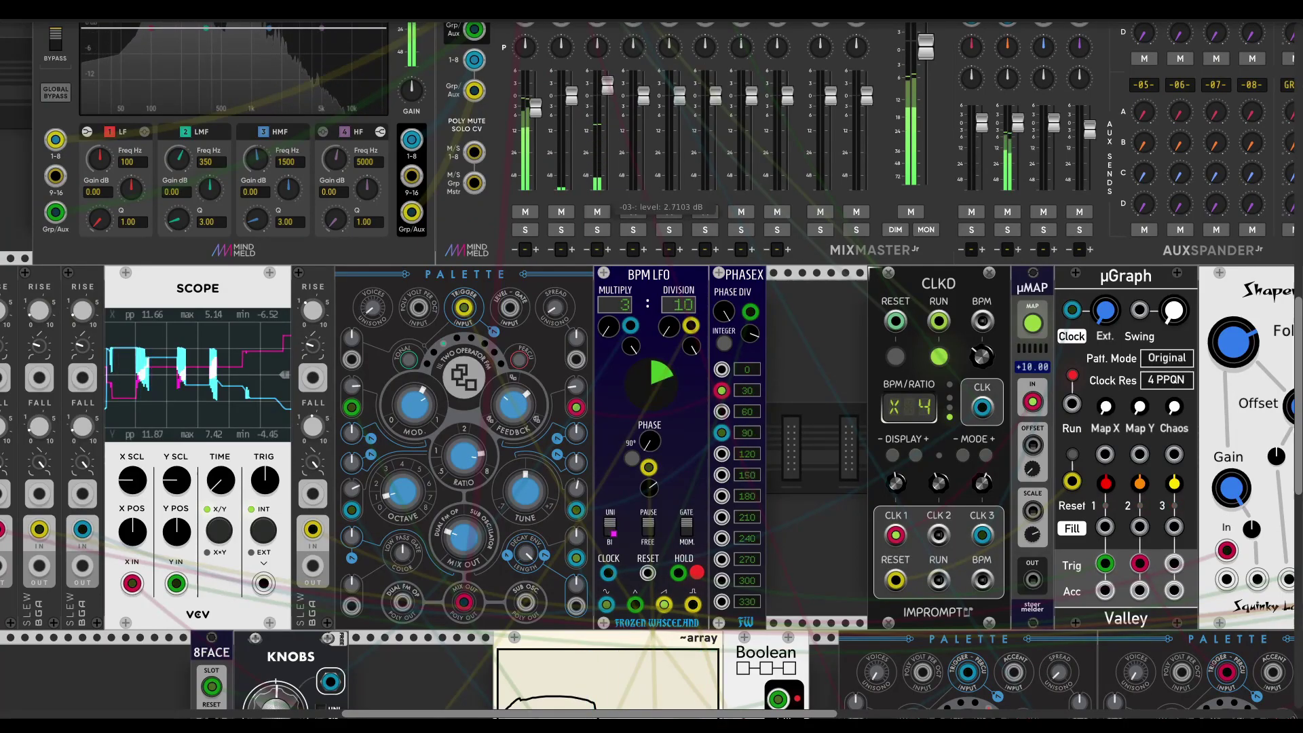
pyautogui.scroll(-8, 789, 399)
pyautogui.hscroll(4, 789, 399)
pyautogui.scroll(10, 768, 388)
pyautogui.hscroll(-2, 768, 388)
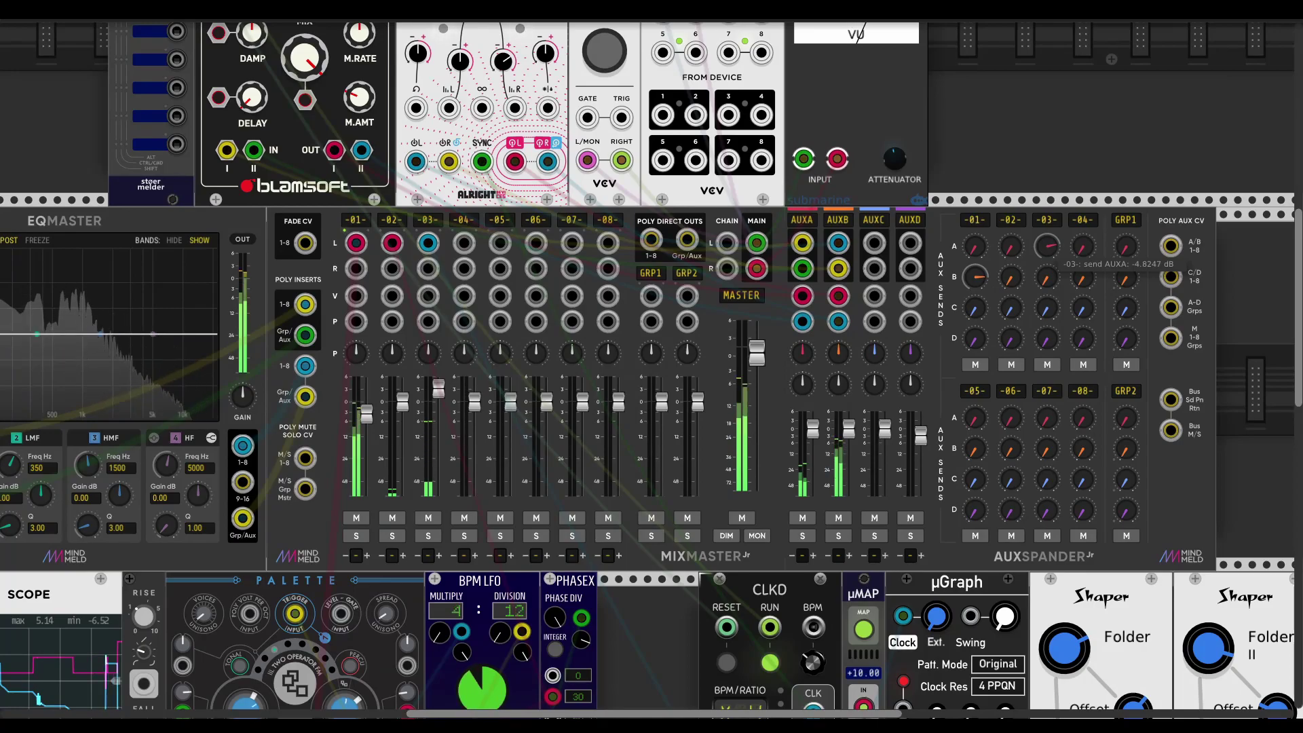
pyautogui.scroll(-10, 822, 536)
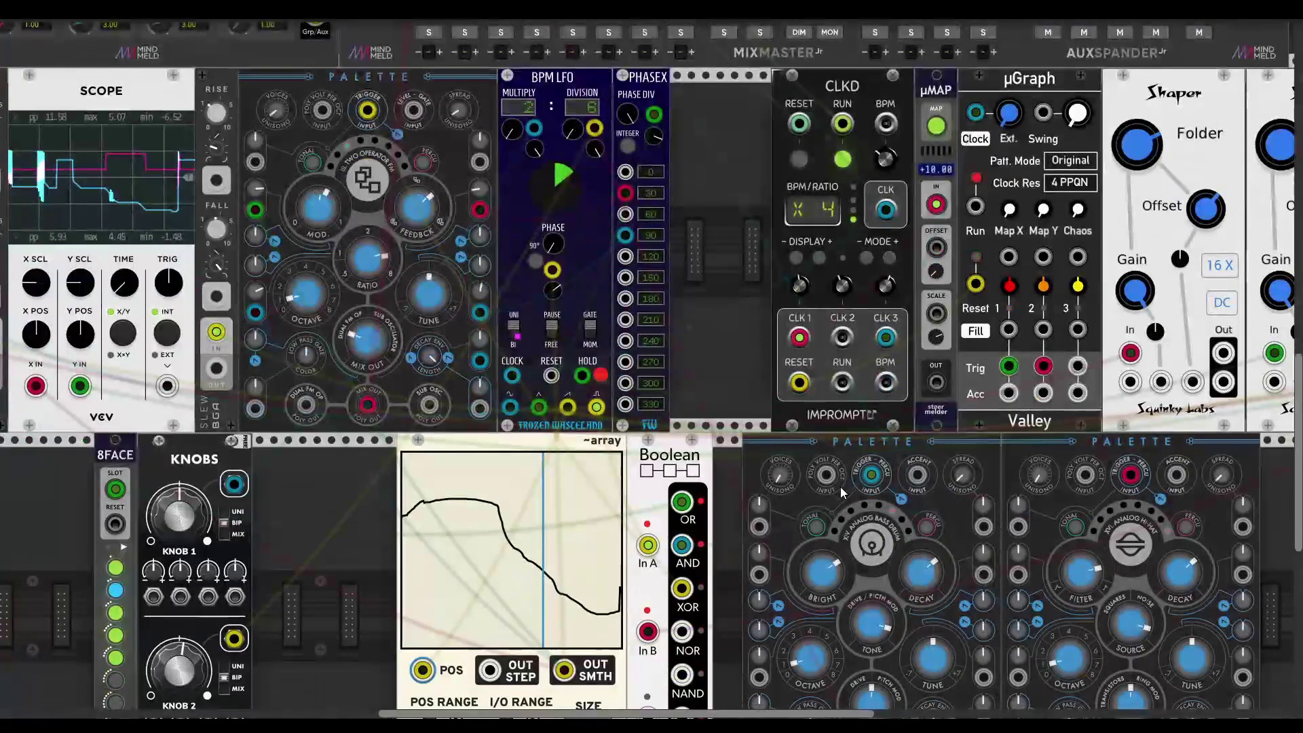
pyautogui.scroll(-2, 836, 539)
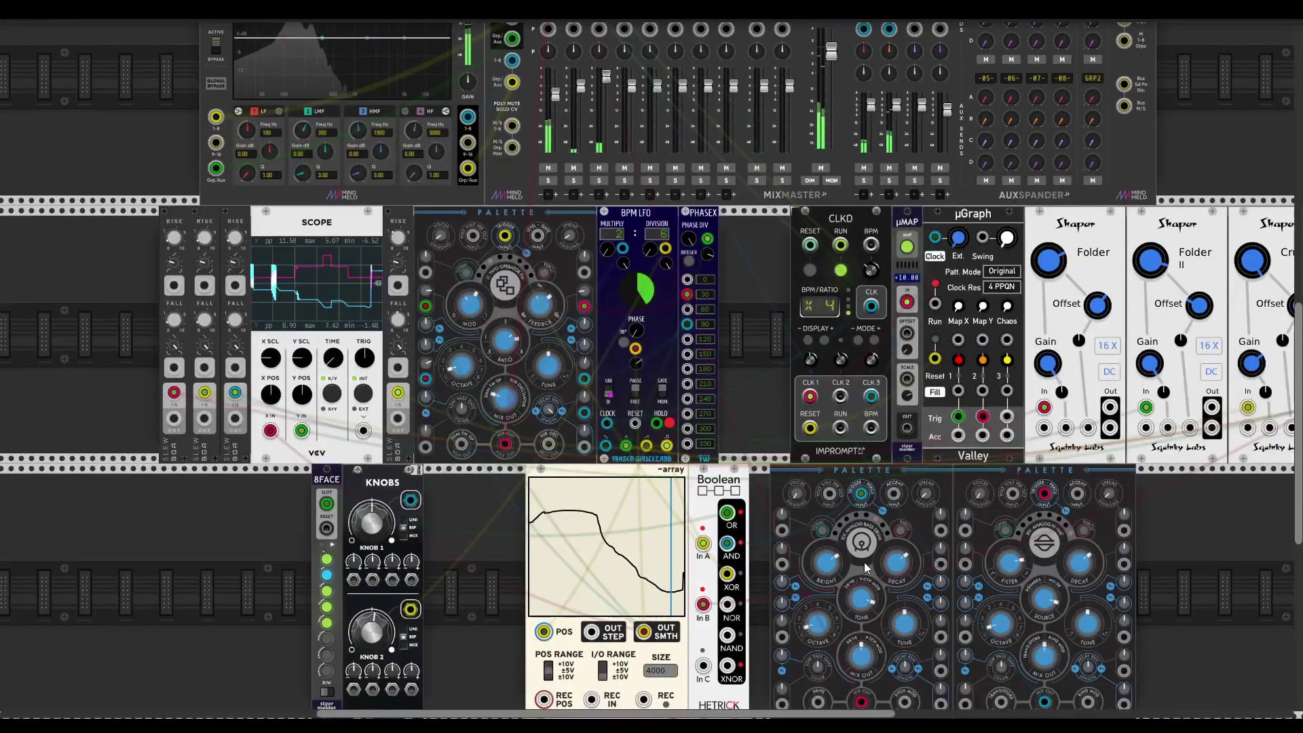
pyautogui.scroll(-3, 836, 536)
pyautogui.hscroll(3, 836, 536)
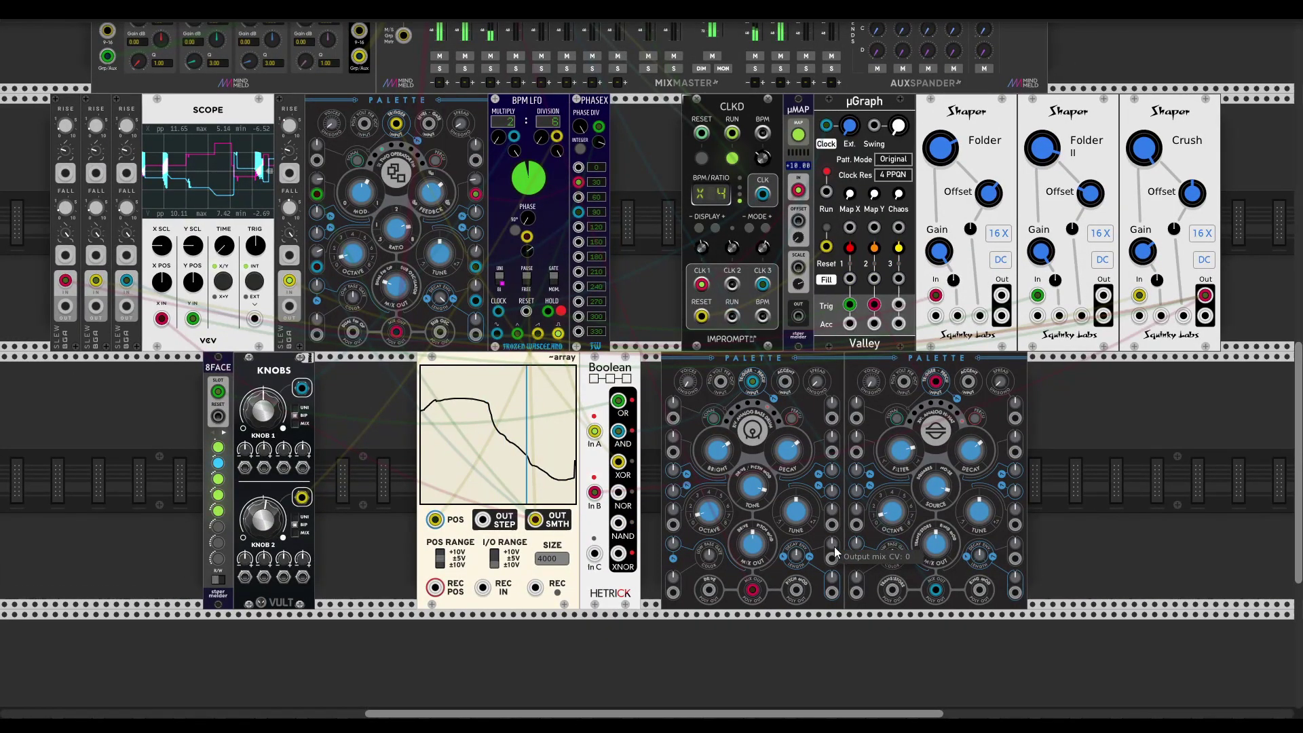